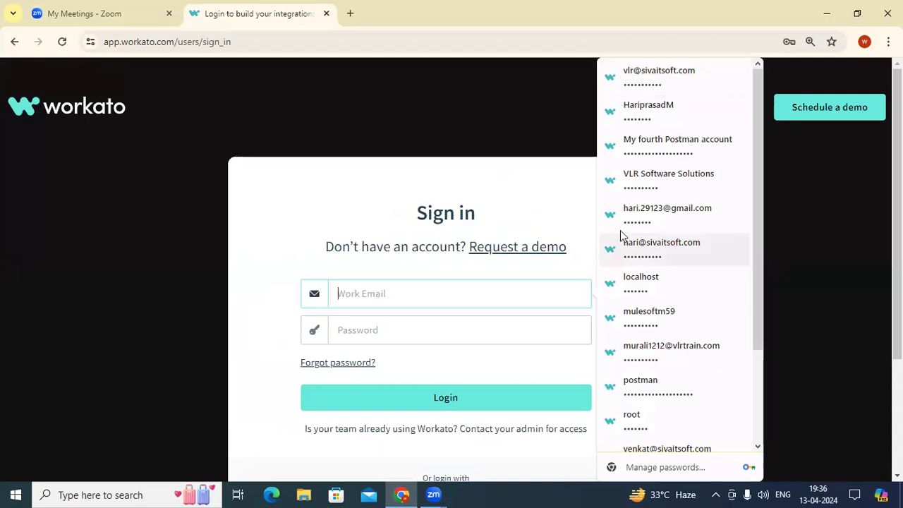
Sign in with a saved account, entering the Windows security PIN to fill the credentials, and dismiss the webinar pop-up.
{"action": "scroll", "coordinate": [673, 182], "scroll_direction": "down", "scroll_amount": 3}
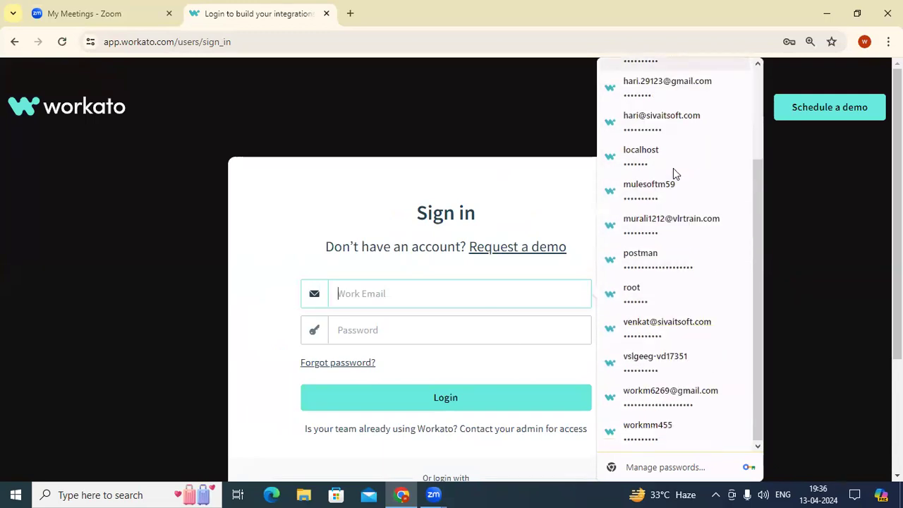
{"action": "left_click", "coordinate": [679, 341]}
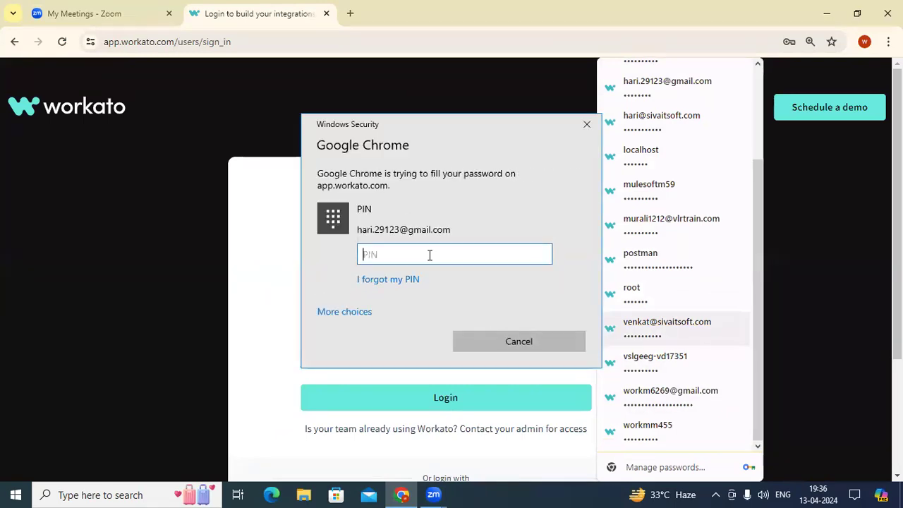
{"action": "type", "text": "*****"}
{"action": "left_click", "coordinate": [447, 397]}
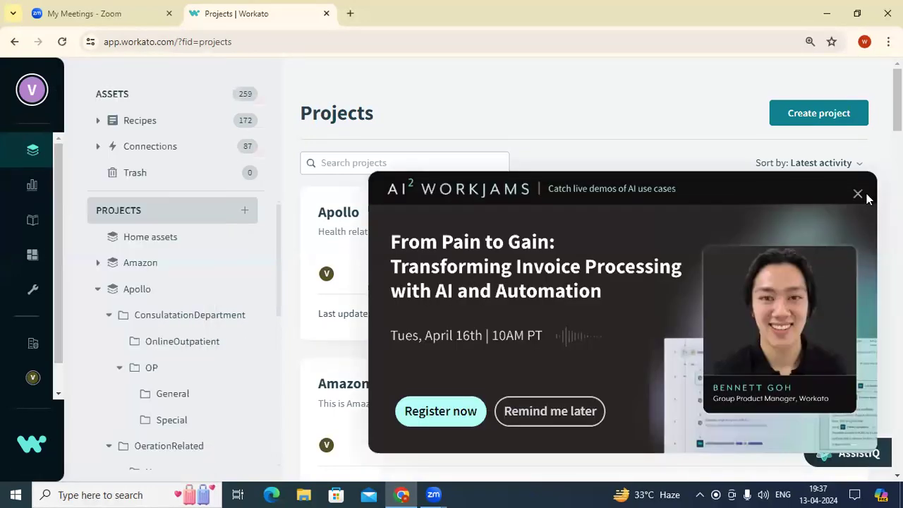
{"action": "left_click", "coordinate": [858, 194]}
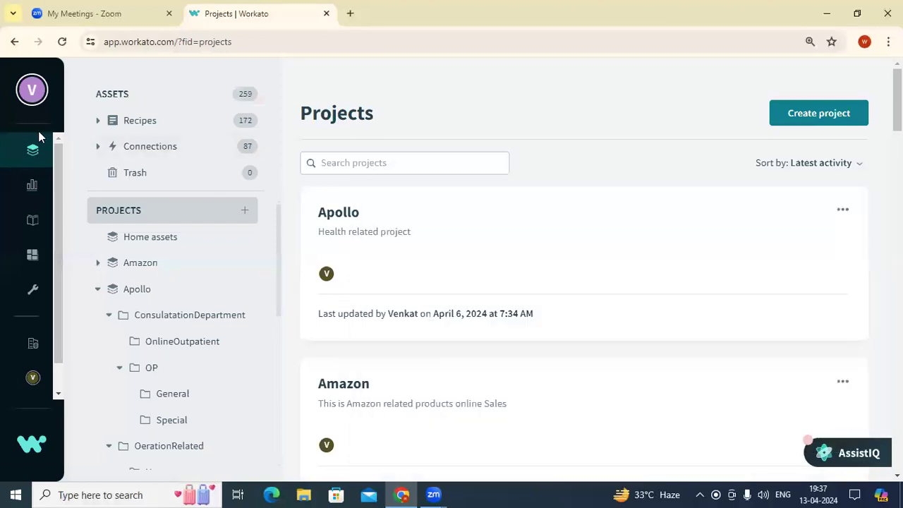
Go to the Projects area, list all recipes under Assets and expand the Recipes group.
{"action": "mouse_move", "coordinate": [37, 131]}
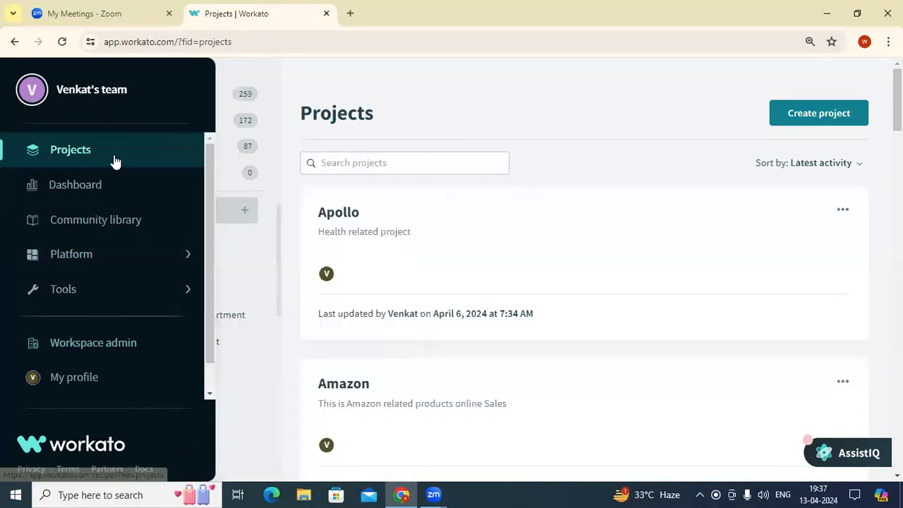
{"action": "left_click", "coordinate": [115, 161]}
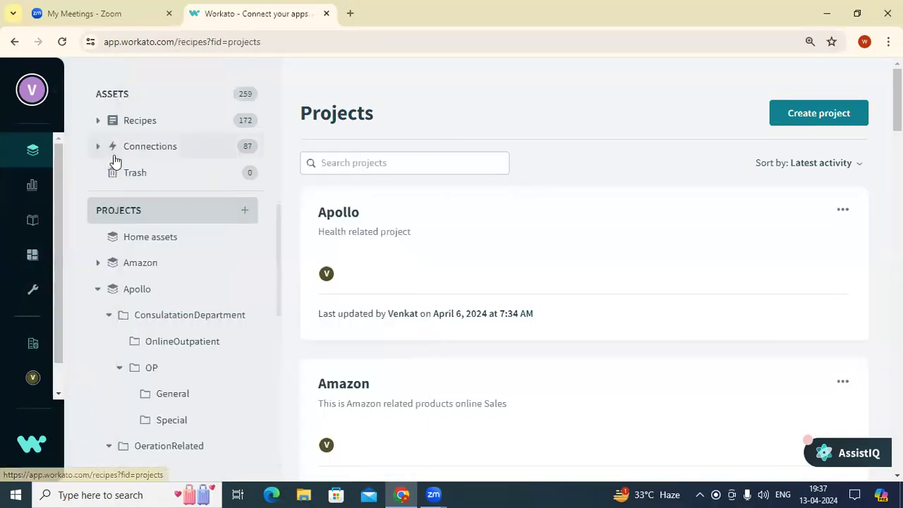
{"action": "left_click", "coordinate": [147, 122]}
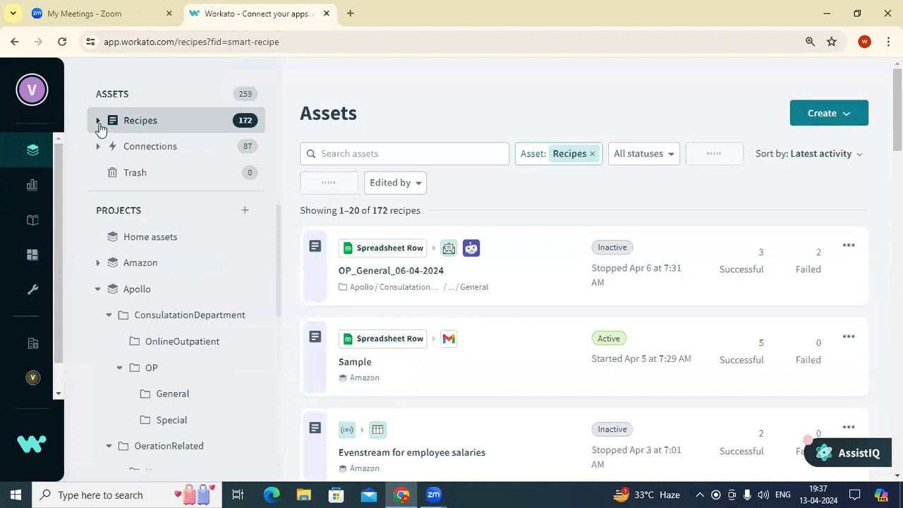
{"action": "left_click", "coordinate": [98, 121]}
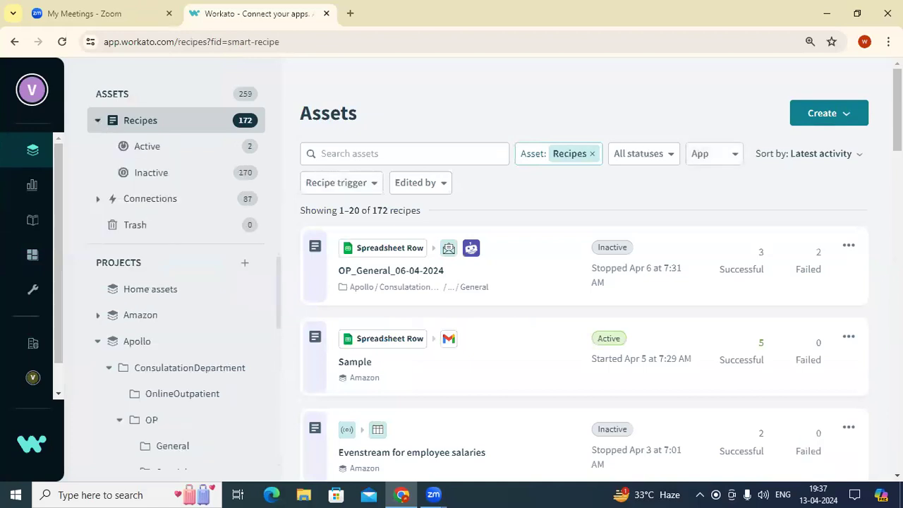
{"action": "left_click", "coordinate": [845, 117]}
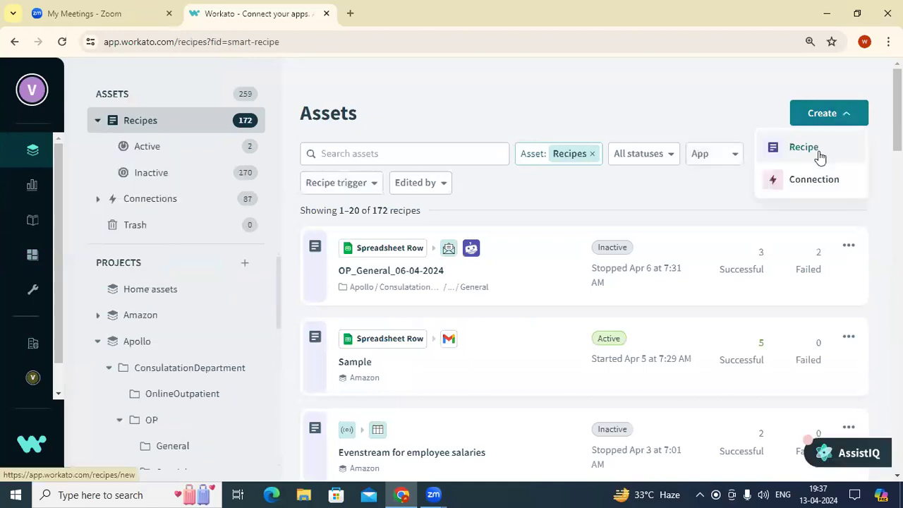
{"action": "left_click", "coordinate": [819, 150]}
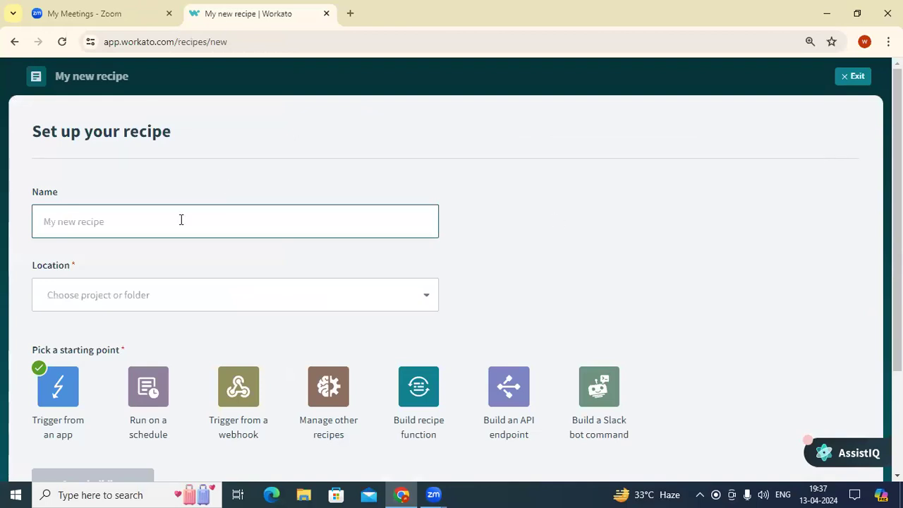
{"action": "left_click", "coordinate": [853, 76]}
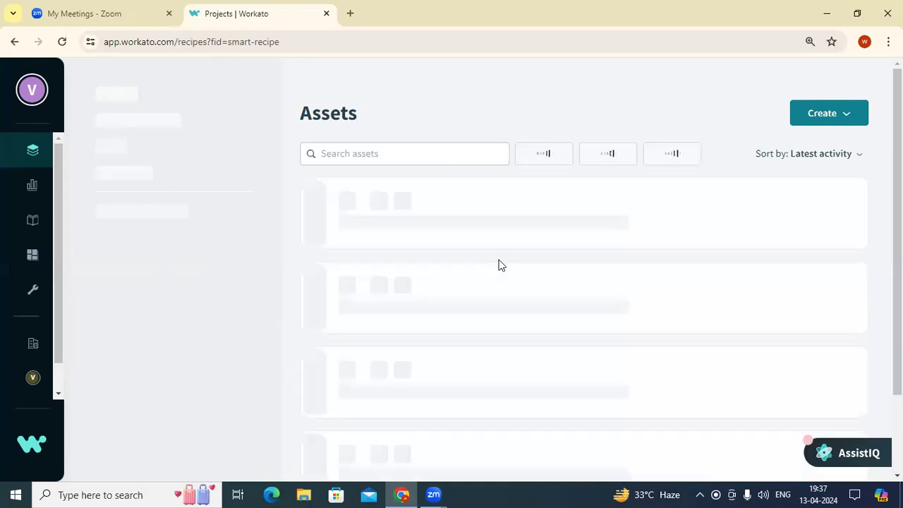
Open the OP_General_06-04-2024 recipe to view its trigger and actions, and return to the recipe list.
{"action": "left_click", "coordinate": [146, 123]}
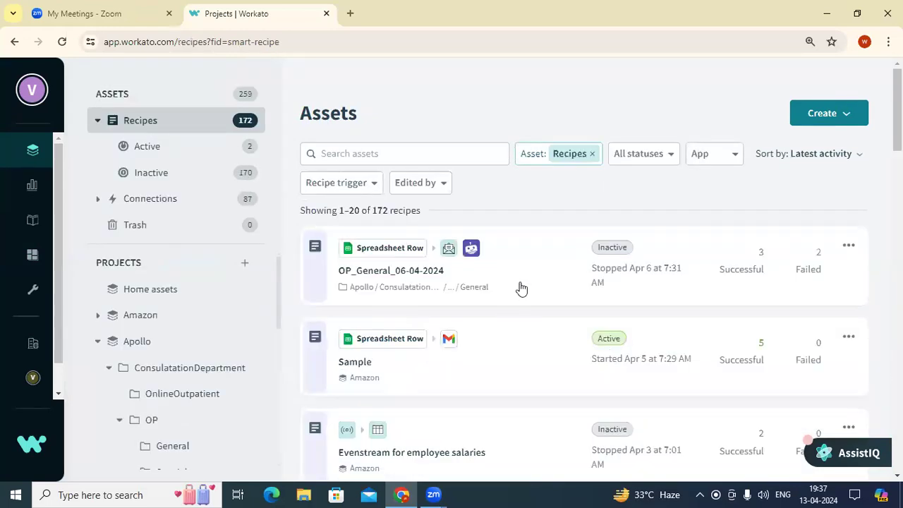
{"action": "left_click", "coordinate": [521, 289]}
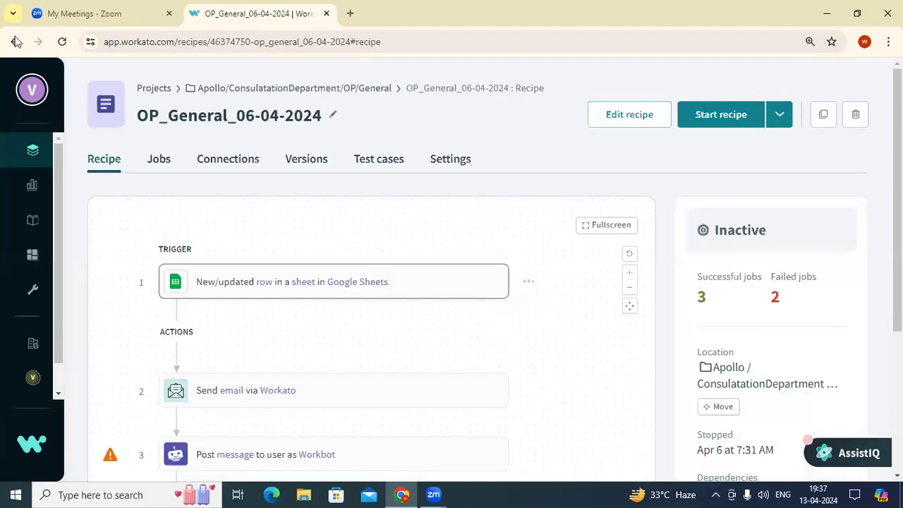
{"action": "left_click", "coordinate": [15, 41]}
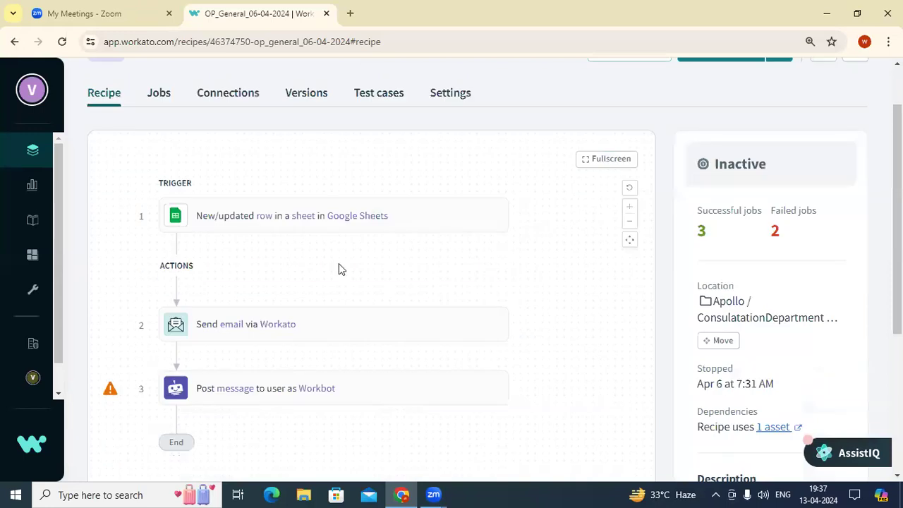
{"action": "left_click", "coordinate": [105, 9]}
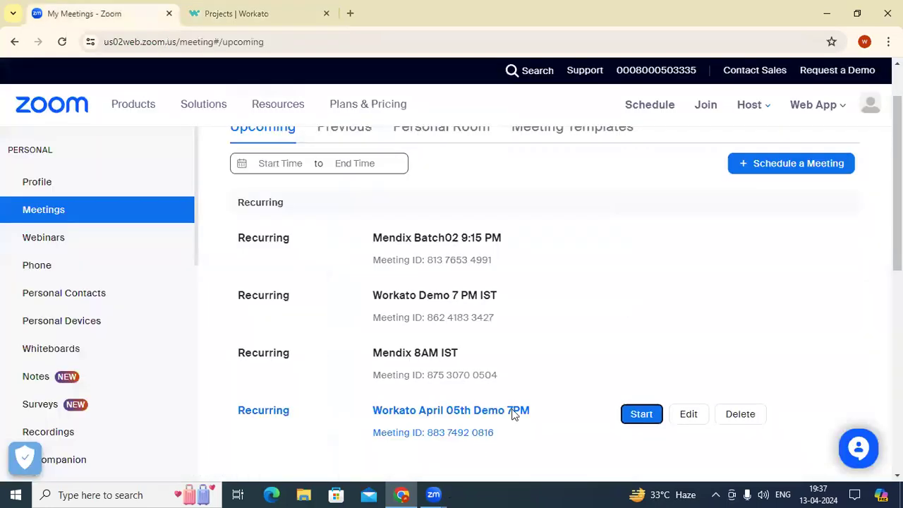
{"action": "left_click", "coordinate": [433, 494]}
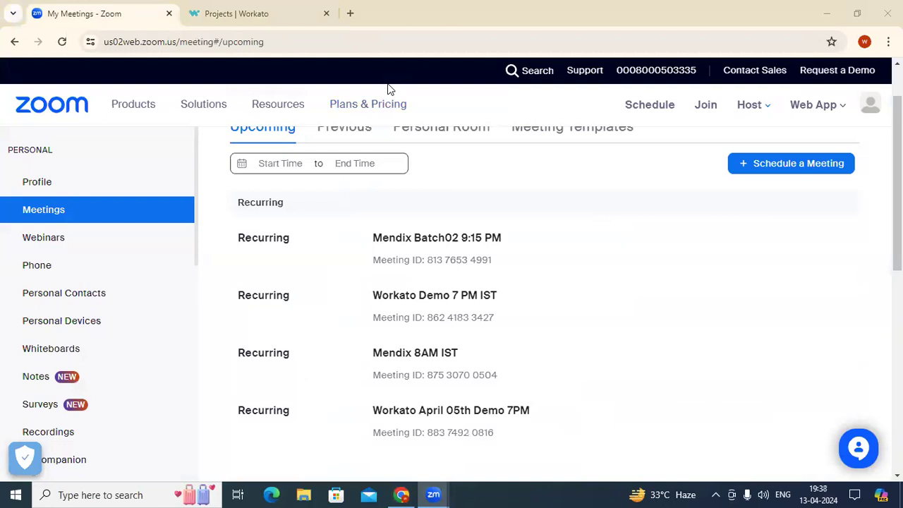
{"action": "key", "text": "ctrl+Tab"}
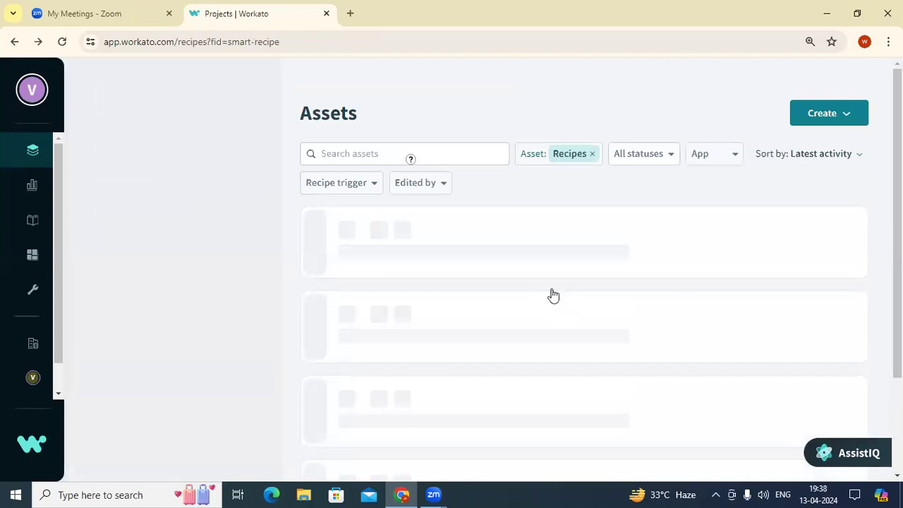
Find the Sample recipe of the Amazon project in the recipe list, open it and display its trigger and actions.
{"action": "scroll", "coordinate": [553, 296], "scroll_direction": "down", "scroll_amount": 2}
{"action": "scroll", "coordinate": [553, 296], "scroll_direction": "down", "scroll_amount": 1}
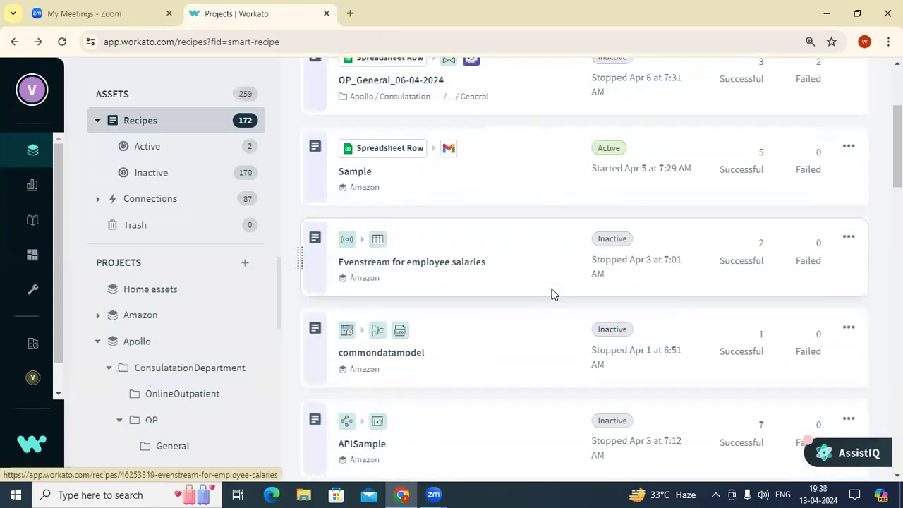
{"action": "scroll", "coordinate": [553, 296], "scroll_direction": "down", "scroll_amount": 3}
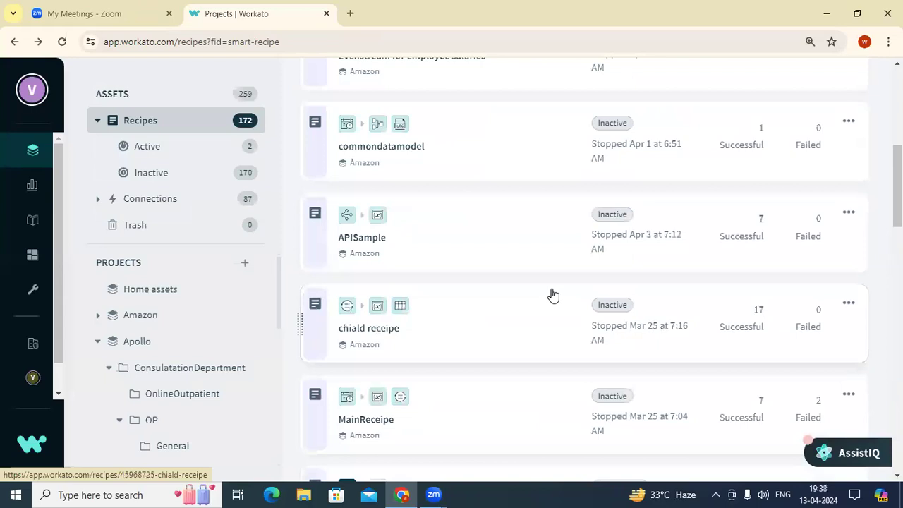
{"action": "scroll", "coordinate": [553, 296], "scroll_direction": "up", "scroll_amount": 2}
{"action": "scroll", "coordinate": [553, 296], "scroll_direction": "down", "scroll_amount": 4}
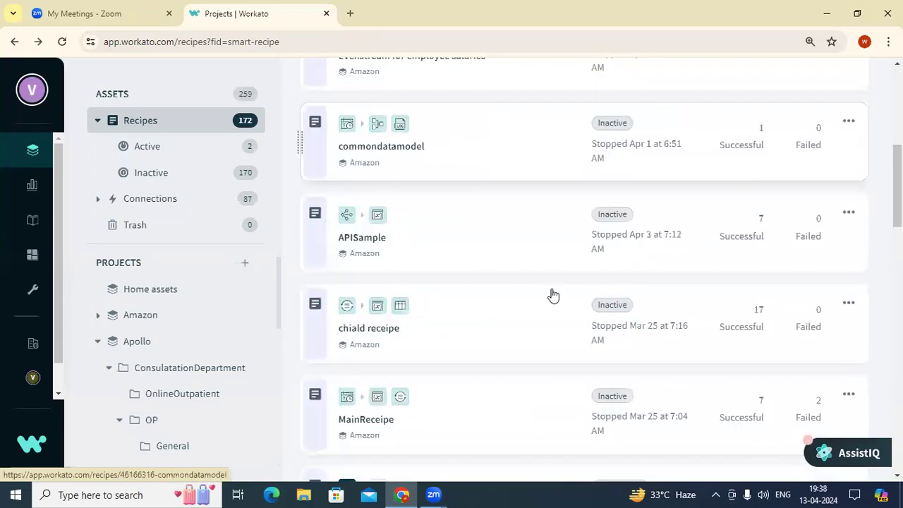
{"action": "scroll", "coordinate": [553, 296], "scroll_direction": "up", "scroll_amount": 6}
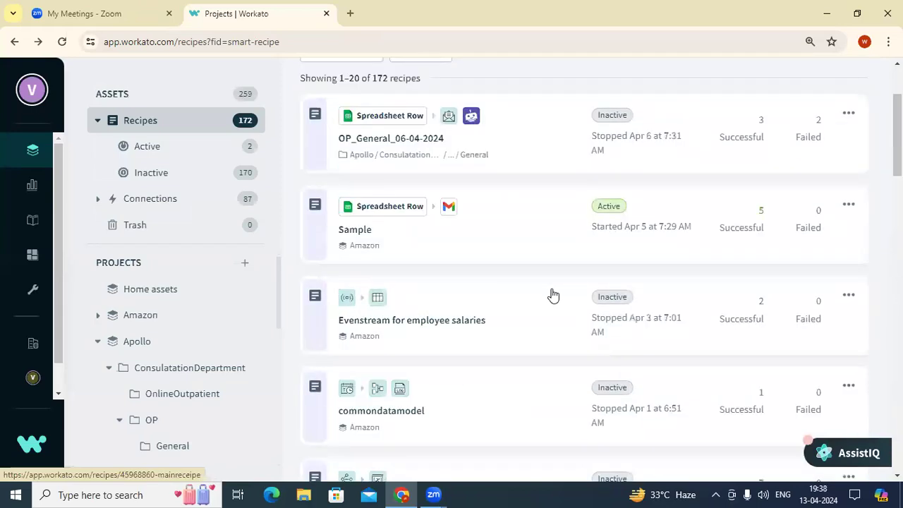
{"action": "scroll", "coordinate": [553, 295], "scroll_direction": "up", "scroll_amount": 2}
{"action": "left_click", "coordinate": [479, 358]}
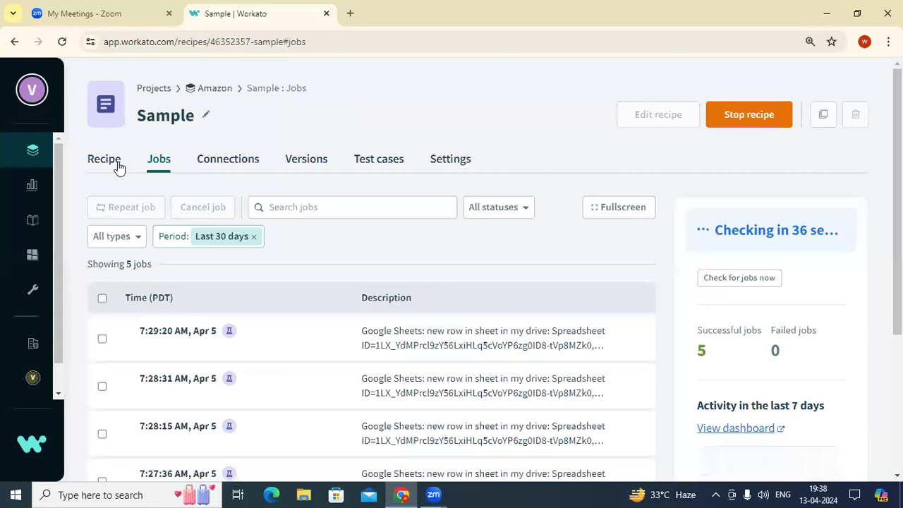
{"action": "left_click", "coordinate": [115, 162]}
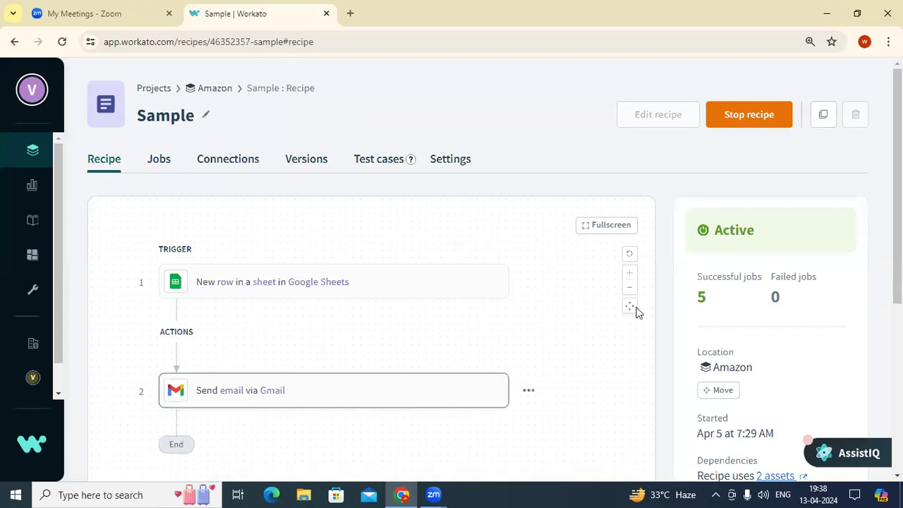
Stop the Sample recipe and open it for editing.
{"action": "left_click", "coordinate": [742, 117]}
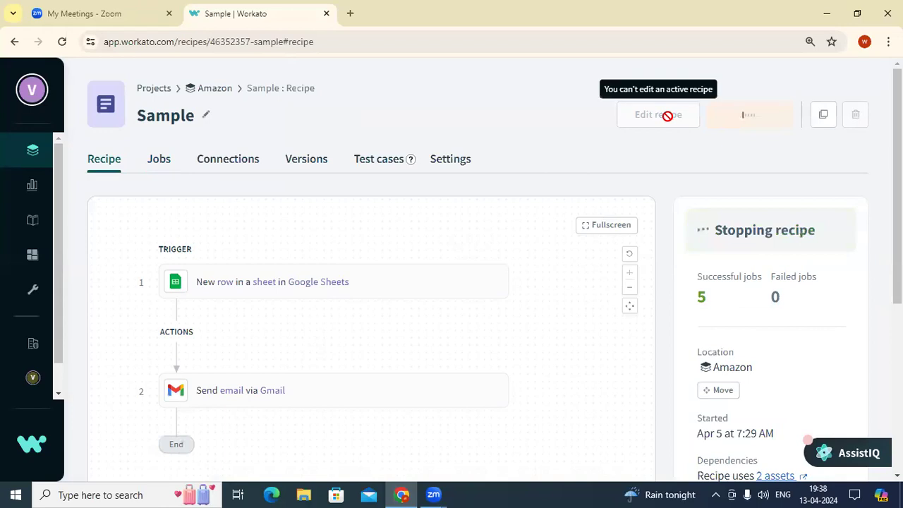
{"action": "left_click", "coordinate": [669, 120]}
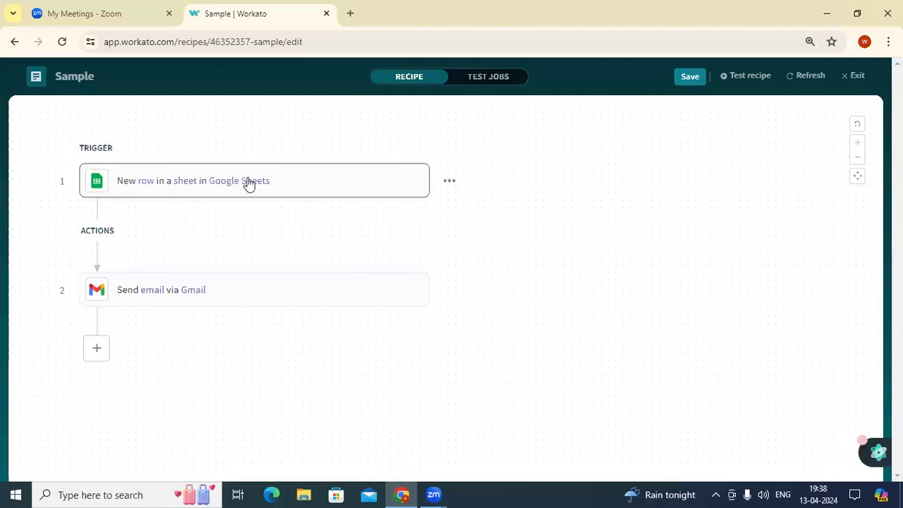
Review the App, Trigger, Connection and Setup stages of the recipe's Google Sheets new-row trigger.
{"action": "left_click", "coordinate": [248, 184]}
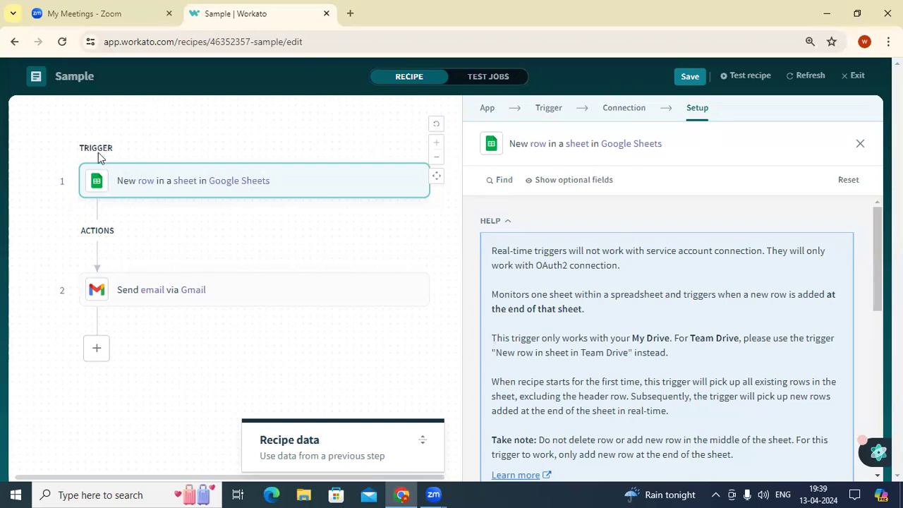
{"action": "left_click", "coordinate": [488, 109]}
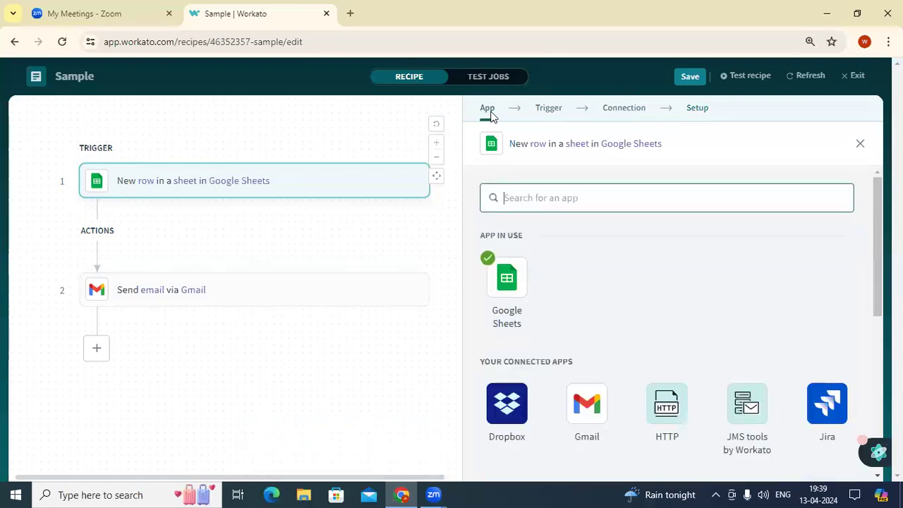
{"action": "left_click", "coordinate": [564, 113]}
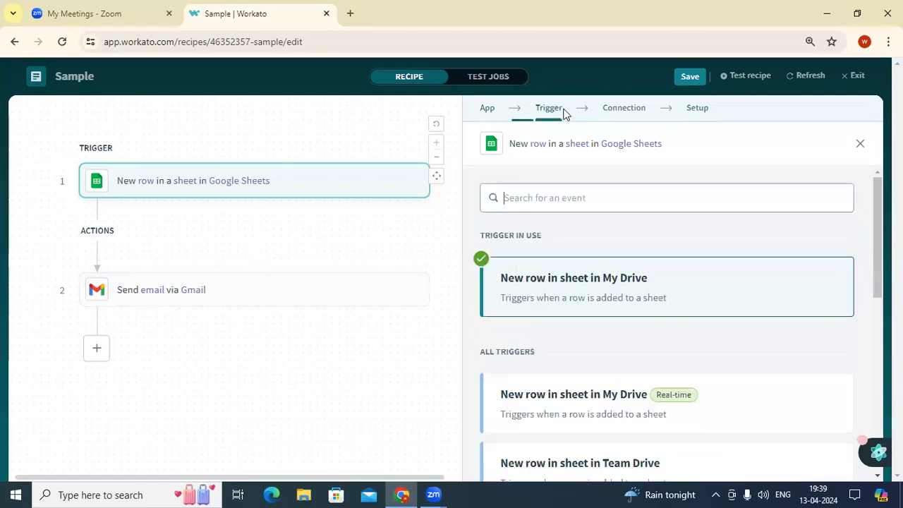
{"action": "left_click", "coordinate": [631, 115]}
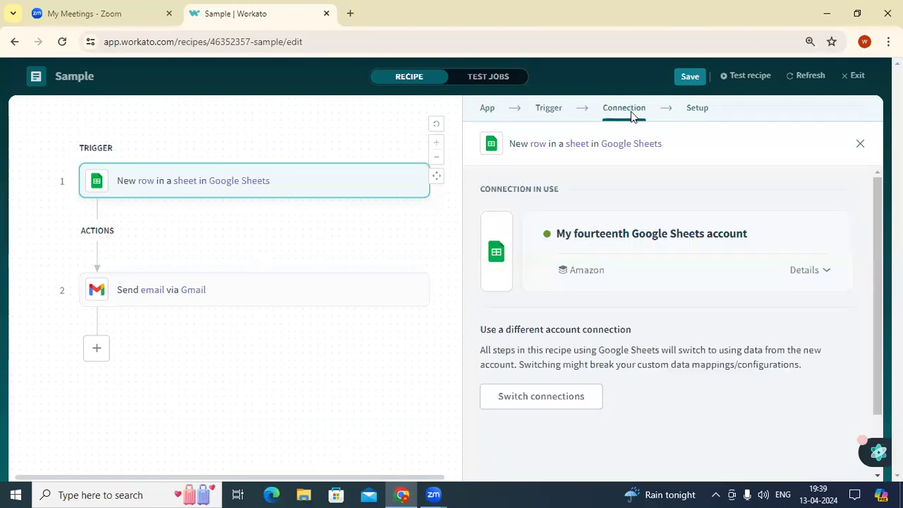
{"action": "left_click", "coordinate": [696, 113]}
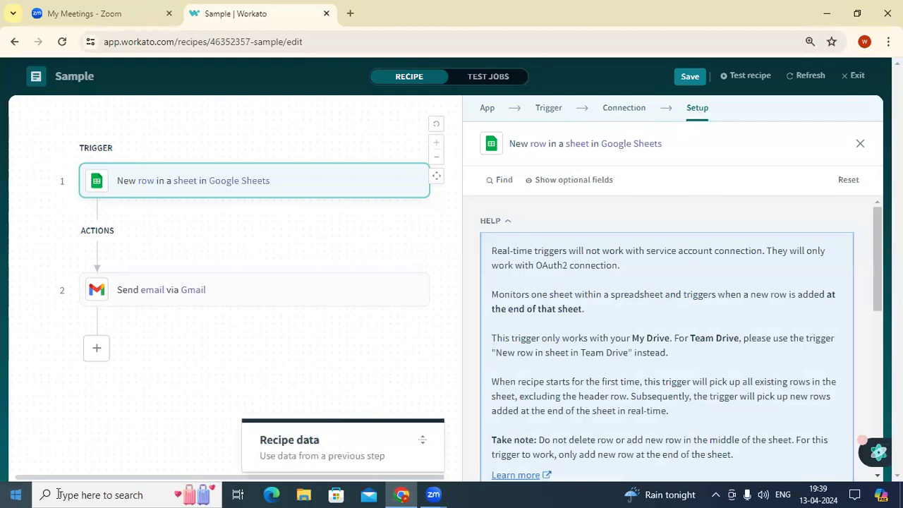
Switch to Paint and draw a black pentagon about 157 × 163 px near the middle of the blank canvas.
{"action": "left_click", "coordinate": [101, 493]}
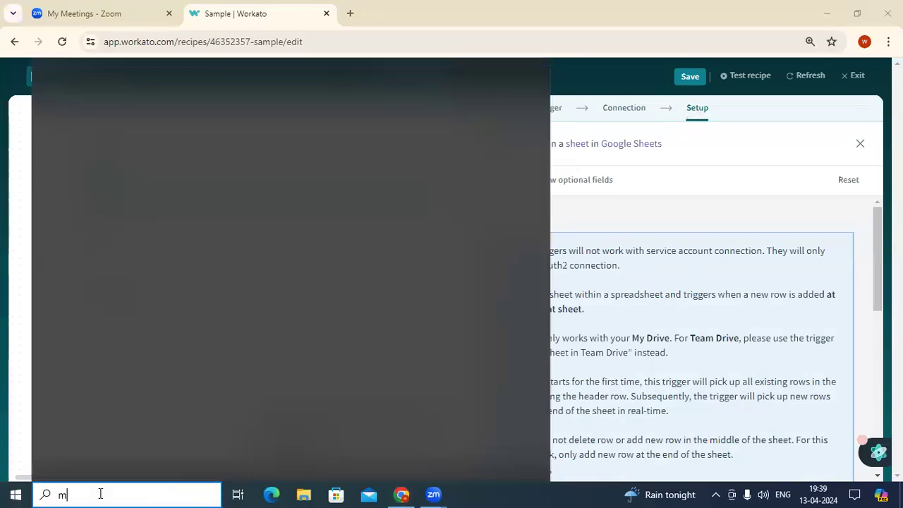
{"action": "type", "text": "pai"}
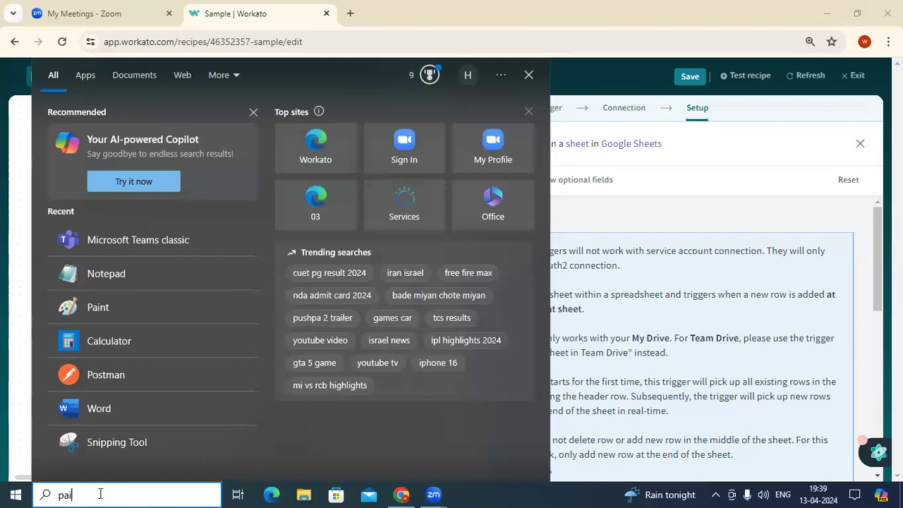
{"action": "type", "text": "nt"}
{"action": "key", "text": "Return"}
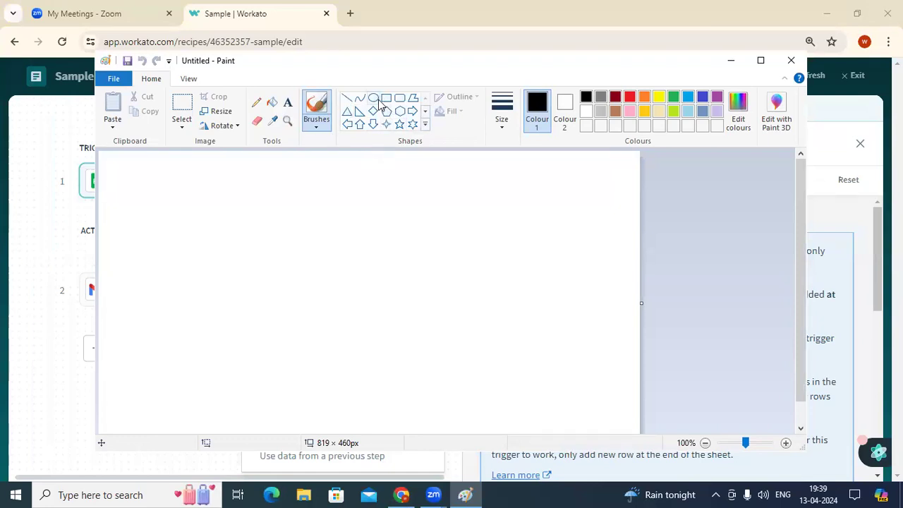
{"action": "left_click", "coordinate": [387, 111]}
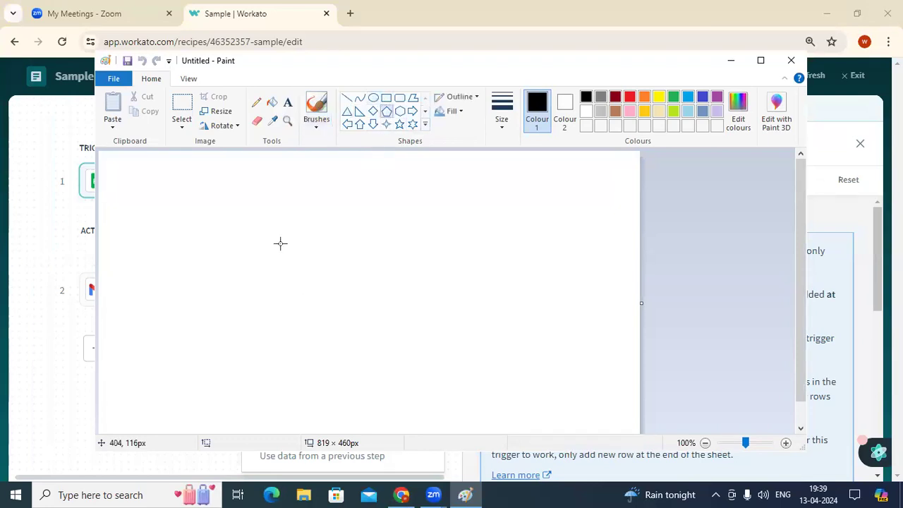
{"action": "left_click_drag", "start_coordinate": [281, 243], "coordinate": [385, 350]}
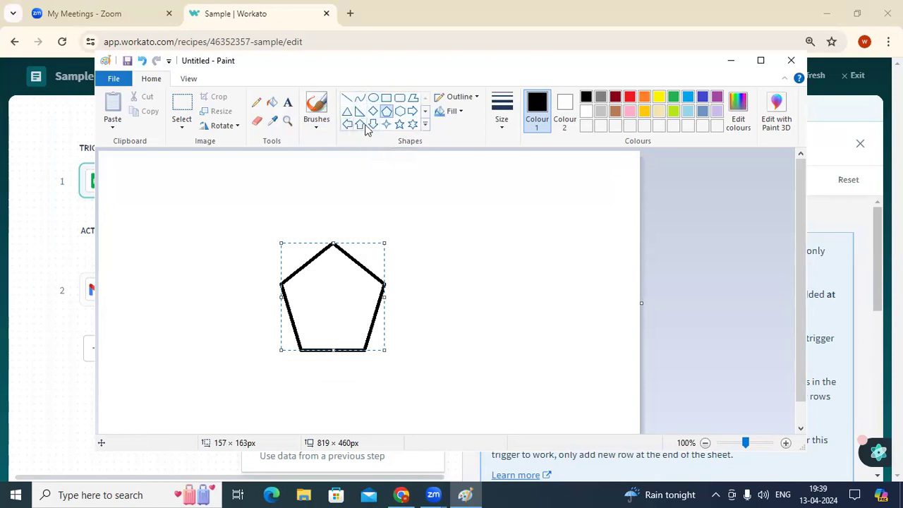
Draw two right-pointing block arrows, about 120 × 65 px before the pentagon and about 185 × 62 px after it.
{"action": "left_click", "coordinate": [413, 110]}
{"action": "mouse_move", "coordinate": [135, 288]}
{"action": "left_mouse_down"}
{"action": "mouse_move", "coordinate": [232, 335]}
{"action": "mouse_move", "coordinate": [215, 332]}
{"action": "left_mouse_up"}
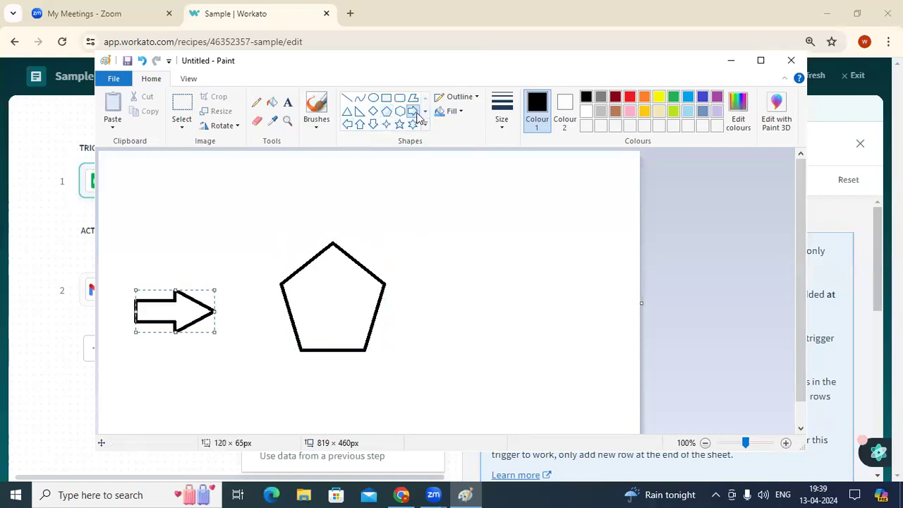
{"action": "left_click", "coordinate": [438, 295]}
{"action": "left_click_drag", "start_coordinate": [419, 285], "coordinate": [542, 325]}
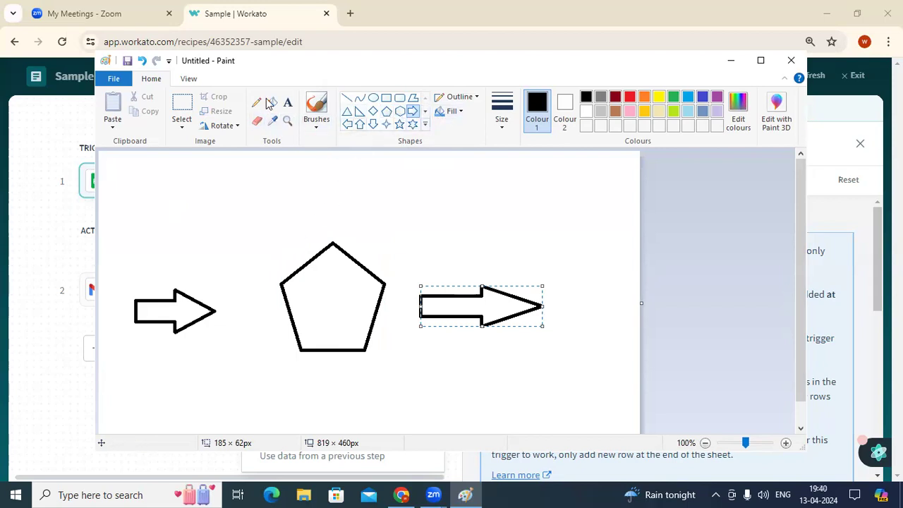
Add the text label "Googlesheet" on the arrow that points into the pentagon.
{"action": "left_click", "coordinate": [287, 103]}
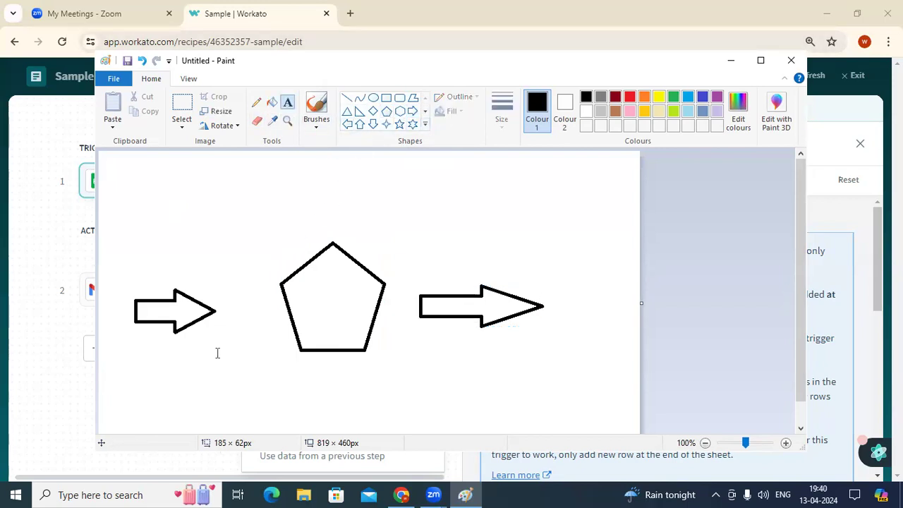
{"action": "left_click", "coordinate": [151, 307]}
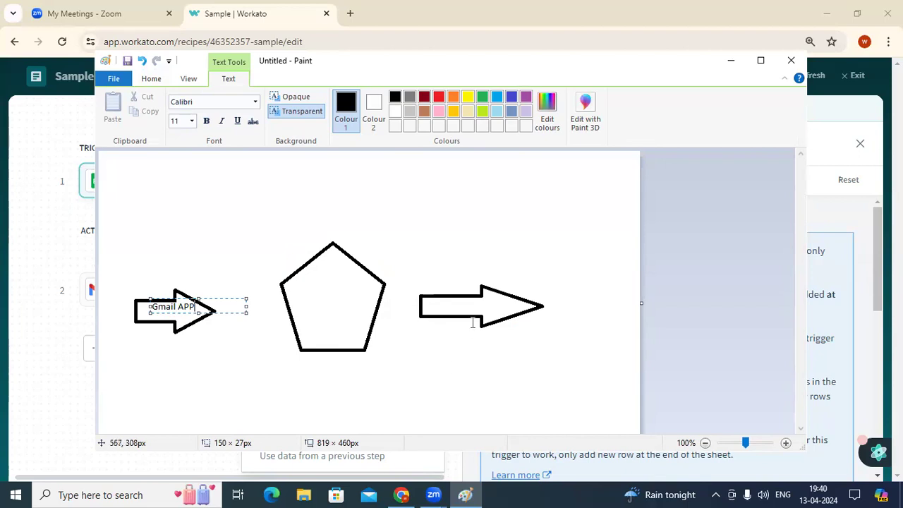
{"action": "left_click_drag", "start_coordinate": [199, 307], "coordinate": [121, 302]}
{"action": "type", "text": "Googlesheet"}
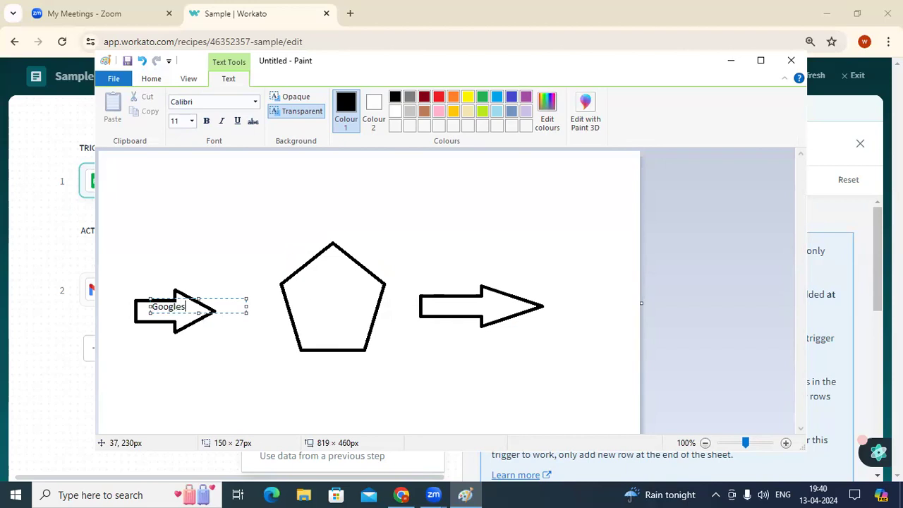
Label the arrow after the pentagon "Gamil" and the pentagon itself "Workato".
{"action": "left_click", "coordinate": [454, 306]}
{"action": "left_click", "coordinate": [454, 306]}
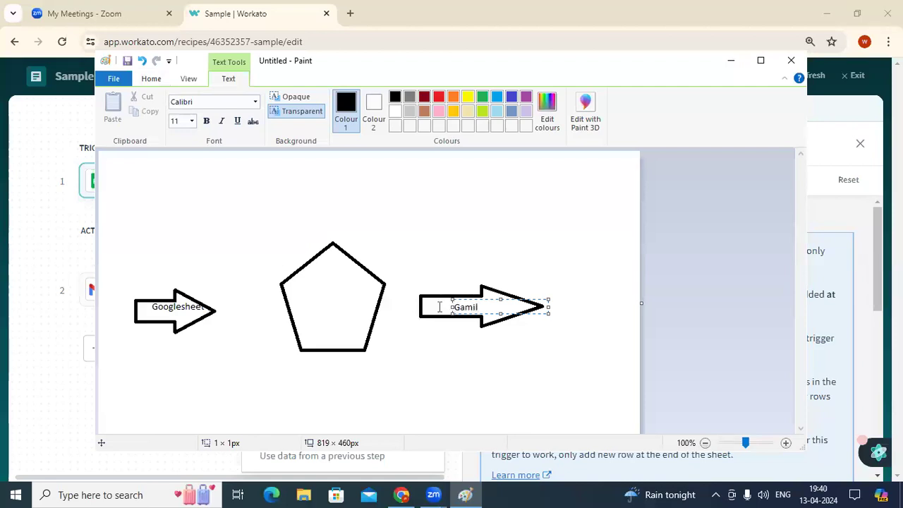
{"action": "left_click", "coordinate": [314, 301]}
{"action": "left_click", "coordinate": [314, 302]}
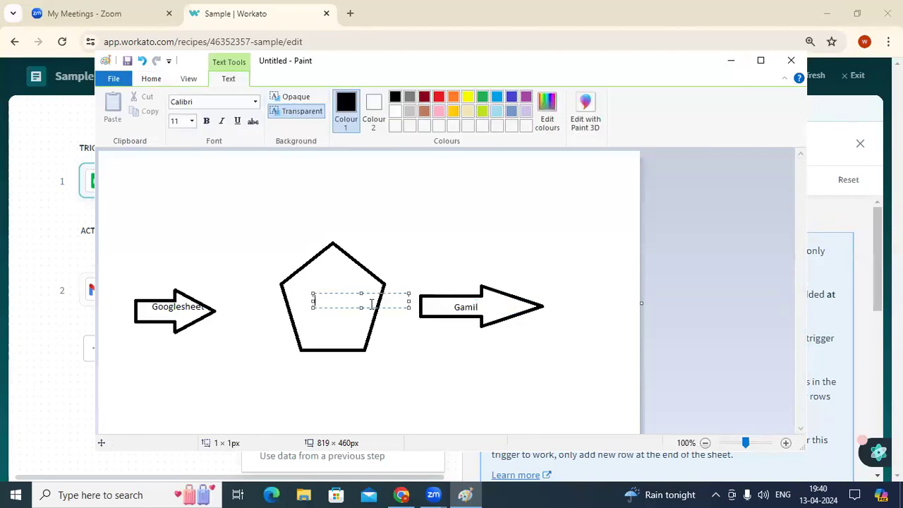
{"action": "type", "text": "Workato"}
{"action": "left_click", "coordinate": [452, 355]}
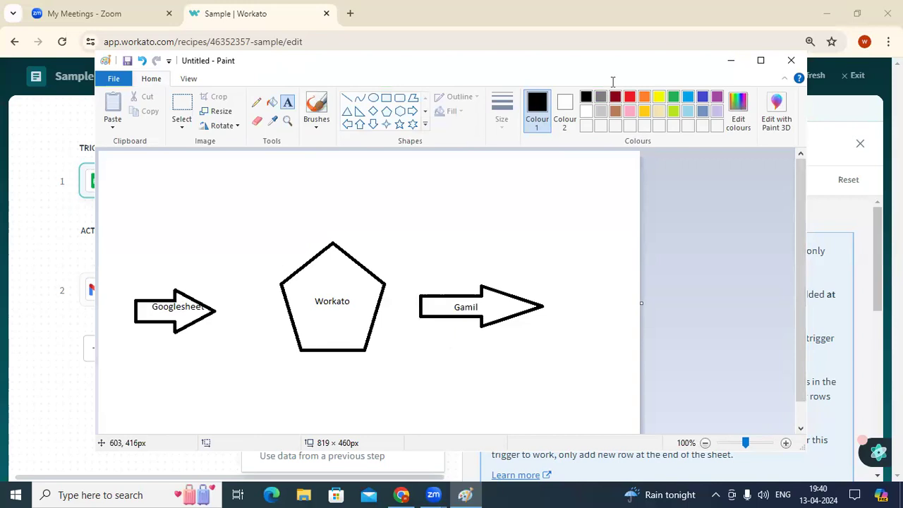
Switch to Chrome and open the Jio Employee spreadsheet from Google Sheets in a new tab.
{"action": "left_click", "coordinate": [730, 60]}
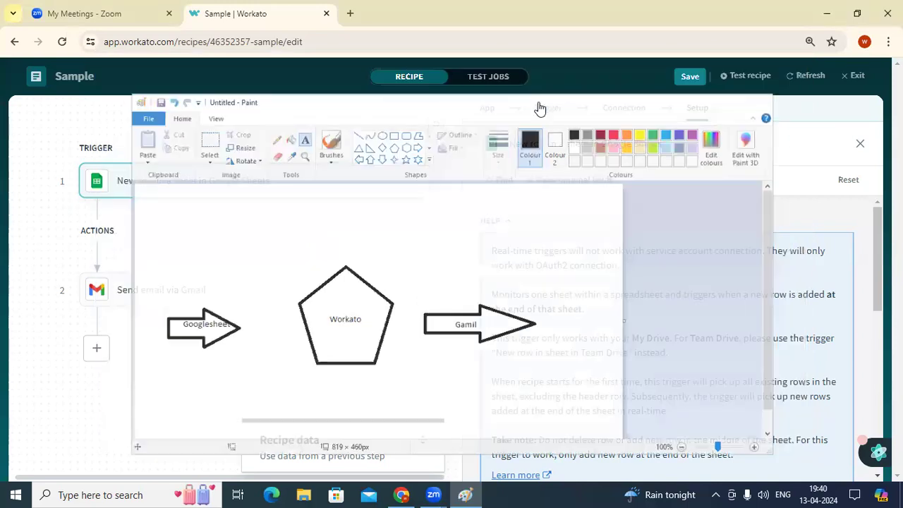
{"action": "key", "text": "ctrl+t"}
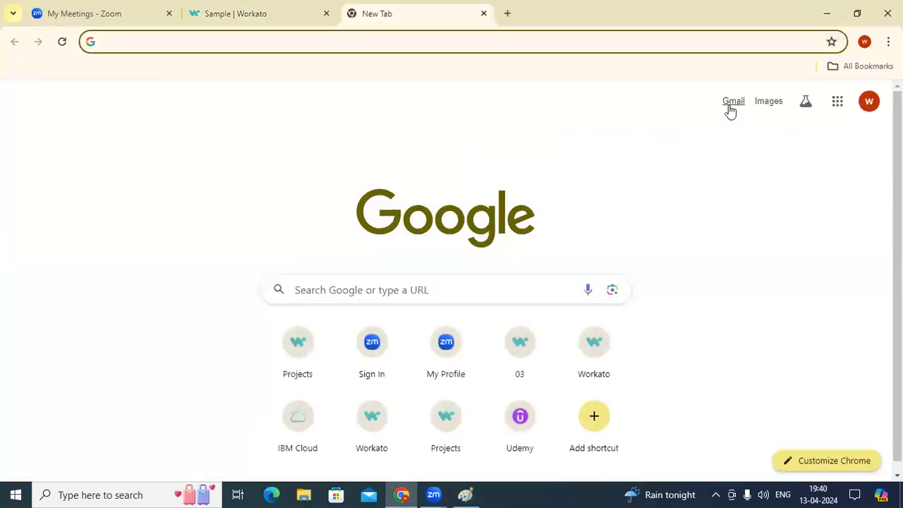
{"action": "left_click", "coordinate": [837, 102]}
{"action": "scroll", "coordinate": [840, 355], "scroll_direction": "down", "scroll_amount": 4}
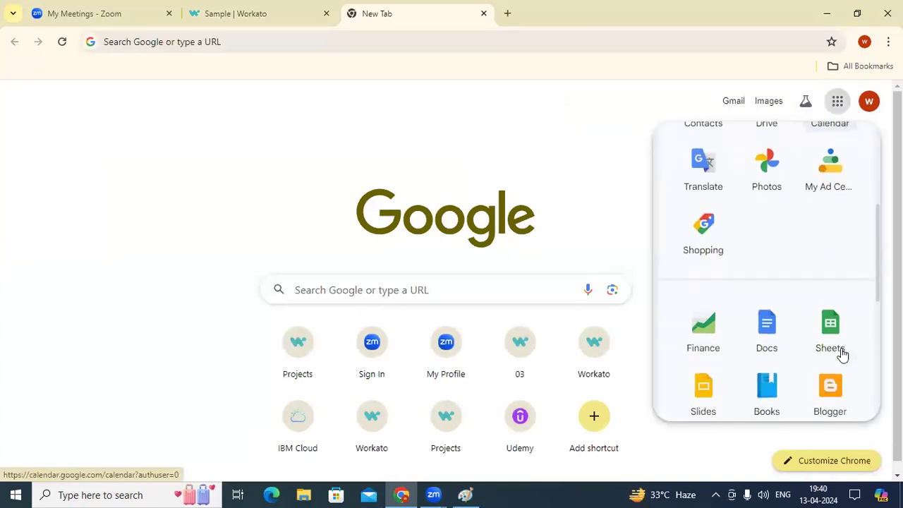
{"action": "left_click", "coordinate": [839, 350]}
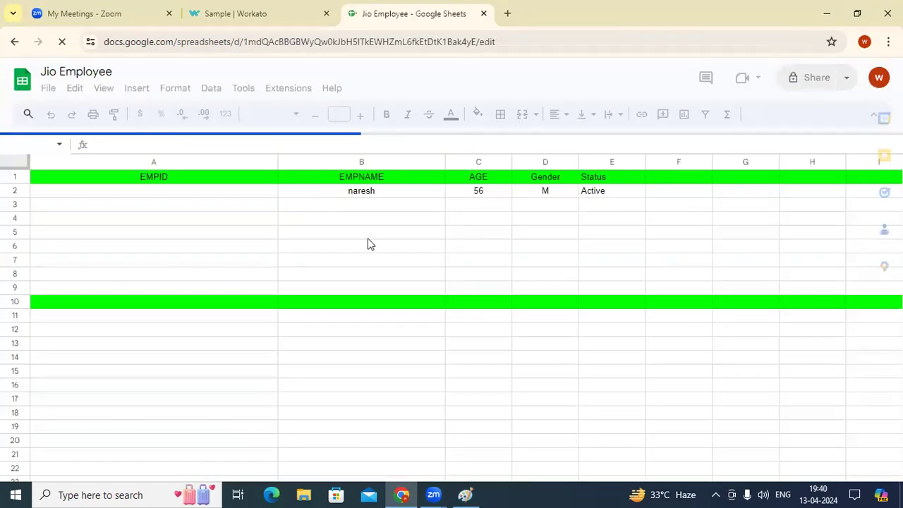
Look through the spreadsheet's first sheets and display the BoardbandCustomers sheet.
{"action": "scroll", "coordinate": [368, 244], "scroll_direction": "down", "scroll_amount": 2}
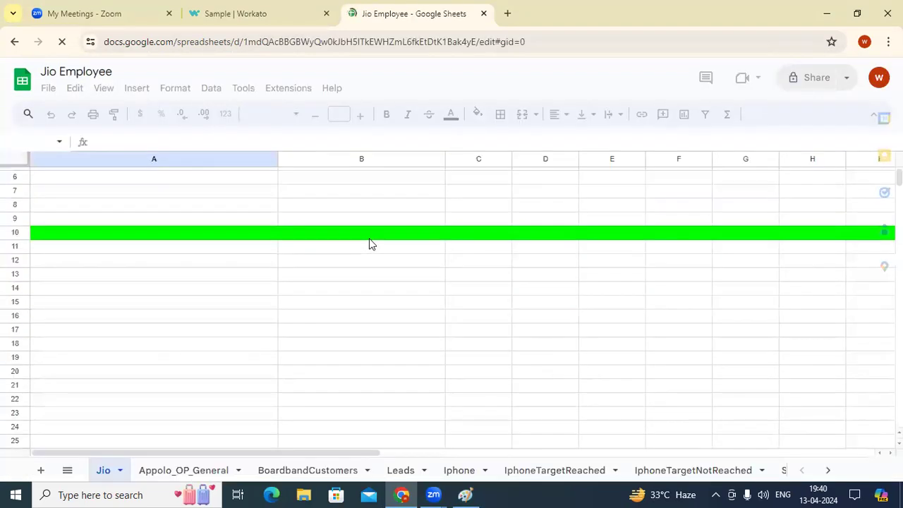
{"action": "left_click", "coordinate": [195, 469]}
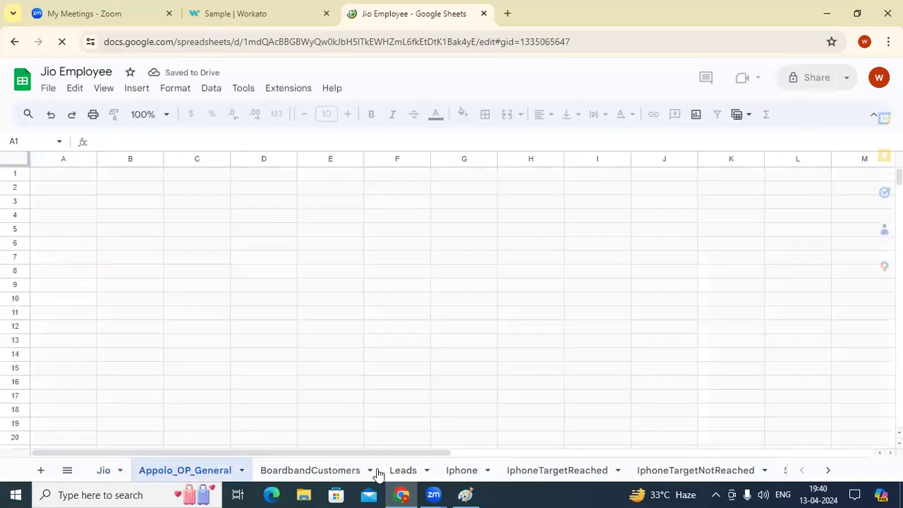
{"action": "left_click", "coordinate": [339, 472]}
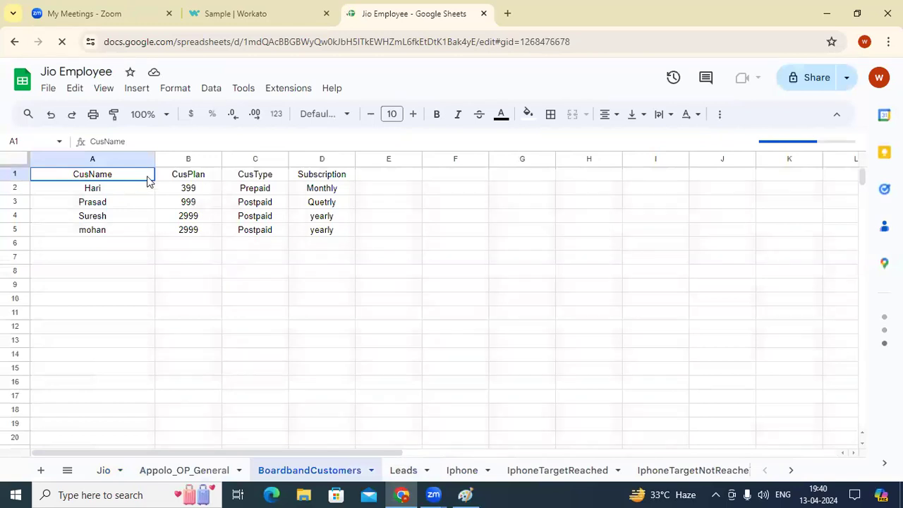
Highlight the header row and the customer records in A2:D5 to examine the sheet's structure.
{"action": "left_click", "coordinate": [378, 178]}
{"action": "left_click", "coordinate": [75, 177], "text": "shift"}
{"action": "left_click_drag", "start_coordinate": [71, 188], "coordinate": [367, 241]}
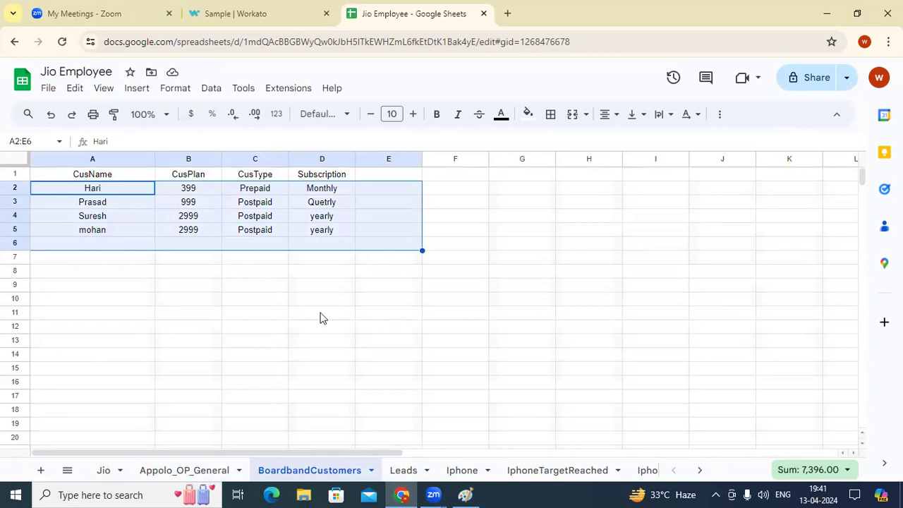
{"action": "left_click", "coordinate": [151, 270]}
{"action": "left_click_drag", "start_coordinate": [77, 187], "coordinate": [322, 230]}
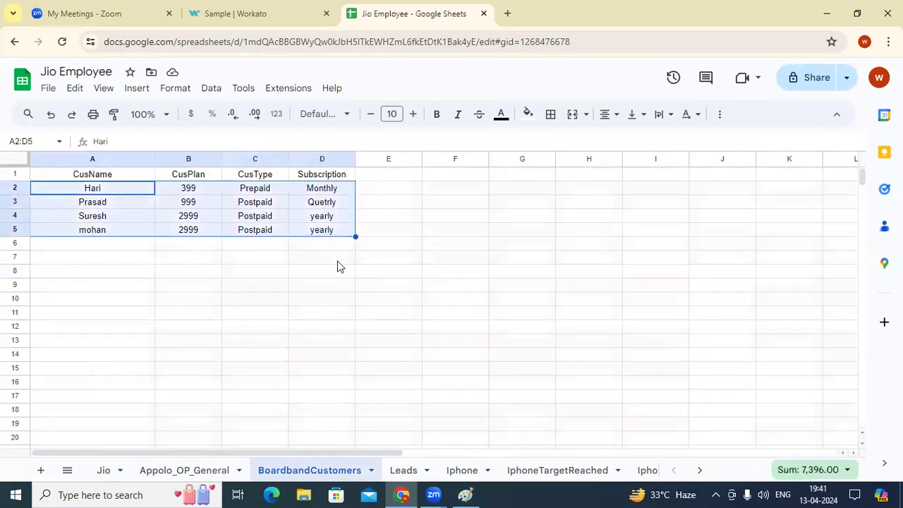
Fill the customer record in A5:D5 down into row 6.
{"action": "left_click", "coordinate": [85, 244]}
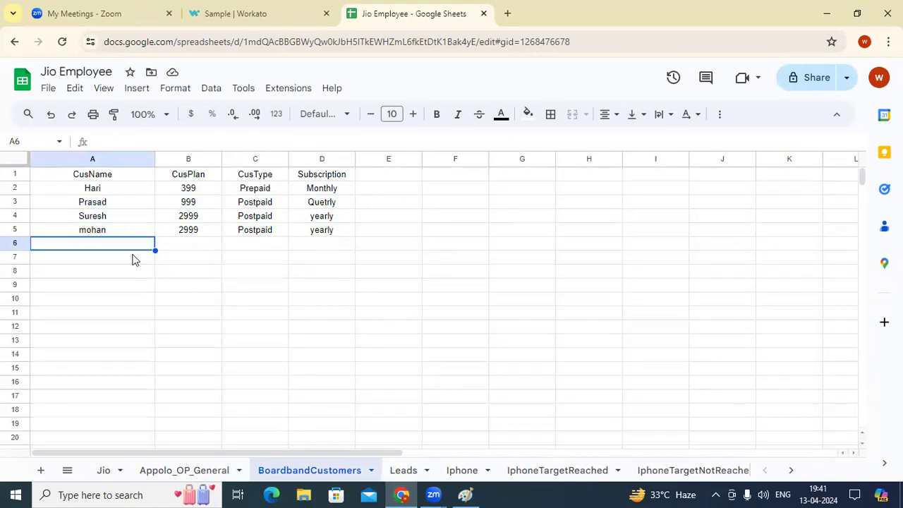
{"action": "left_click", "coordinate": [103, 233]}
{"action": "left_click", "coordinate": [352, 236], "text": "shift"}
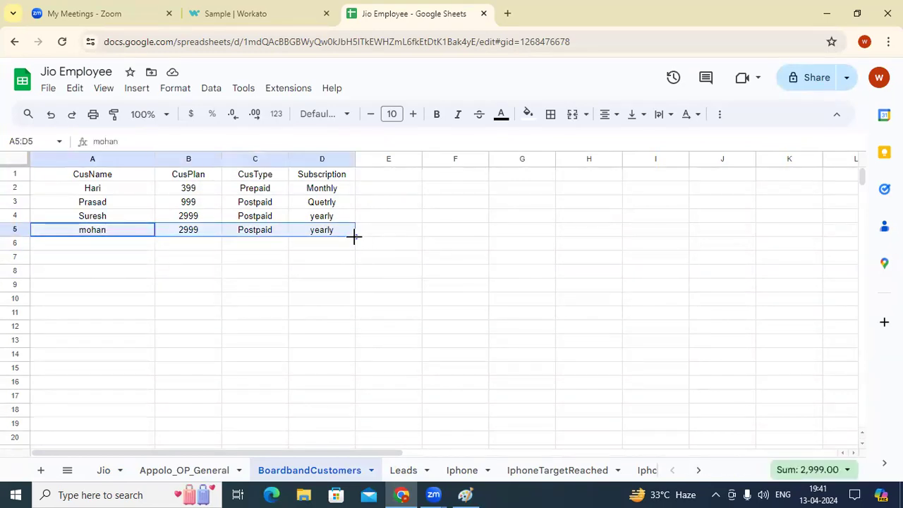
{"action": "left_click_drag", "start_coordinate": [355, 240], "coordinate": [355, 251]}
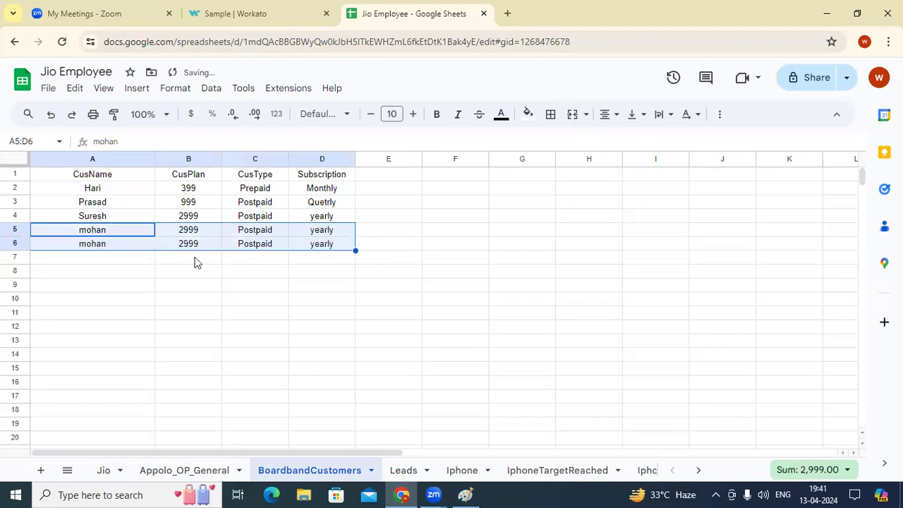
In row 6, enter a different customer's name under CusName and set CusType to Prepaid.
{"action": "double_click", "coordinate": [125, 243]}
{"action": "type", "text": "gopal"}
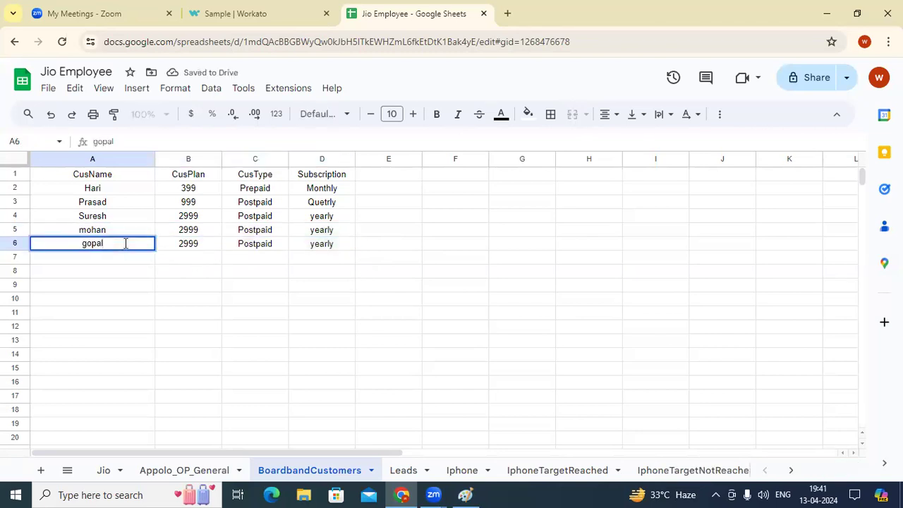
{"action": "left_click", "coordinate": [190, 243]}
{"action": "double_click", "coordinate": [276, 245]}
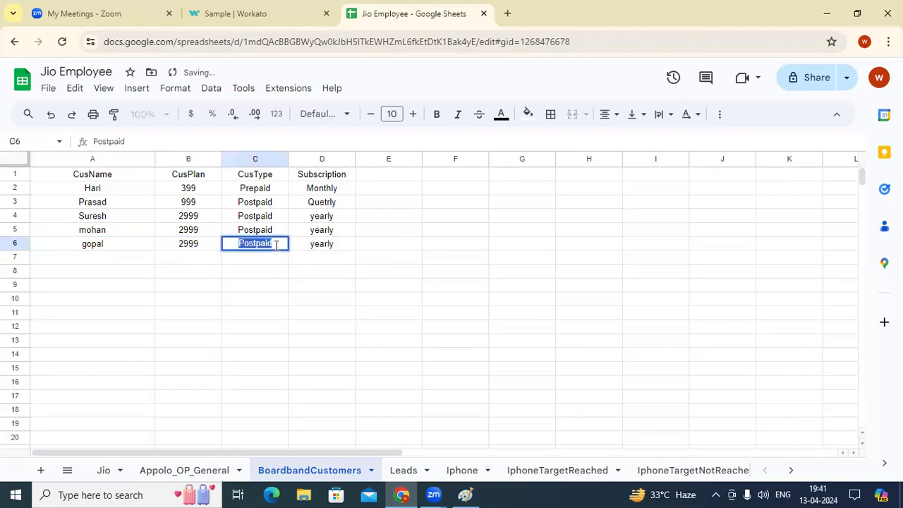
{"action": "type", "text": "pr"}
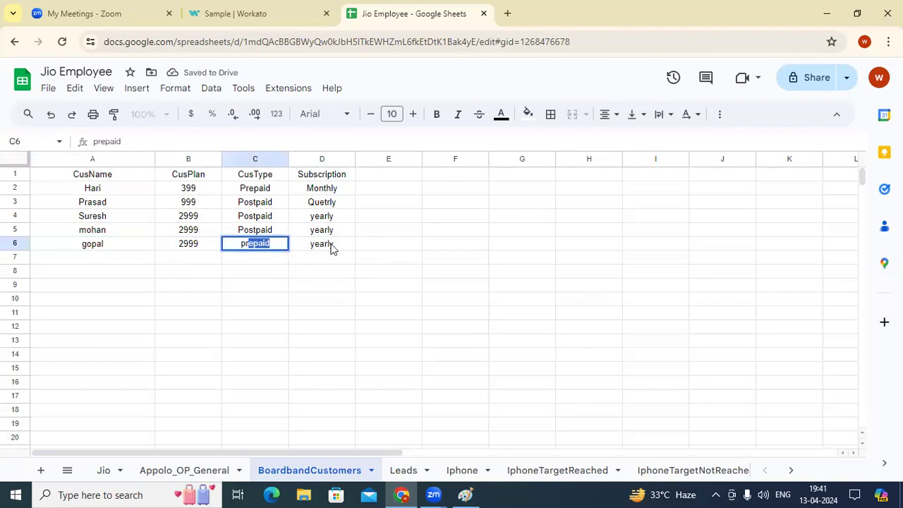
{"action": "key", "text": "Tab"}
{"action": "key", "text": "Return"}
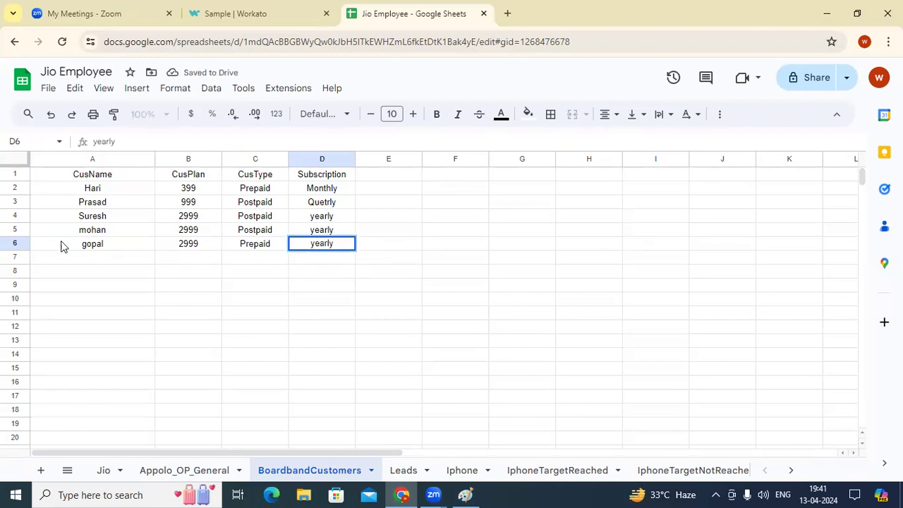
Switch to Paint and draw a curve about 152 × 53 px linking the Googlesheet arrow to the Workato pentagon.
{"action": "left_click", "coordinate": [462, 495]}
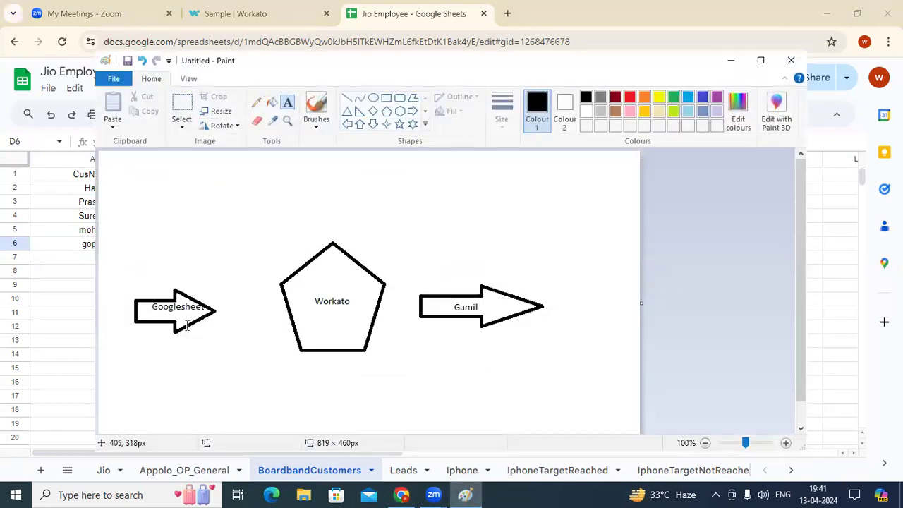
{"action": "left_click", "coordinate": [359, 97]}
{"action": "mouse_move", "coordinate": [203, 295]}
{"action": "left_mouse_down"}
{"action": "mouse_move", "coordinate": [270, 295]}
{"action": "mouse_move", "coordinate": [309, 353]}
{"action": "mouse_move", "coordinate": [221, 276]}
{"action": "mouse_move", "coordinate": [226, 260]}
{"action": "mouse_move", "coordinate": [203, 289]}
{"action": "left_mouse_up"}
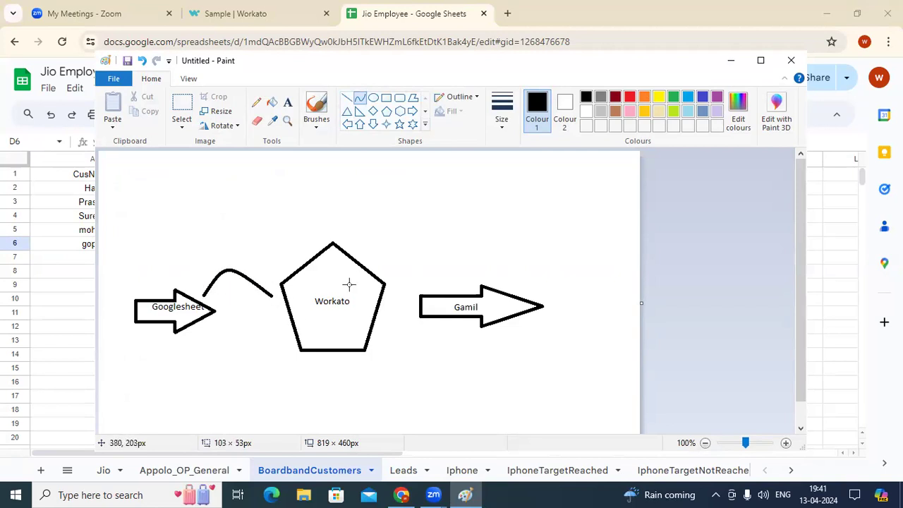
{"action": "mouse_move", "coordinate": [310, 291]}
{"action": "left_mouse_down"}
{"action": "mouse_move", "coordinate": [299, 290]}
{"action": "mouse_move", "coordinate": [318, 288]}
{"action": "left_mouse_up"}
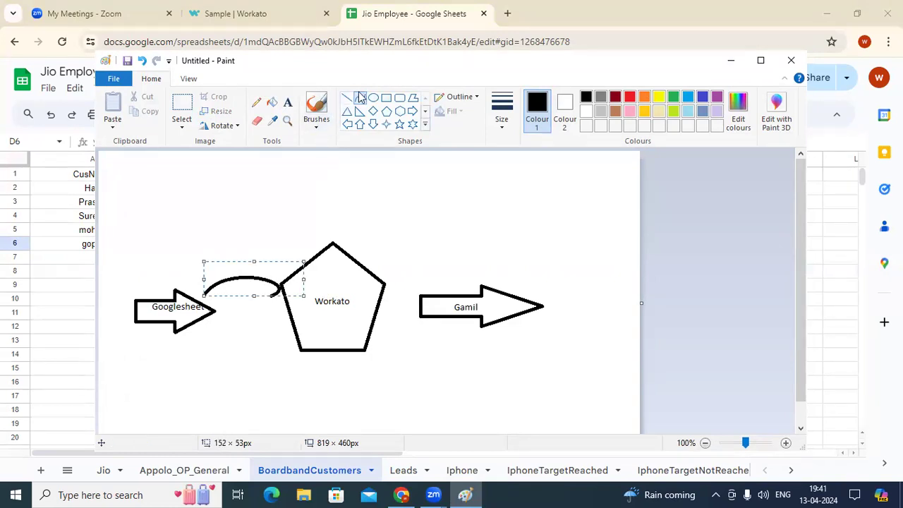
{"action": "left_click", "coordinate": [389, 281]}
{"action": "mouse_move", "coordinate": [386, 285]}
{"action": "left_mouse_down"}
{"action": "mouse_move", "coordinate": [444, 262]}
{"action": "mouse_move", "coordinate": [447, 247]}
{"action": "mouse_move", "coordinate": [468, 288]}
{"action": "mouse_move", "coordinate": [334, 243]}
{"action": "mouse_move", "coordinate": [413, 240]}
{"action": "left_mouse_up"}
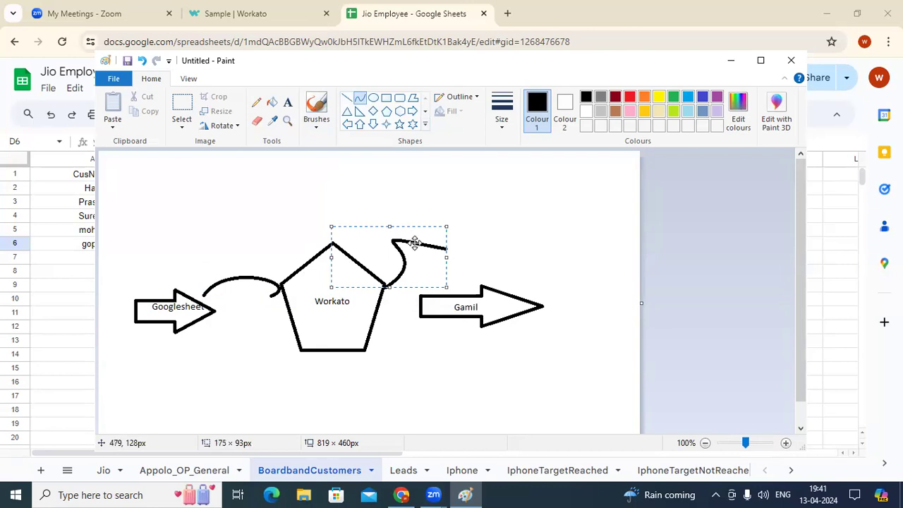
{"action": "left_click_drag", "start_coordinate": [461, 279], "coordinate": [426, 347]}
{"action": "left_click_drag", "start_coordinate": [436, 257], "coordinate": [443, 282]}
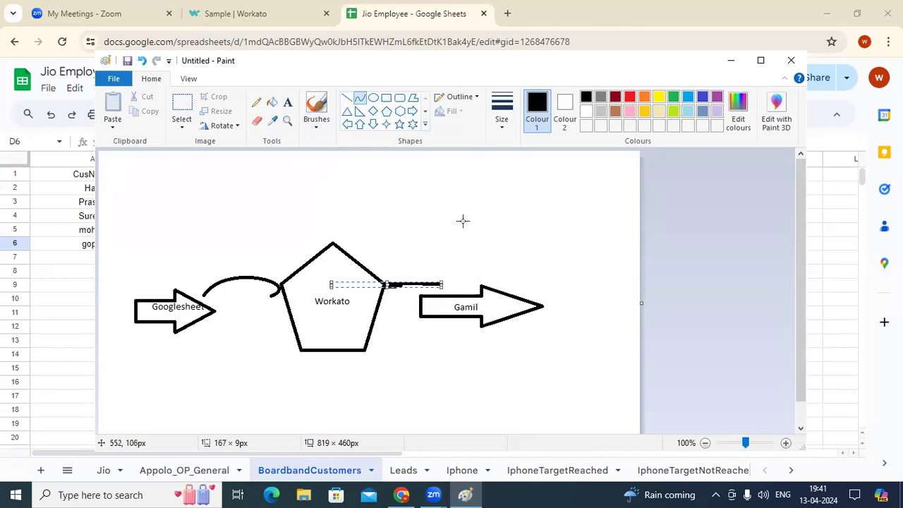
{"action": "key", "text": "Delete"}
Link the pentagon to the Gamil arrow with a line, and add block arrows about 122 × 28 px and 174 × 37 px below the links.
{"action": "left_click", "coordinate": [347, 97]}
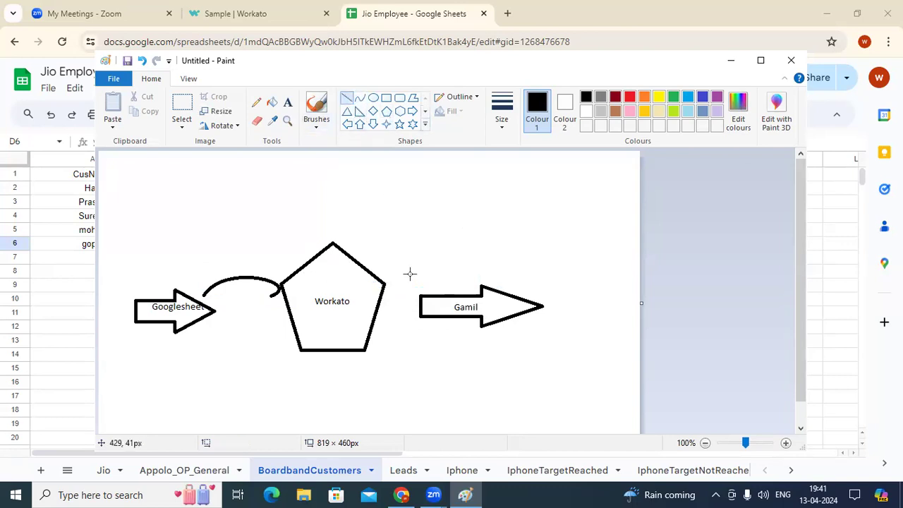
{"action": "left_click_drag", "start_coordinate": [379, 271], "coordinate": [467, 293]}
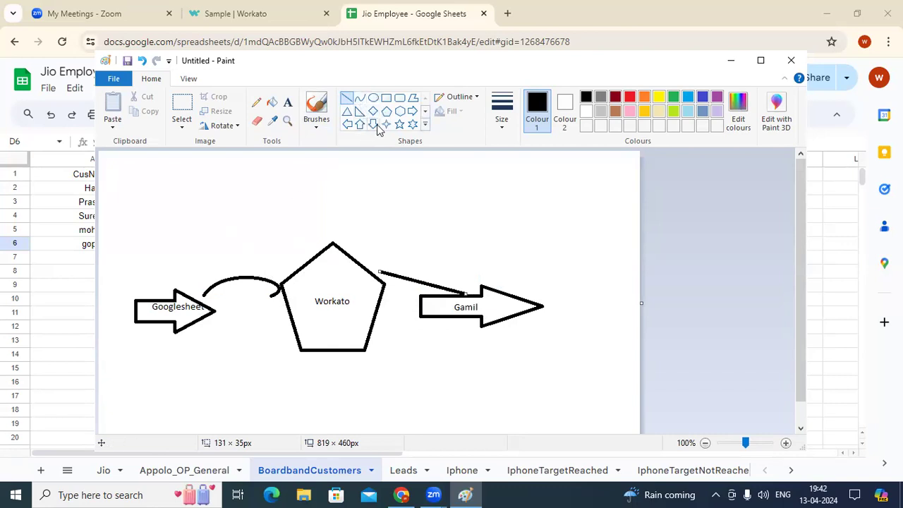
{"action": "left_click", "coordinate": [412, 111]}
{"action": "left_click_drag", "start_coordinate": [212, 316], "coordinate": [296, 336]}
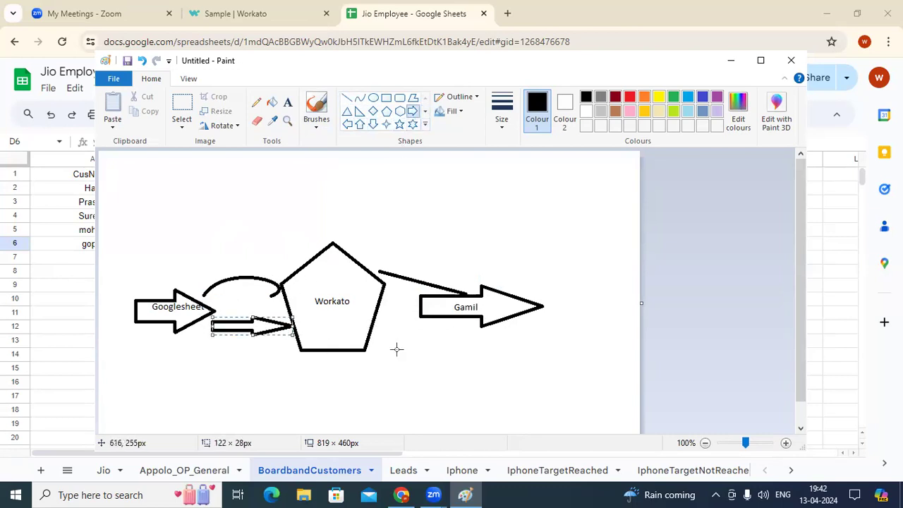
{"action": "left_click", "coordinate": [411, 113]}
{"action": "left_click_drag", "start_coordinate": [368, 328], "coordinate": [483, 351]}
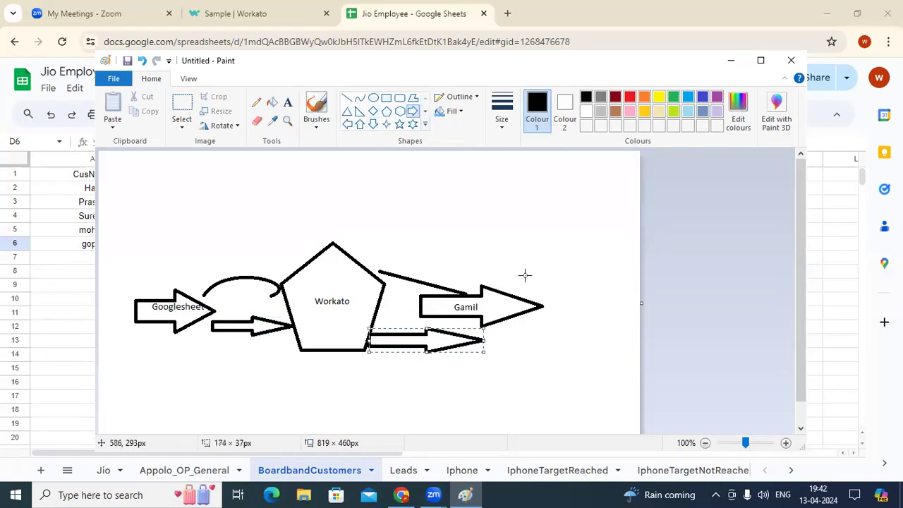
Switch back to the Jio Employee spreadsheet in Chrome.
{"action": "left_click", "coordinate": [825, 13]}
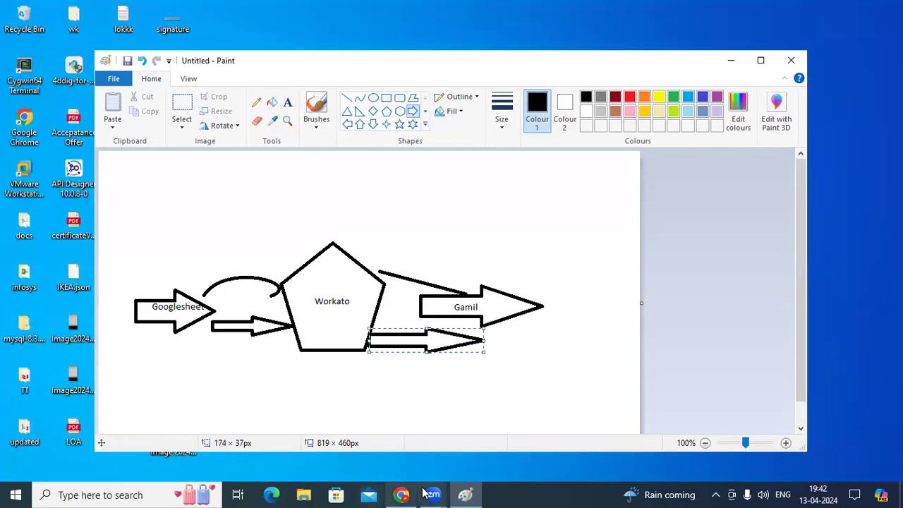
{"action": "left_click", "coordinate": [402, 494]}
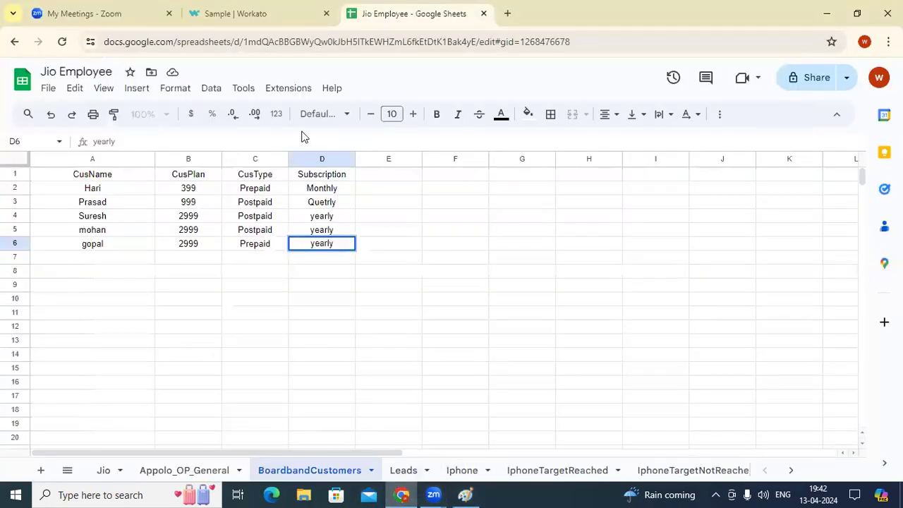
Switch back to the Sample recipe and browse the connected and other apps available for the trigger.
{"action": "left_click", "coordinate": [245, 15]}
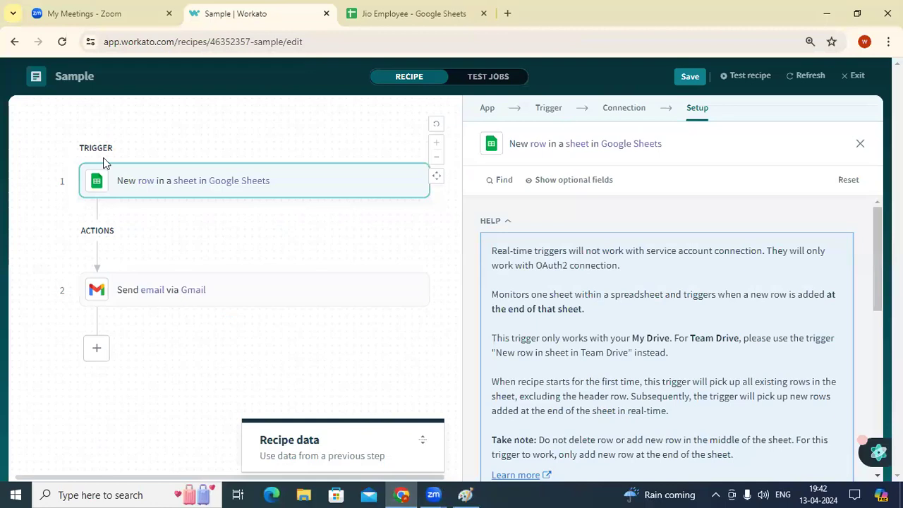
{"action": "left_click", "coordinate": [487, 108]}
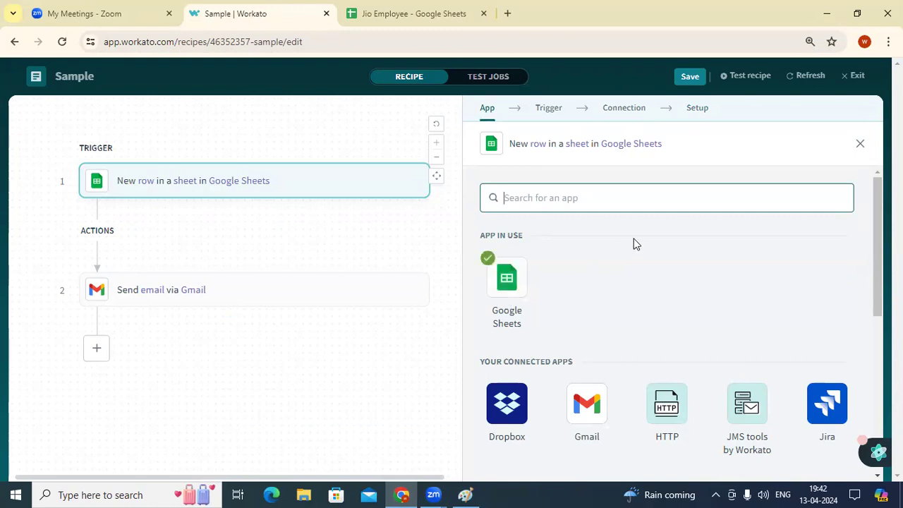
{"action": "scroll", "coordinate": [642, 250], "scroll_direction": "down", "scroll_amount": 5}
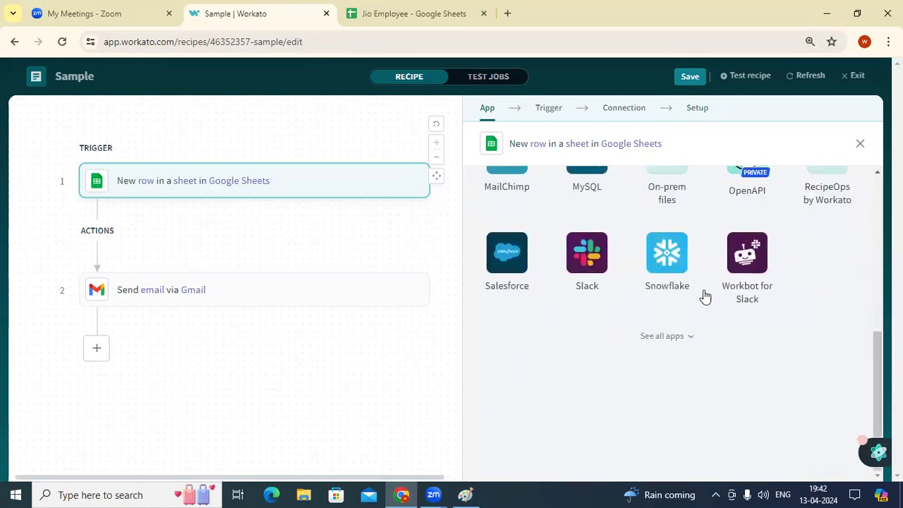
{"action": "scroll", "coordinate": [707, 293], "scroll_direction": "down", "scroll_amount": 10}
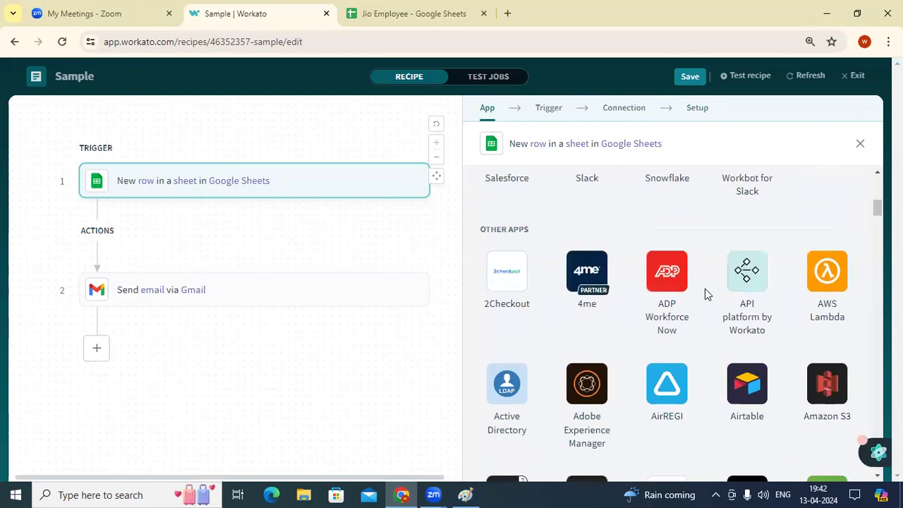
{"action": "scroll", "coordinate": [705, 290], "scroll_direction": "down", "scroll_amount": 5}
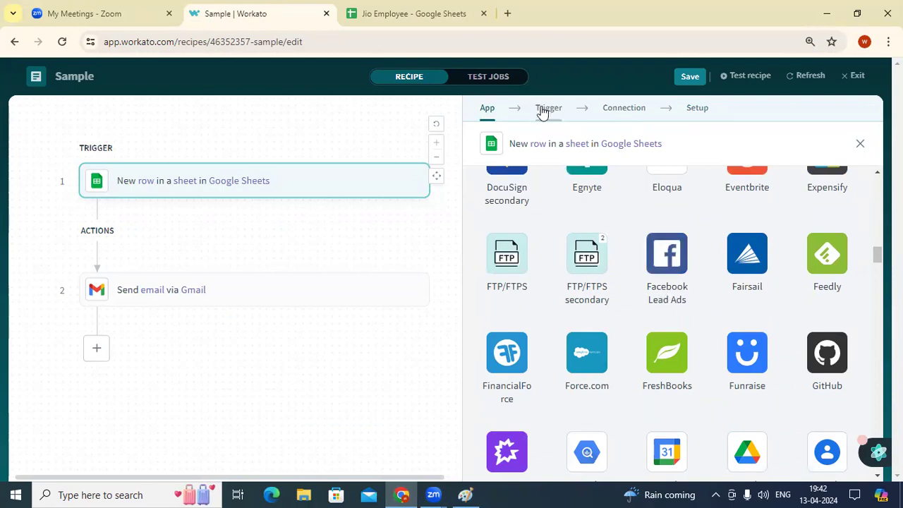
{"action": "scroll", "coordinate": [566, 344], "scroll_direction": "up", "scroll_amount": 5}
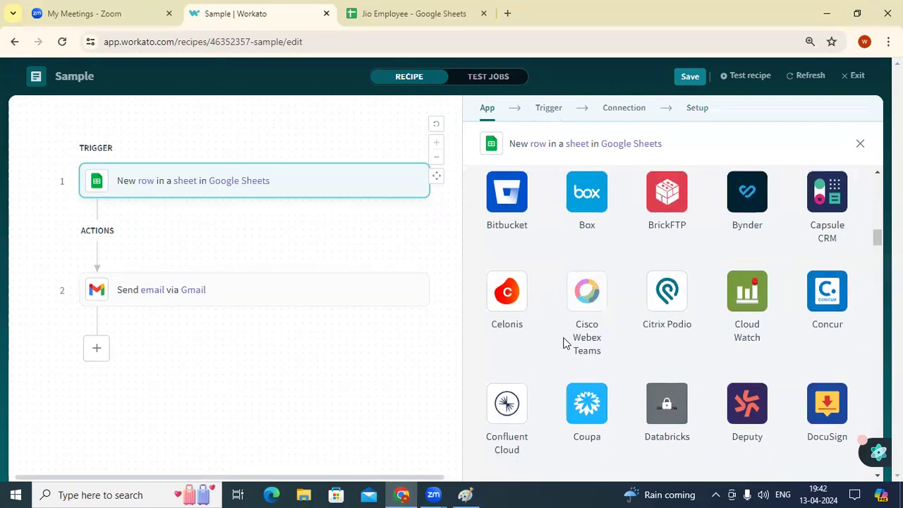
{"action": "scroll", "coordinate": [562, 341], "scroll_direction": "up", "scroll_amount": 10}
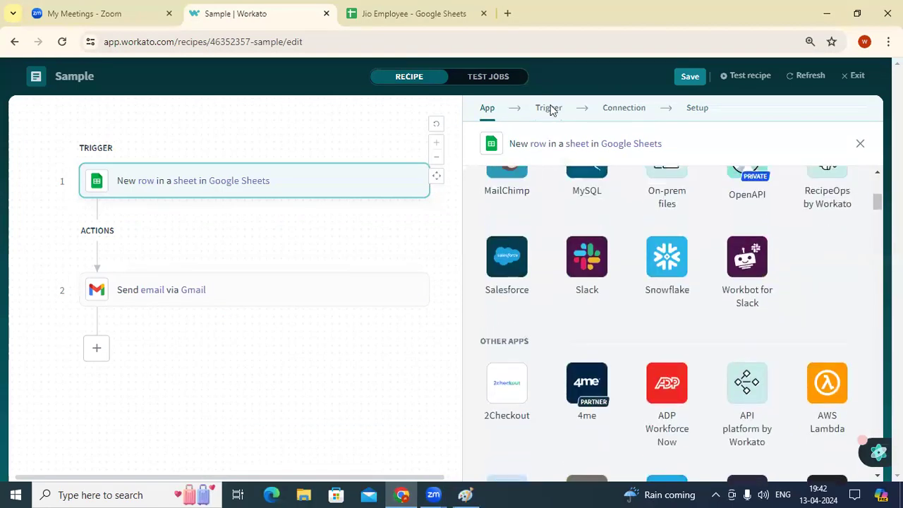
Review the Google Sheets trigger events and change the trigger to the non-real-time New/updated row in sheet in My Drive.
{"action": "left_click", "coordinate": [549, 108]}
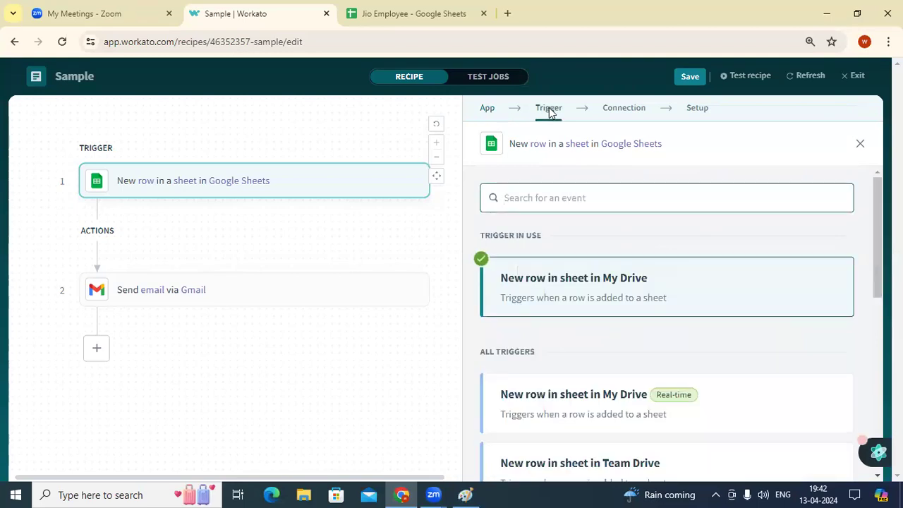
{"action": "scroll", "coordinate": [553, 250], "scroll_direction": "down", "scroll_amount": 2}
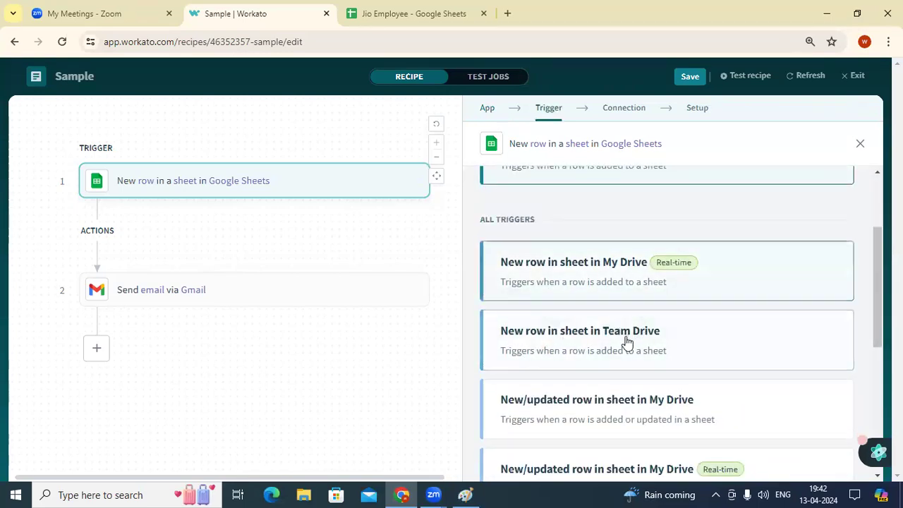
{"action": "scroll", "coordinate": [604, 280], "scroll_direction": "down", "scroll_amount": 2}
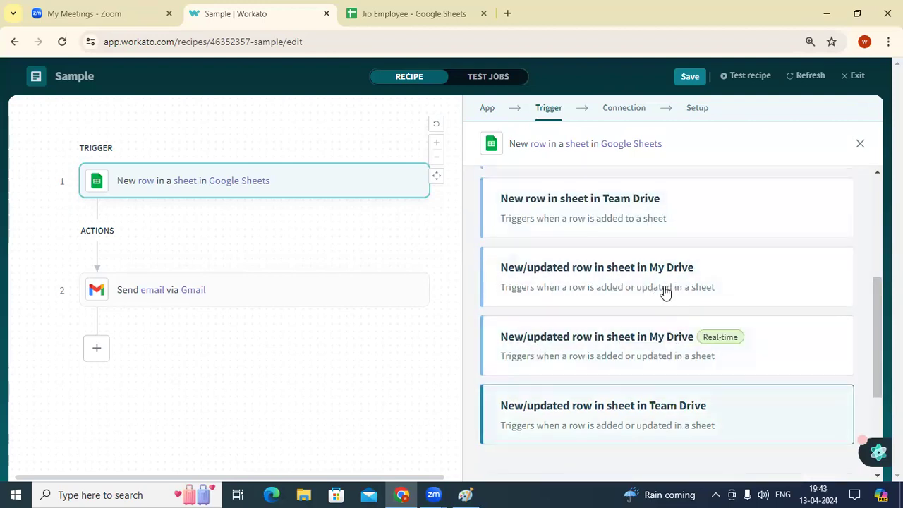
{"action": "scroll", "coordinate": [662, 283], "scroll_direction": "down", "scroll_amount": 2}
{"action": "scroll", "coordinate": [658, 278], "scroll_direction": "up", "scroll_amount": 3}
{"action": "scroll", "coordinate": [656, 277], "scroll_direction": "up", "scroll_amount": 2}
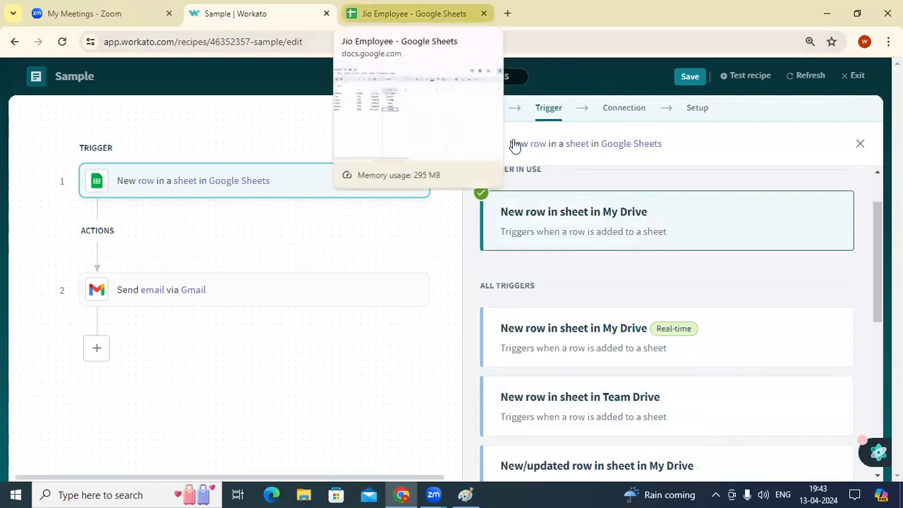
{"action": "scroll", "coordinate": [670, 395], "scroll_direction": "down", "scroll_amount": 2}
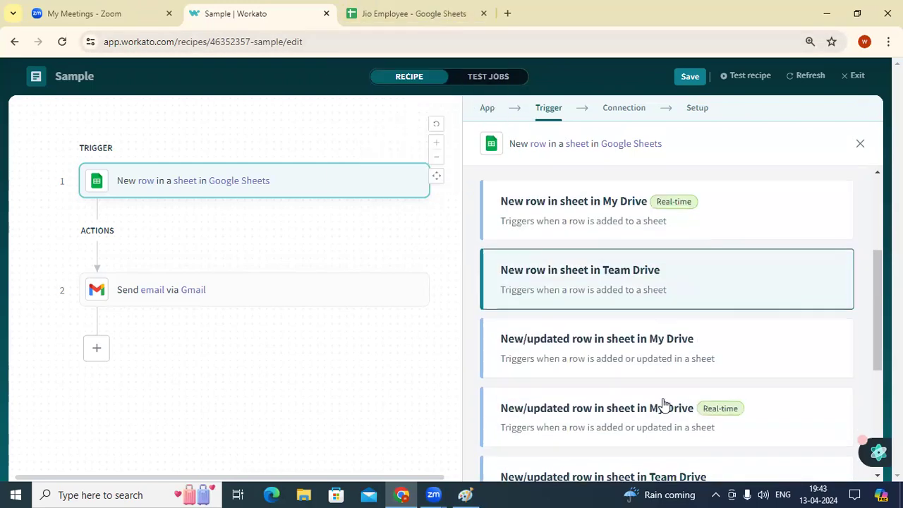
{"action": "left_click", "coordinate": [620, 341]}
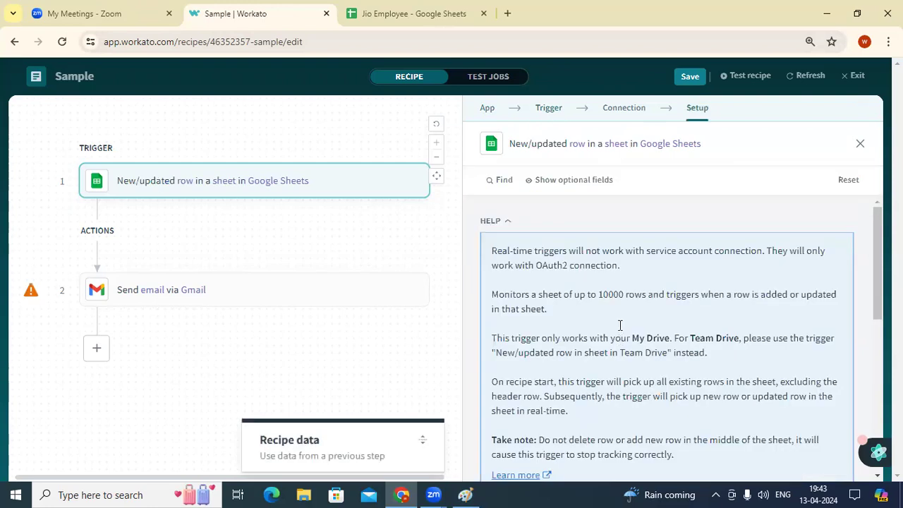
Reopen the trigger choices, then open row 3's CusPlan cell for editing in the Jio Employee spreadsheet.
{"action": "left_click", "coordinate": [549, 109]}
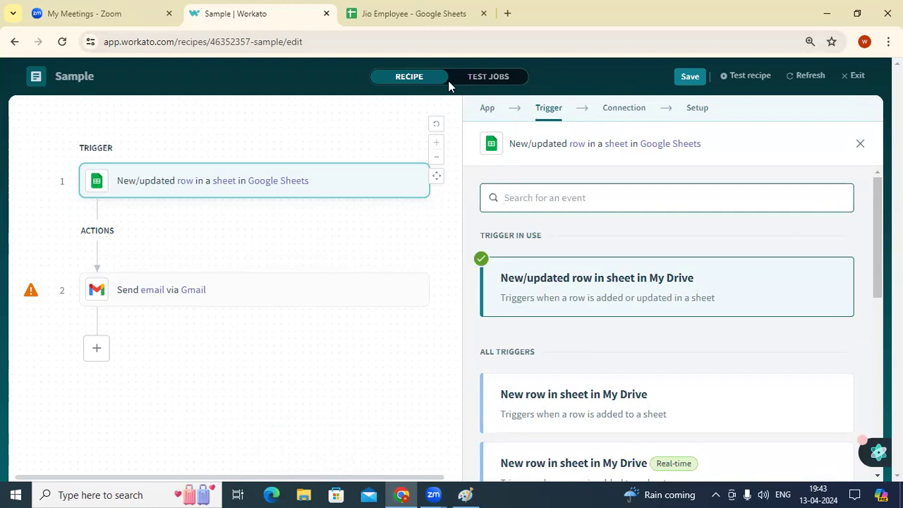
{"action": "key", "text": "ctrl+Tab"}
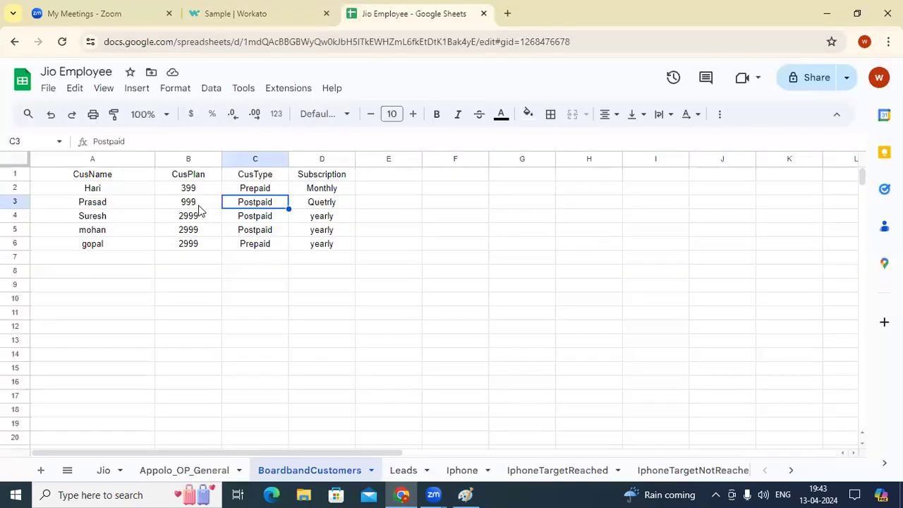
{"action": "double_click", "coordinate": [201, 207]}
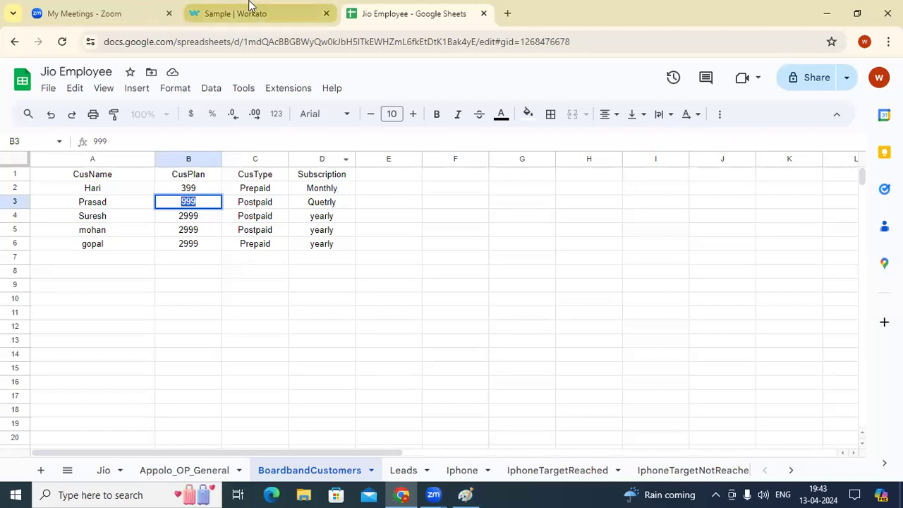
Return to the Sample recipe and look through the alternative Google Sheets connections for the trigger.
{"action": "left_click", "coordinate": [267, 15]}
{"action": "left_click", "coordinate": [627, 111]}
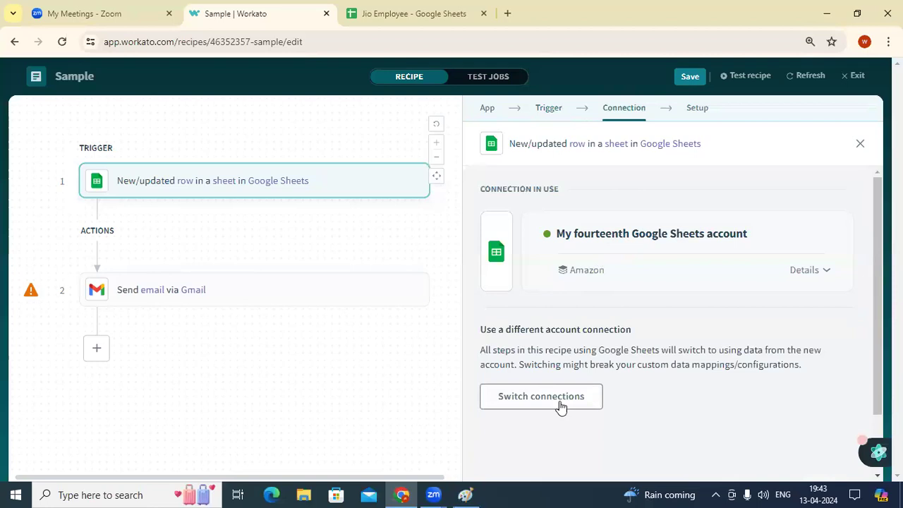
{"action": "left_click", "coordinate": [560, 405]}
{"action": "scroll", "coordinate": [607, 359], "scroll_direction": "down", "scroll_amount": 10}
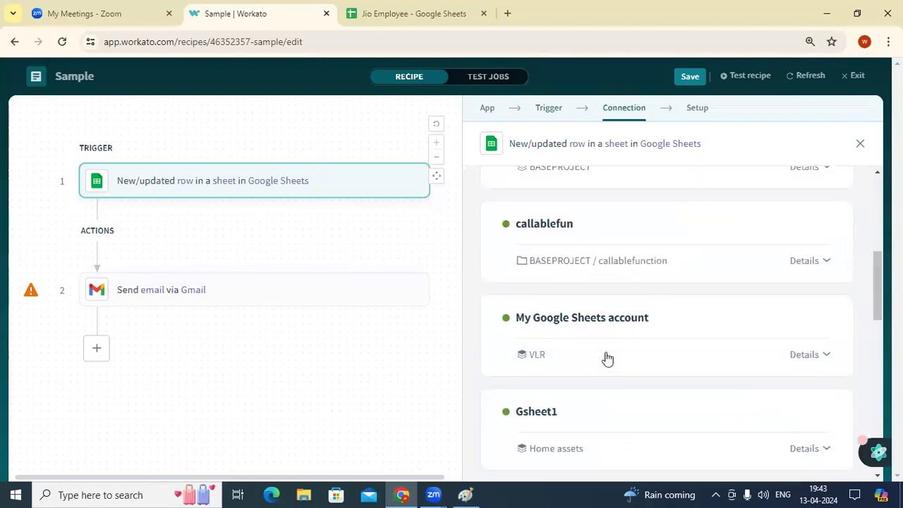
{"action": "scroll", "coordinate": [610, 383], "scroll_direction": "down", "scroll_amount": 4}
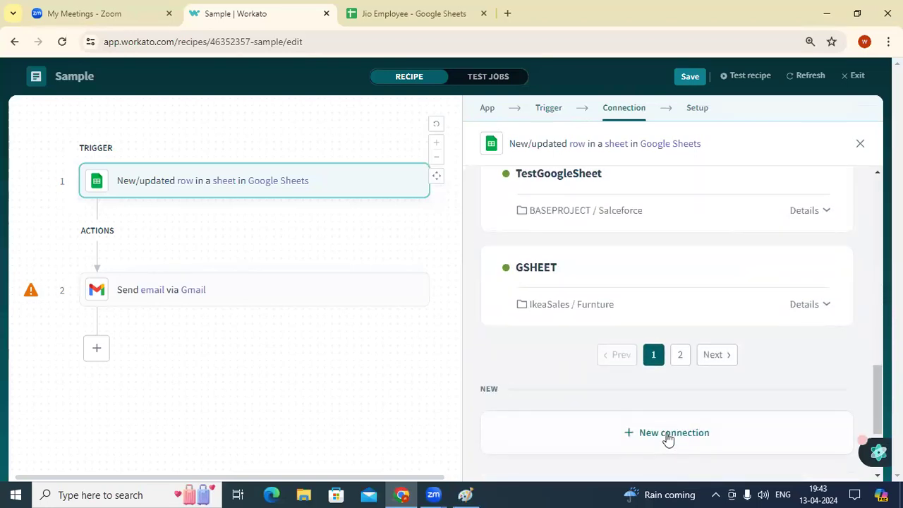
Try to add a new OAuth 2.0 Google Sheets connection by signing in with a Google account and granting Workato access.
{"action": "left_click", "coordinate": [667, 435]}
{"action": "scroll", "coordinate": [675, 399], "scroll_direction": "down", "scroll_amount": 2}
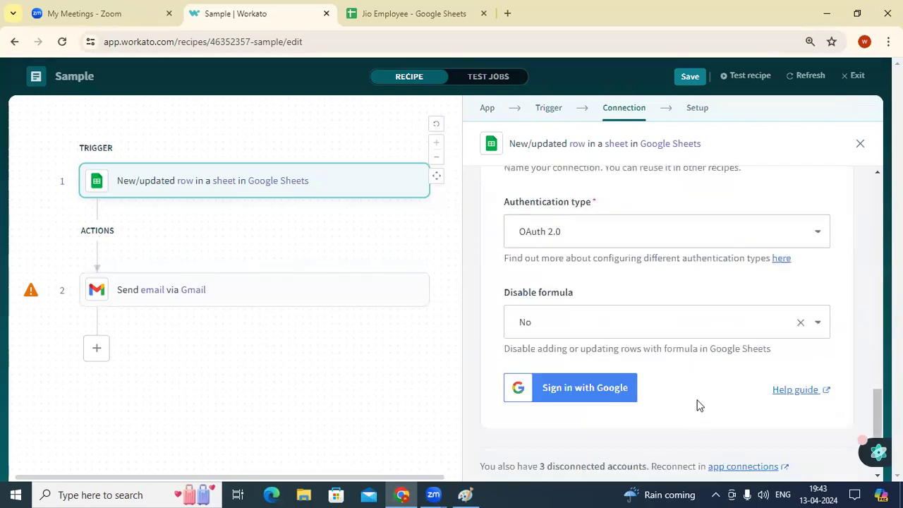
{"action": "left_click", "coordinate": [568, 388]}
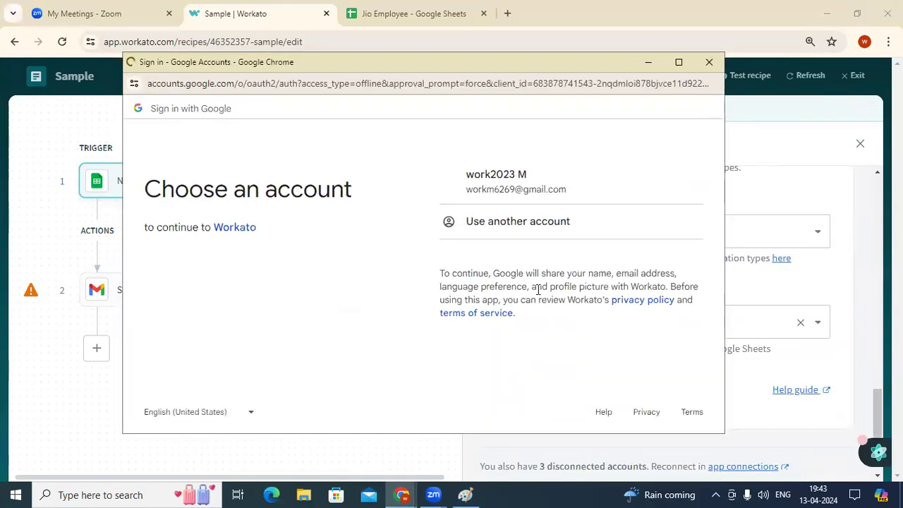
{"action": "left_click", "coordinate": [526, 284]}
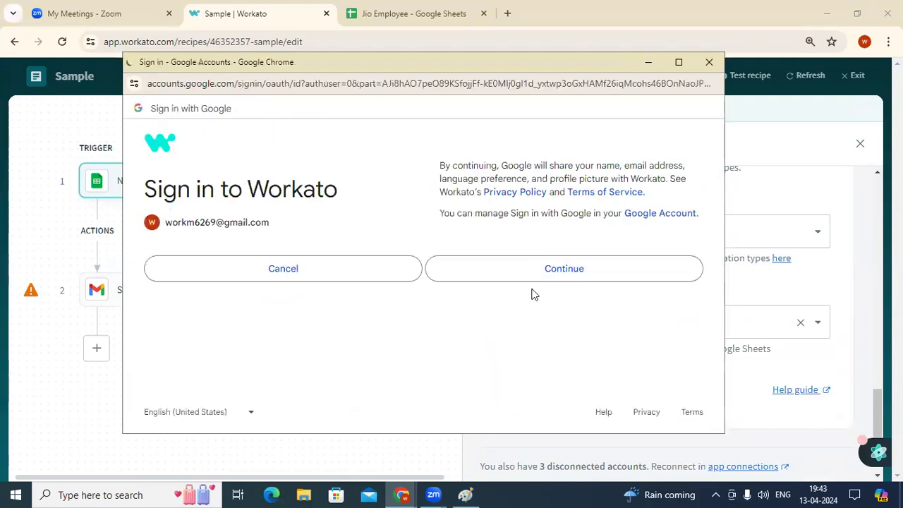
{"action": "left_click", "coordinate": [562, 382]}
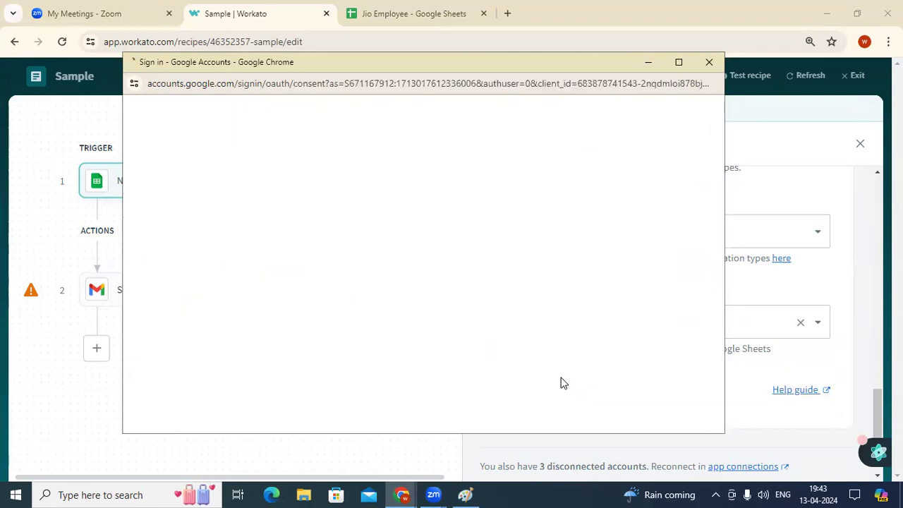
{"action": "scroll", "coordinate": [591, 338], "scroll_direction": "down", "scroll_amount": 1}
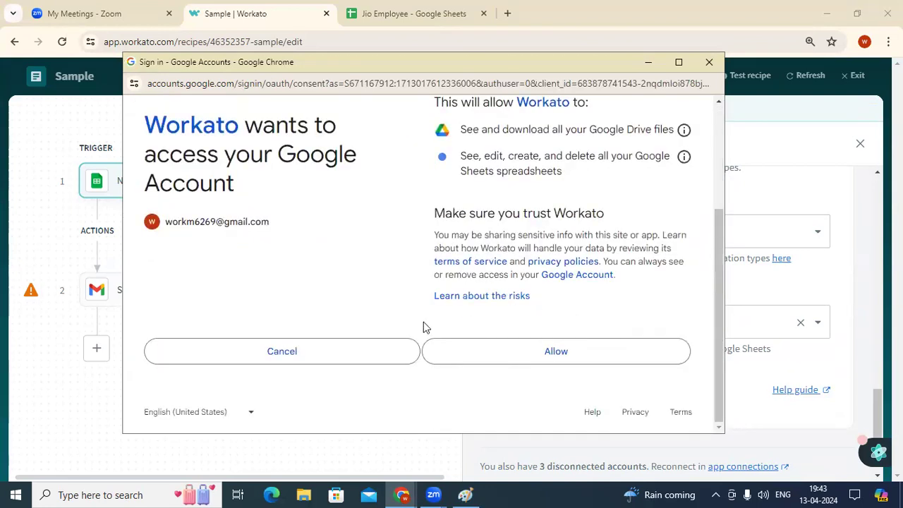
{"action": "left_click", "coordinate": [546, 352]}
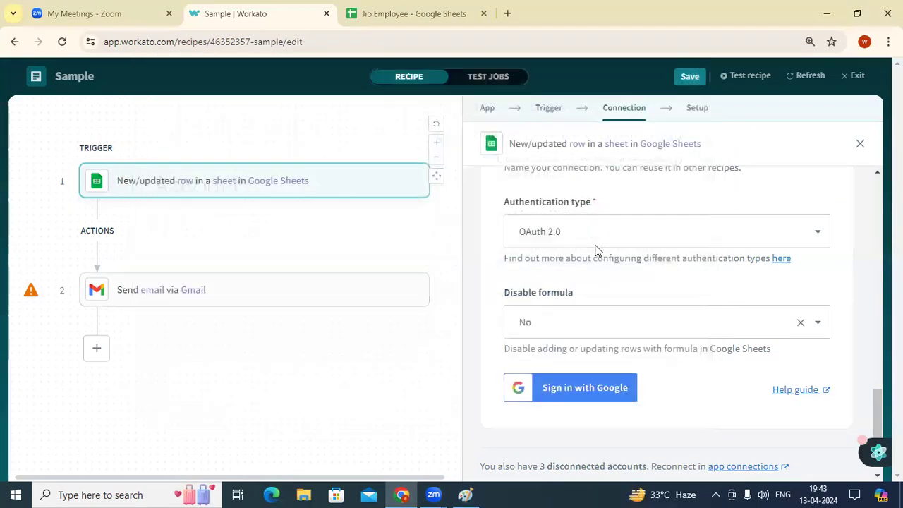
{"action": "scroll", "coordinate": [639, 272], "scroll_direction": "up", "scroll_amount": 10}
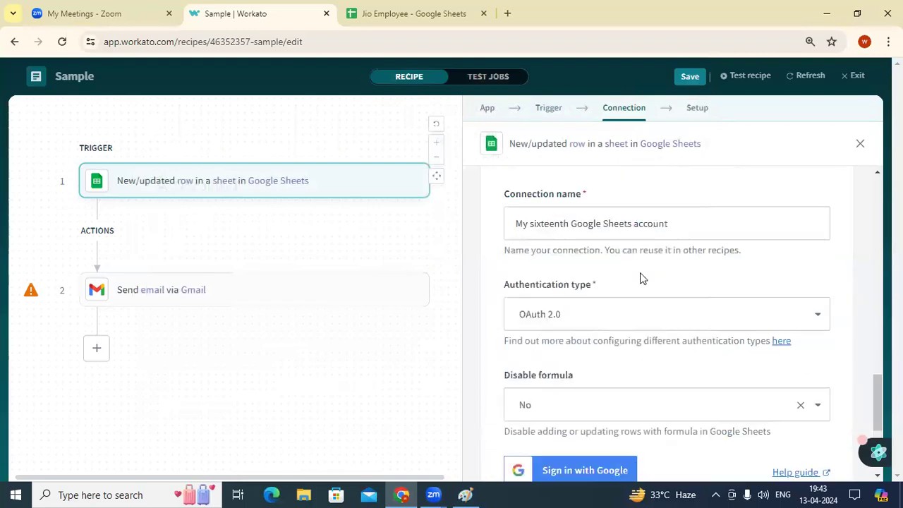
{"action": "scroll", "coordinate": [639, 272], "scroll_direction": "up", "scroll_amount": 4}
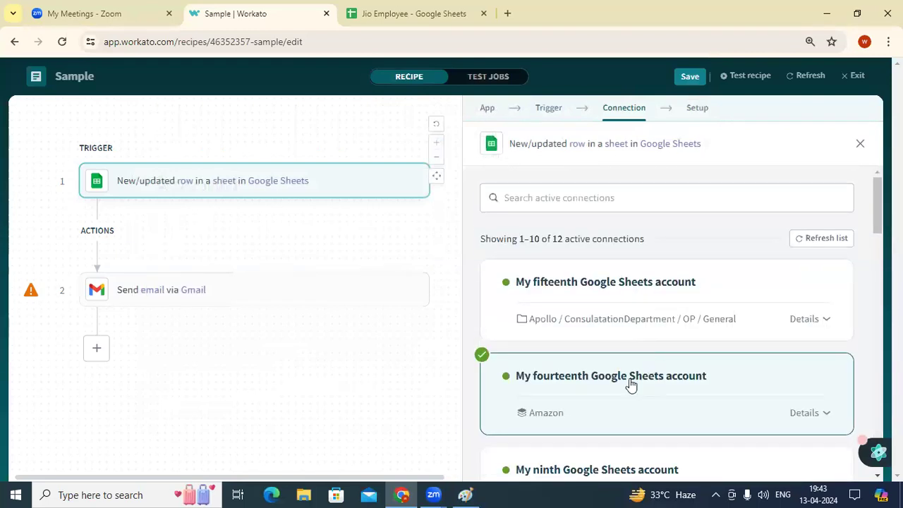
In the trigger's setup, choose Jio Employee as the spreadsheet to monitor, checking it against the open Google Sheets file.
{"action": "left_click", "coordinate": [692, 111]}
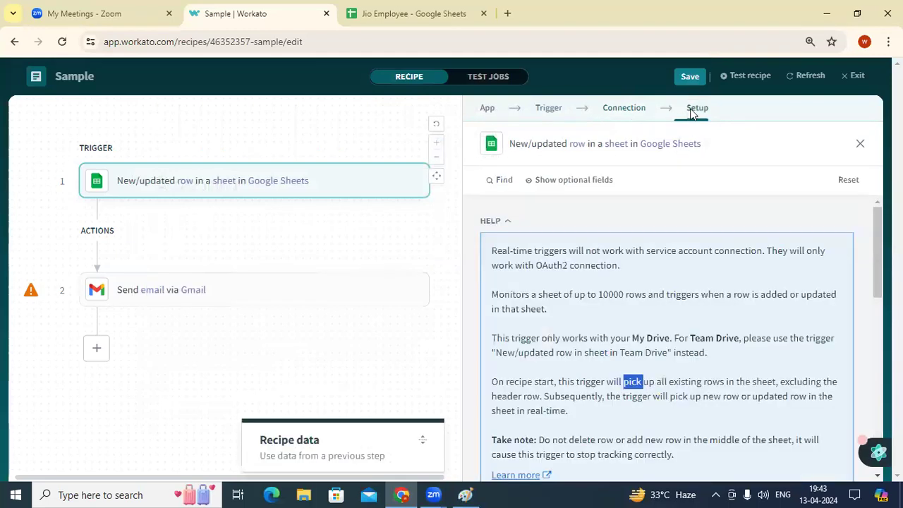
{"action": "scroll", "coordinate": [726, 204], "scroll_direction": "down", "scroll_amount": 5}
{"action": "scroll", "coordinate": [699, 272], "scroll_direction": "up", "scroll_amount": 2}
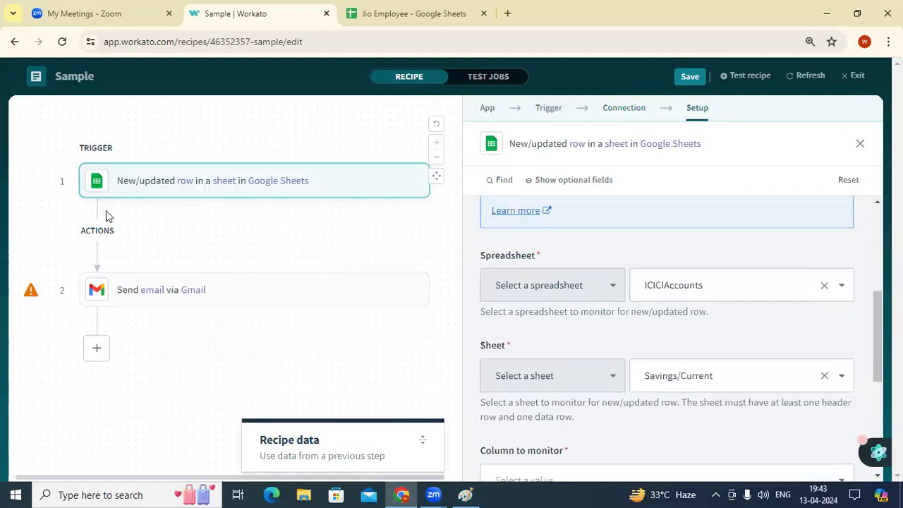
{"action": "key", "text": "ctrl+Tab"}
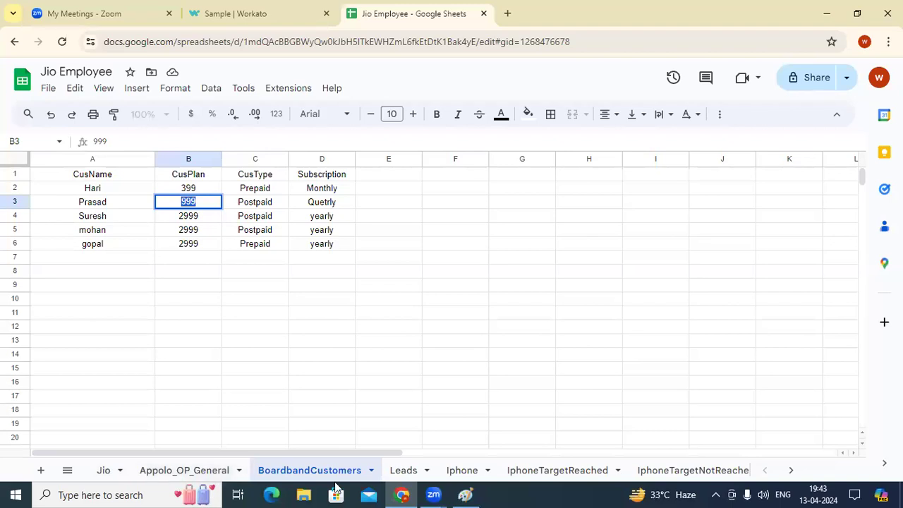
{"action": "left_click", "coordinate": [256, 6]}
{"action": "scroll", "coordinate": [751, 295], "scroll_direction": "up", "scroll_amount": 4}
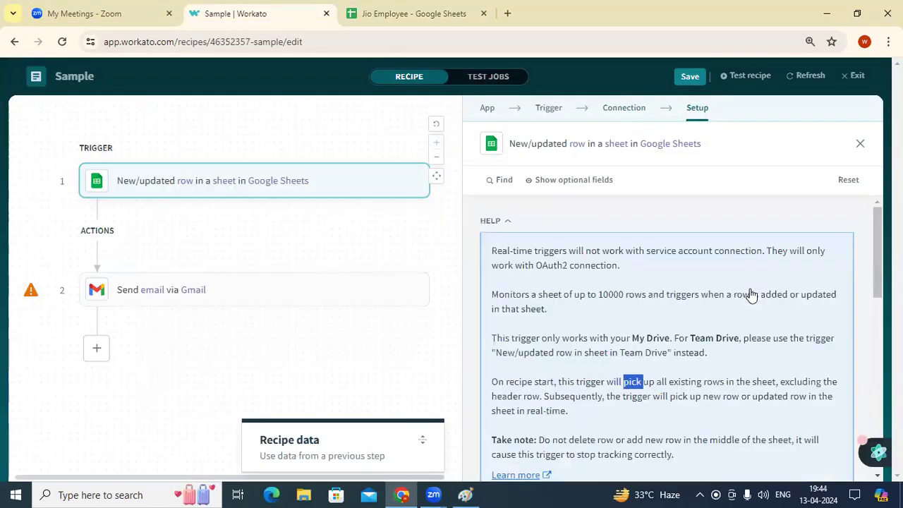
{"action": "scroll", "coordinate": [748, 318], "scroll_direction": "down", "scroll_amount": 3}
{"action": "left_click", "coordinate": [740, 345]}
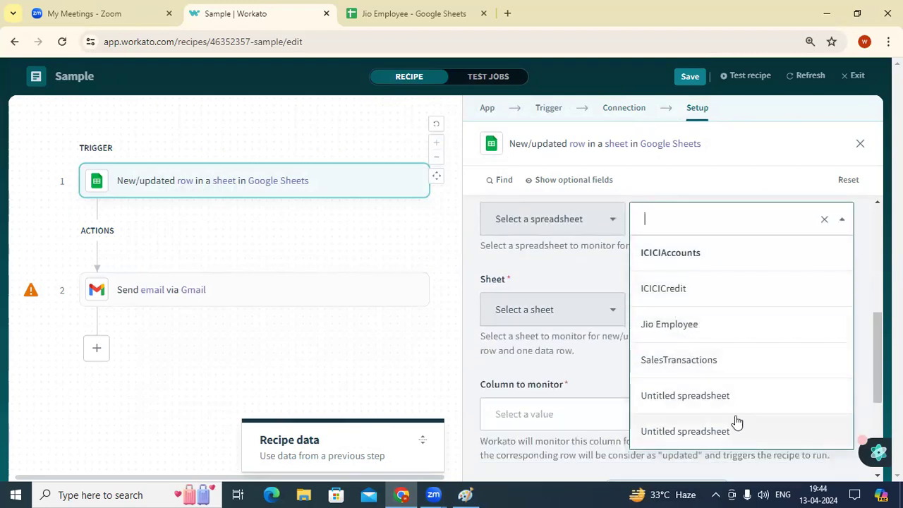
{"action": "left_click", "coordinate": [670, 325]}
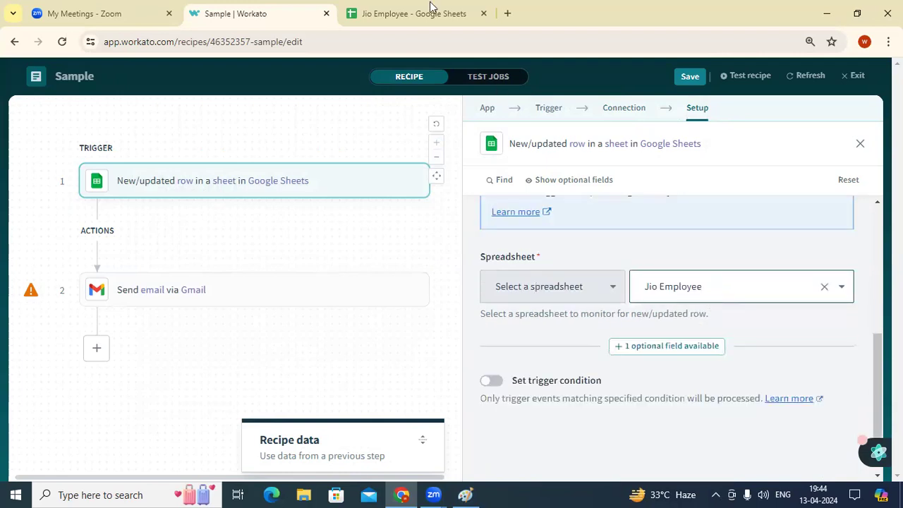
{"action": "key", "text": "ctrl+Tab"}
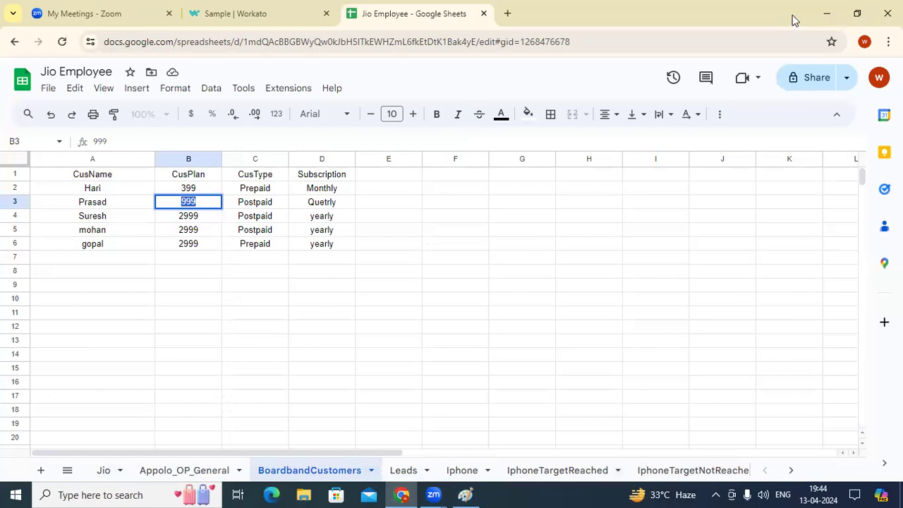
{"action": "left_click", "coordinate": [275, 8]}
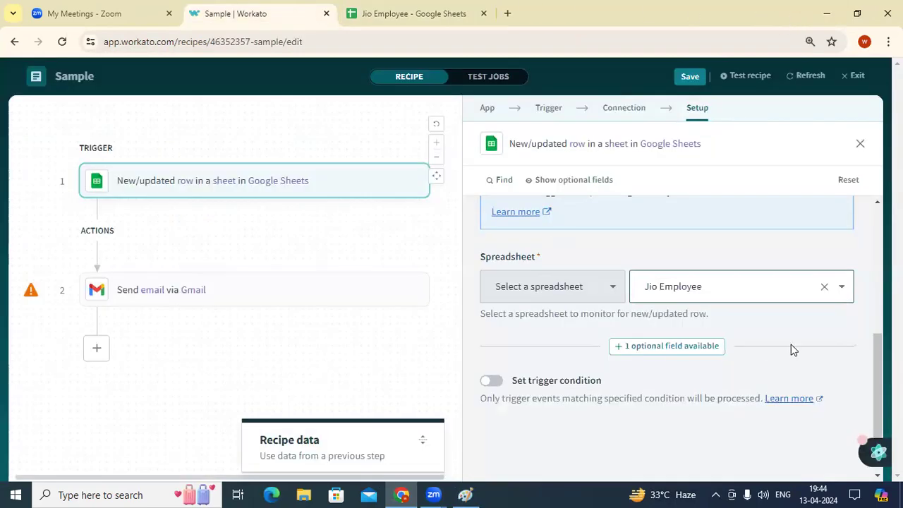
Reselect Jio Employee as the trigger's spreadsheet and look for a sheet field, then reload the recipe page, discarding the unsaved changes.
{"action": "left_click", "coordinate": [786, 293]}
{"action": "left_click", "coordinate": [701, 389]}
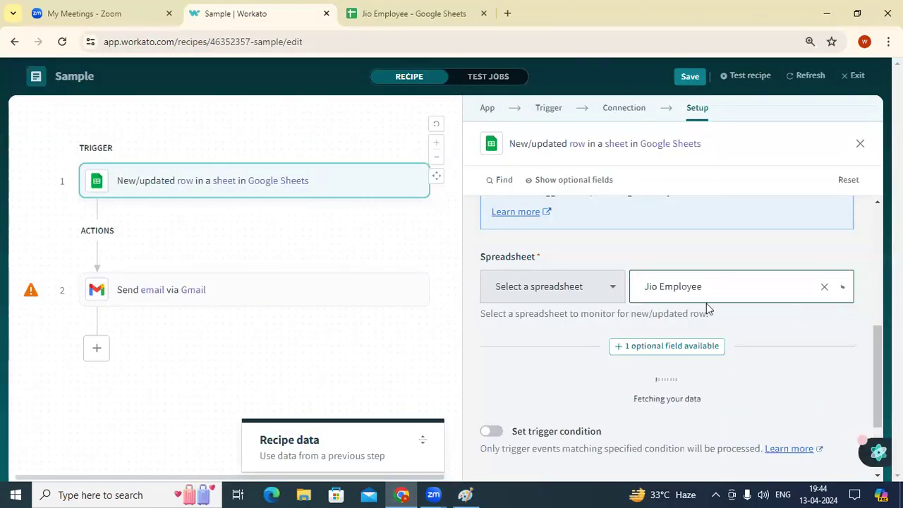
{"action": "scroll", "coordinate": [738, 348], "scroll_direction": "down", "scroll_amount": 1}
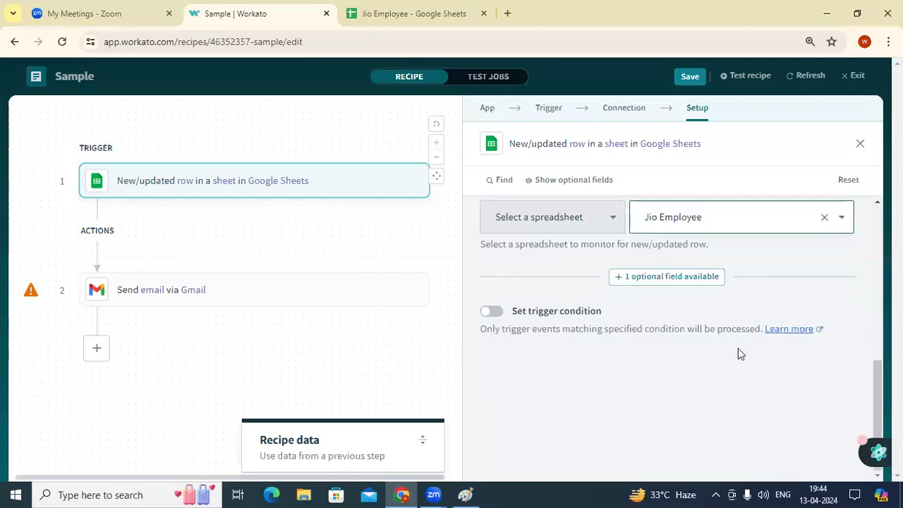
{"action": "scroll", "coordinate": [737, 347], "scroll_direction": "up", "scroll_amount": 2}
{"action": "scroll", "coordinate": [736, 348], "scroll_direction": "up", "scroll_amount": 2}
{"action": "scroll", "coordinate": [736, 348], "scroll_direction": "down", "scroll_amount": 4}
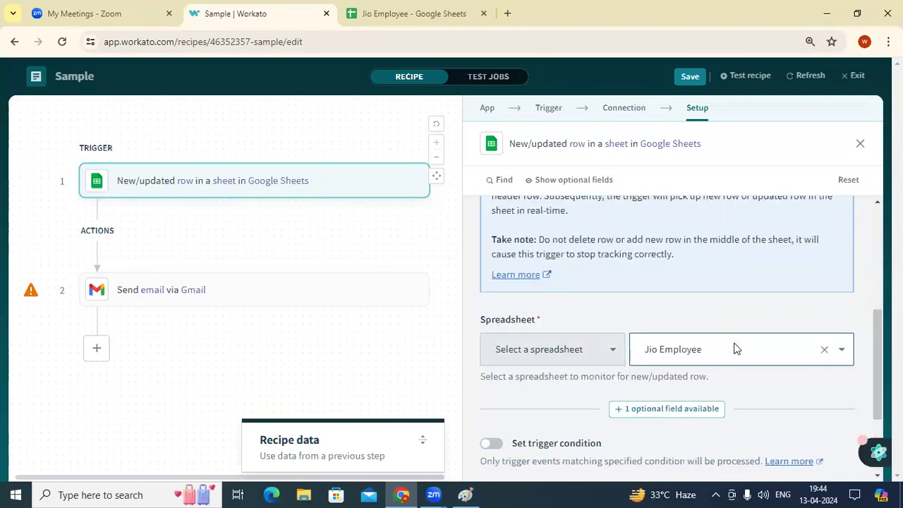
{"action": "left_click", "coordinate": [59, 42]}
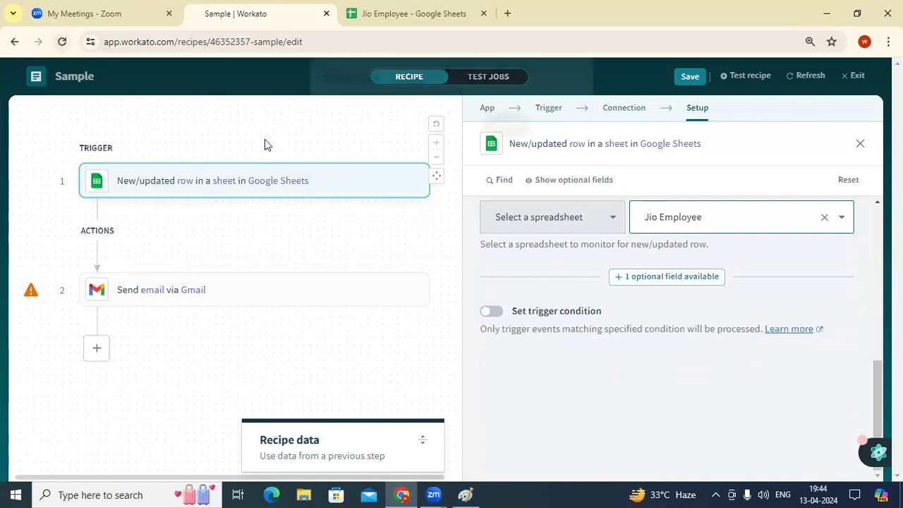
{"action": "left_click", "coordinate": [516, 135]}
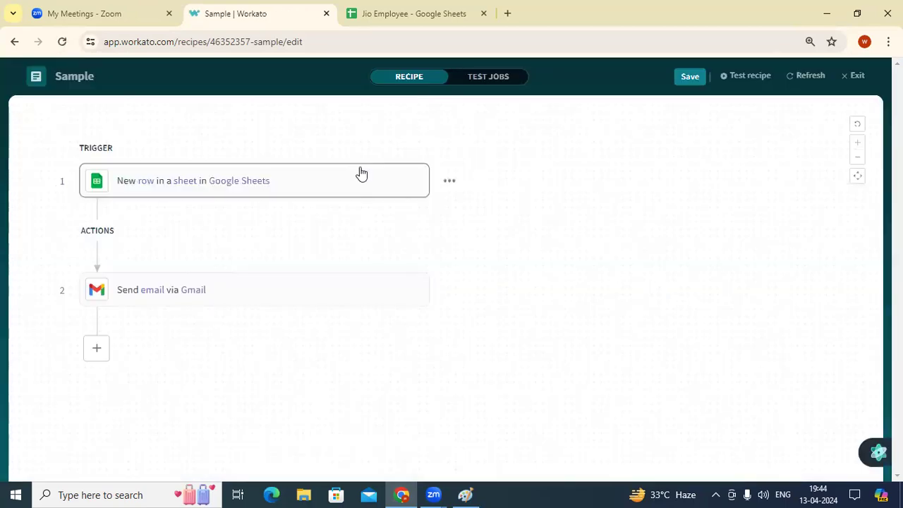
Open the setup of the New row in a sheet trigger and set its spreadsheet to Jio Employee.
{"action": "left_click", "coordinate": [359, 173]}
{"action": "scroll", "coordinate": [715, 211], "scroll_direction": "down", "scroll_amount": 6}
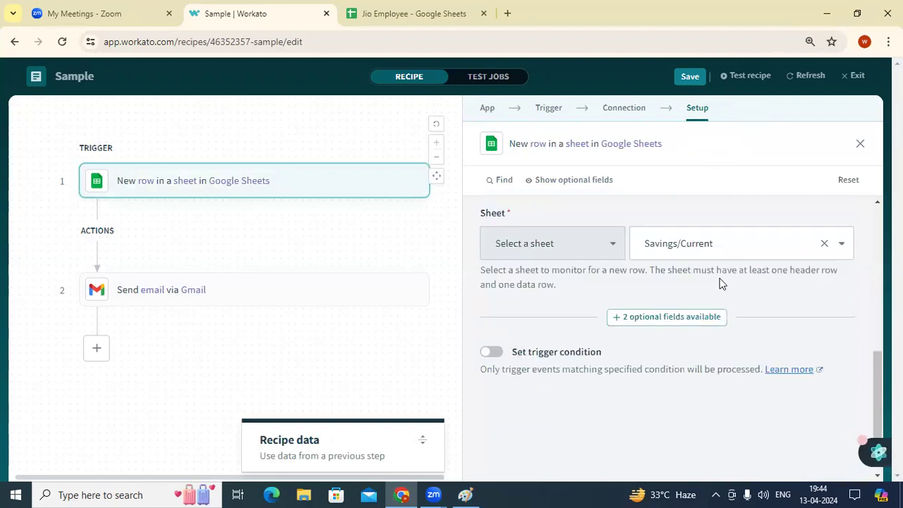
{"action": "left_click", "coordinate": [723, 247]}
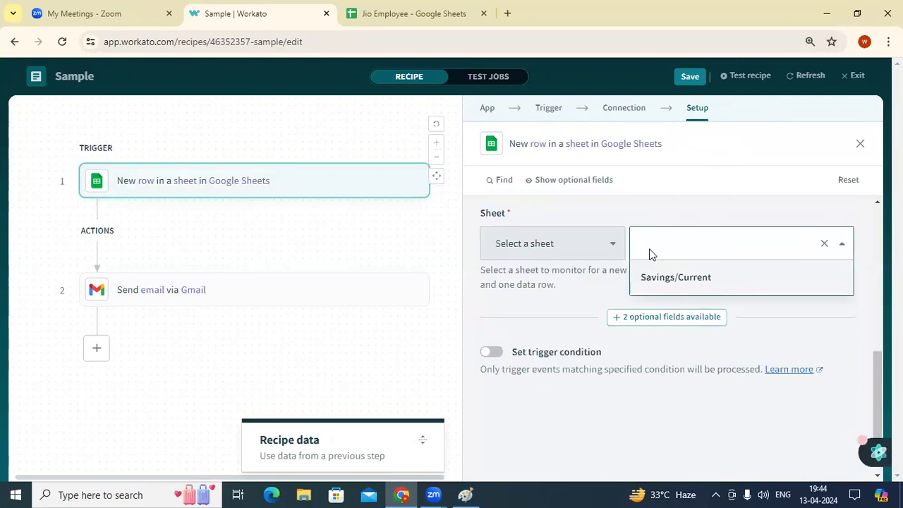
{"action": "scroll", "coordinate": [636, 247], "scroll_direction": "up", "scroll_amount": 3}
{"action": "scroll", "coordinate": [692, 318], "scroll_direction": "down", "scroll_amount": 1}
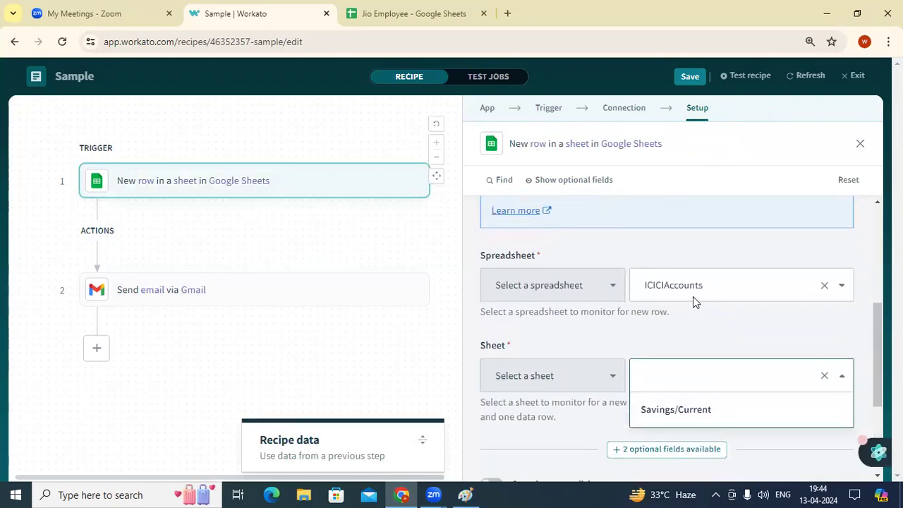
{"action": "left_click", "coordinate": [693, 297]}
{"action": "left_click", "coordinate": [676, 392]}
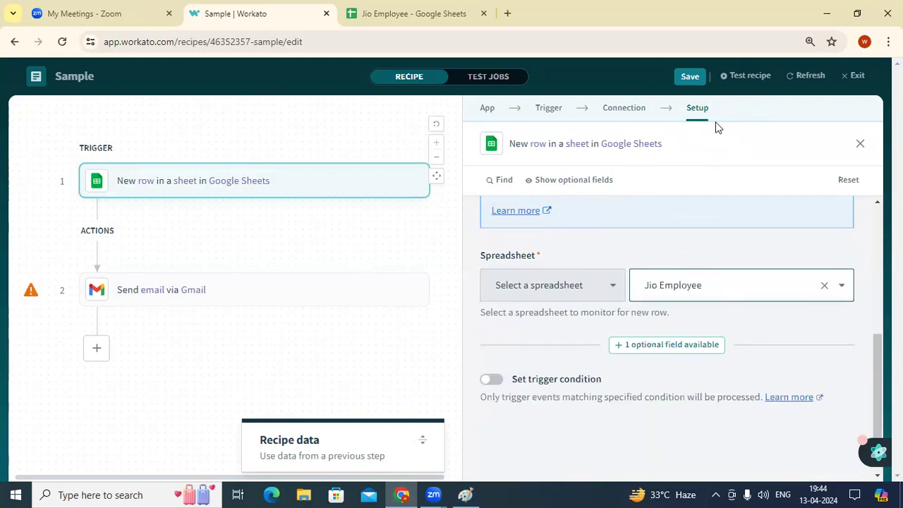
Save the Sample recipe and reload its editor page.
{"action": "left_click", "coordinate": [686, 79]}
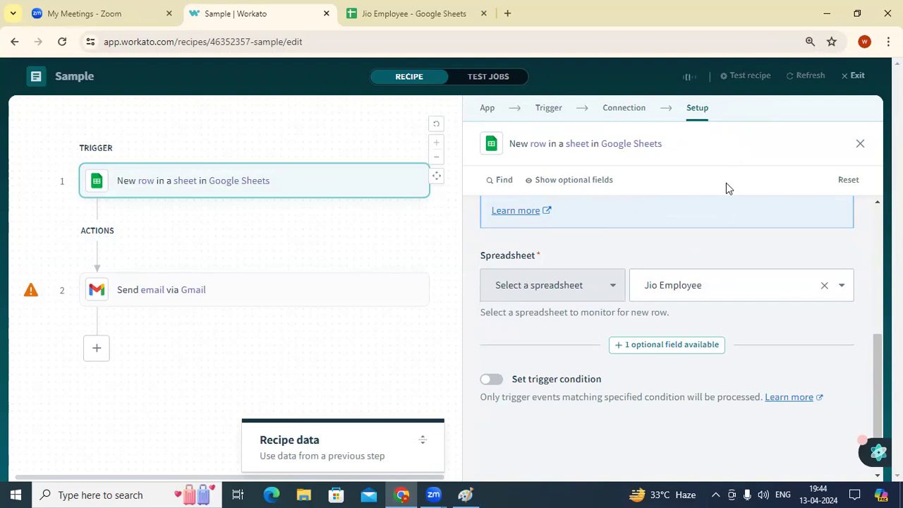
{"action": "scroll", "coordinate": [596, 218], "scroll_direction": "up", "scroll_amount": 1}
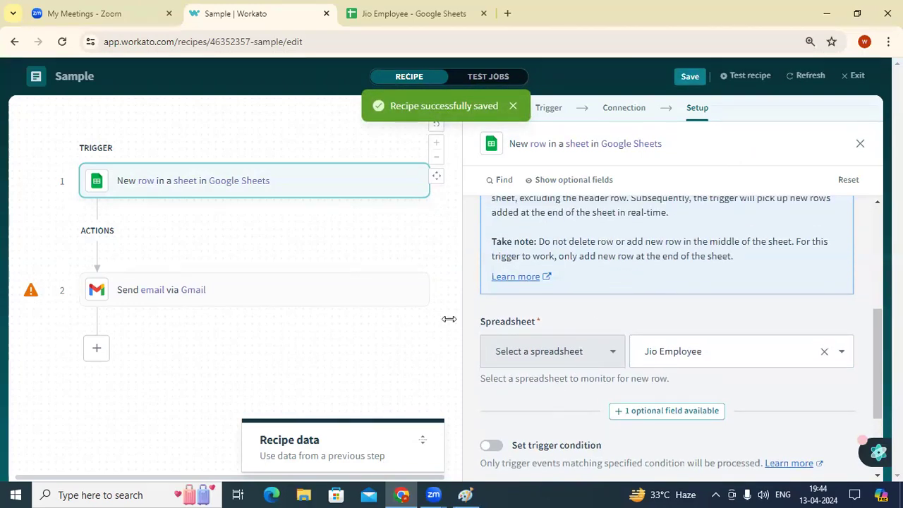
{"action": "key", "text": "F5"}
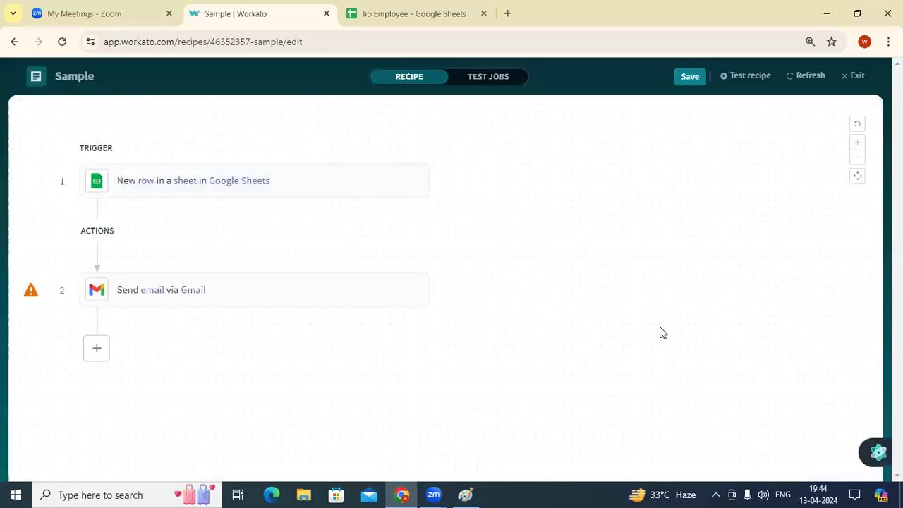
Reopen the trigger's setup, choose IKEAMothnlyTargetReched as the sheet to monitor, and view the optional fields without adding any.
{"action": "left_click", "coordinate": [337, 179]}
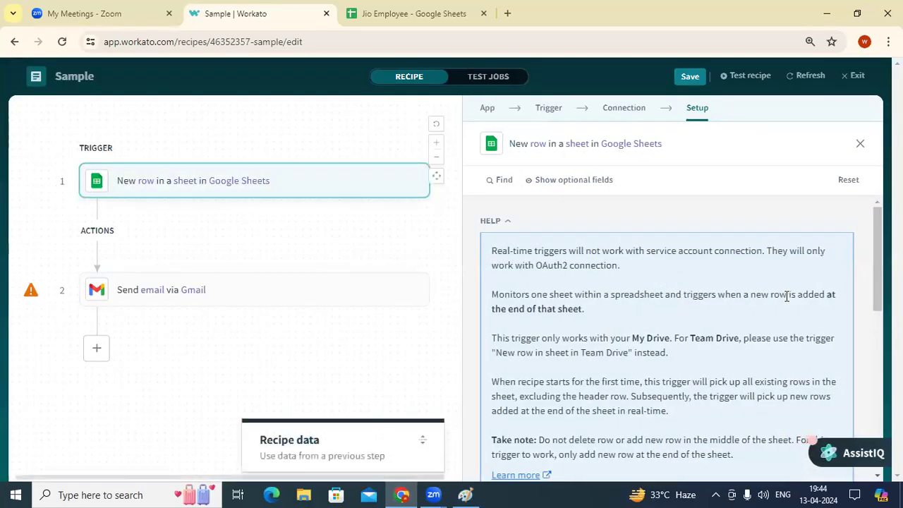
{"action": "scroll", "coordinate": [762, 313], "scroll_direction": "down", "scroll_amount": 5}
{"action": "left_click", "coordinate": [725, 309]}
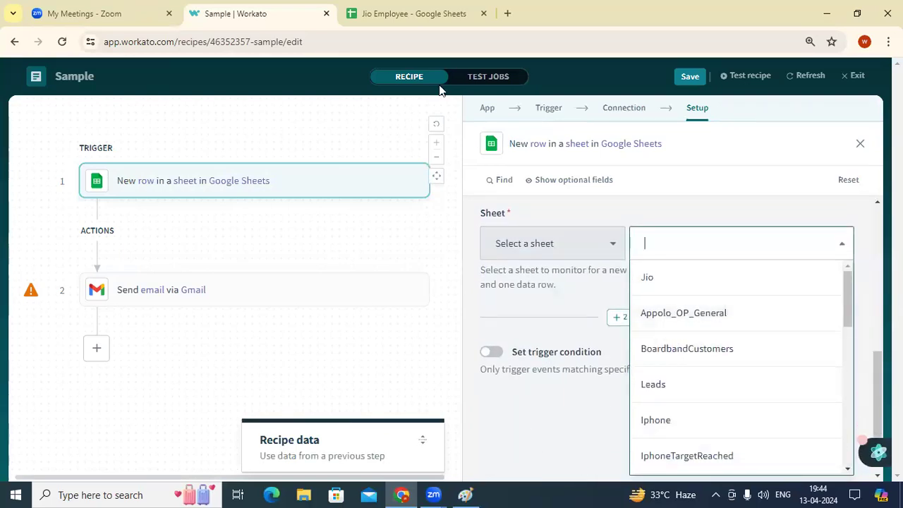
{"action": "key", "text": "ctrl+Tab"}
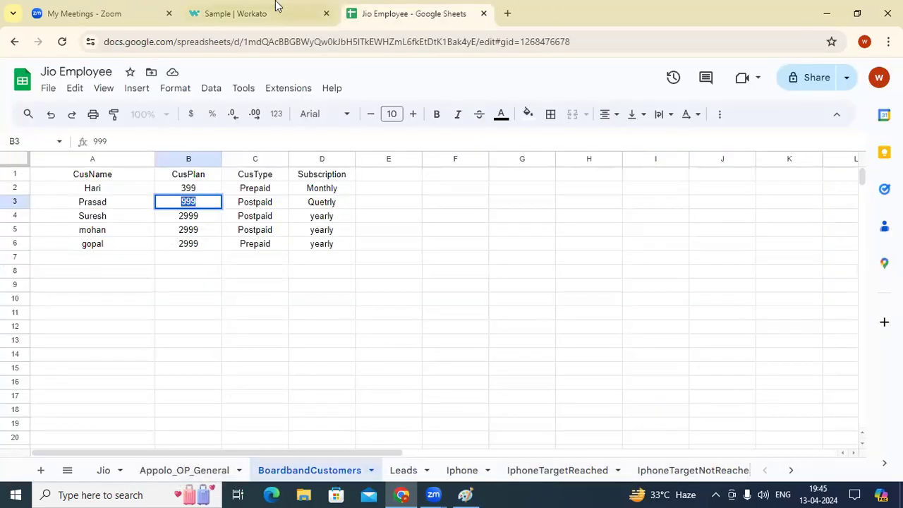
{"action": "left_click", "coordinate": [240, 13]}
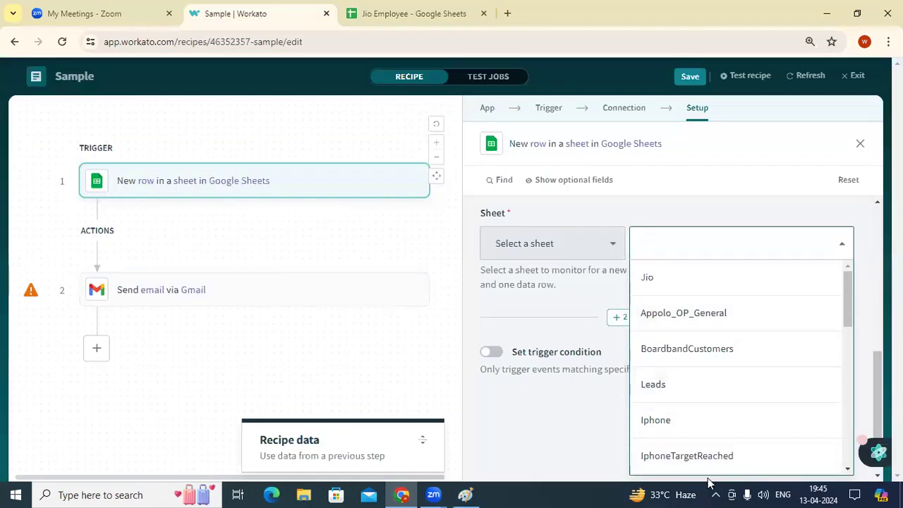
{"action": "scroll", "coordinate": [719, 402], "scroll_direction": "down", "scroll_amount": 1}
{"action": "scroll", "coordinate": [720, 400], "scroll_direction": "down", "scroll_amount": 5}
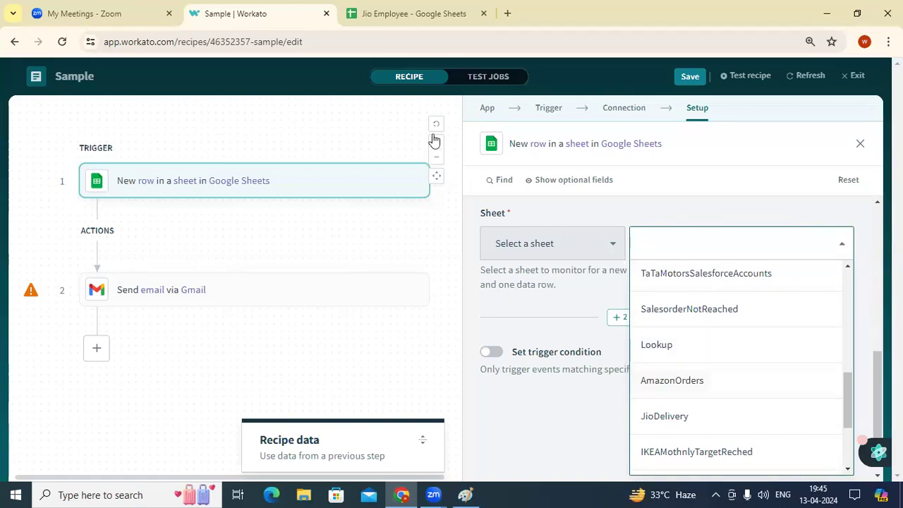
{"action": "mouse_move", "coordinate": [384, 6]}
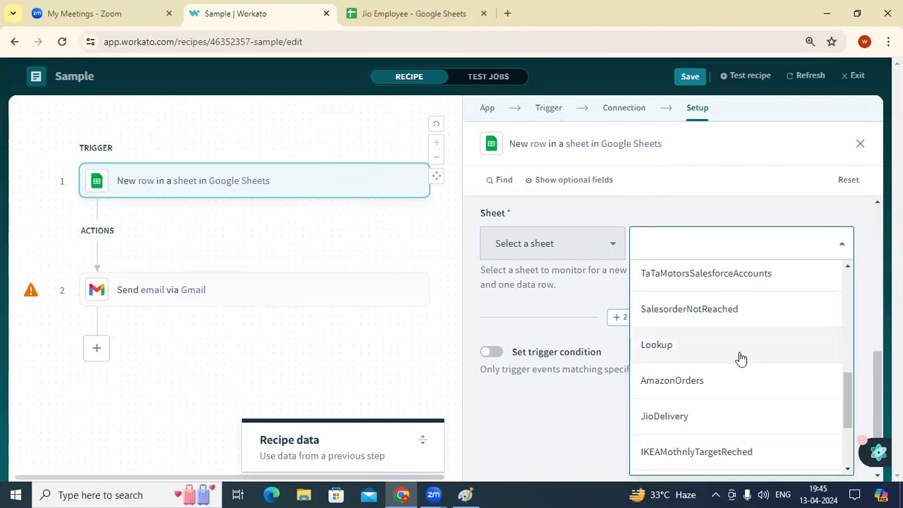
{"action": "scroll", "coordinate": [730, 392], "scroll_direction": "down", "scroll_amount": 2}
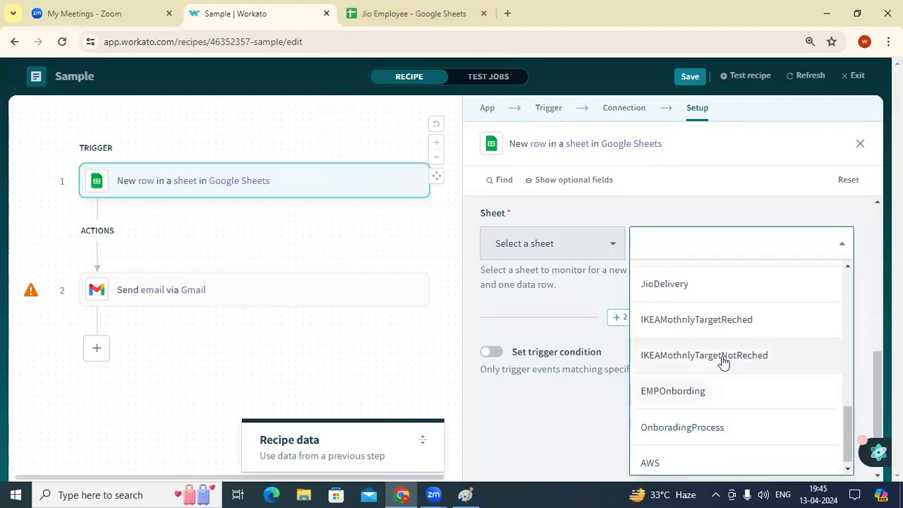
{"action": "left_click", "coordinate": [755, 320]}
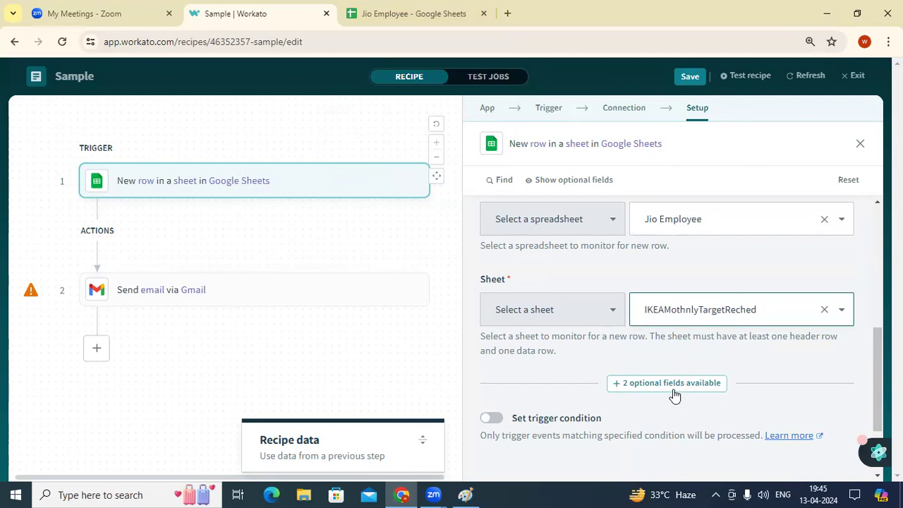
{"action": "left_click", "coordinate": [611, 178]}
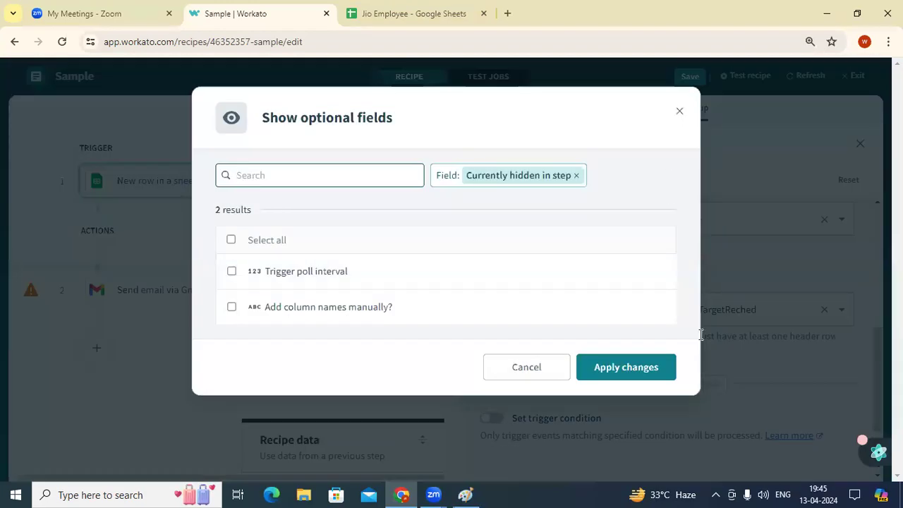
{"action": "key", "text": "Escape"}
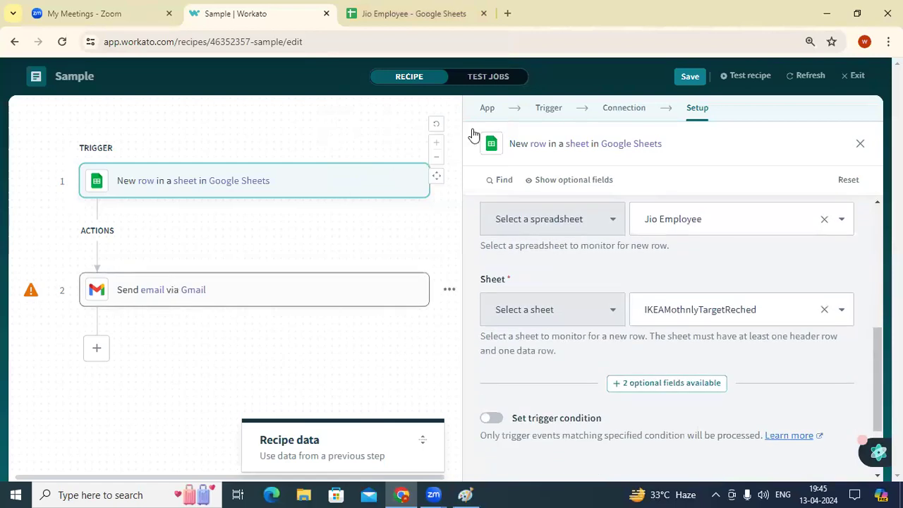
Review the app, action and connection stages of the Send email via Gmail step.
{"action": "left_click", "coordinate": [505, 113]}
{"action": "left_click", "coordinate": [555, 113]}
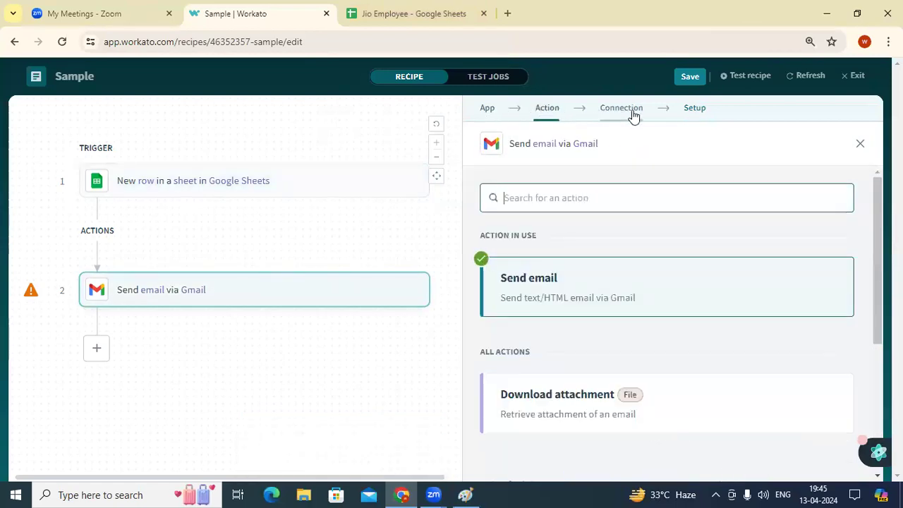
{"action": "left_click", "coordinate": [627, 113]}
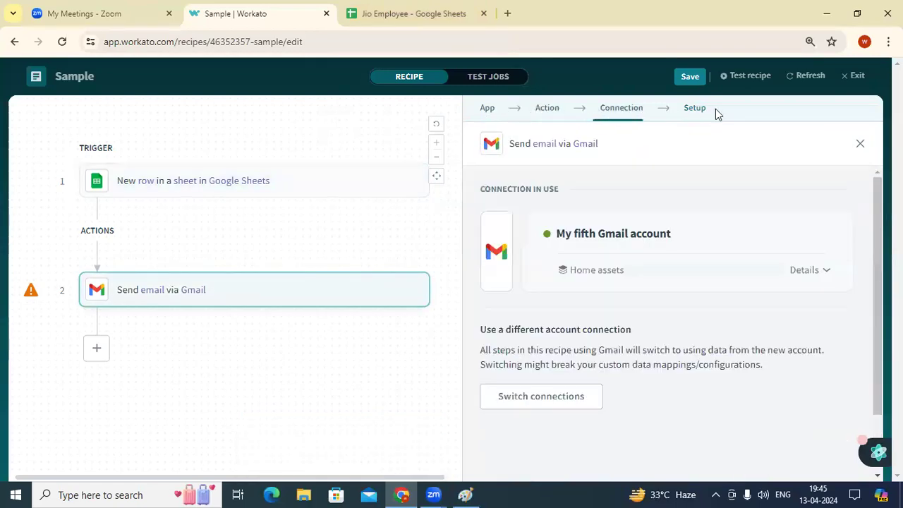
{"action": "left_click", "coordinate": [545, 113]}
{"action": "left_click", "coordinate": [488, 111]}
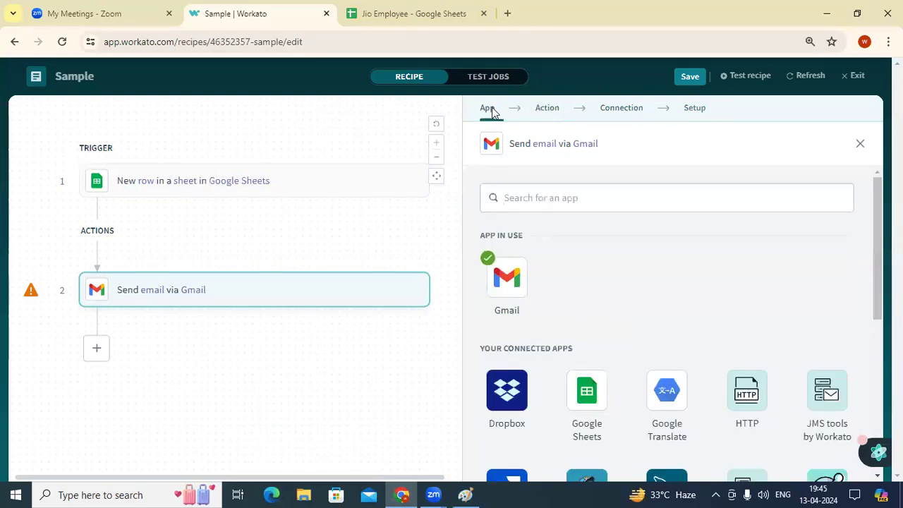
{"action": "left_click", "coordinate": [541, 113]}
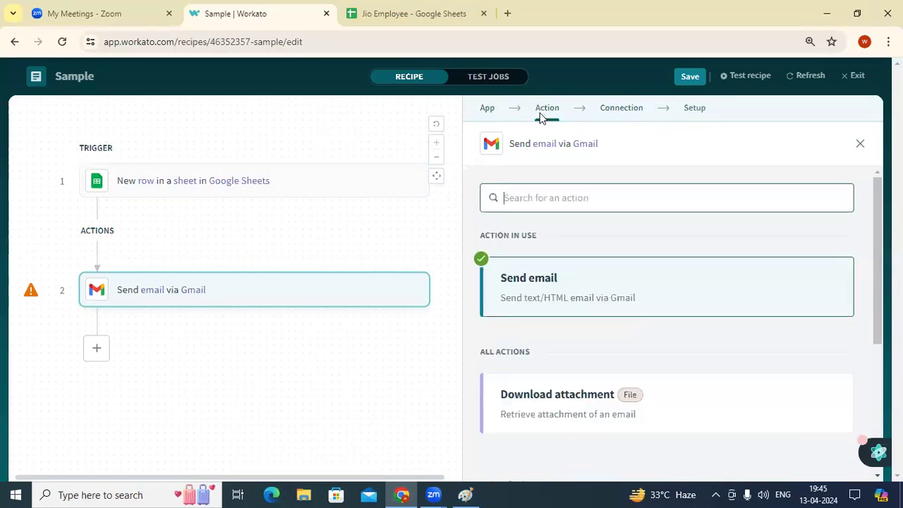
{"action": "left_click", "coordinate": [489, 112]}
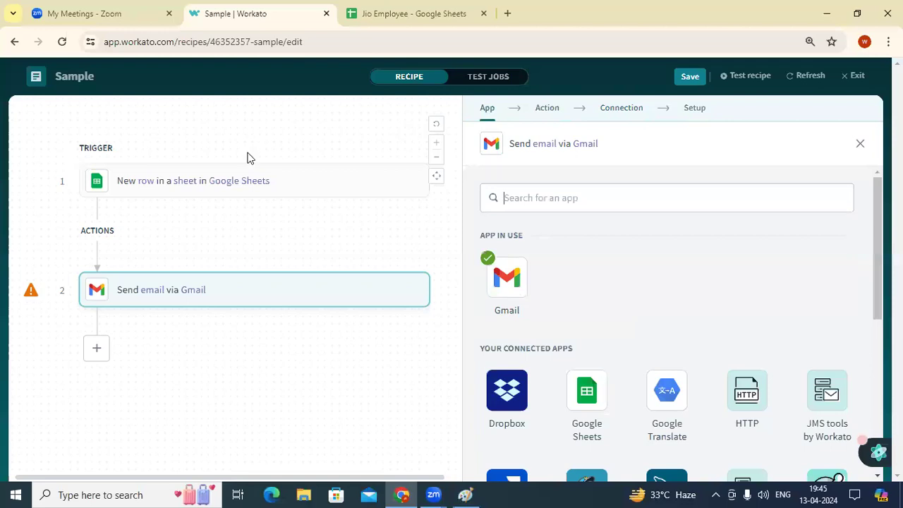
{"action": "left_click", "coordinate": [541, 113]}
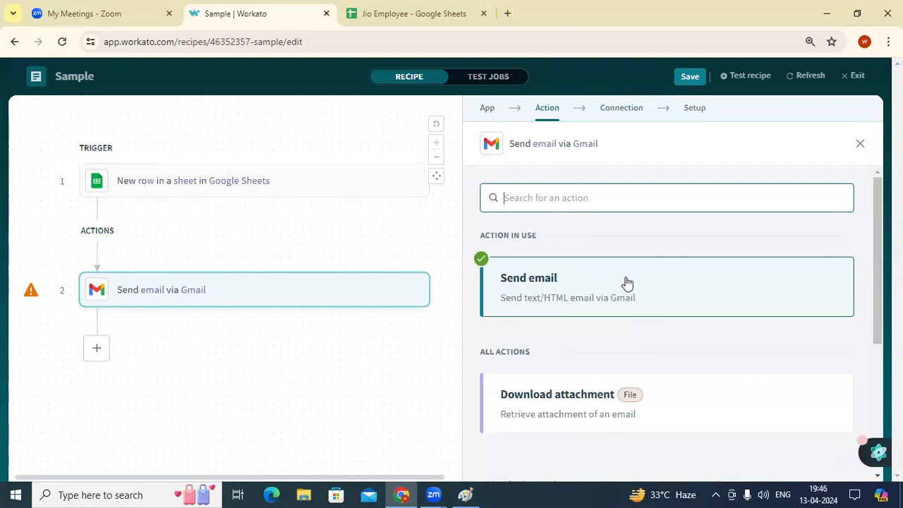
{"action": "left_click", "coordinate": [498, 115]}
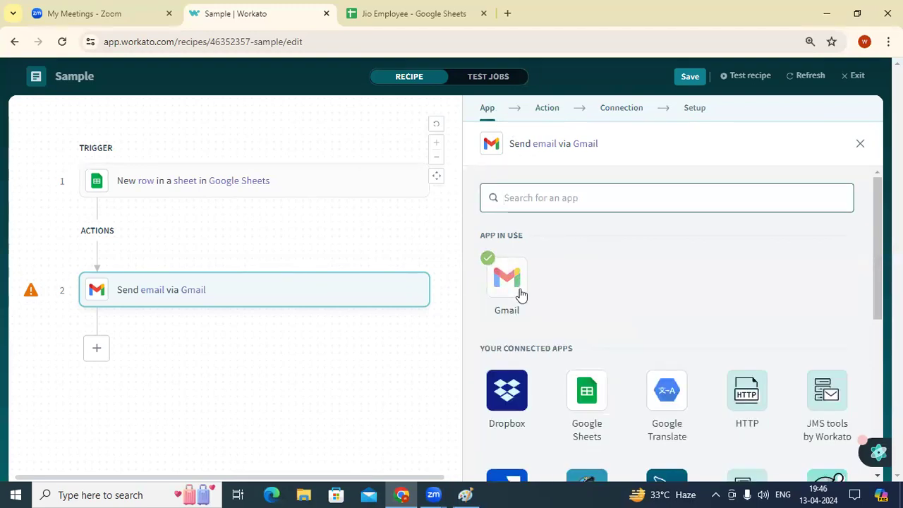
Look through the actions available for Gmail, from Send email and Download attachment to Custom action.
{"action": "left_click", "coordinate": [547, 109]}
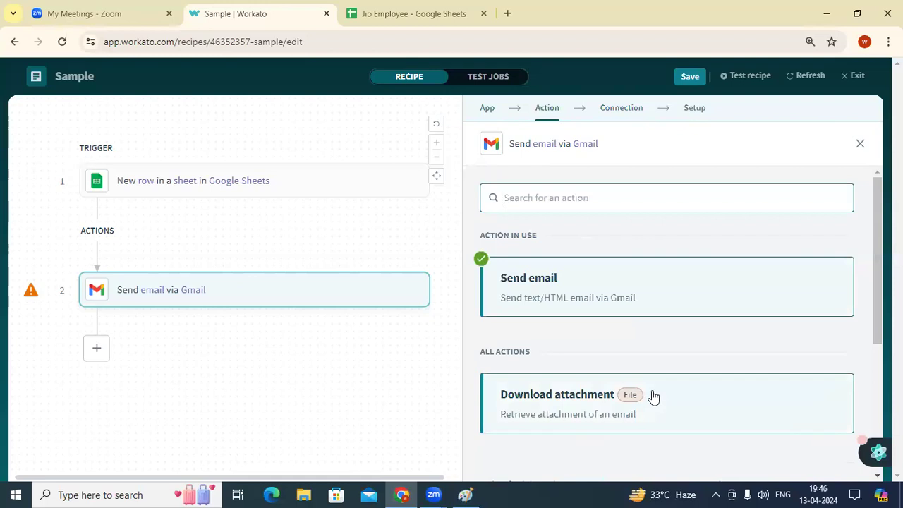
{"action": "scroll", "coordinate": [574, 230], "scroll_direction": "down", "scroll_amount": 3}
{"action": "scroll", "coordinate": [534, 245], "scroll_direction": "up", "scroll_amount": 2}
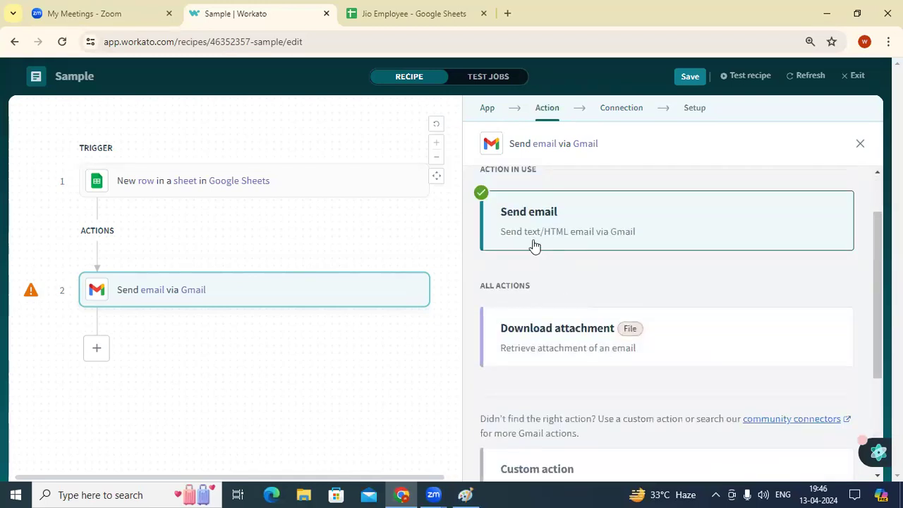
{"action": "scroll", "coordinate": [672, 358], "scroll_direction": "down", "scroll_amount": 1}
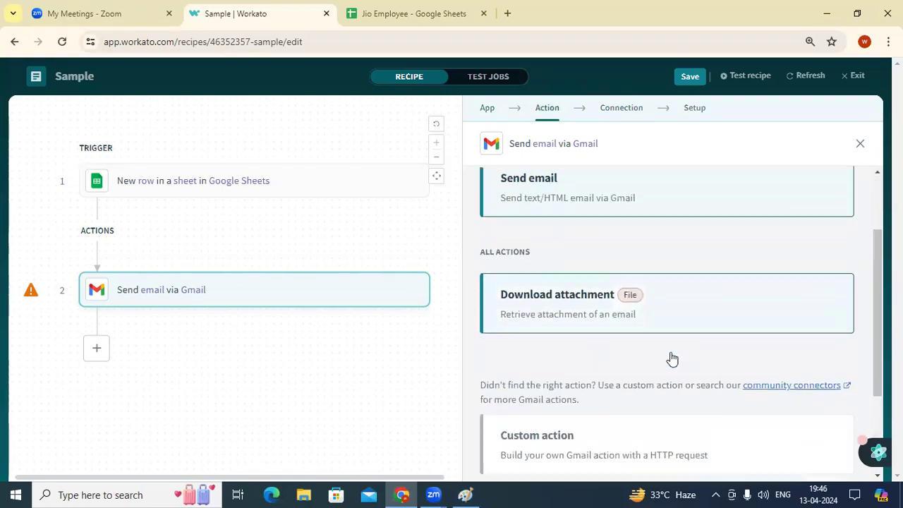
{"action": "scroll", "coordinate": [672, 358], "scroll_direction": "down", "scroll_amount": 1}
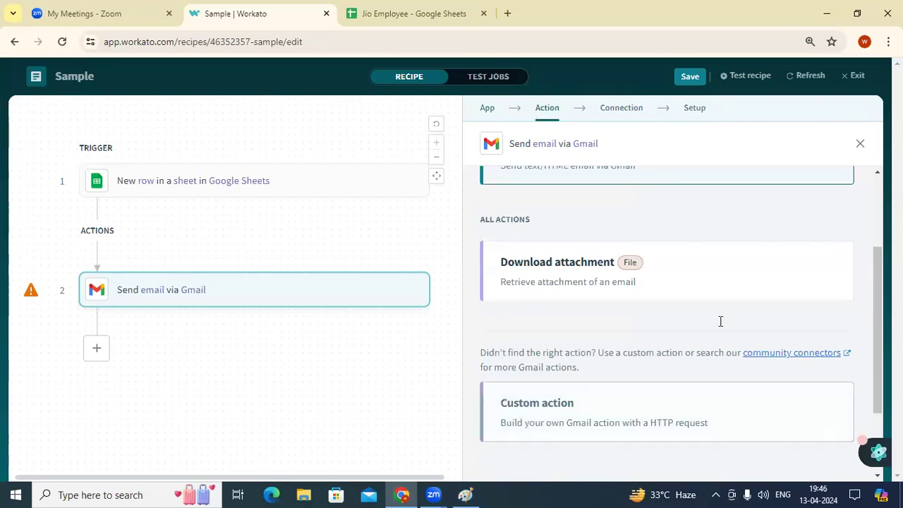
{"action": "scroll", "coordinate": [659, 333], "scroll_direction": "up", "scroll_amount": 4}
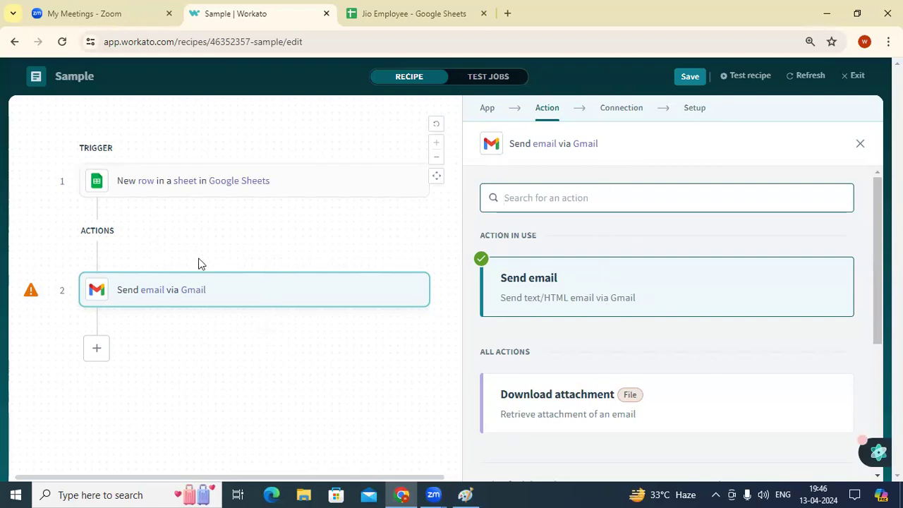
Show the Paint diagram of the Google Sheets, Workato and Gmail flow, and return to the recipe editor.
{"action": "left_click", "coordinate": [465, 494]}
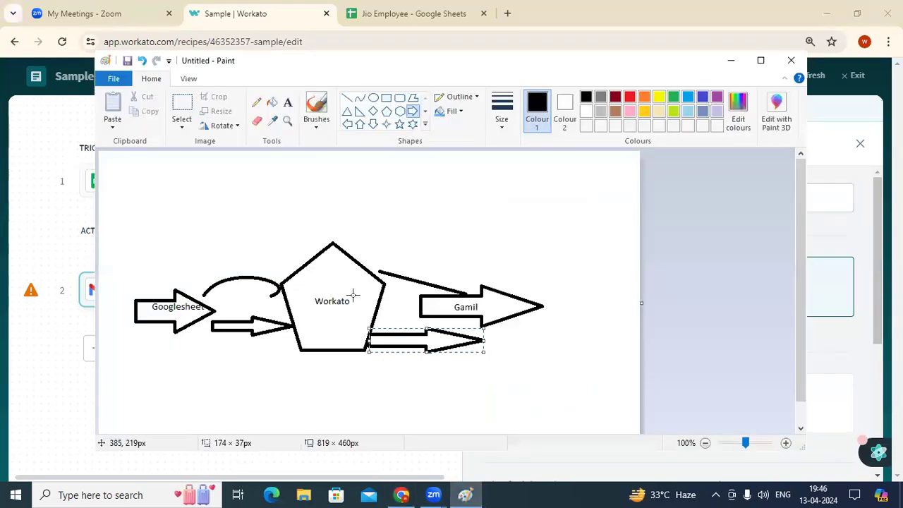
{"action": "left_click", "coordinate": [730, 60]}
{"action": "left_click", "coordinate": [645, 147]}
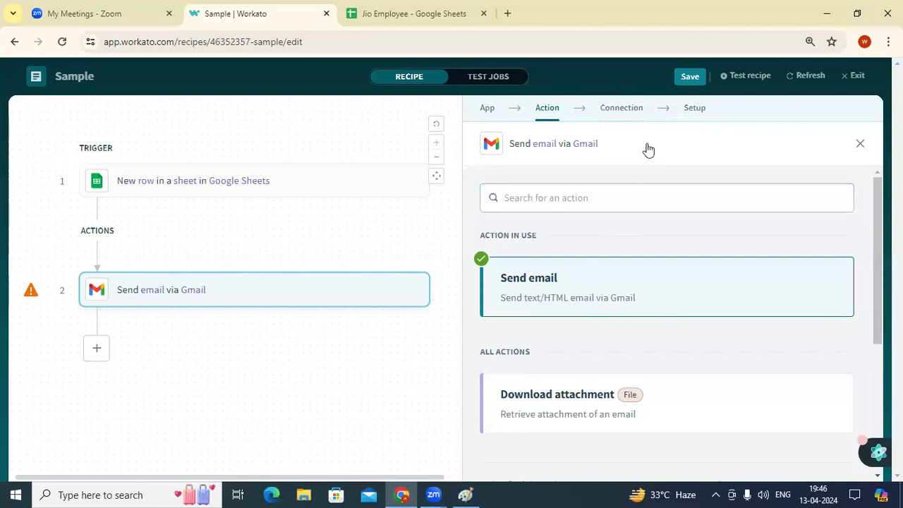
Start a new Gmail connection named My sixth Gmail account for the Send email step, with OAuth 2.0 as the authentication type.
{"action": "left_click", "coordinate": [642, 120]}
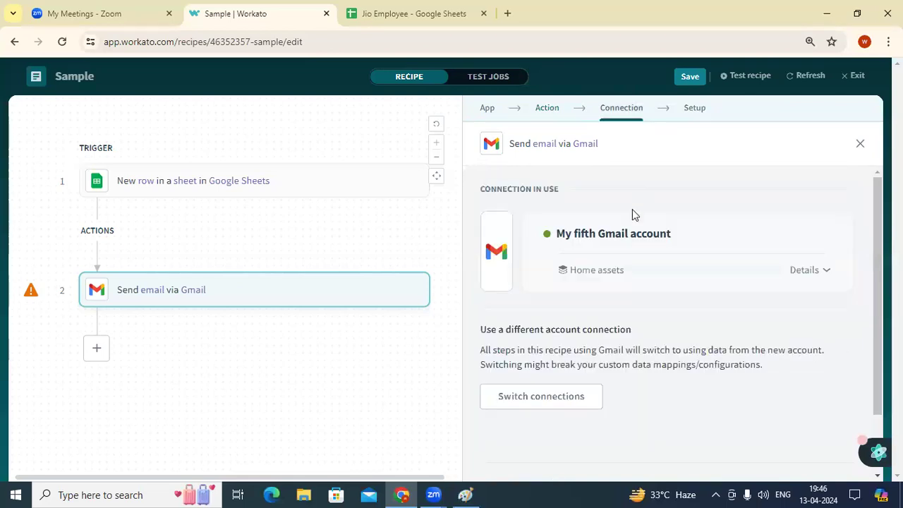
{"action": "left_click", "coordinate": [573, 396]}
{"action": "scroll", "coordinate": [636, 266], "scroll_direction": "down", "scroll_amount": 5}
{"action": "left_click", "coordinate": [671, 315]}
{"action": "scroll", "coordinate": [684, 302], "scroll_direction": "down", "scroll_amount": 1}
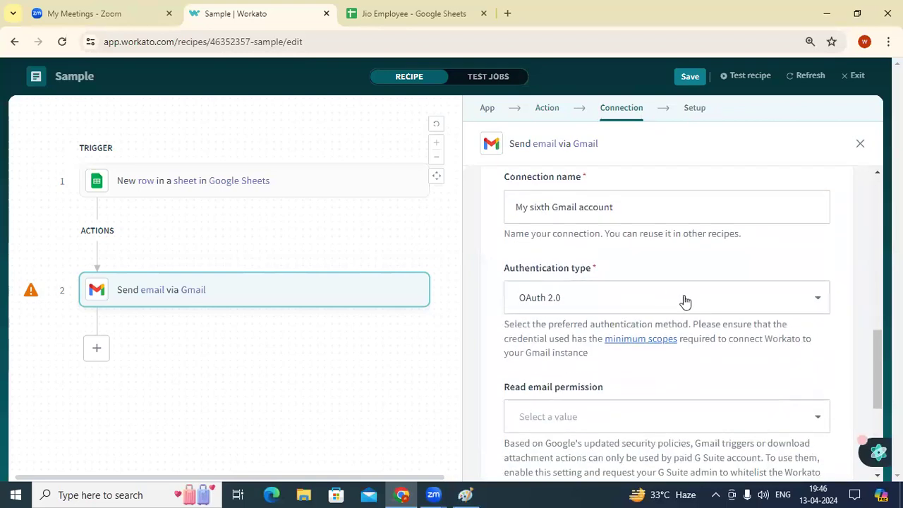
{"action": "scroll", "coordinate": [552, 258], "scroll_direction": "down", "scroll_amount": 3}
{"action": "scroll", "coordinate": [641, 295], "scroll_direction": "up", "scroll_amount": 2}
{"action": "left_click", "coordinate": [677, 237]}
{"action": "left_click", "coordinate": [571, 266]}
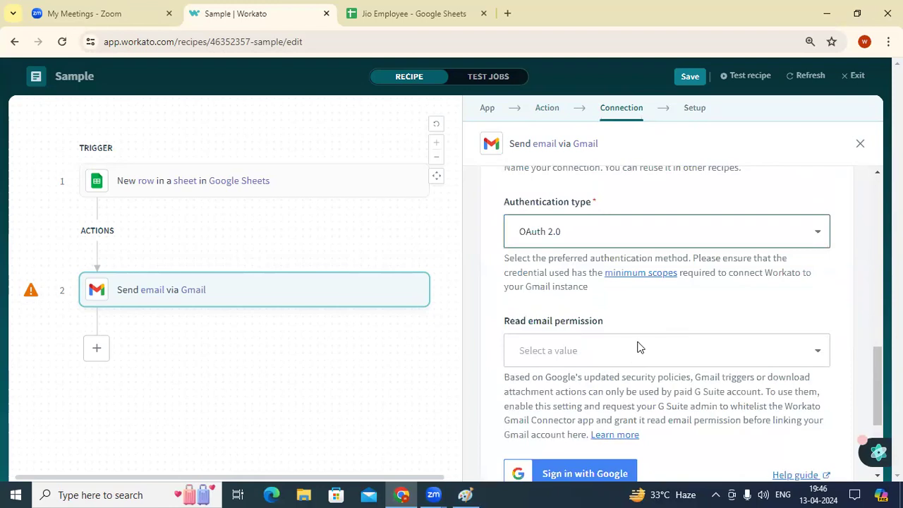
Sign in to the new Gmail connection with the listed Google account and allow Workato the requested access.
{"action": "left_click", "coordinate": [586, 474]}
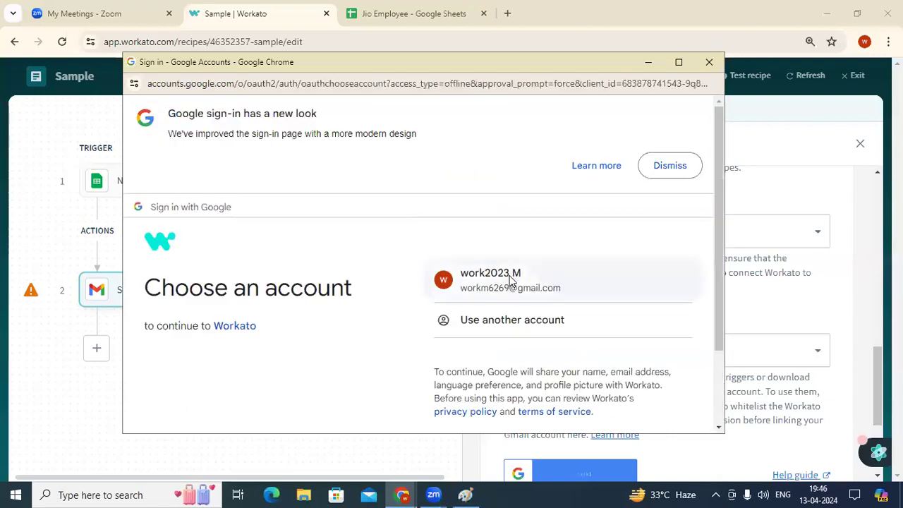
{"action": "left_click", "coordinate": [510, 281]}
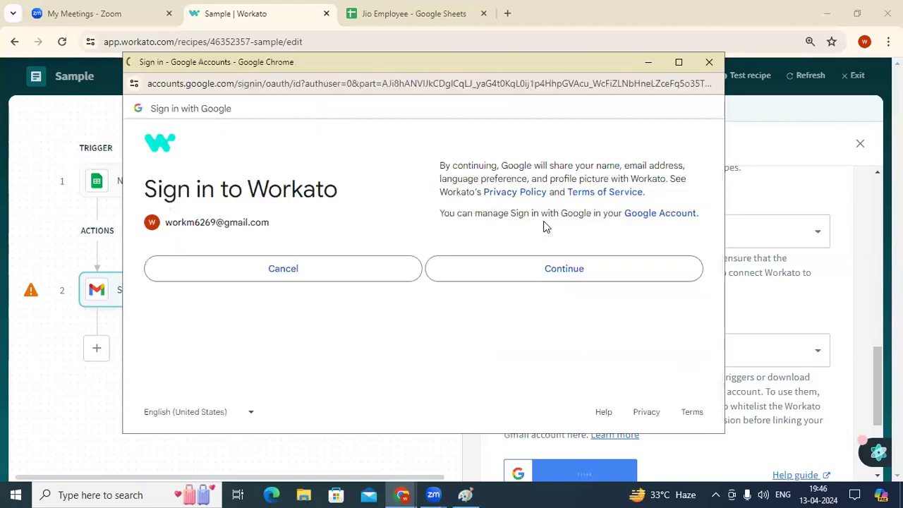
{"action": "left_click", "coordinate": [564, 384]}
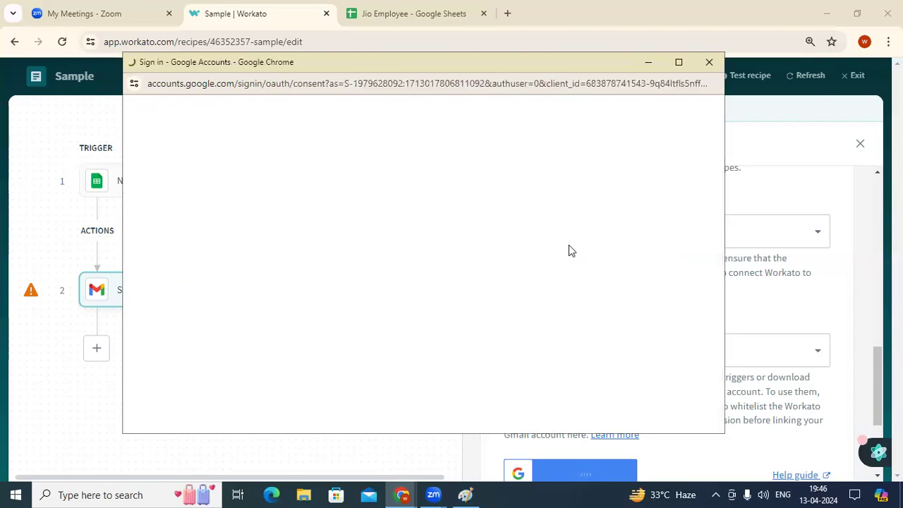
{"action": "scroll", "coordinate": [613, 267], "scroll_direction": "down", "scroll_amount": 3}
{"action": "left_click", "coordinate": [570, 345]}
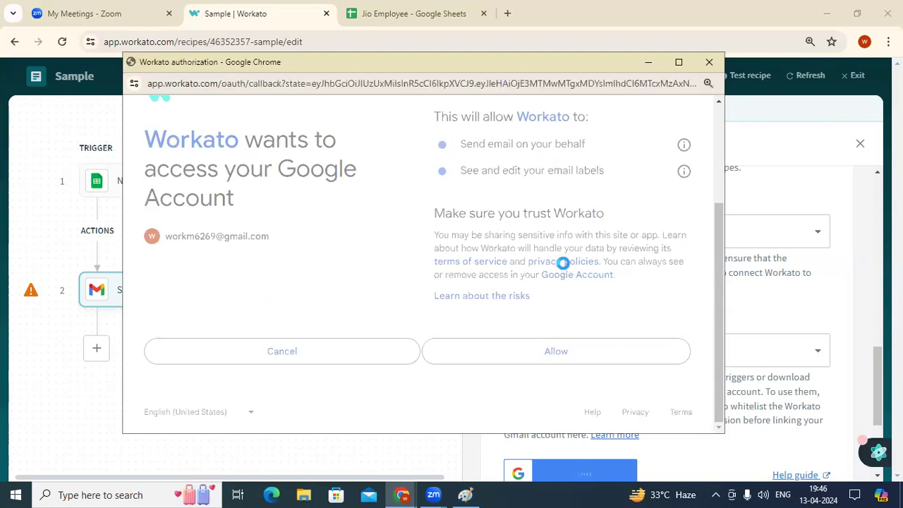
Remove all datapills from the Message field of the Send email step, including the invalid Col 5 and Col 6.
{"action": "scroll", "coordinate": [651, 219], "scroll_direction": "down", "scroll_amount": 3}
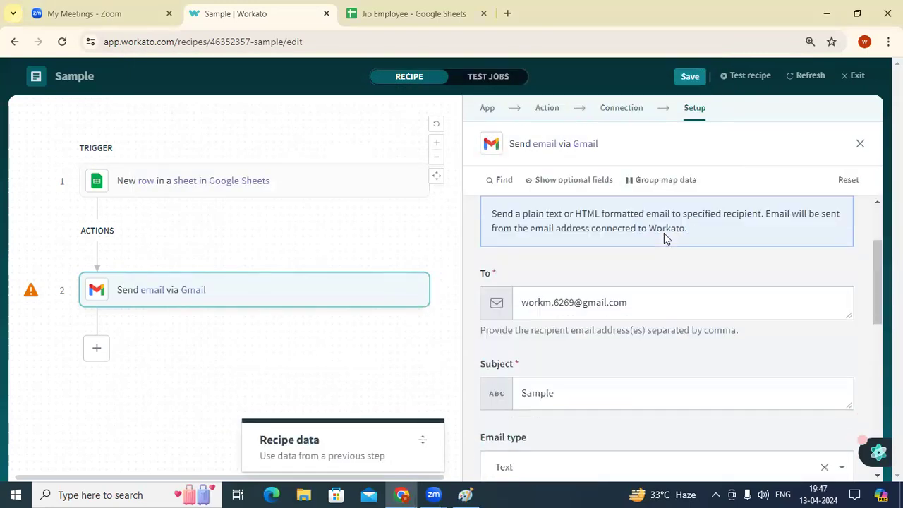
{"action": "scroll", "coordinate": [644, 288], "scroll_direction": "down", "scroll_amount": 2}
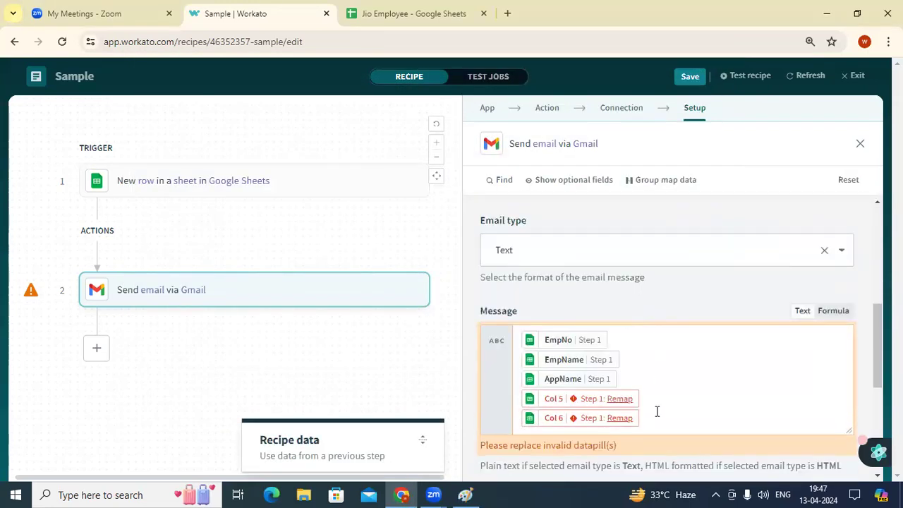
{"action": "left_click_drag", "start_coordinate": [546, 376], "coordinate": [534, 327]}
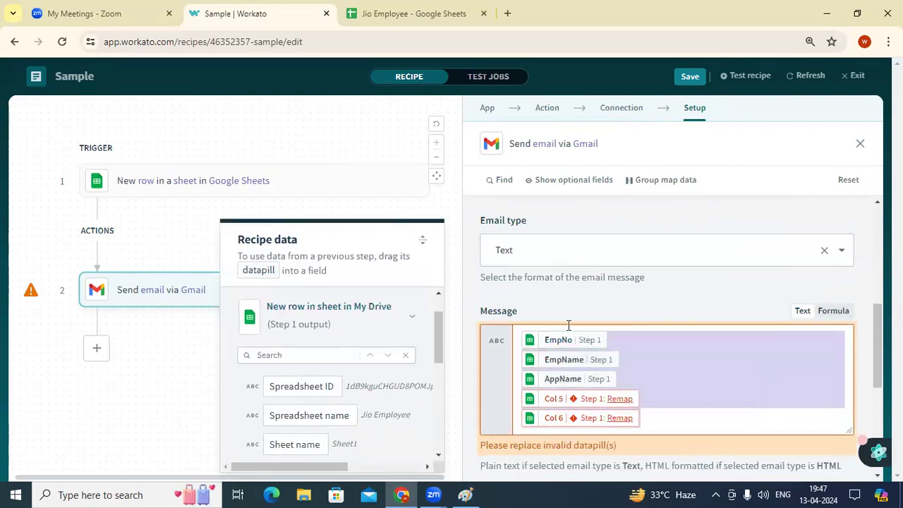
{"action": "key", "text": "BackSpace"}
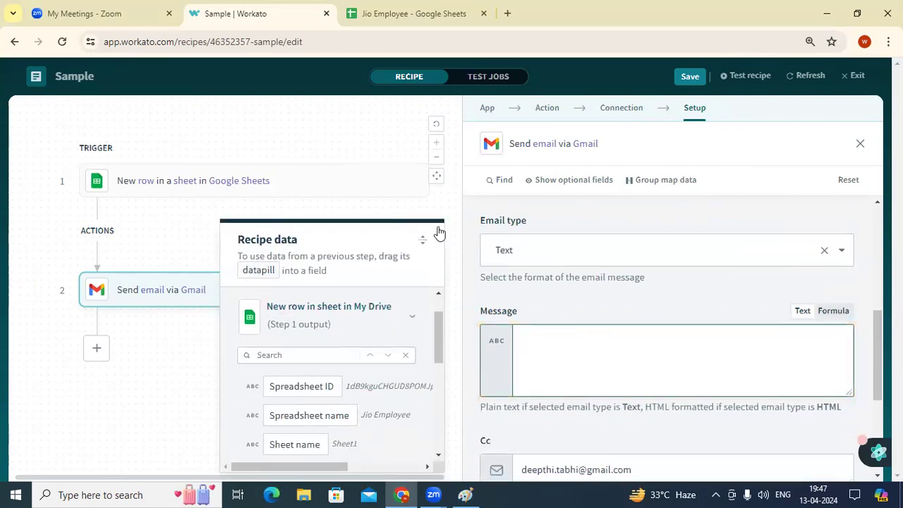
Examine the recipe data from the step 1 trigger output, including the spreadsheet details and column datapills.
{"action": "left_click", "coordinate": [391, 240]}
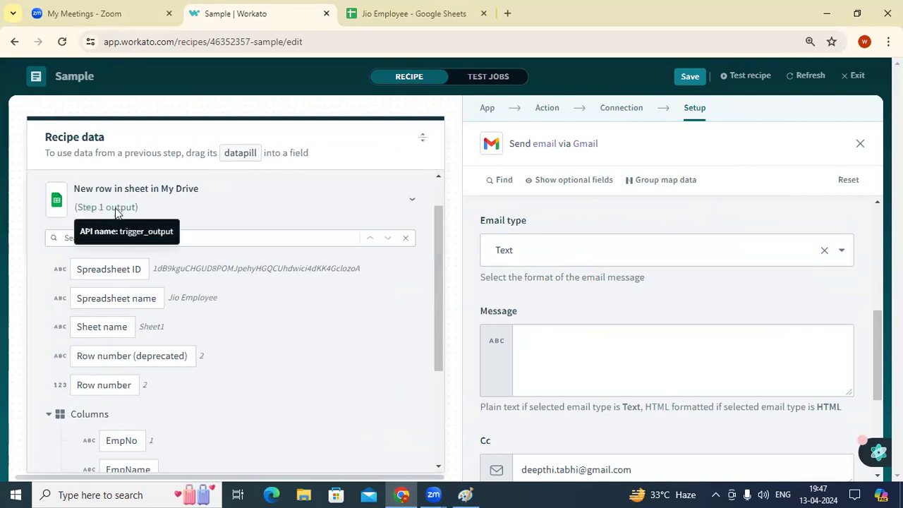
{"action": "left_click", "coordinate": [424, 139]}
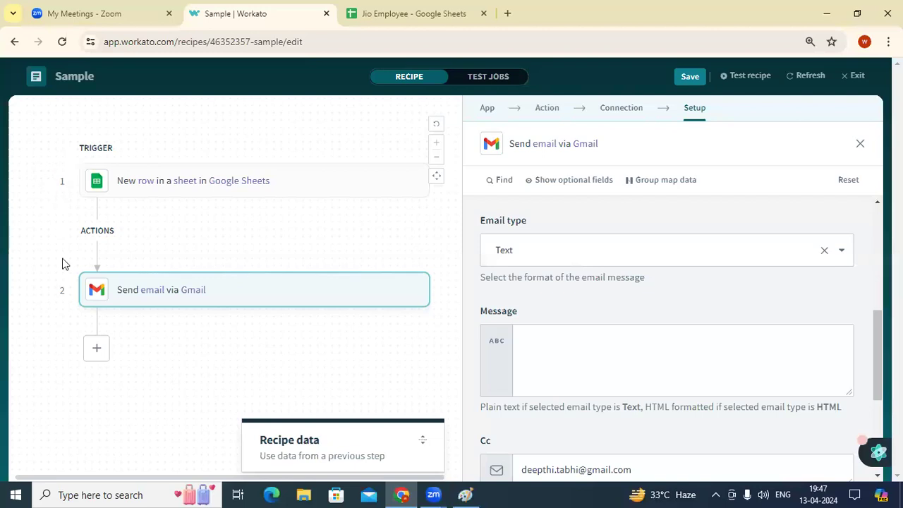
{"action": "mouse_move", "coordinate": [403, 437]}
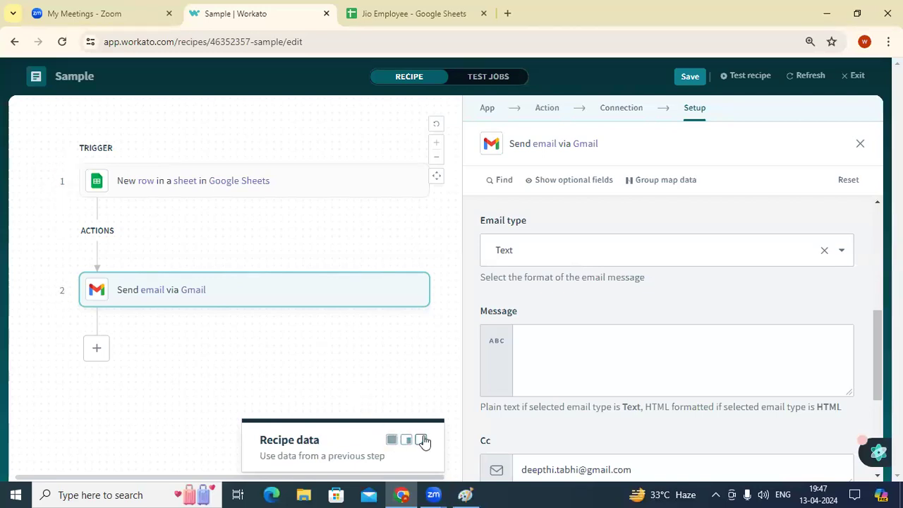
{"action": "left_click", "coordinate": [400, 442]}
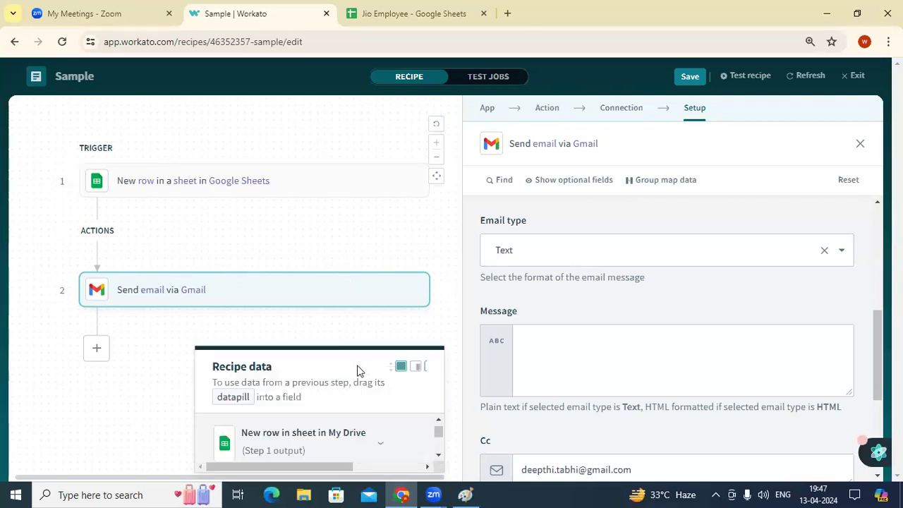
{"action": "scroll", "coordinate": [173, 283], "scroll_direction": "down", "scroll_amount": 2}
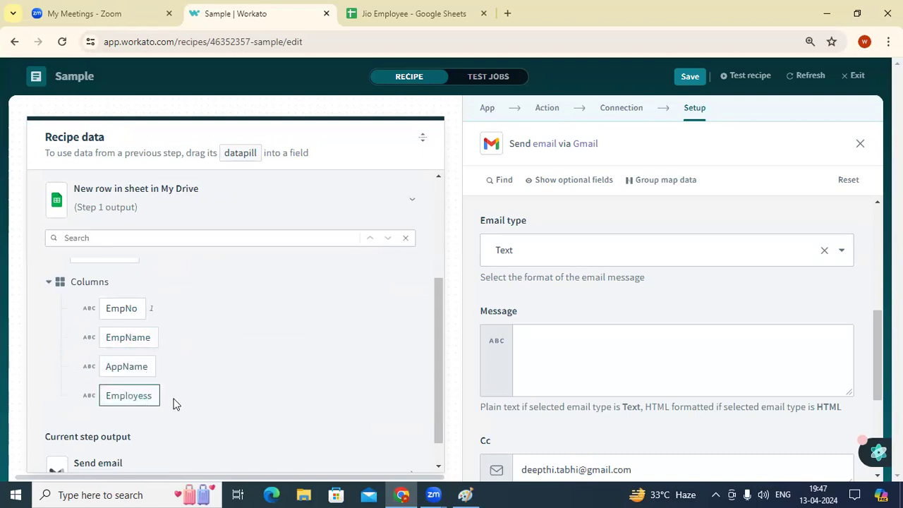
{"action": "scroll", "coordinate": [228, 365], "scroll_direction": "down", "scroll_amount": 1}
{"action": "scroll", "coordinate": [227, 365], "scroll_direction": "up", "scroll_amount": 3}
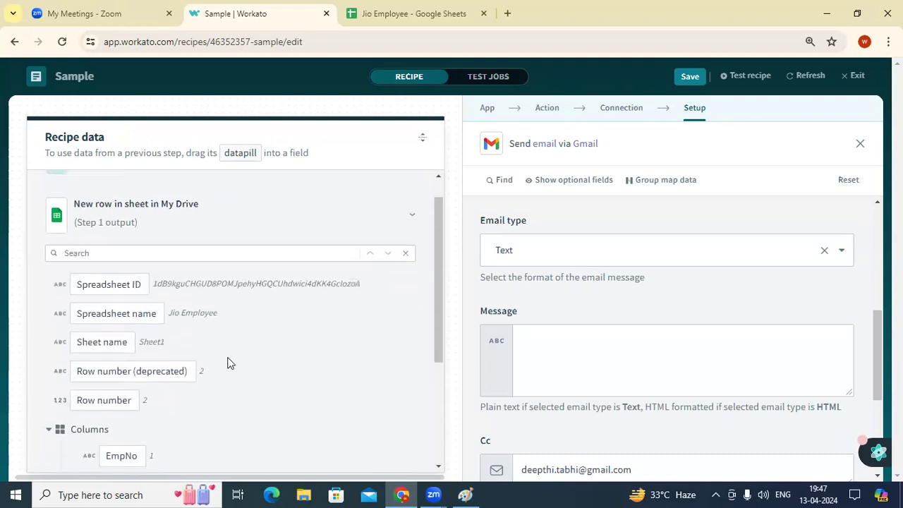
{"action": "scroll", "coordinate": [228, 365], "scroll_direction": "down", "scroll_amount": 3}
{"action": "scroll", "coordinate": [212, 329], "scroll_direction": "up", "scroll_amount": 3}
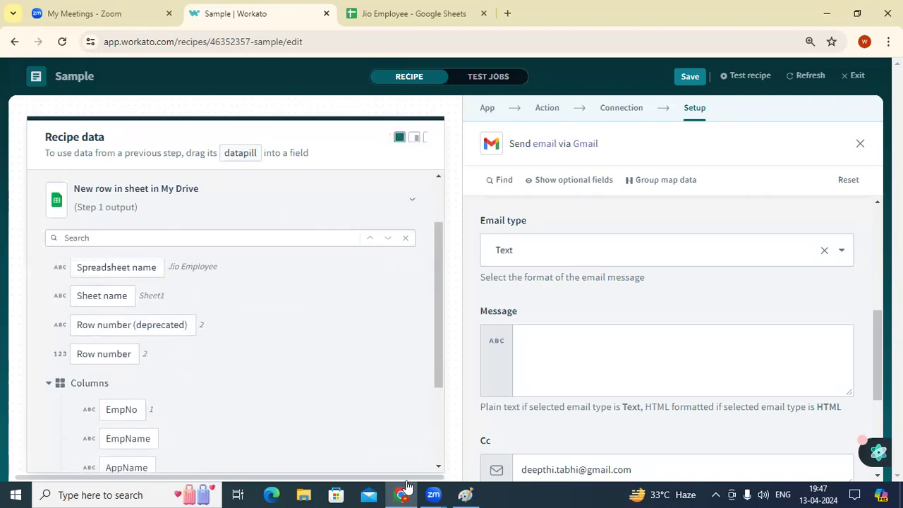
Switch to the Jio Employee spreadsheet and view the IKEAMothnlyTargetReched sheet.
{"action": "key", "text": "ctrl+Tab"}
{"action": "left_click", "coordinate": [791, 471]}
{"action": "left_click", "coordinate": [791, 471]}
{"action": "left_click", "coordinate": [790, 471]}
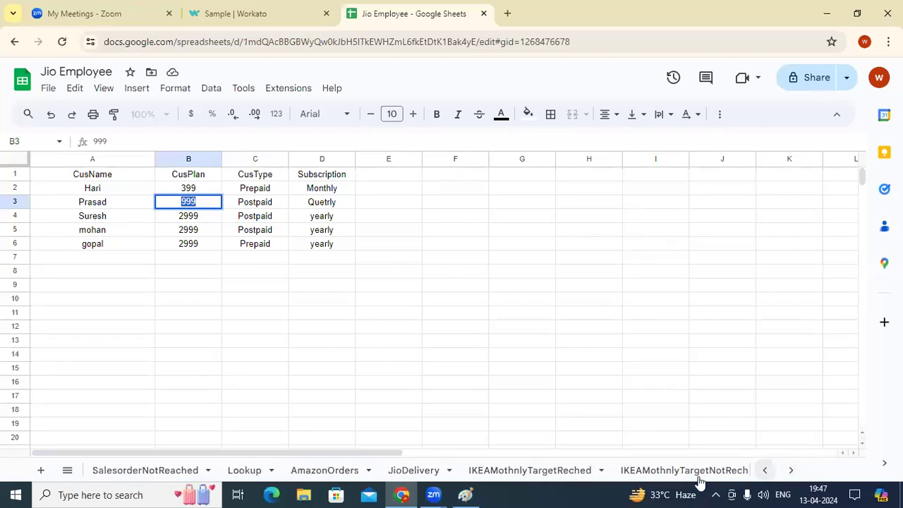
{"action": "left_click", "coordinate": [559, 470]}
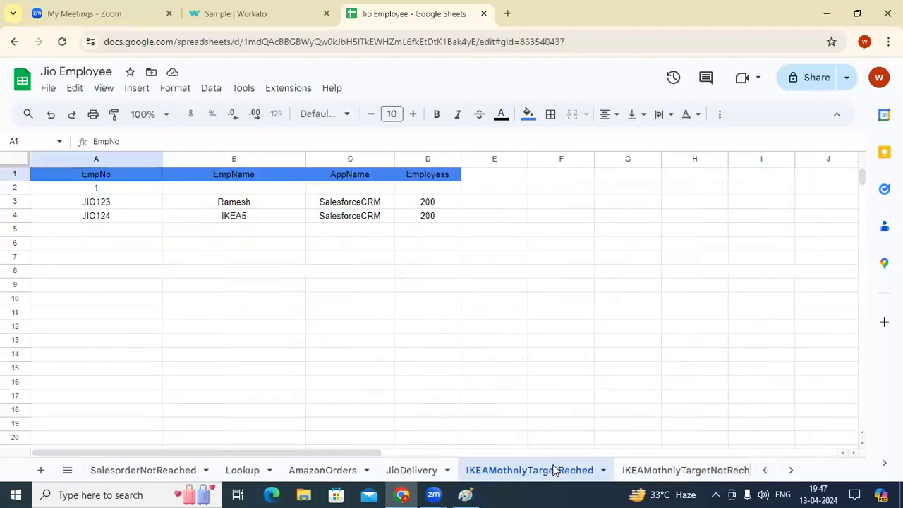
Check the sheet selected in the recipe's Google Sheets trigger against the header row of the IKEAMothnlyTargetReched sheet.
{"action": "left_click", "coordinate": [264, 7]}
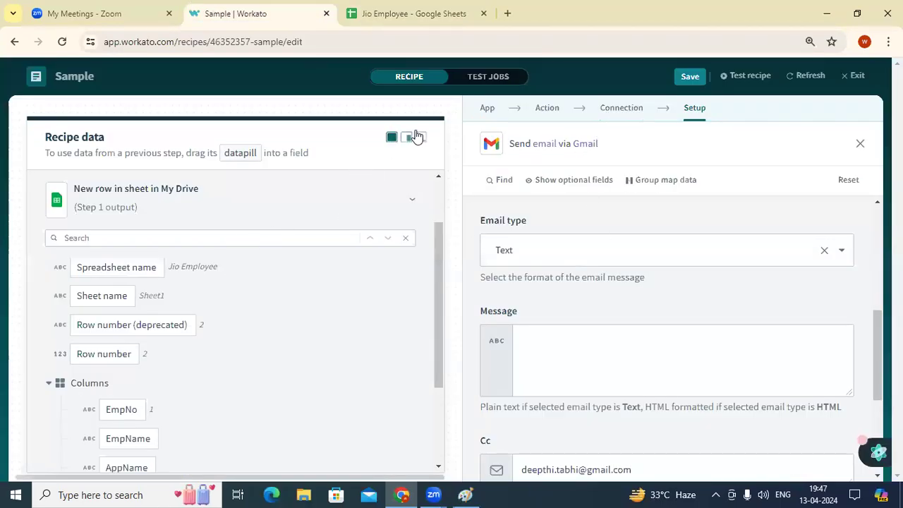
{"action": "left_click", "coordinate": [421, 137]}
{"action": "left_click", "coordinate": [210, 173]}
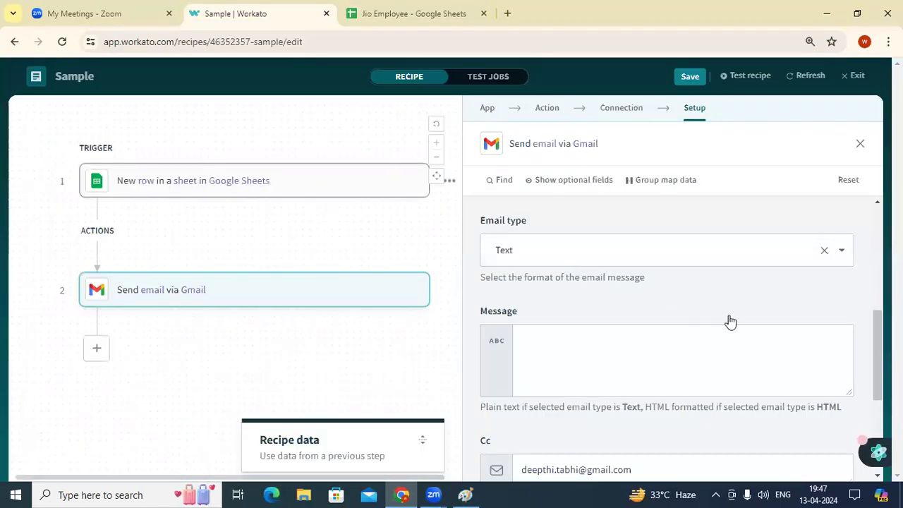
{"action": "scroll", "coordinate": [731, 321], "scroll_direction": "down", "scroll_amount": 3}
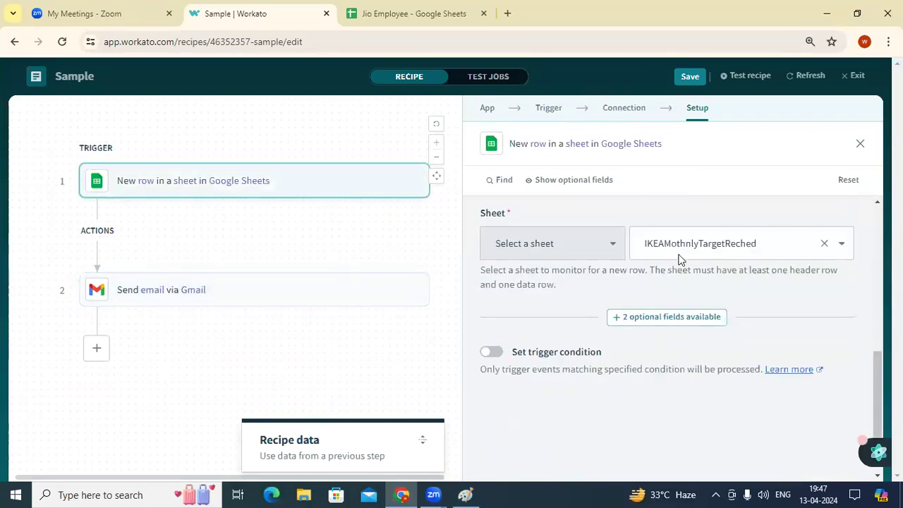
{"action": "left_click", "coordinate": [397, 5]}
{"action": "left_click", "coordinate": [68, 177]}
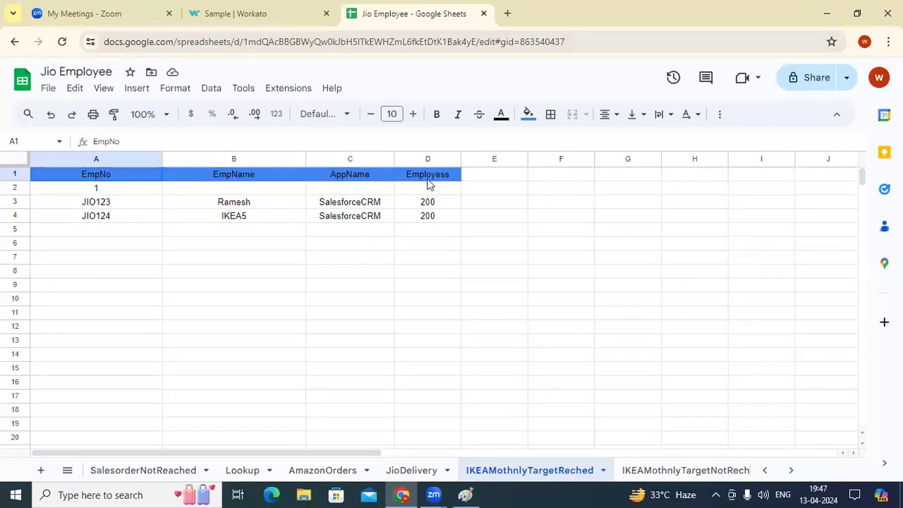
Return to the Workato recipe and view the recipe data properties available while the trigger is selected.
{"action": "left_click", "coordinate": [287, 14]}
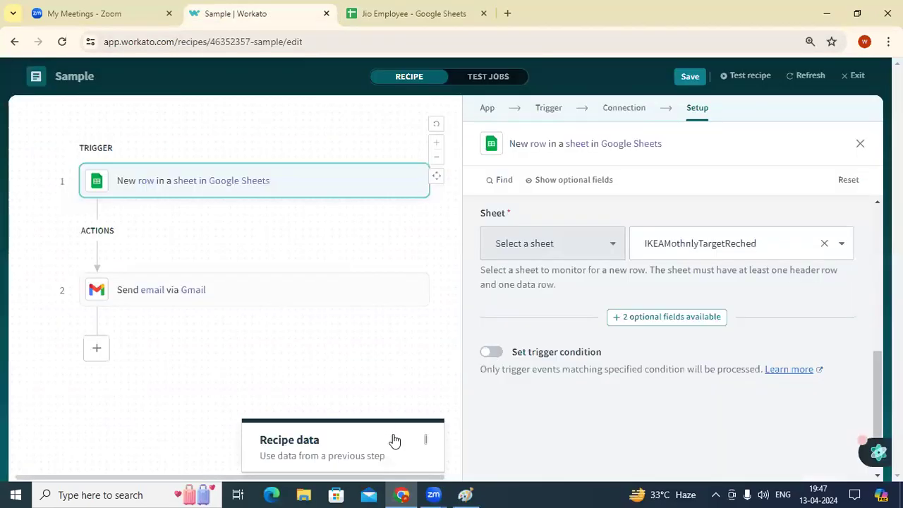
{"action": "left_click", "coordinate": [393, 440]}
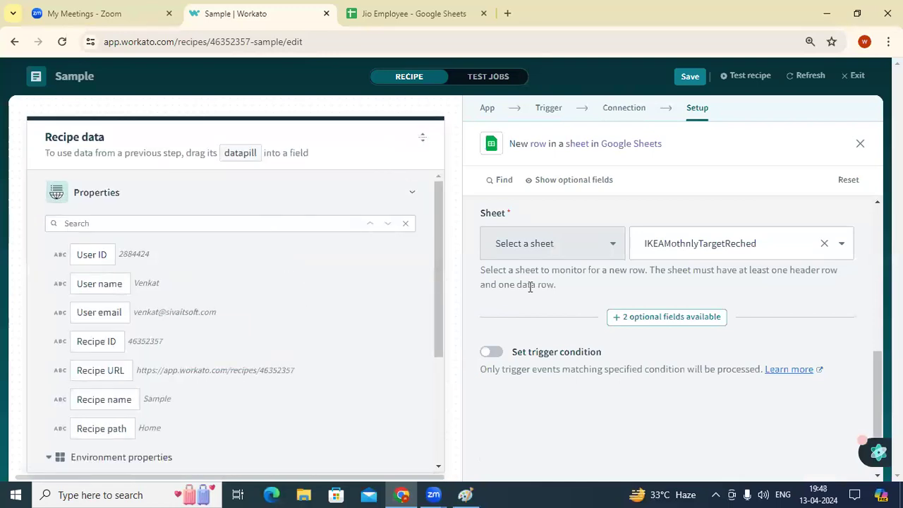
{"action": "left_click", "coordinate": [424, 141]}
Reopen the Send email via Gmail setup, review its message fields, and clear the Cc address.
{"action": "left_click", "coordinate": [215, 288]}
{"action": "scroll", "coordinate": [670, 326], "scroll_direction": "down", "scroll_amount": 5}
{"action": "scroll", "coordinate": [670, 329], "scroll_direction": "down", "scroll_amount": 1}
{"action": "scroll", "coordinate": [668, 329], "scroll_direction": "up", "scroll_amount": 3}
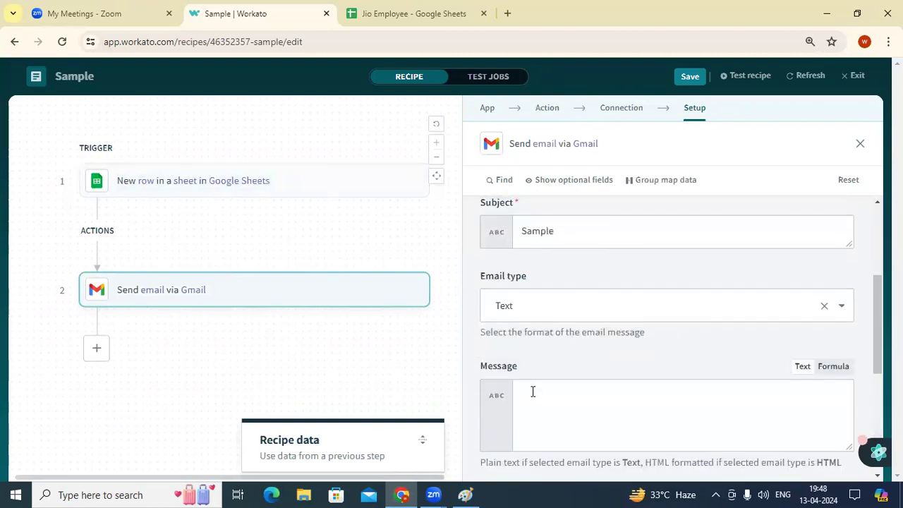
{"action": "left_click", "coordinate": [532, 391]}
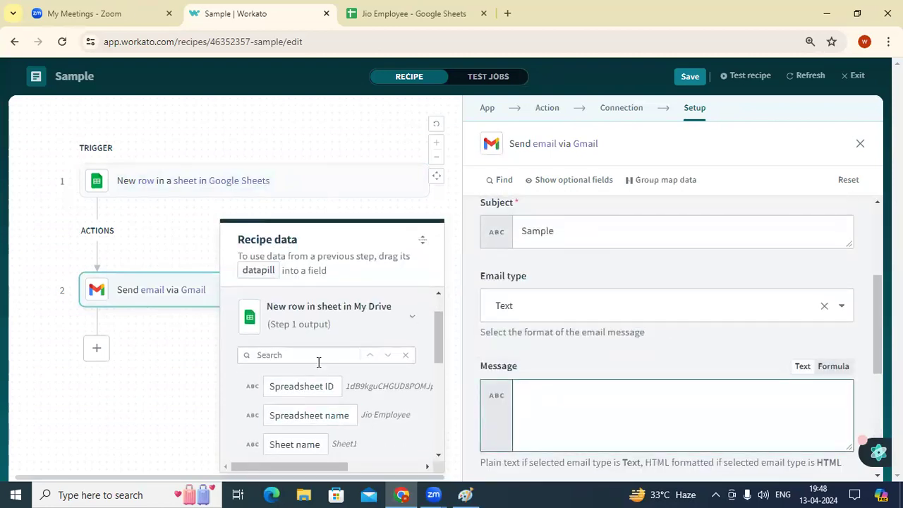
{"action": "scroll", "coordinate": [584, 306], "scroll_direction": "up", "scroll_amount": 2}
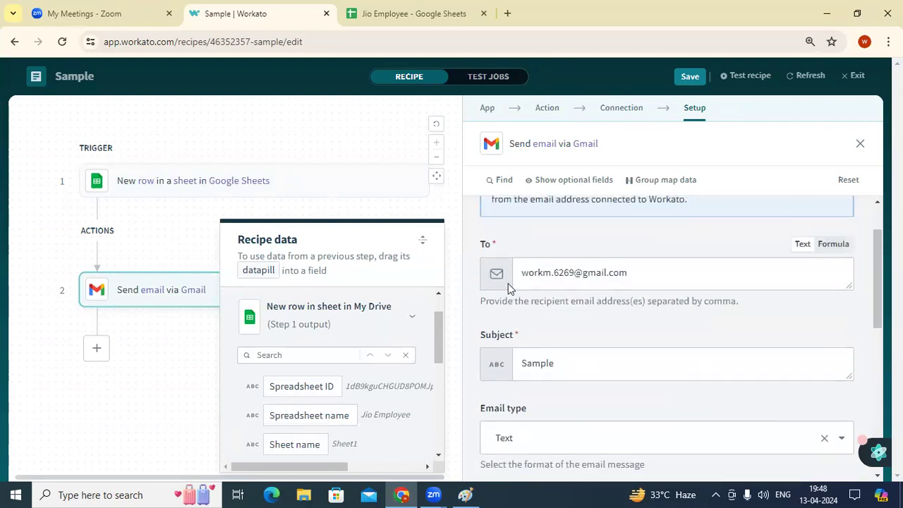
{"action": "scroll", "coordinate": [512, 342], "scroll_direction": "down", "scroll_amount": 1}
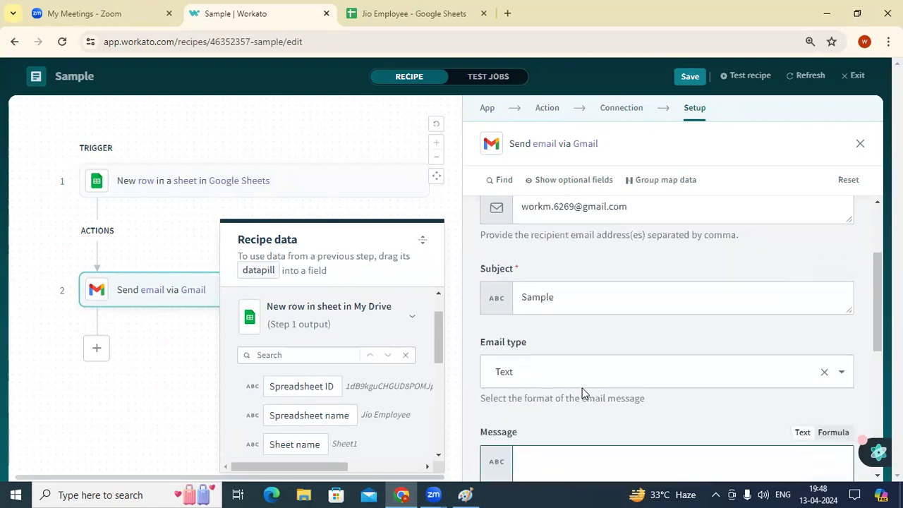
{"action": "scroll", "coordinate": [505, 355], "scroll_direction": "down", "scroll_amount": 2}
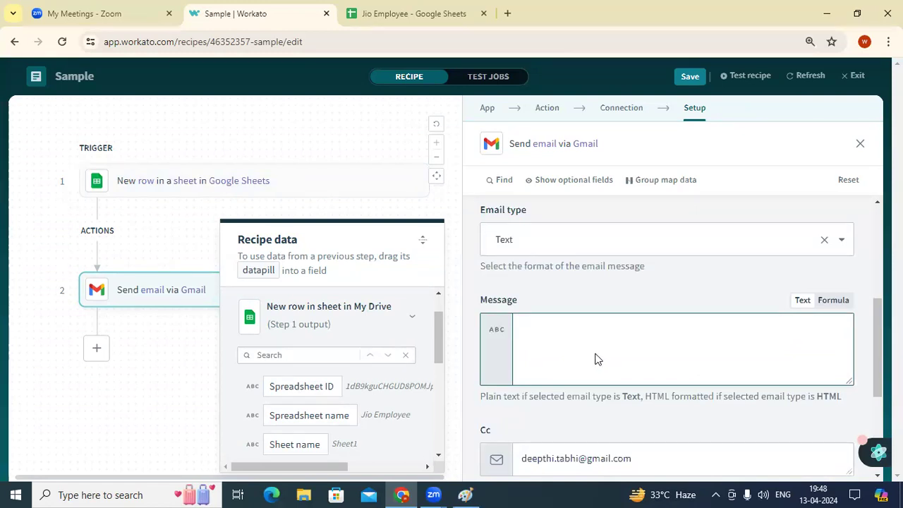
{"action": "scroll", "coordinate": [595, 359], "scroll_direction": "down", "scroll_amount": 2}
{"action": "key", "text": "Tab"}
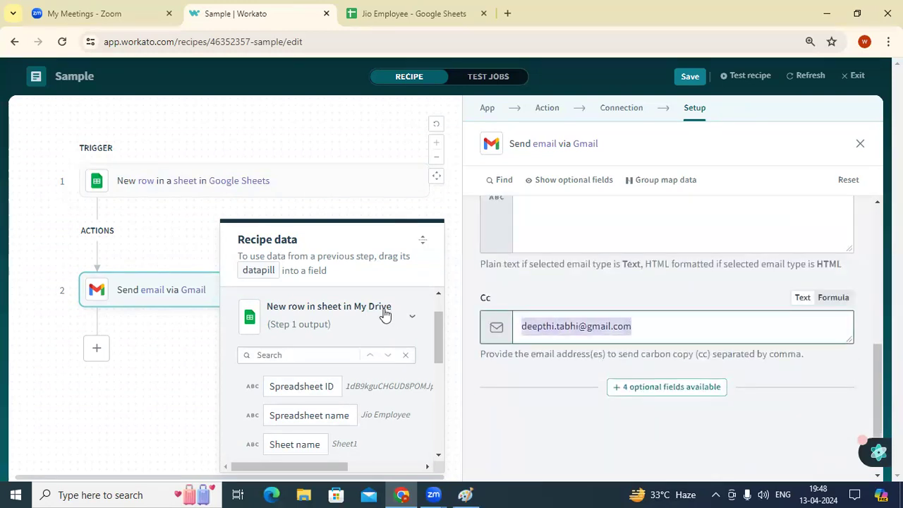
{"action": "key", "text": "BackSpace"}
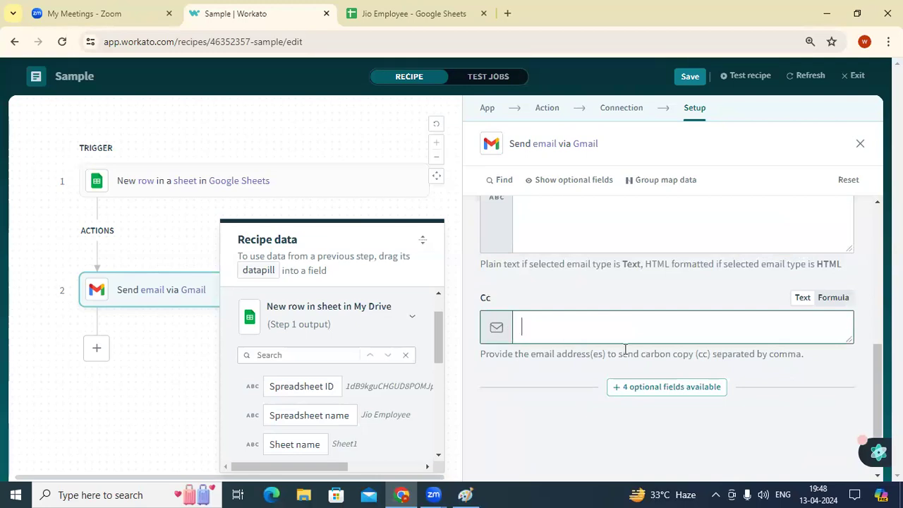
Activate the Gmail Message field and expand the recipe data to show the Google Sheets trigger's Columns datapills.
{"action": "scroll", "coordinate": [505, 306], "scroll_direction": "up", "scroll_amount": 5}
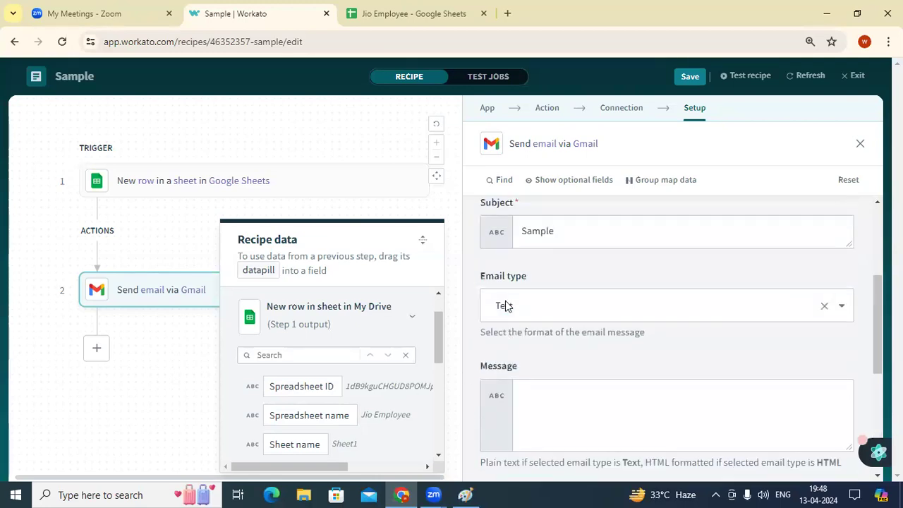
{"action": "scroll", "coordinate": [548, 334], "scroll_direction": "up", "scroll_amount": 1}
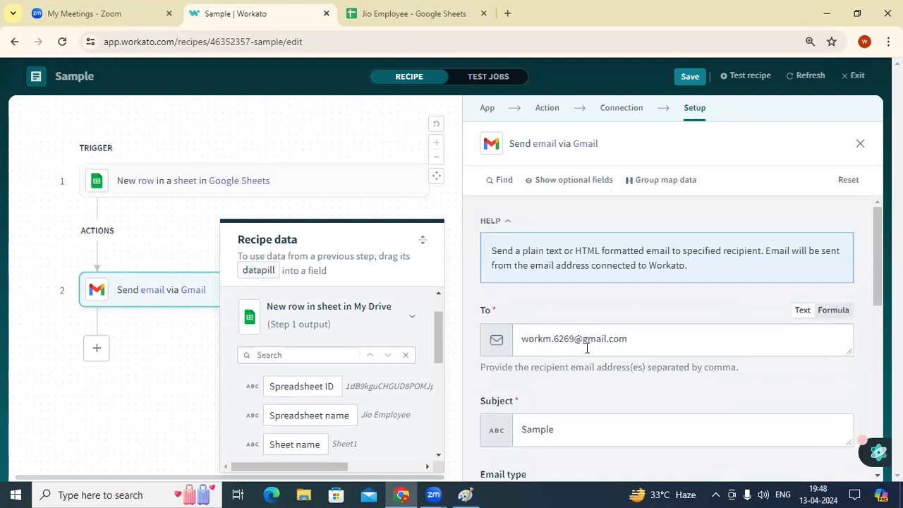
{"action": "scroll", "coordinate": [570, 424], "scroll_direction": "down", "scroll_amount": 1}
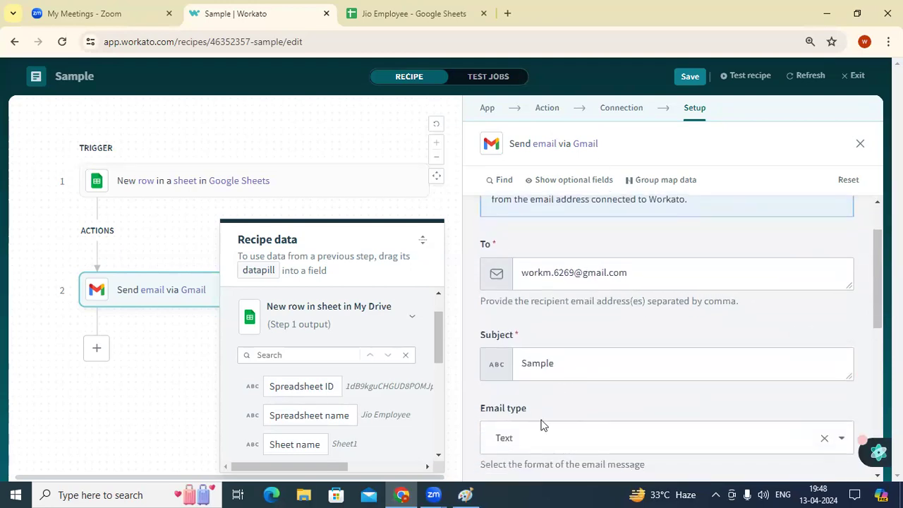
{"action": "scroll", "coordinate": [548, 425], "scroll_direction": "down", "scroll_amount": 2}
{"action": "left_click", "coordinate": [567, 404]}
{"action": "mouse_move", "coordinate": [413, 263]}
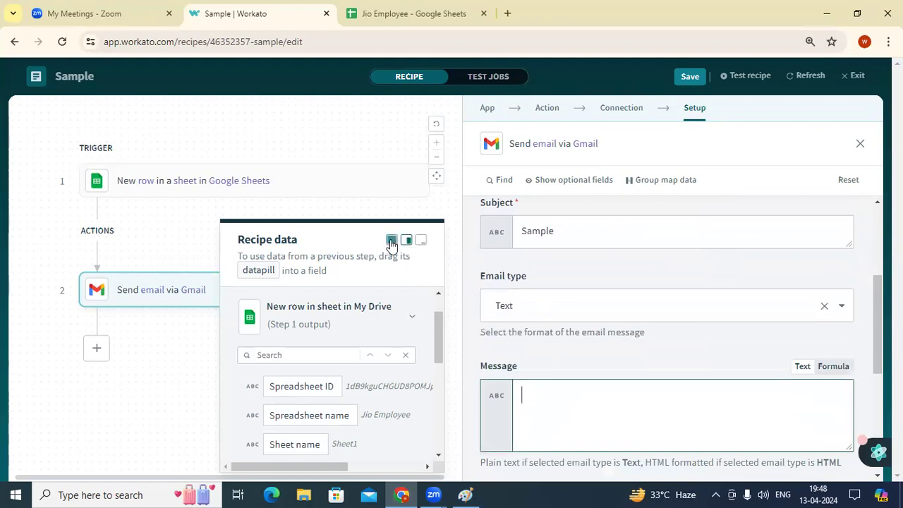
{"action": "left_click", "coordinate": [392, 243]}
{"action": "scroll", "coordinate": [232, 400], "scroll_direction": "down", "scroll_amount": 3}
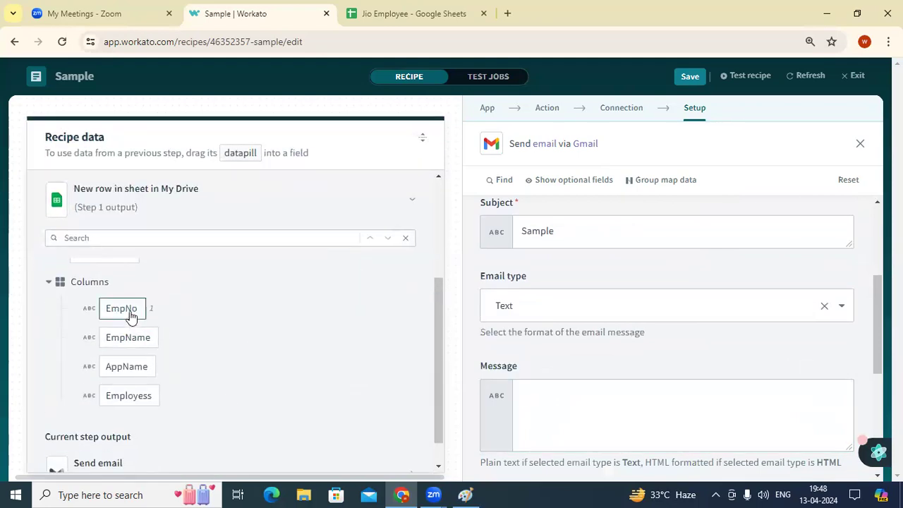
Begin the Gmail message with a line labelled "EMPNo :" followed by the EmpNo datapill.
{"action": "left_click", "coordinate": [569, 388]}
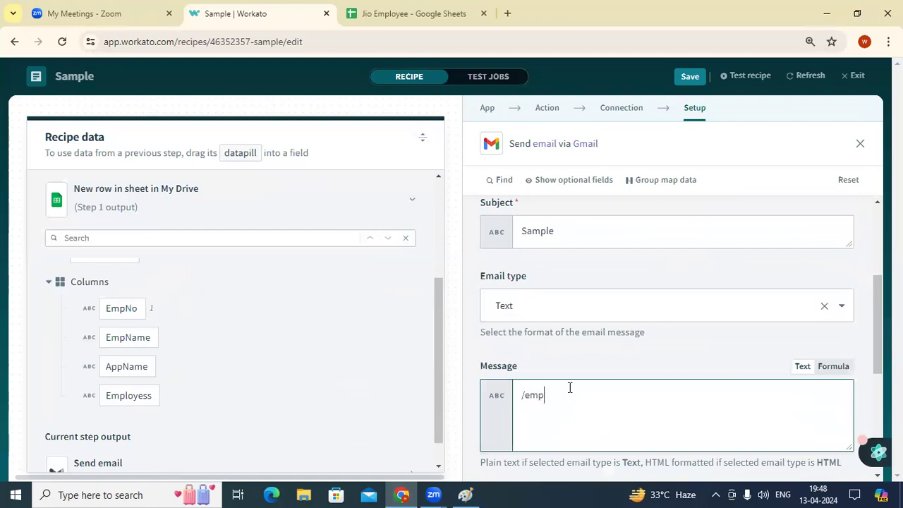
{"action": "key", "text": "BackSpace"}
{"action": "key", "text": "BackSpace"}
{"action": "key", "text": "BackSpace"}
{"action": "key", "text": "BackSpace"}
{"action": "left_click", "coordinate": [134, 308]}
{"action": "key", "text": "Return"}
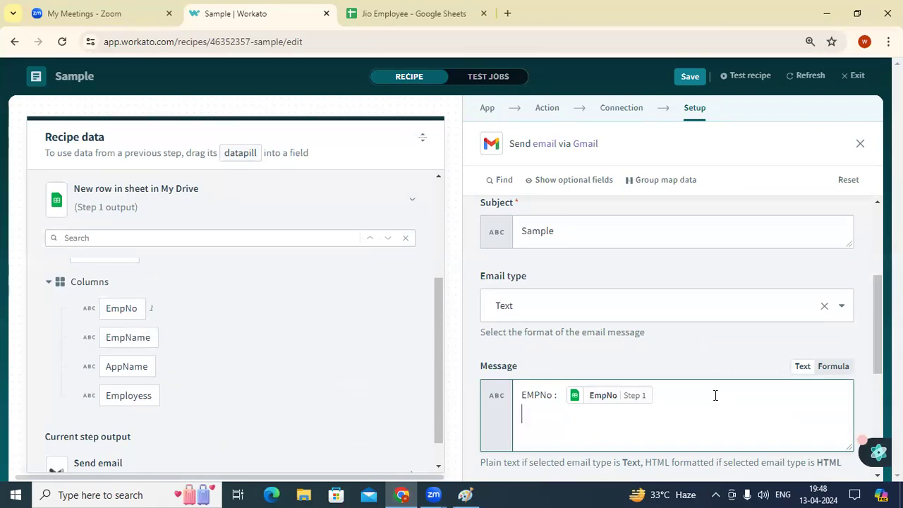
Add message lines "EMPName:" with the EmpName datapill and "APP:" with the AppName datapill.
{"action": "type", "text": "EMPName:"}
{"action": "left_click", "coordinate": [157, 340]}
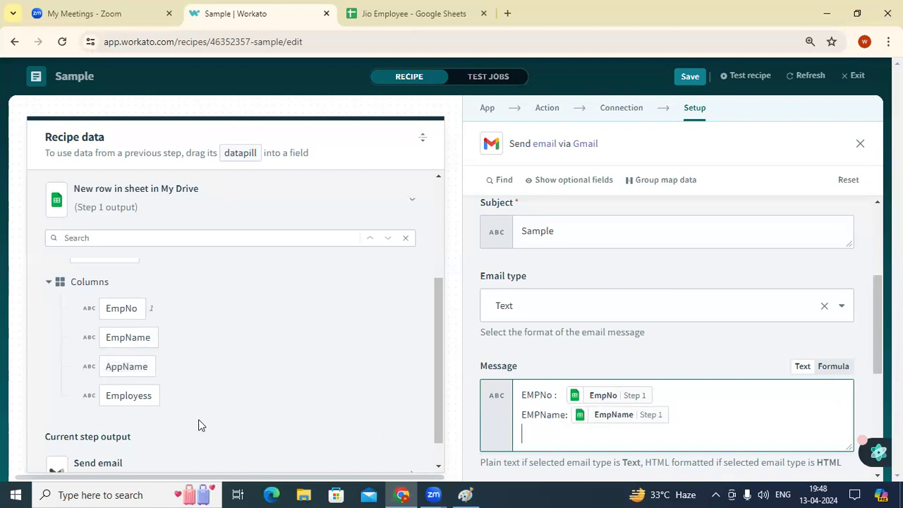
{"action": "left_click", "coordinate": [135, 381]}
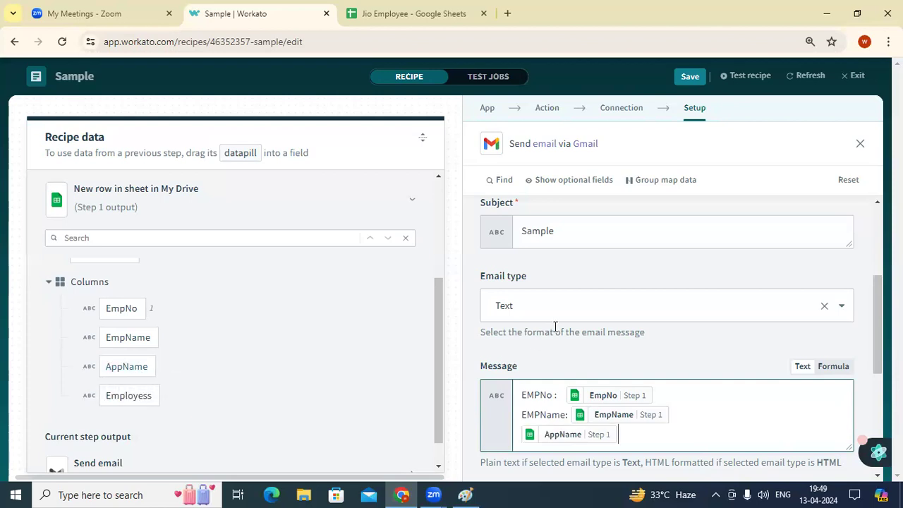
{"action": "left_click", "coordinate": [521, 434]}
{"action": "type", "text": "AP"}
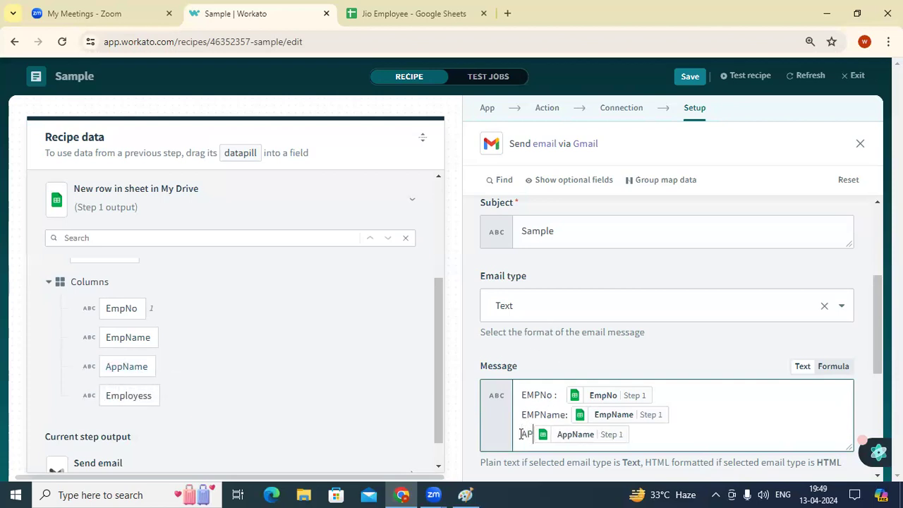
{"action": "type", "text": "P:"}
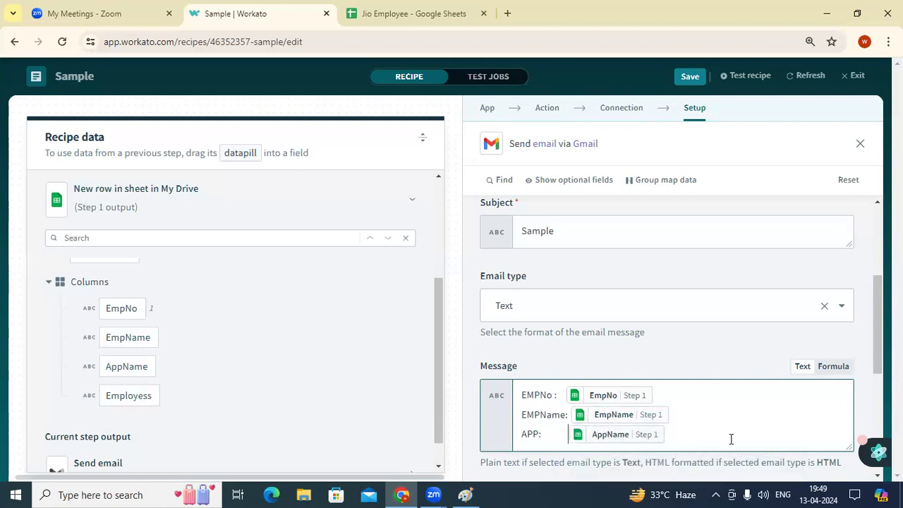
Add a final message line labelled "EMP:" with the Employess datapill.
{"action": "key", "text": "Return"}
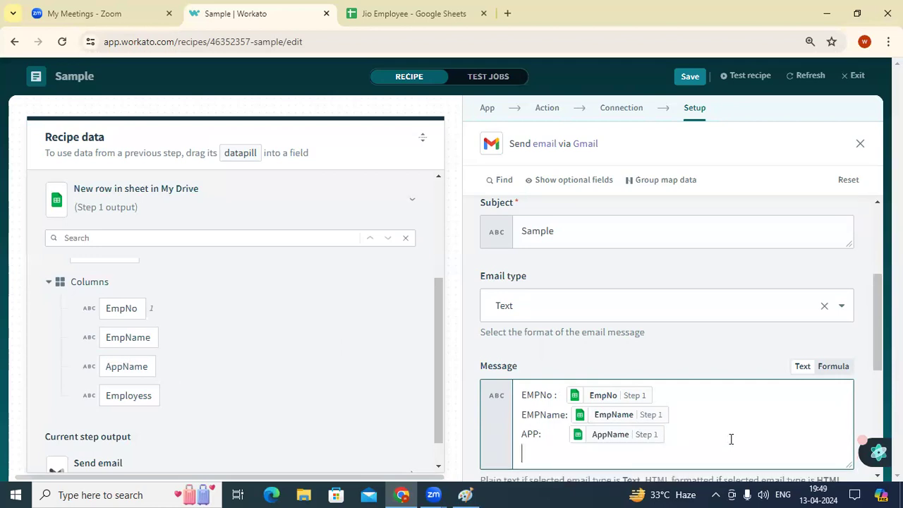
{"action": "type", "text": "EMP:"}
{"action": "left_click", "coordinate": [129, 397]}
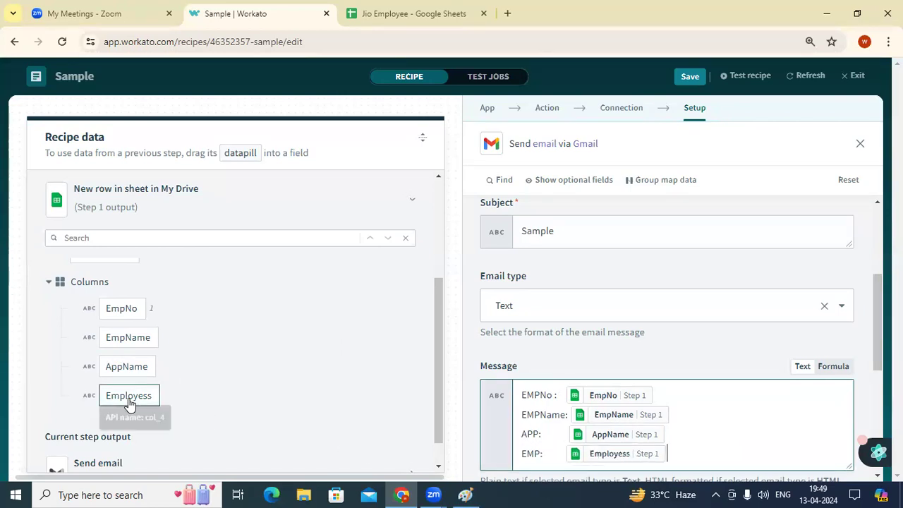
Paste the carbon-copy recipient's email address into the Cc field of the Gmail action.
{"action": "scroll", "coordinate": [763, 332], "scroll_direction": "down", "scroll_amount": 3}
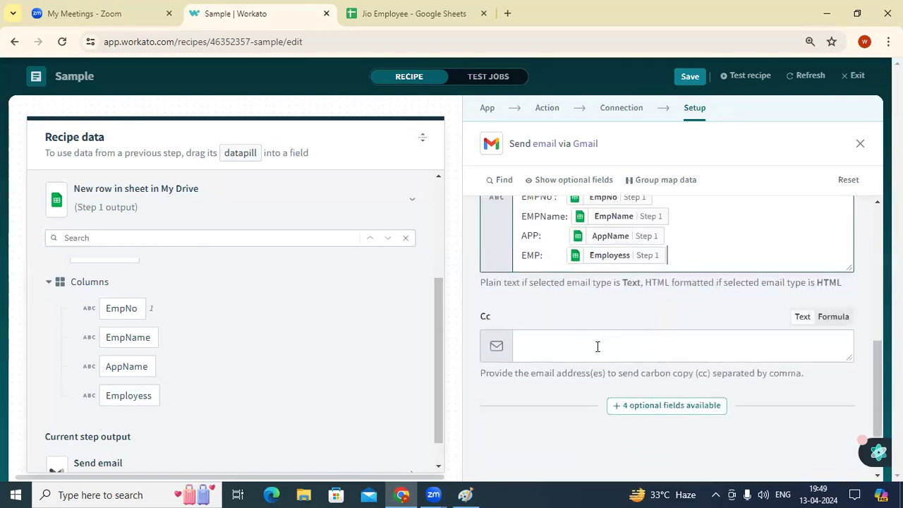
{"action": "left_click", "coordinate": [596, 347]}
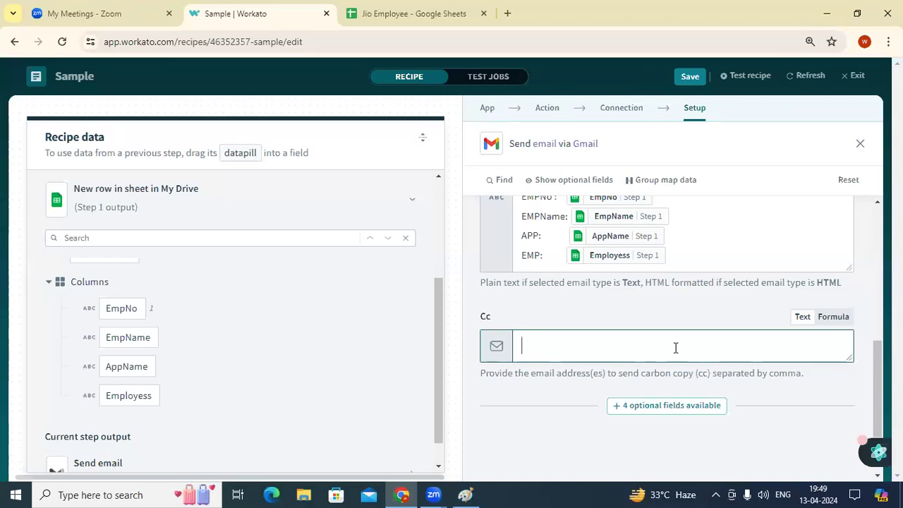
{"action": "left_click", "coordinate": [620, 339]}
{"action": "left_click", "coordinate": [572, 341]}
{"action": "key", "text": "ctrl+v"}
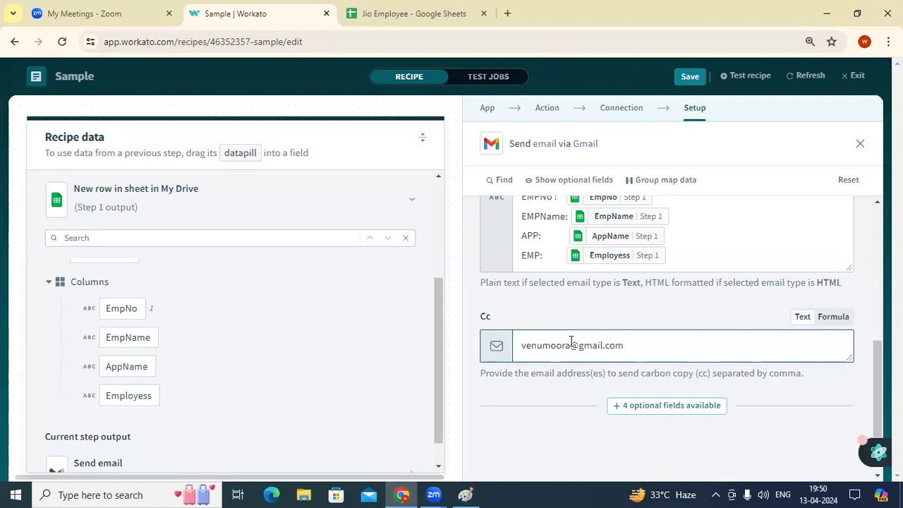
Check the computer's available Wi-Fi networks and return to the Cc field in the recipe.
{"action": "left_click", "coordinate": [715, 494]}
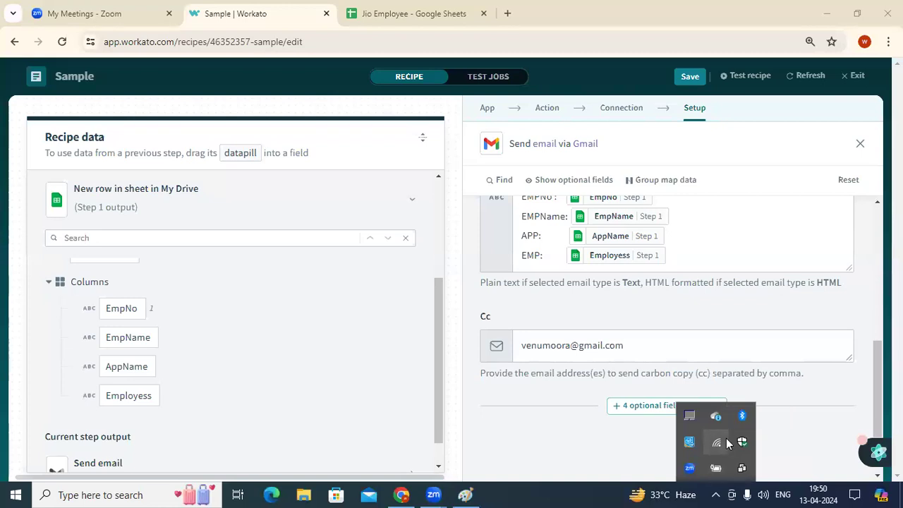
{"action": "left_click", "coordinate": [726, 438]}
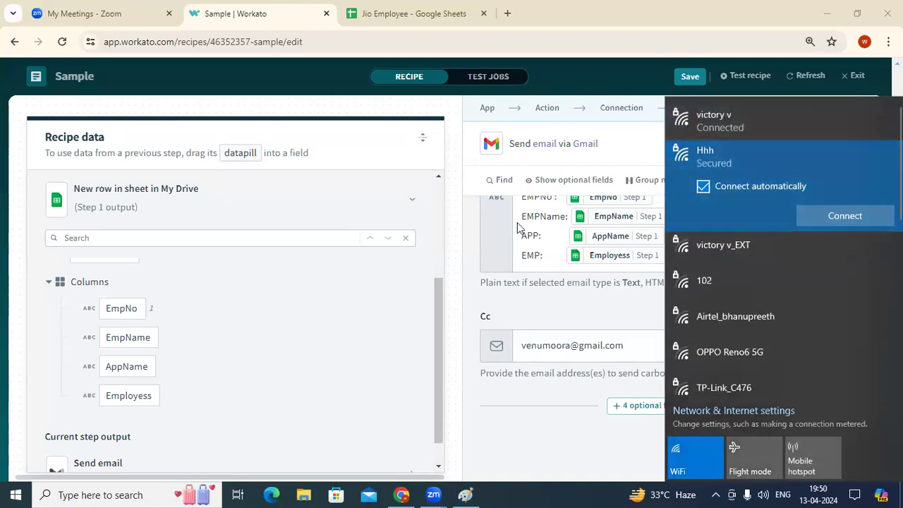
{"action": "left_click", "coordinate": [620, 6]}
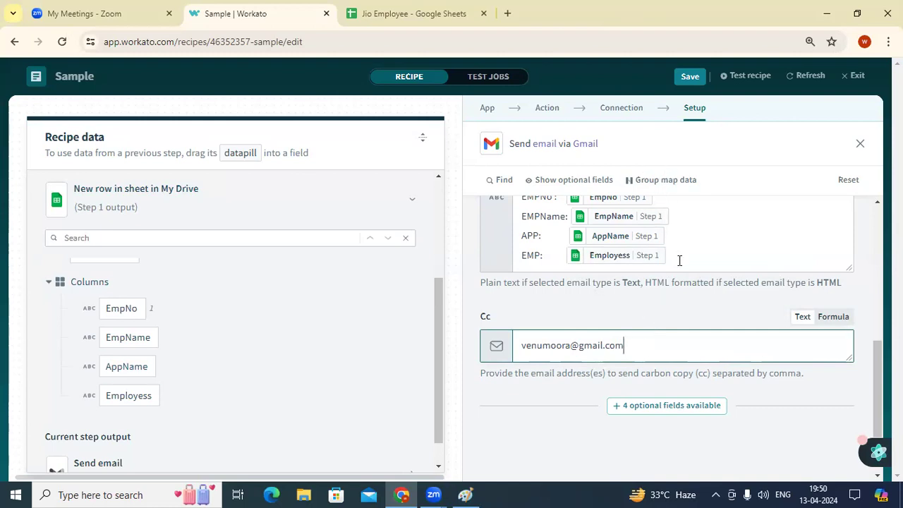
{"action": "left_click", "coordinate": [637, 334]}
{"action": "mouse_move", "coordinate": [358, 120]}
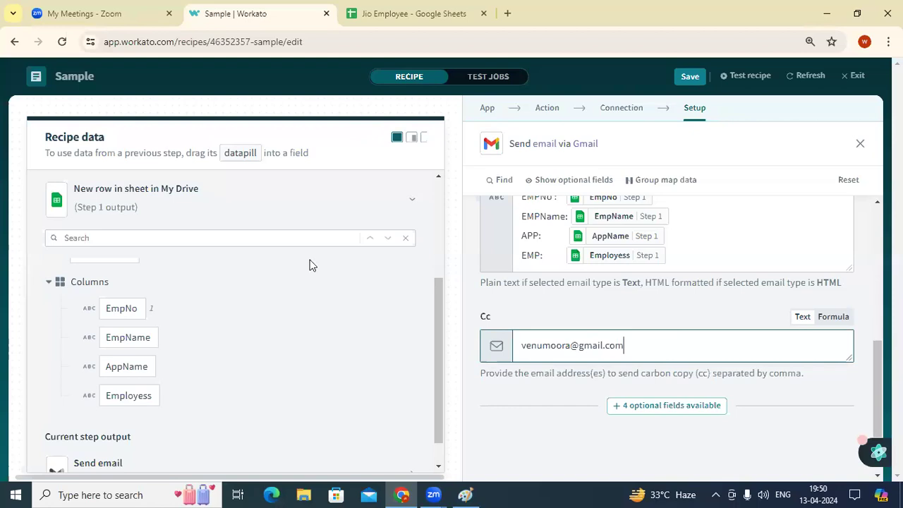
Switch to the Jio Employee spreadsheet, look over its sheets, and open empty cell A5 for editing.
{"action": "key", "text": "ctrl+Tab"}
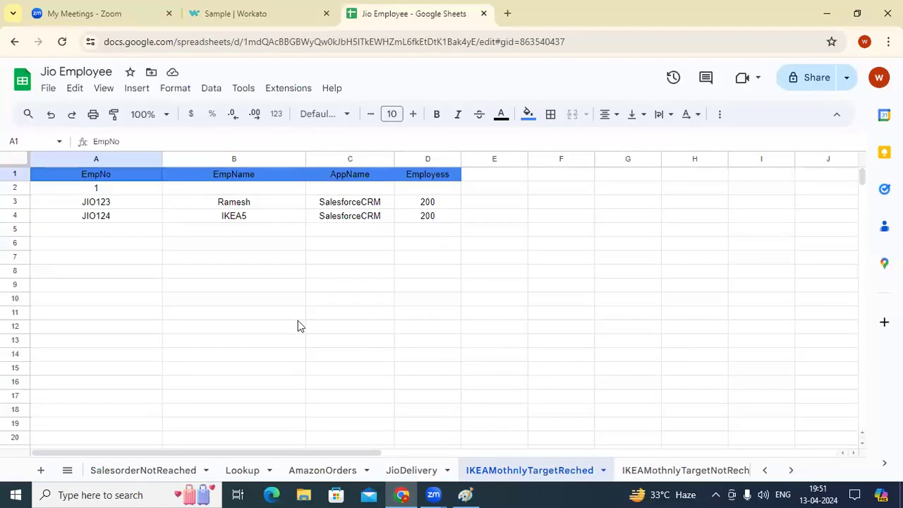
{"action": "left_click", "coordinate": [101, 230]}
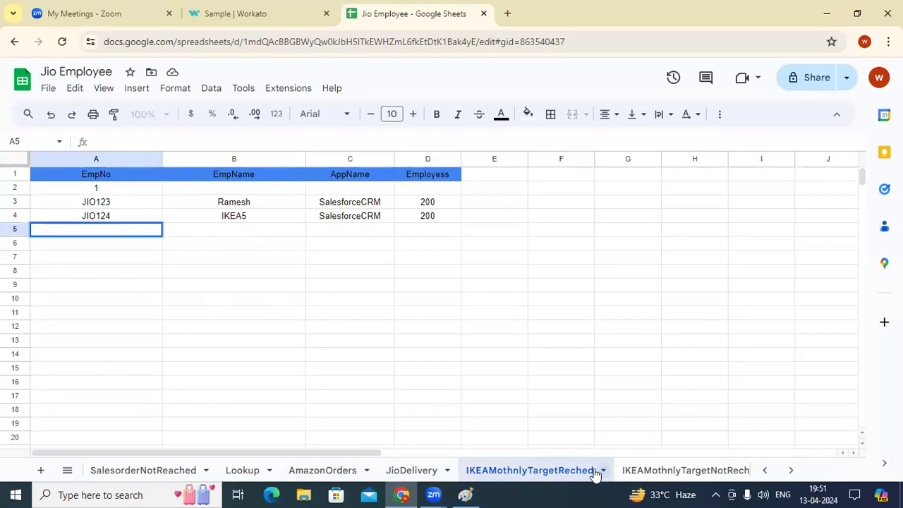
{"action": "left_click", "coordinate": [764, 470]}
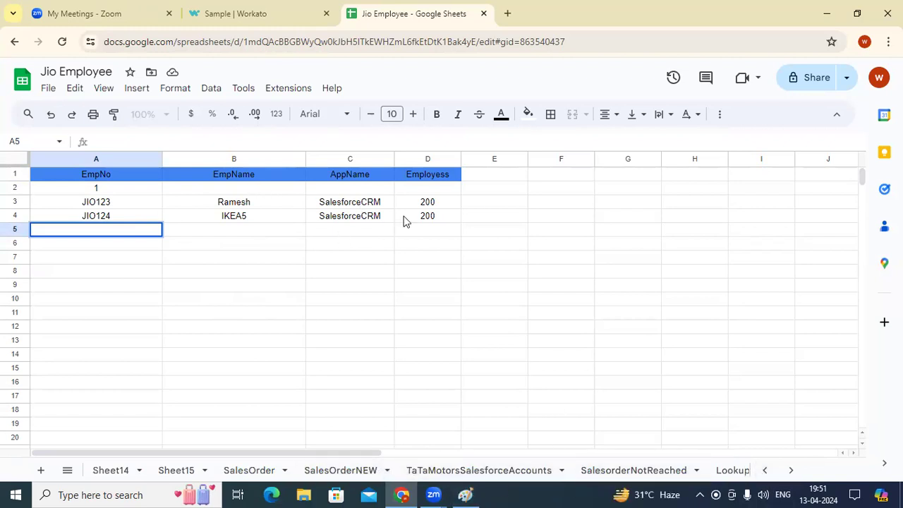
{"action": "left_click", "coordinate": [415, 260]}
{"action": "left_click", "coordinate": [112, 243]}
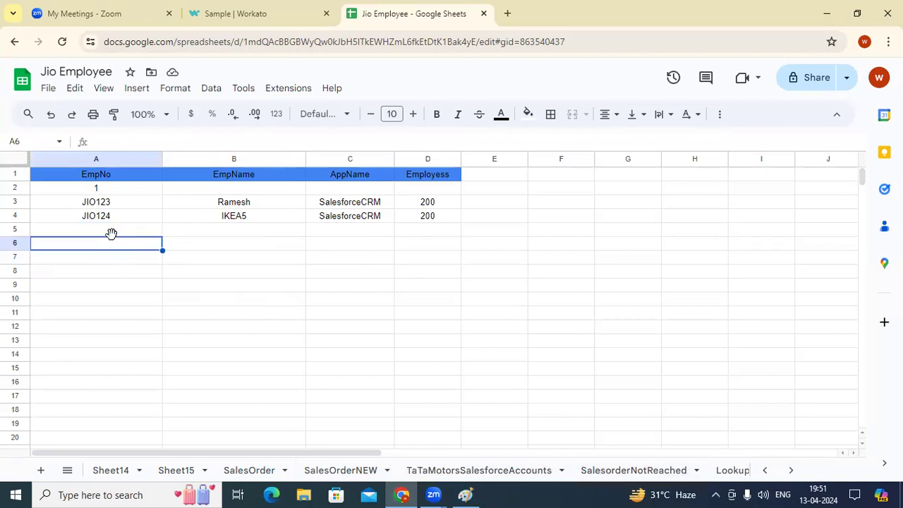
{"action": "left_click", "coordinate": [115, 231]}
{"action": "double_click", "coordinate": [118, 231]}
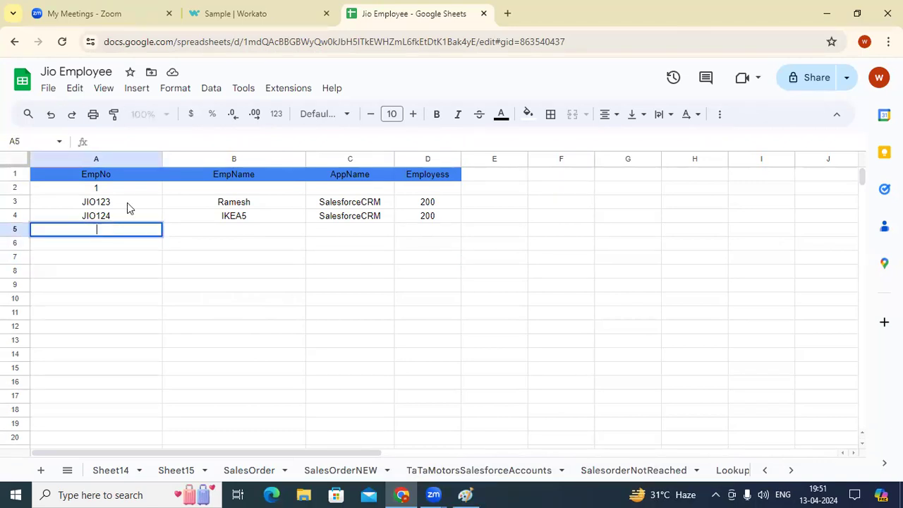
Return to the Workato recipe, review the Gmail fields, and save the recipe with the recipe data collapsed.
{"action": "left_click", "coordinate": [220, 14]}
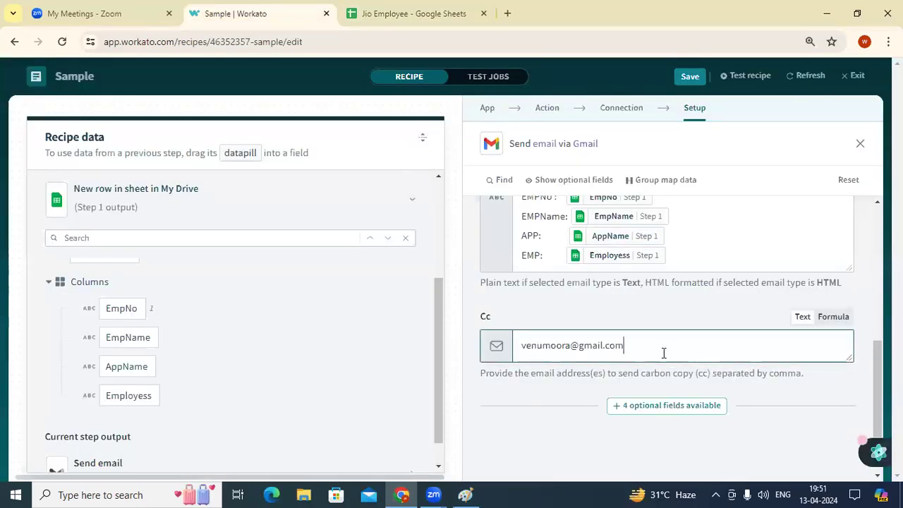
{"action": "scroll", "coordinate": [648, 349], "scroll_direction": "up", "scroll_amount": 4}
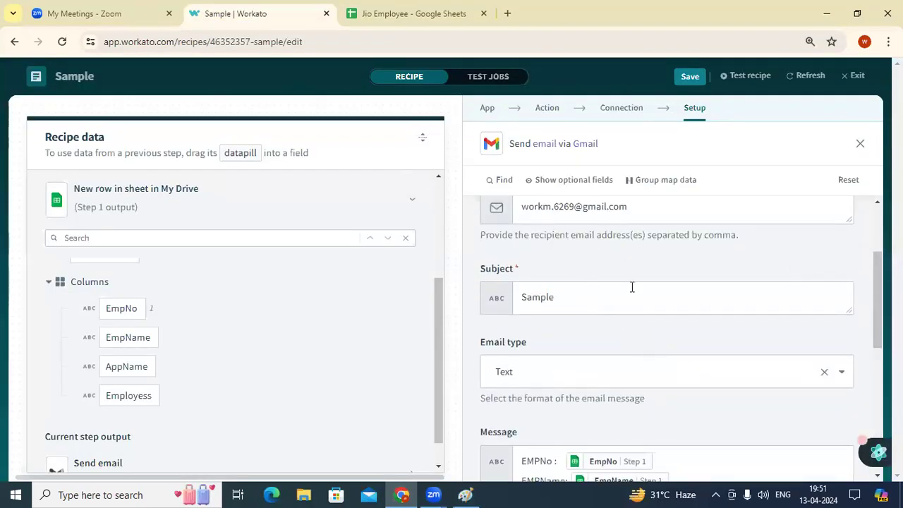
{"action": "scroll", "coordinate": [630, 339], "scroll_direction": "down", "scroll_amount": 2}
{"action": "scroll", "coordinate": [632, 395], "scroll_direction": "down", "scroll_amount": 3}
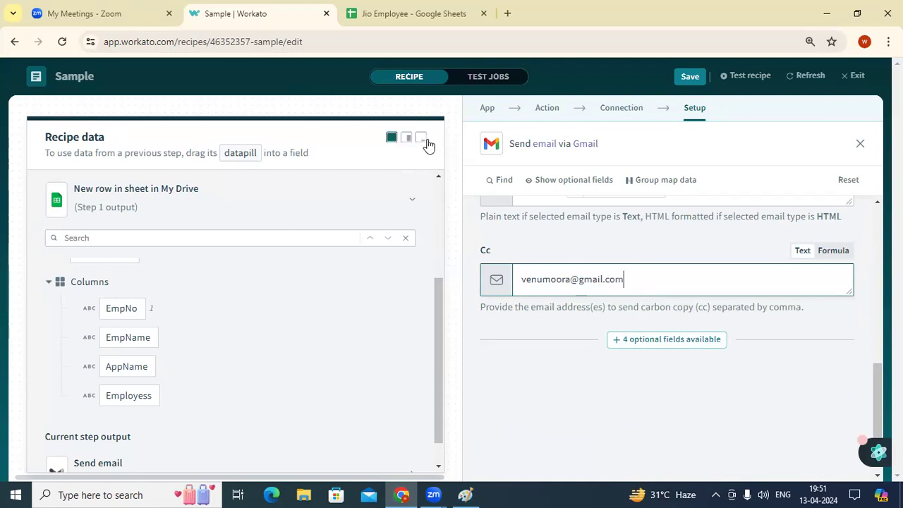
{"action": "left_click", "coordinate": [421, 139]}
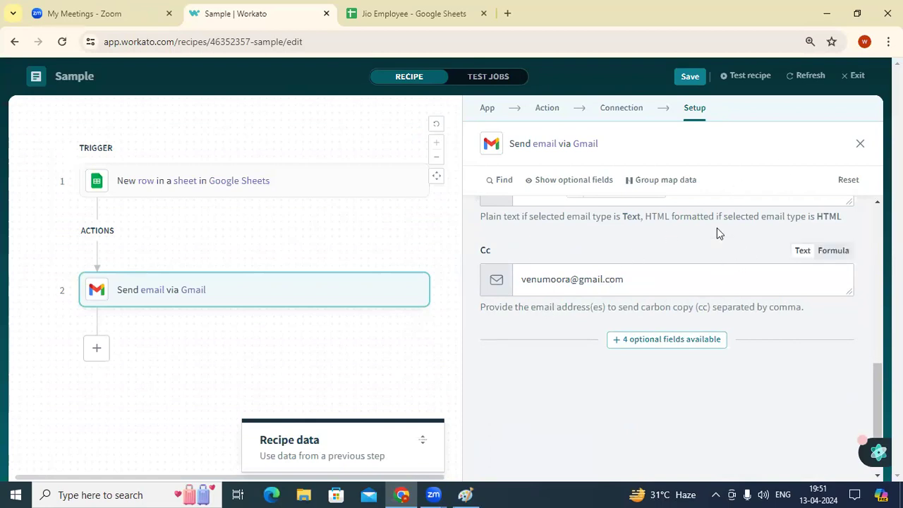
{"action": "left_click", "coordinate": [703, 79]}
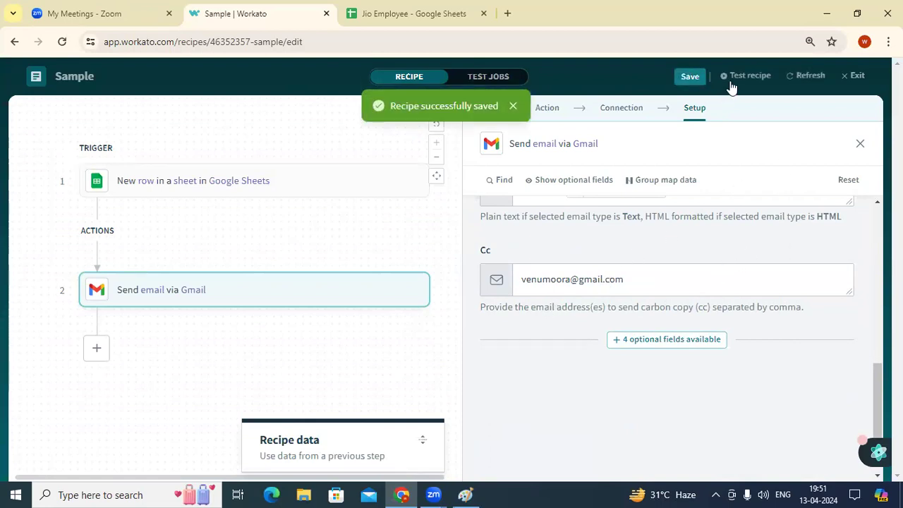
Test the recipe with an immediate trigger check, stop the test, and exit to the Sample recipe page.
{"action": "left_click", "coordinate": [733, 79]}
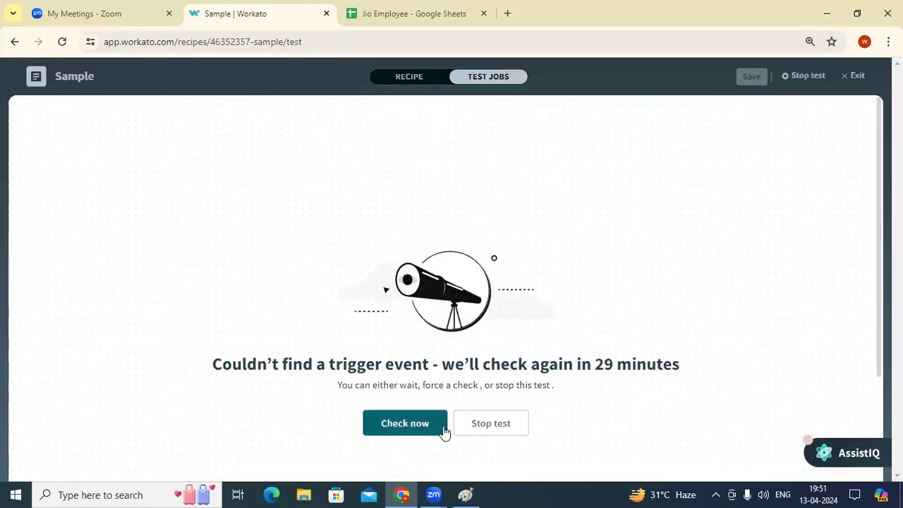
{"action": "left_click", "coordinate": [412, 433]}
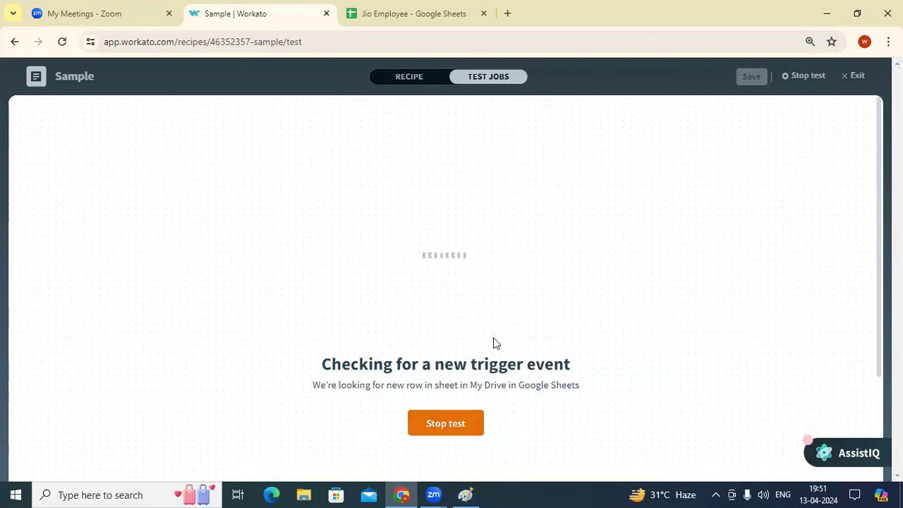
{"action": "left_click", "coordinate": [494, 426]}
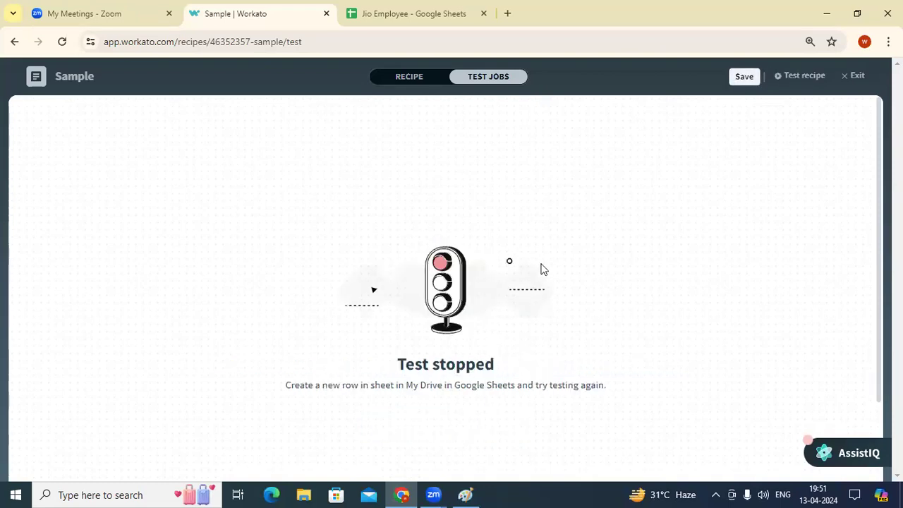
{"action": "left_click", "coordinate": [853, 76]}
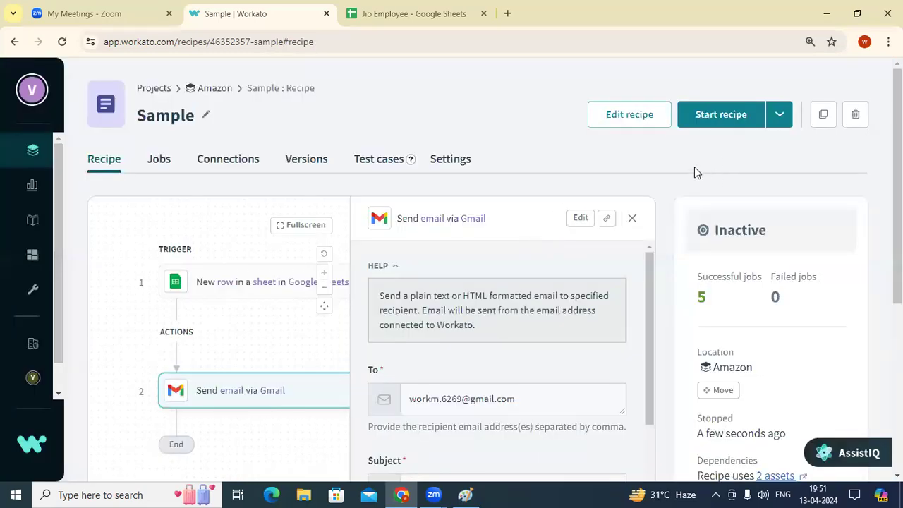
{"action": "scroll", "coordinate": [515, 255], "scroll_direction": "down", "scroll_amount": 1}
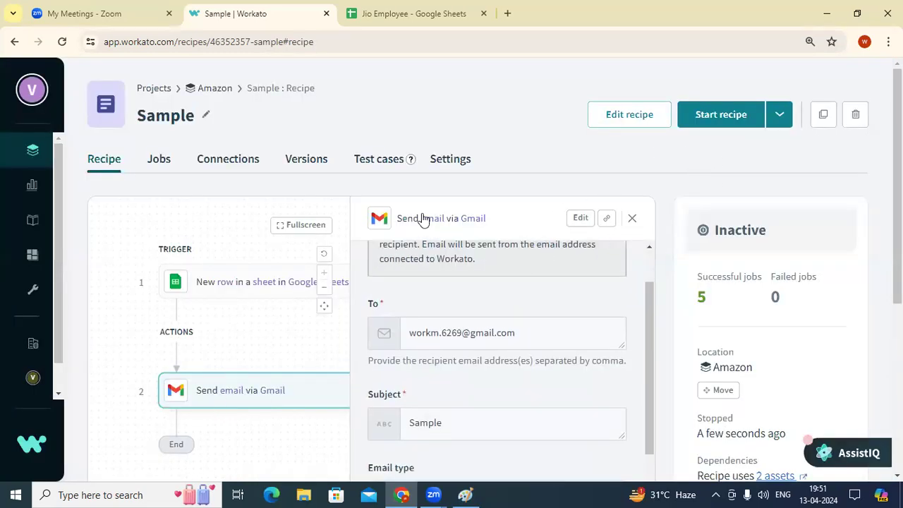
Reopen the Sample recipe for editing, review the Gmail email's fields and mapped message, then save the recipe and exit the editor.
{"action": "left_click", "coordinate": [625, 117]}
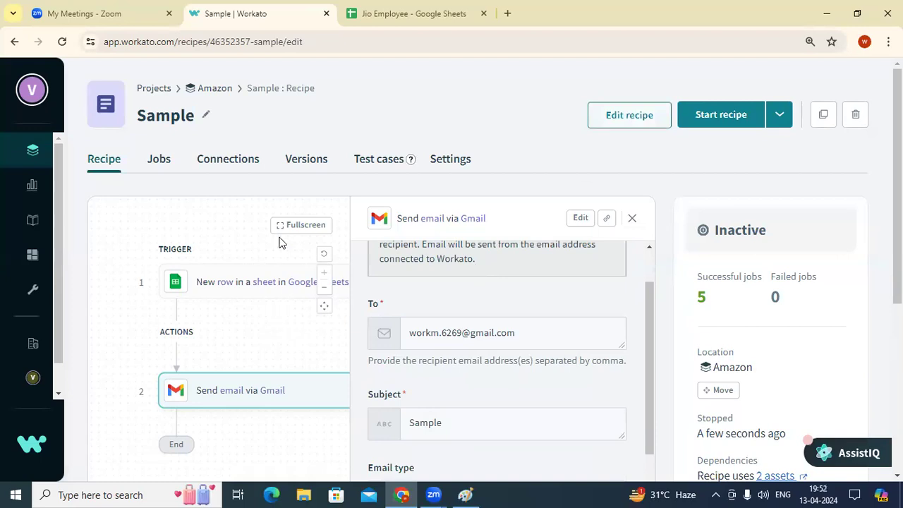
{"action": "scroll", "coordinate": [550, 328], "scroll_direction": "down", "scroll_amount": 3}
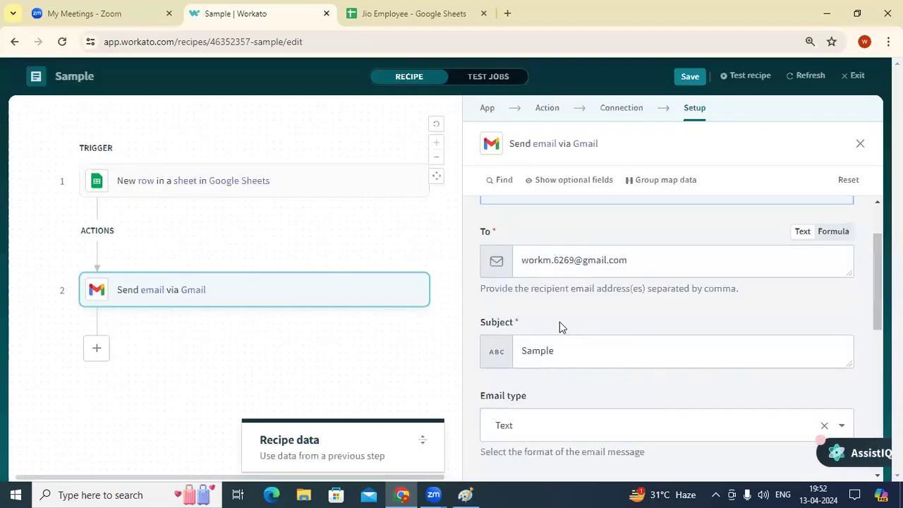
{"action": "scroll", "coordinate": [655, 334], "scroll_direction": "down", "scroll_amount": 3}
{"action": "scroll", "coordinate": [653, 308], "scroll_direction": "up", "scroll_amount": 2}
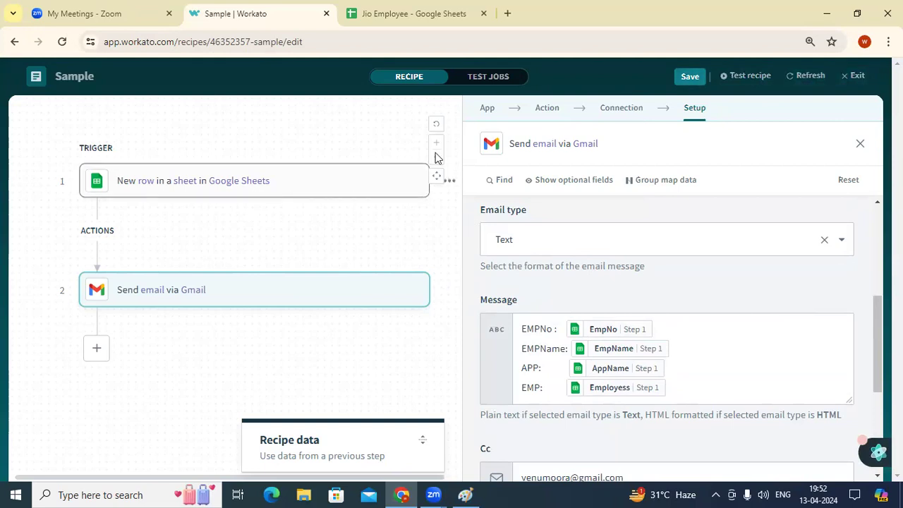
{"action": "left_click", "coordinate": [688, 77]}
{"action": "left_click", "coordinate": [855, 76]}
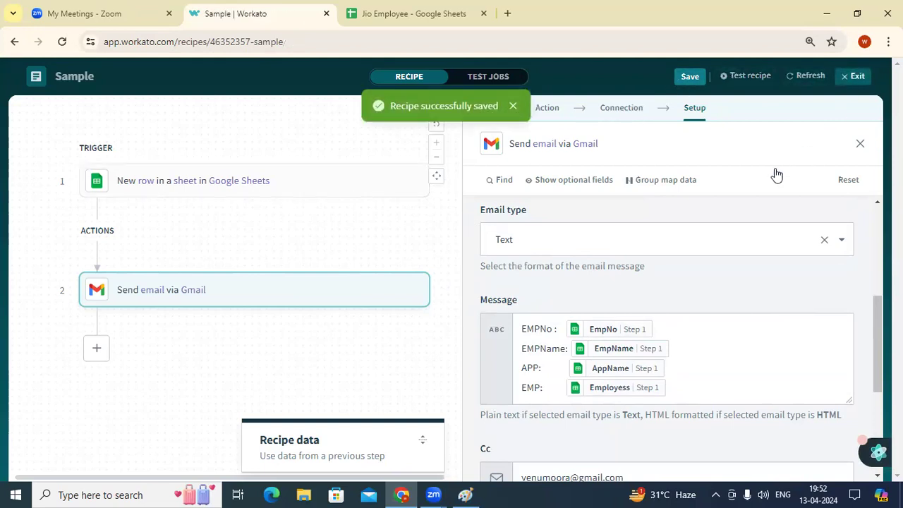
Duplicate the Sample recipe and add "updated" at the beginning of the copy's name.
{"action": "left_click", "coordinate": [821, 117]}
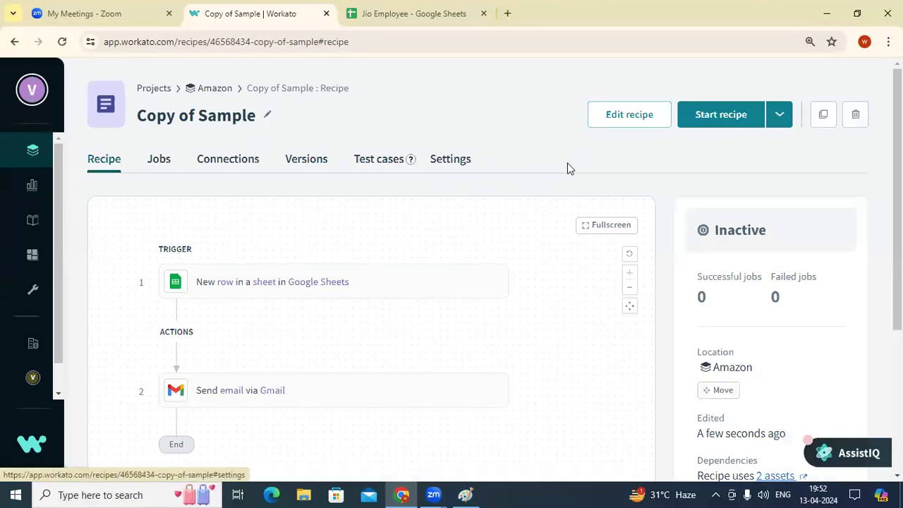
{"action": "left_click_drag", "start_coordinate": [42, 124], "coordinate": [285, 125]}
{"action": "left_click", "coordinate": [196, 114]}
{"action": "left_click_drag", "start_coordinate": [196, 115], "coordinate": [139, 118]}
{"action": "left_click", "coordinate": [139, 117]}
{"action": "type", "text": "updated"}
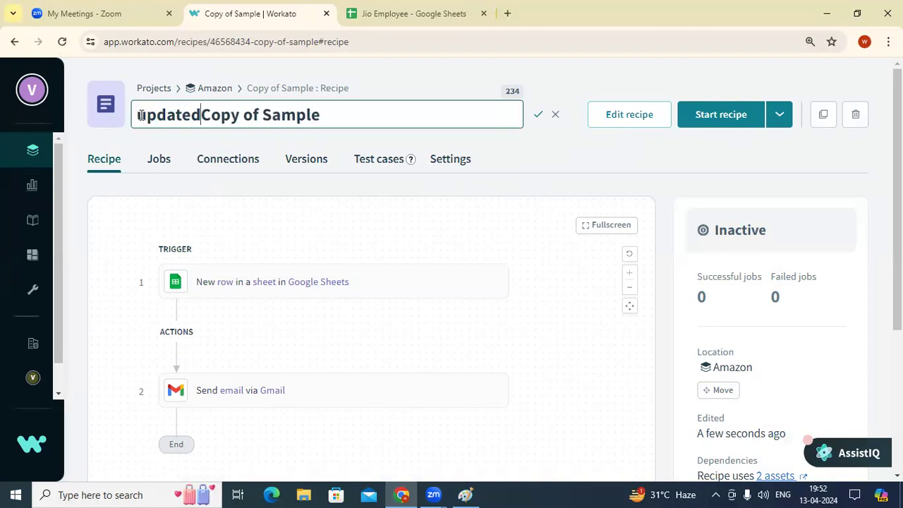
Save the recipe name as "updated Copy of Sample", open the recipe for editing and run a test of it.
{"action": "left_click", "coordinate": [538, 114]}
{"action": "left_click", "coordinate": [646, 120]}
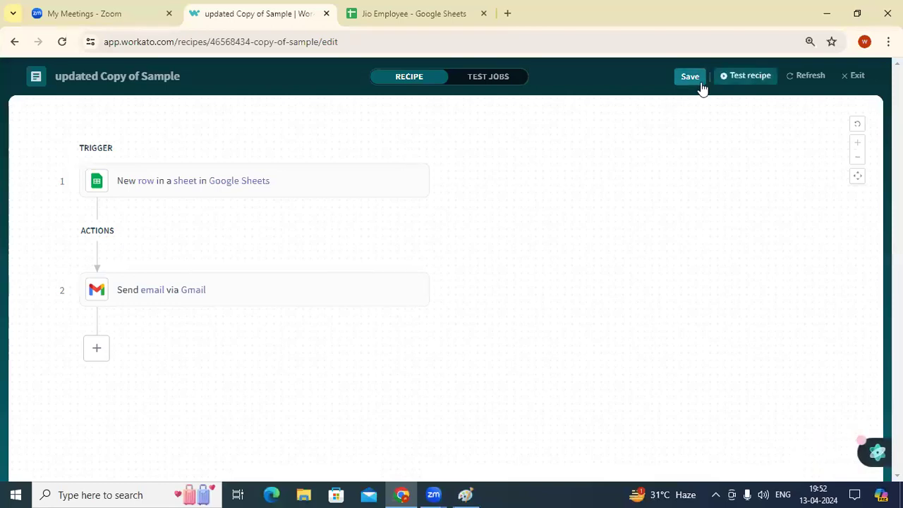
{"action": "left_click", "coordinate": [701, 84]}
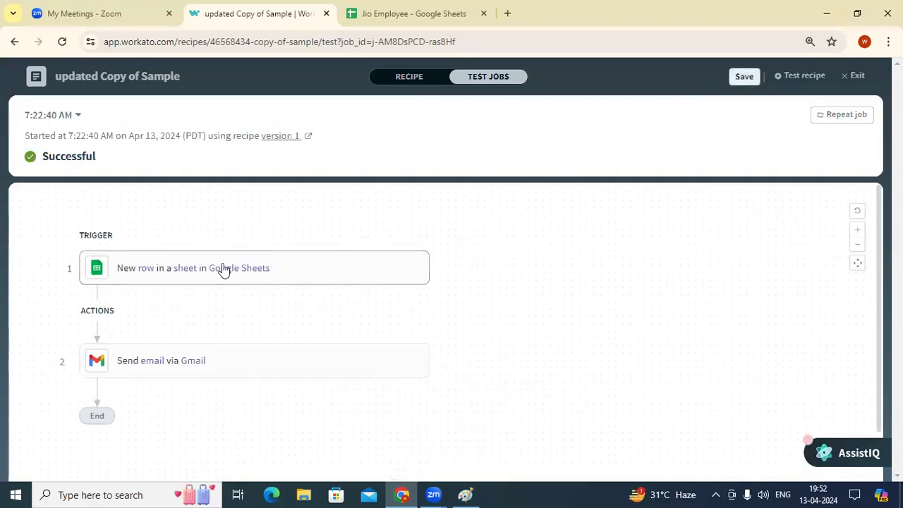
Examine the Google Sheets trigger's test output with its Columns expanded, and compare it with A2:D2 in the Jio Employee sheet.
{"action": "left_click", "coordinate": [223, 269]}
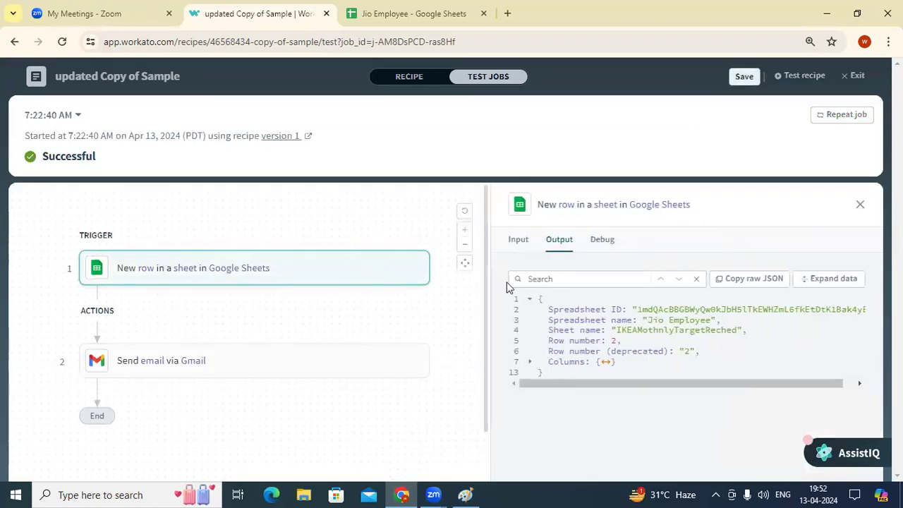
{"action": "left_click", "coordinate": [606, 361]}
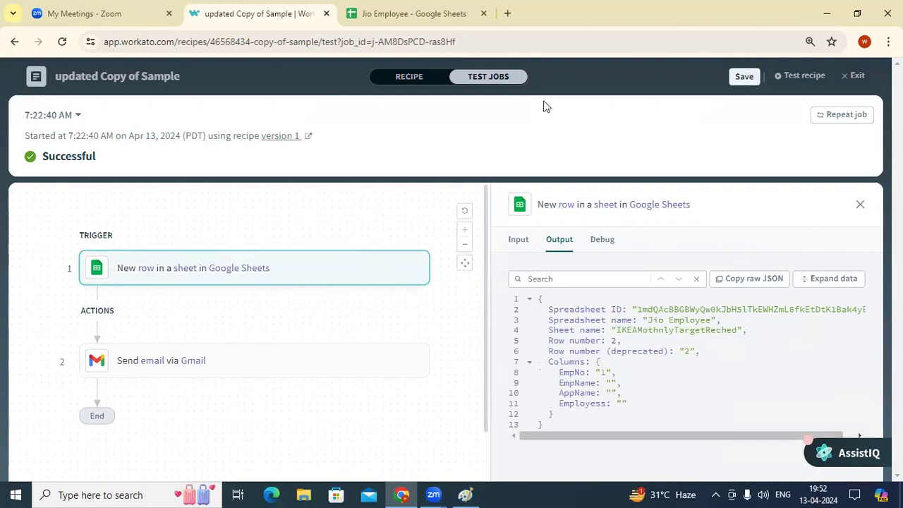
{"action": "left_click", "coordinate": [428, 12]}
{"action": "left_click_drag", "start_coordinate": [90, 187], "coordinate": [429, 186]}
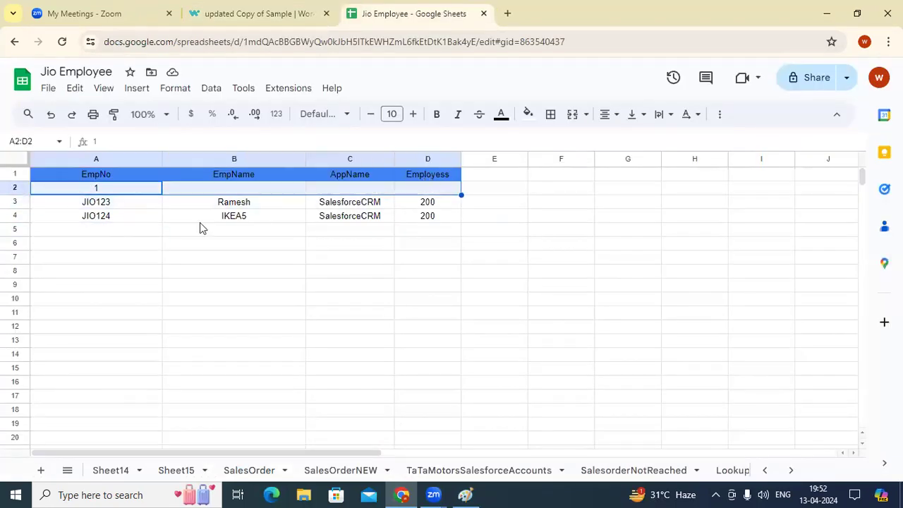
Run a second recipe test in Workato and open the newest Sample email through Gmail in a new browser tab.
{"action": "left_click", "coordinate": [268, 10]}
{"action": "left_click", "coordinate": [799, 76]}
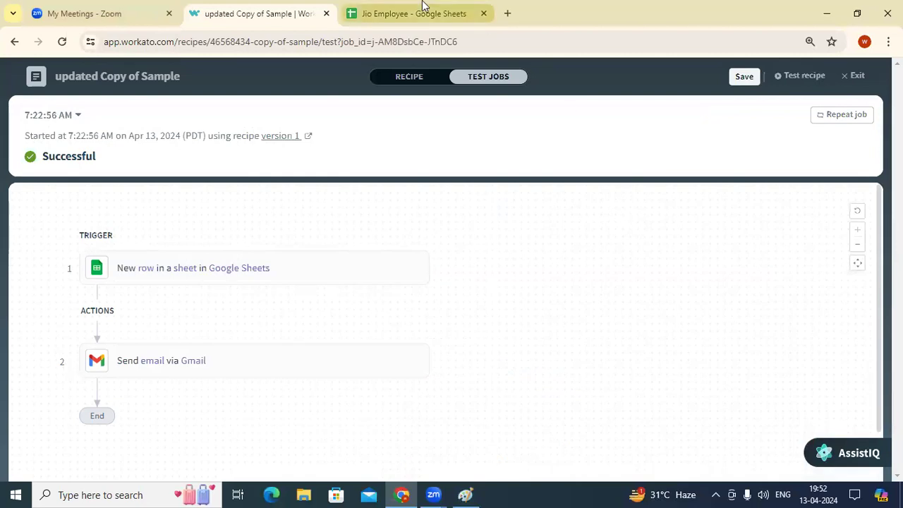
{"action": "left_click", "coordinate": [426, 13]}
{"action": "left_click", "coordinate": [508, 14]}
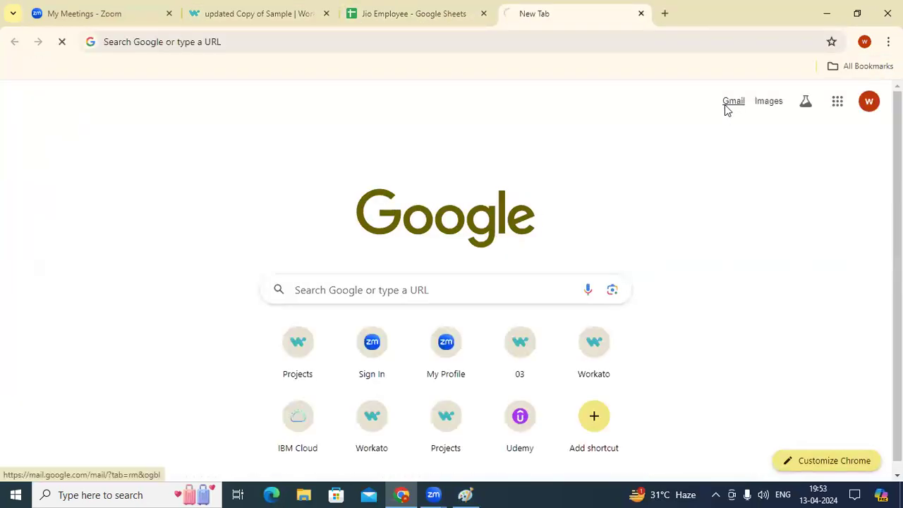
{"action": "left_click", "coordinate": [733, 103]}
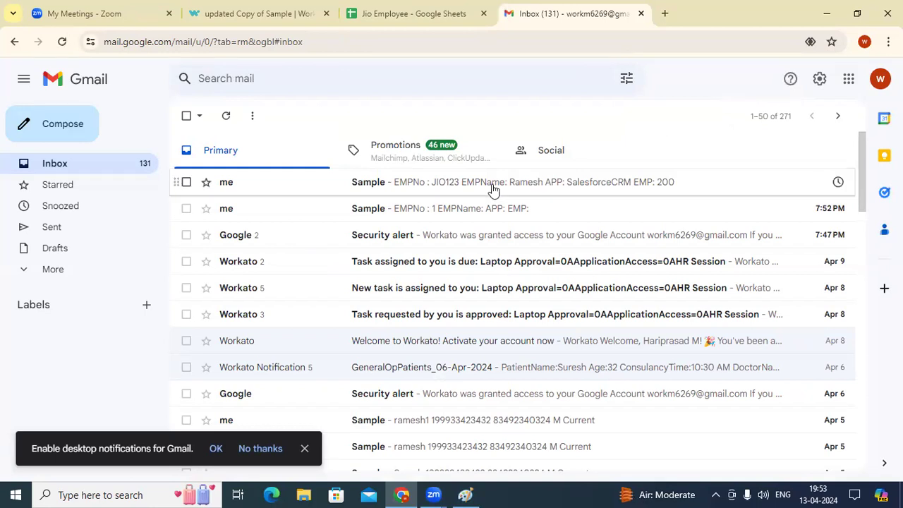
{"action": "left_click", "coordinate": [451, 188]}
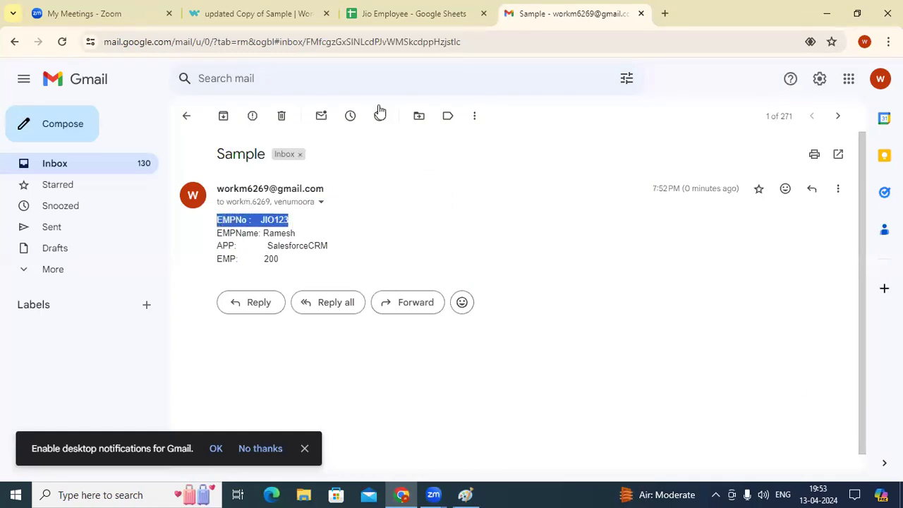
Compare the employee details in the two newest Sample emails in Gmail with the rows of the Jio Employee sheet.
{"action": "left_click", "coordinate": [397, 14]}
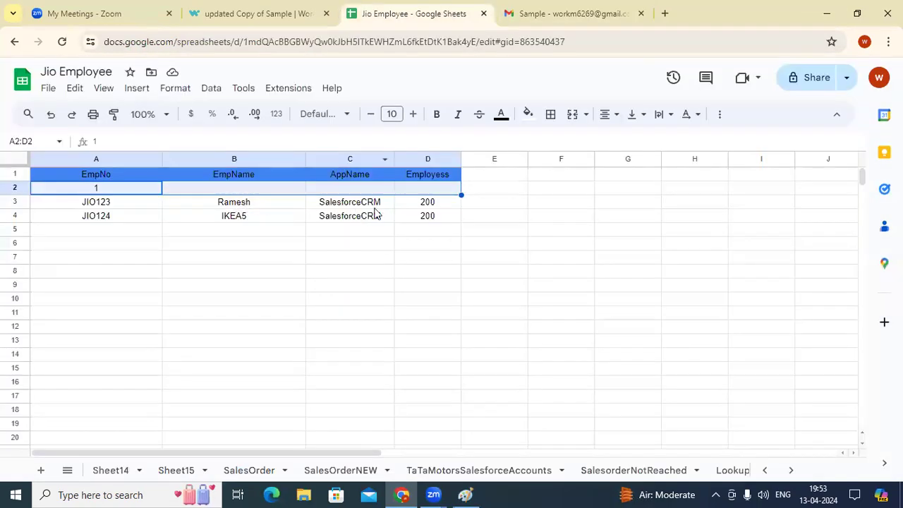
{"action": "left_click", "coordinate": [296, 7]}
{"action": "left_click", "coordinate": [583, 24]}
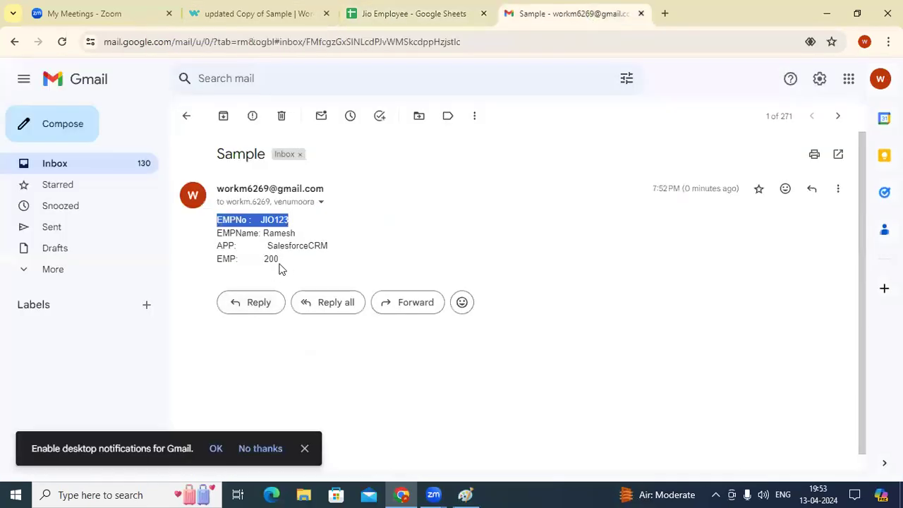
{"action": "left_click_drag", "start_coordinate": [255, 233], "coordinate": [215, 243]}
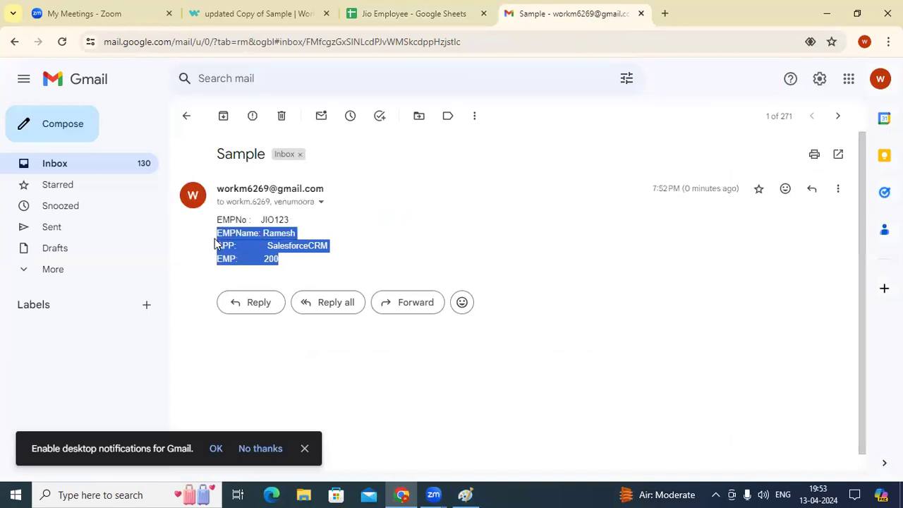
{"action": "left_click", "coordinate": [67, 170]}
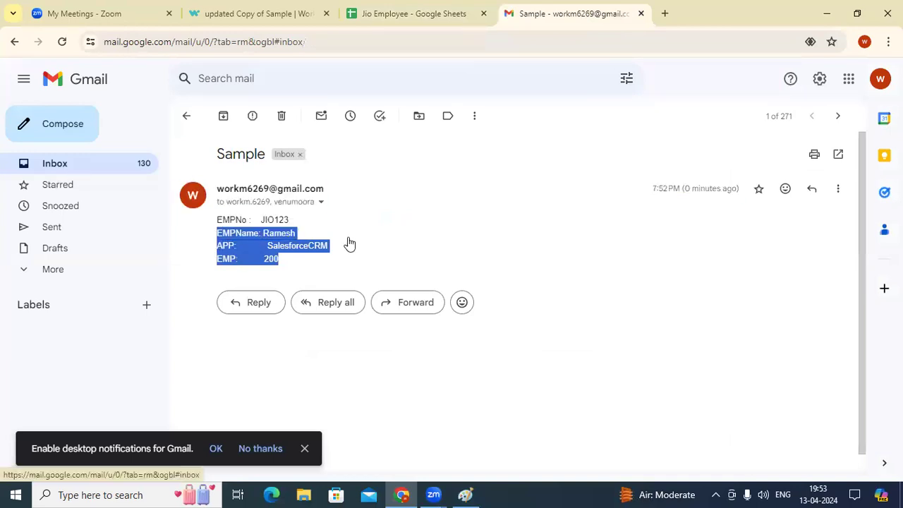
{"action": "left_click", "coordinate": [393, 209]}
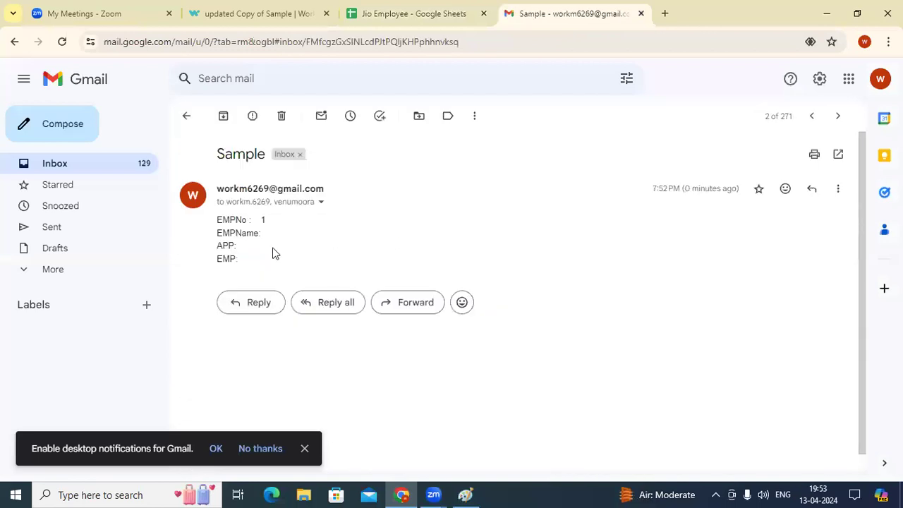
{"action": "left_click", "coordinate": [438, 13]}
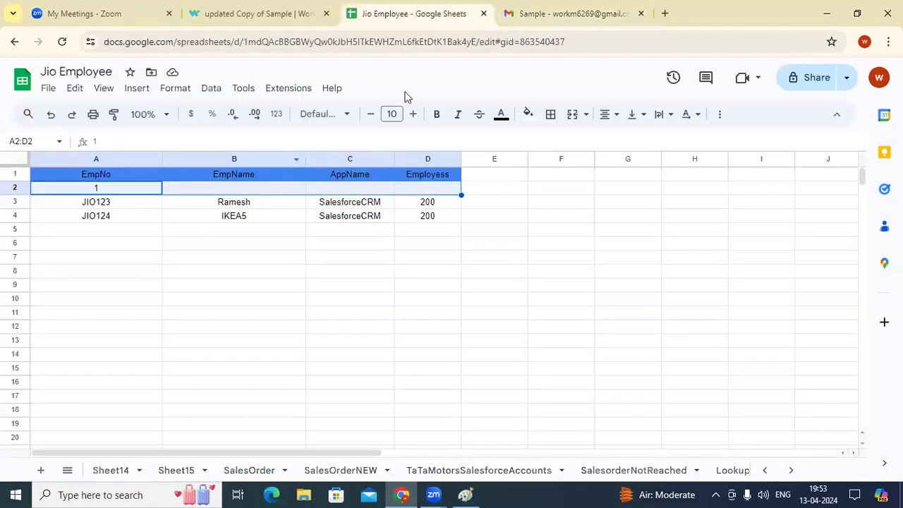
Test the recipe again in Workato, and open the latest Sample email from the Gmail inbox to check its details.
{"action": "key", "text": "ctrl+shift+Tab"}
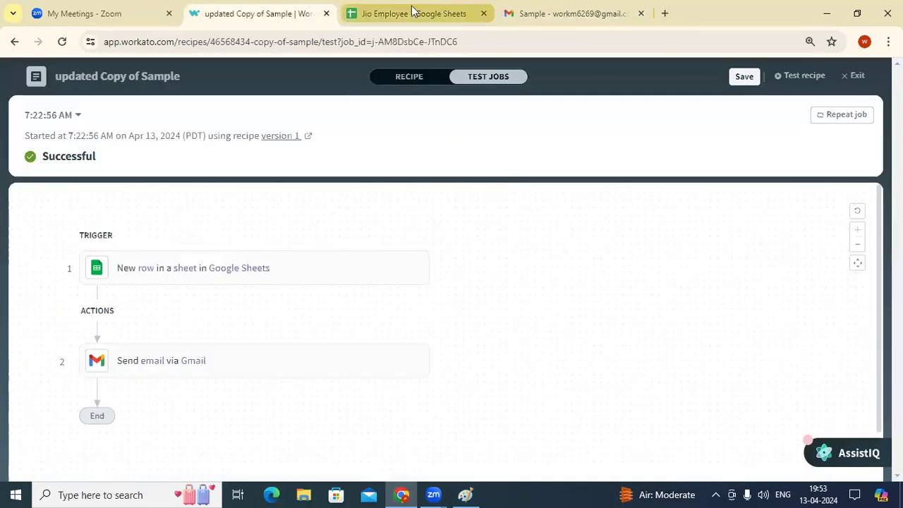
{"action": "left_click", "coordinate": [799, 76]}
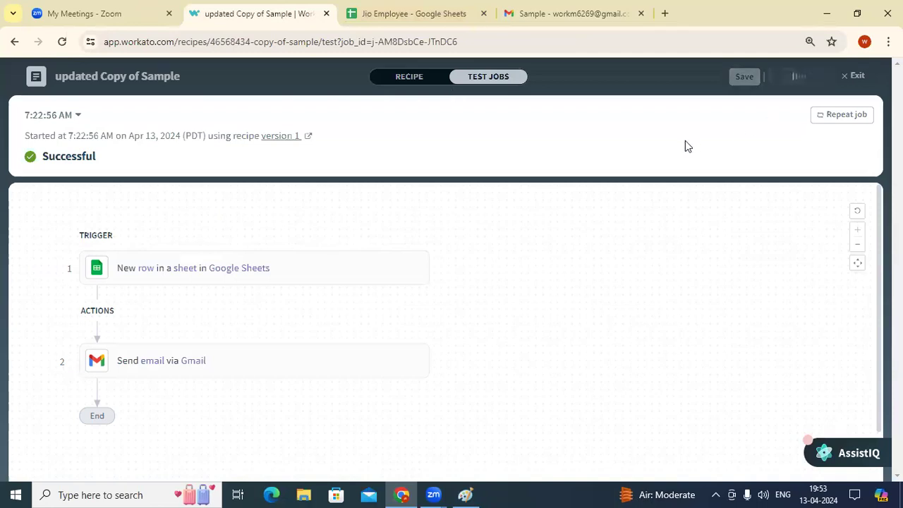
{"action": "left_click", "coordinate": [419, 8]}
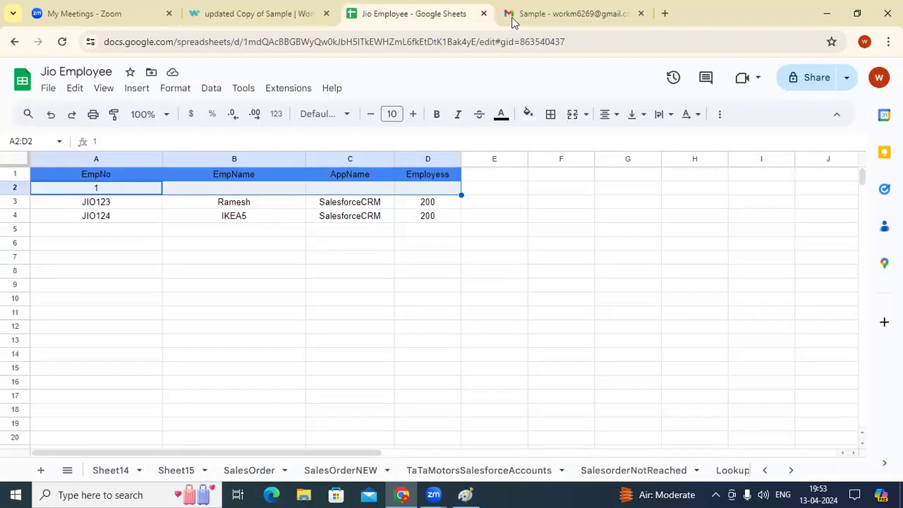
{"action": "left_click", "coordinate": [514, 20]}
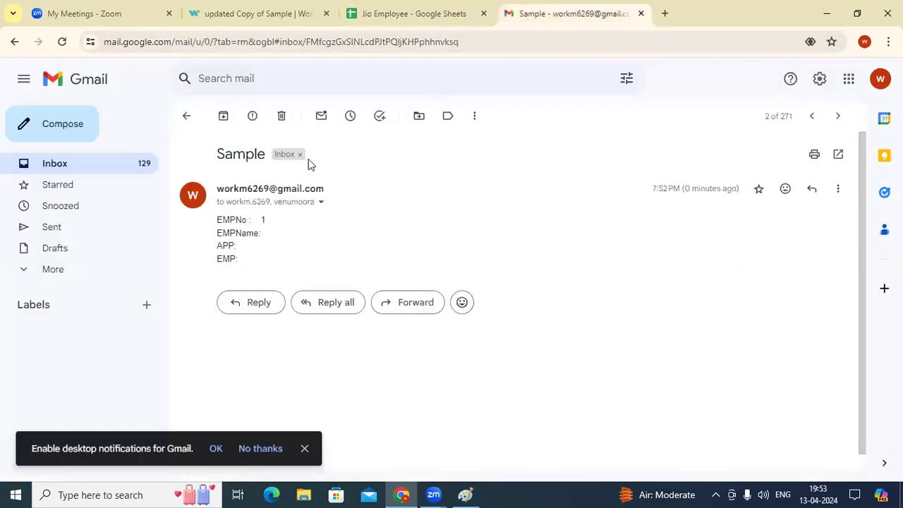
{"action": "left_click", "coordinate": [79, 161]}
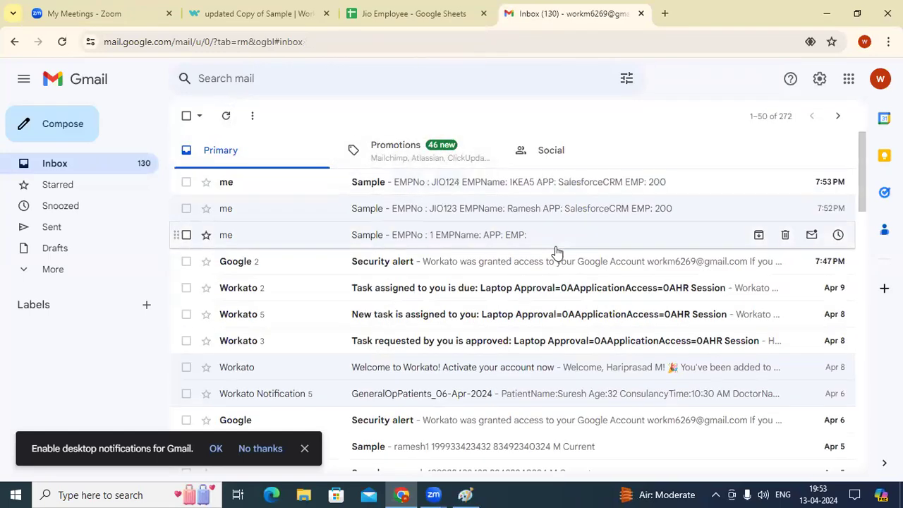
{"action": "left_click", "coordinate": [495, 189]}
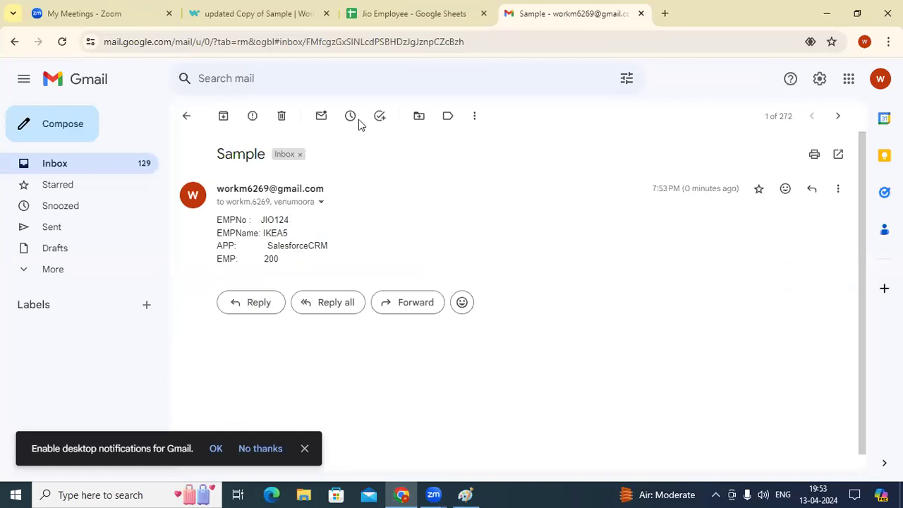
Switch back to Workato and start another test of the recipe.
{"action": "left_click", "coordinate": [196, 16]}
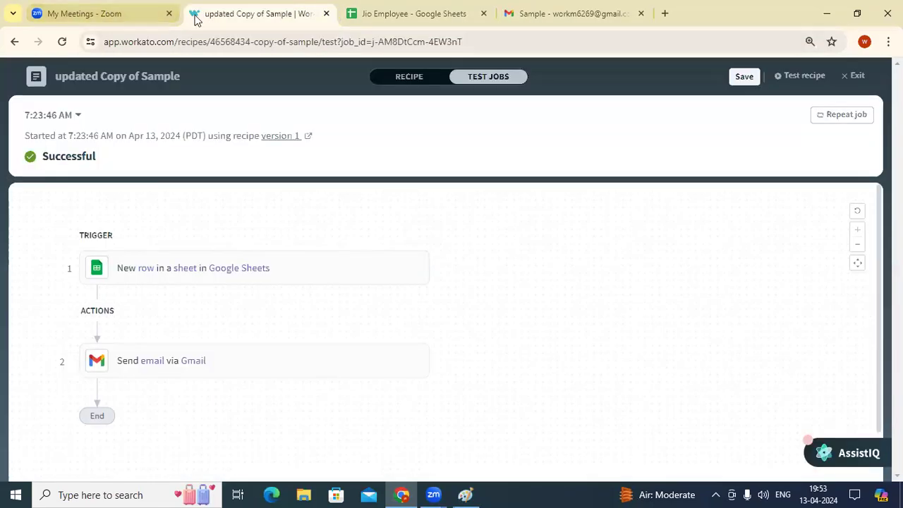
{"action": "left_click", "coordinate": [800, 75]}
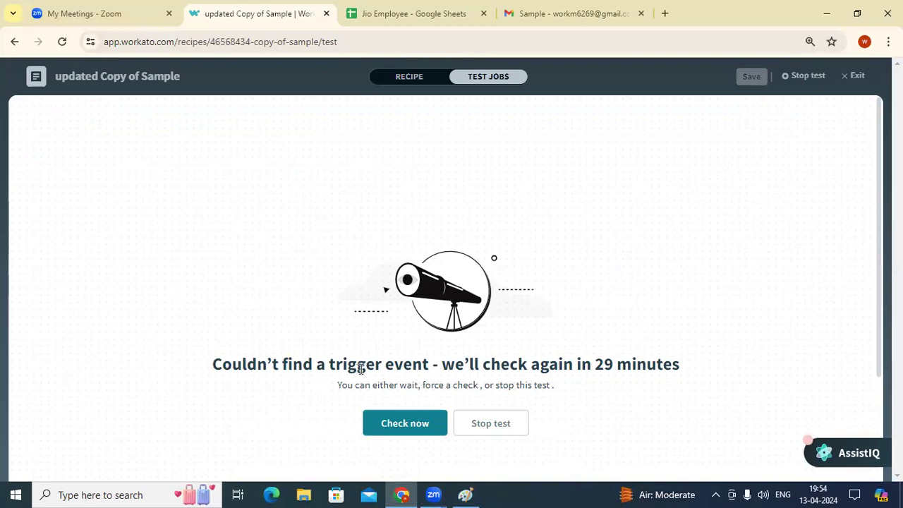
Start a new record in row 5 of the Jio Employee sheet with an employee number and an employee name.
{"action": "left_click", "coordinate": [416, 14]}
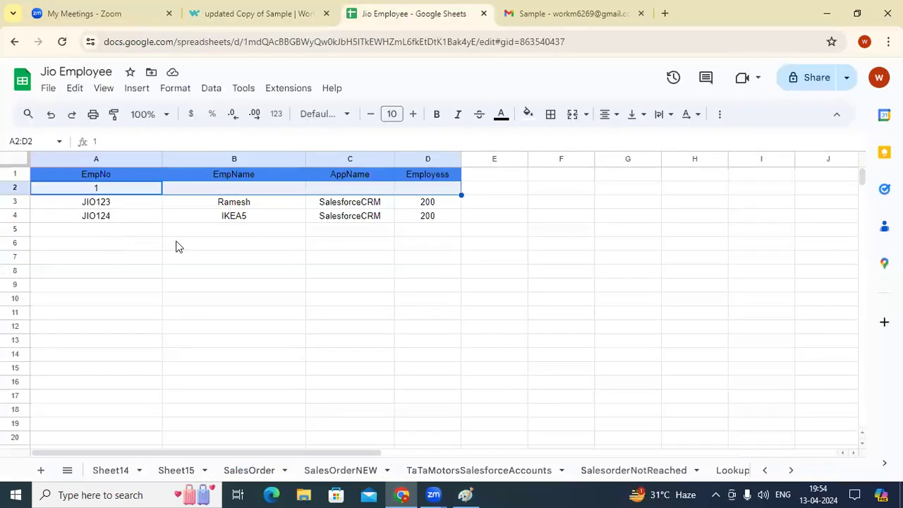
{"action": "left_click", "coordinate": [106, 222]}
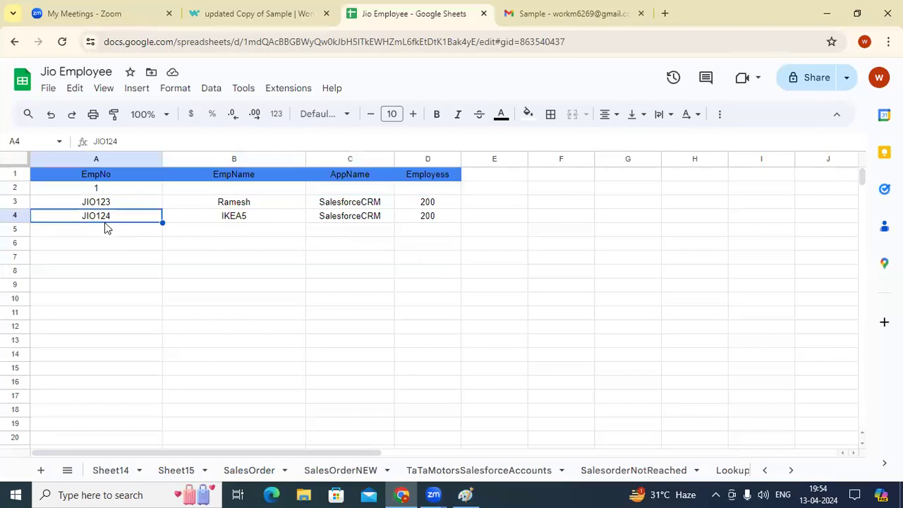
{"action": "double_click", "coordinate": [105, 226]}
{"action": "type", "text": "Jio"}
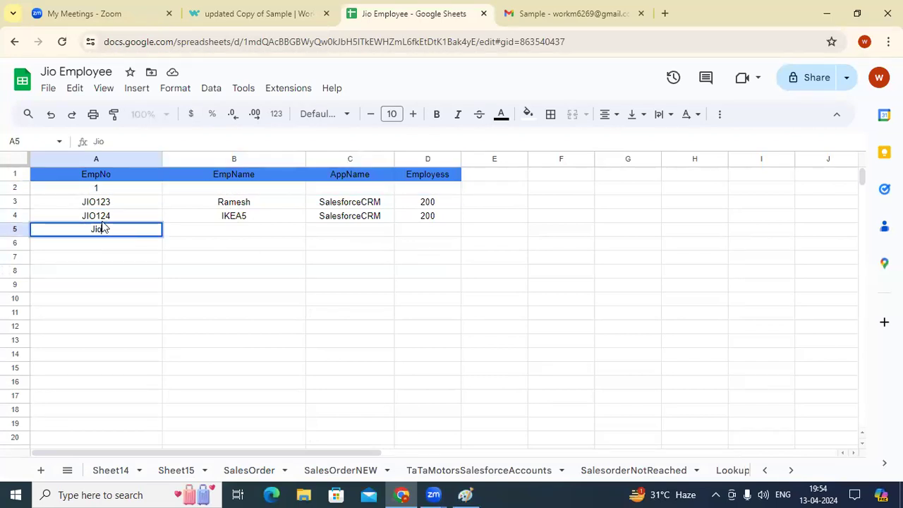
{"action": "type", "text": "222"}
{"action": "left_click", "coordinate": [243, 231]}
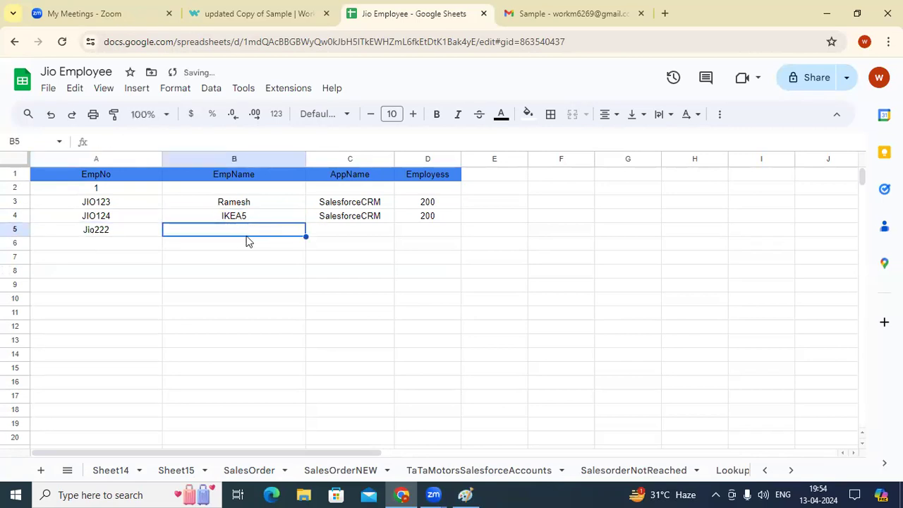
{"action": "double_click", "coordinate": [249, 233]}
{"action": "type", "text": "Charan"}
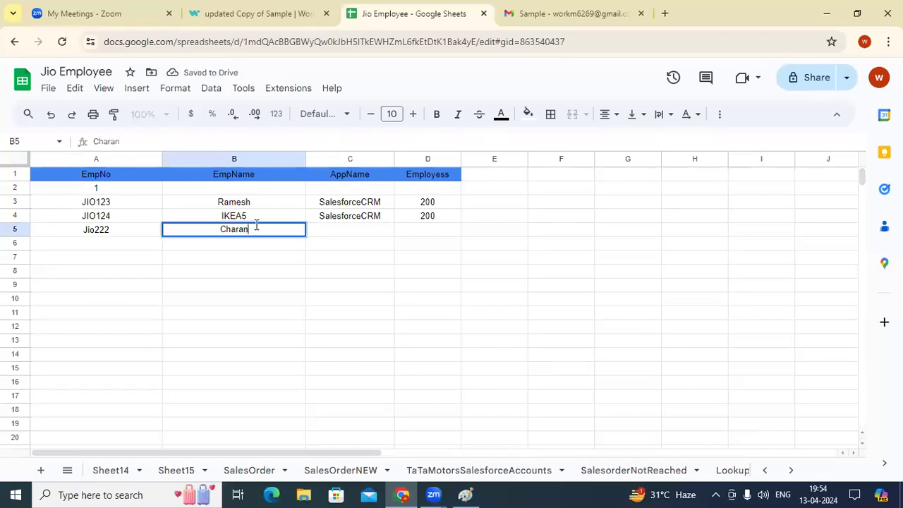
Complete row 5 with JAVA as the AppName and 100 as the Employess value.
{"action": "double_click", "coordinate": [346, 228]}
{"action": "type", "text": "JAVA"}
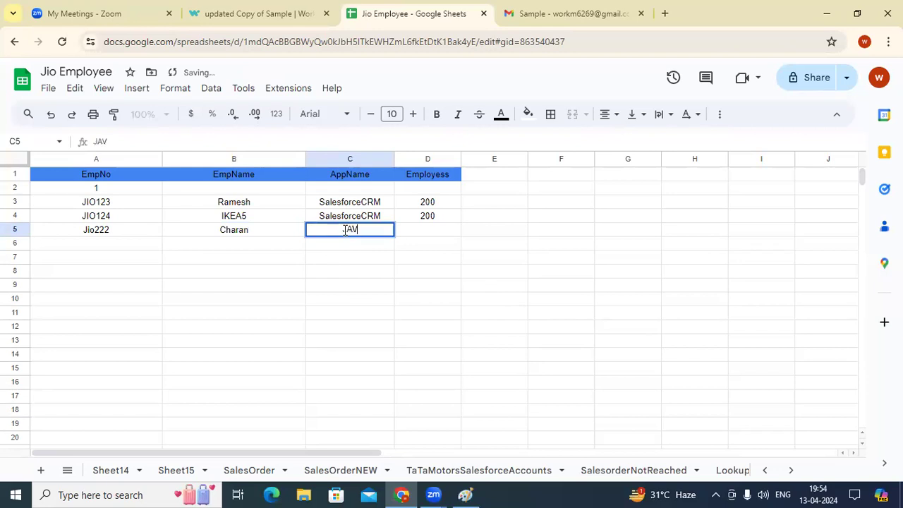
{"action": "left_click", "coordinate": [441, 230]}
{"action": "type", "text": "100"}
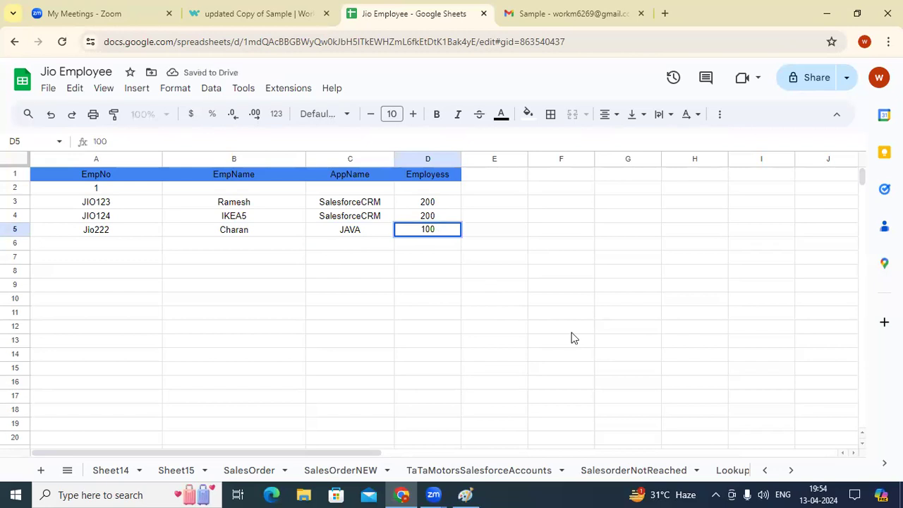
{"action": "left_click", "coordinate": [572, 336]}
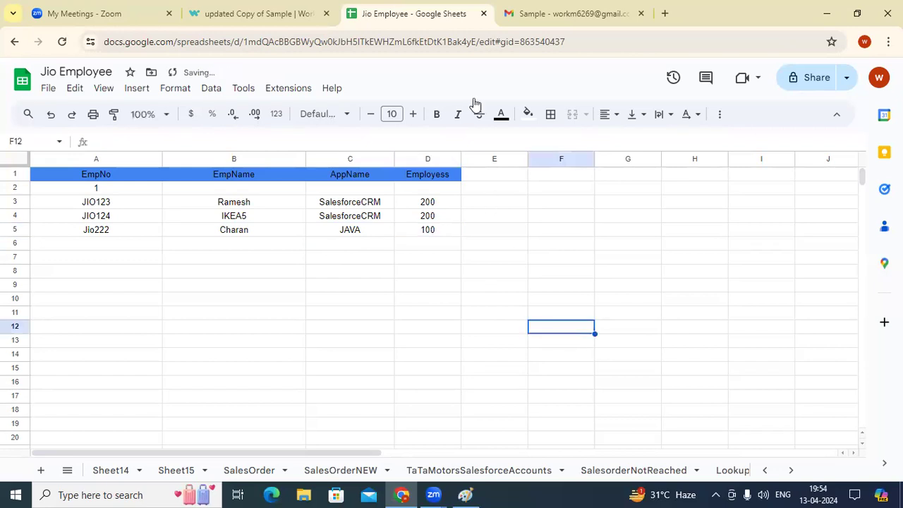
Force a trigger check for the waiting Workato test, and open the newest Sample email in Gmail to view the new row's details.
{"action": "left_click", "coordinate": [287, 6]}
{"action": "left_click", "coordinate": [432, 424]}
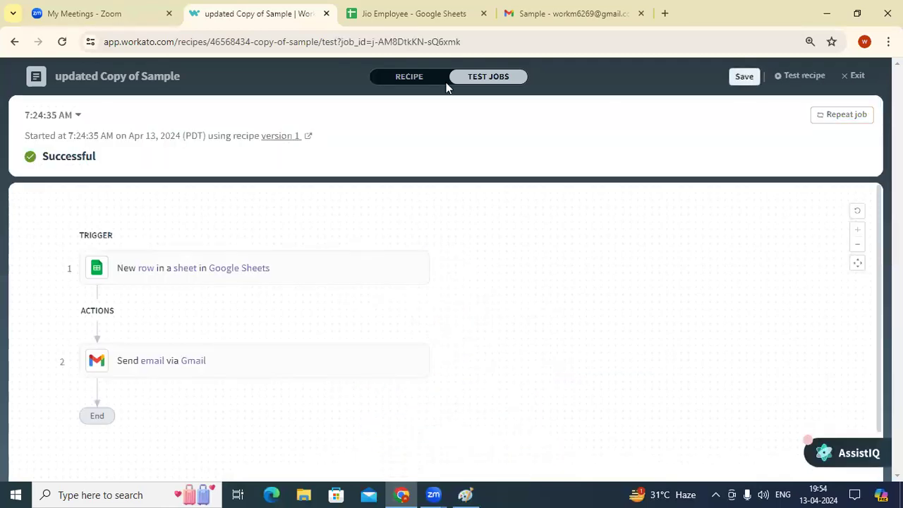
{"action": "left_click", "coordinate": [484, 6]}
{"action": "left_click", "coordinate": [573, 5]}
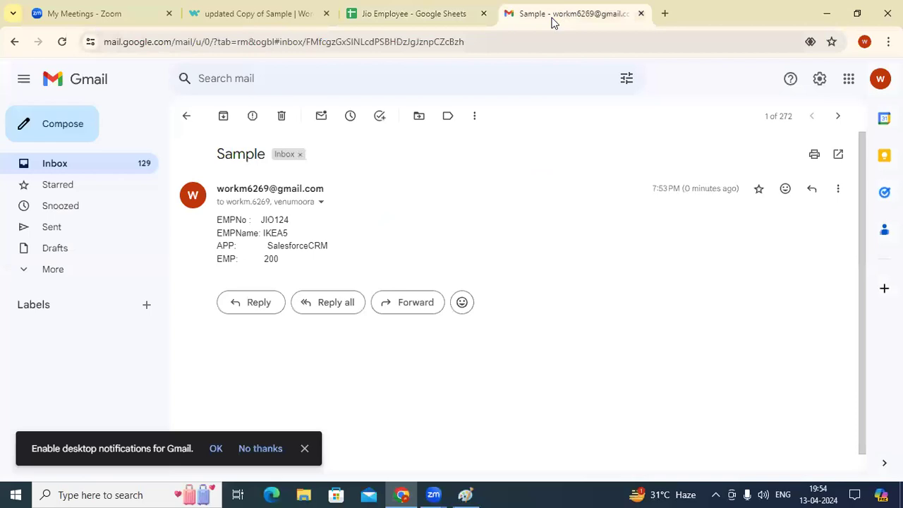
{"action": "left_click", "coordinate": [130, 159]}
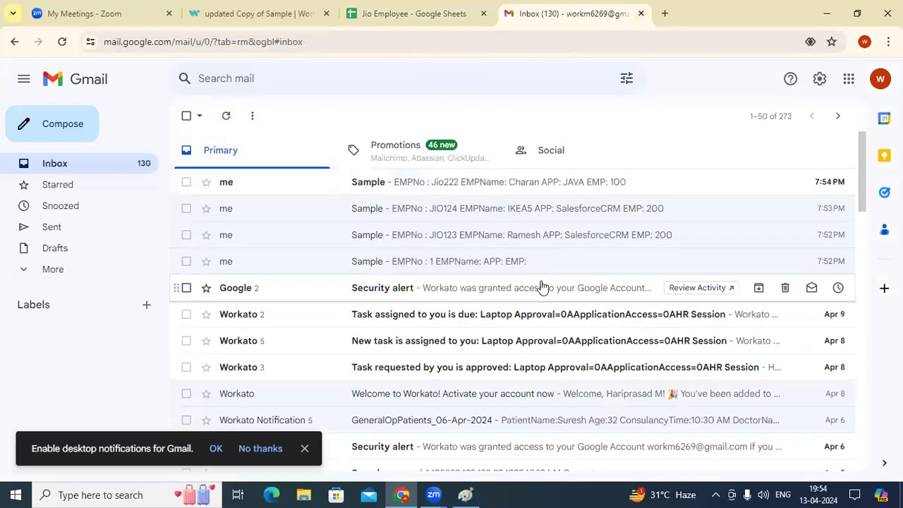
{"action": "left_click", "coordinate": [531, 185]}
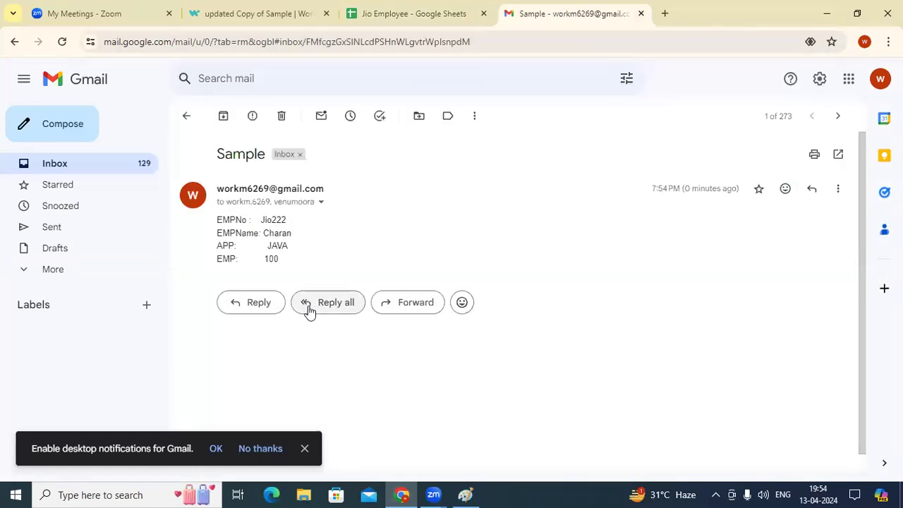
Leave the test job view in Workato and start the updated Copy of Sample recipe, then compare with the Jio Employee sheet.
{"action": "left_click", "coordinate": [297, 7]}
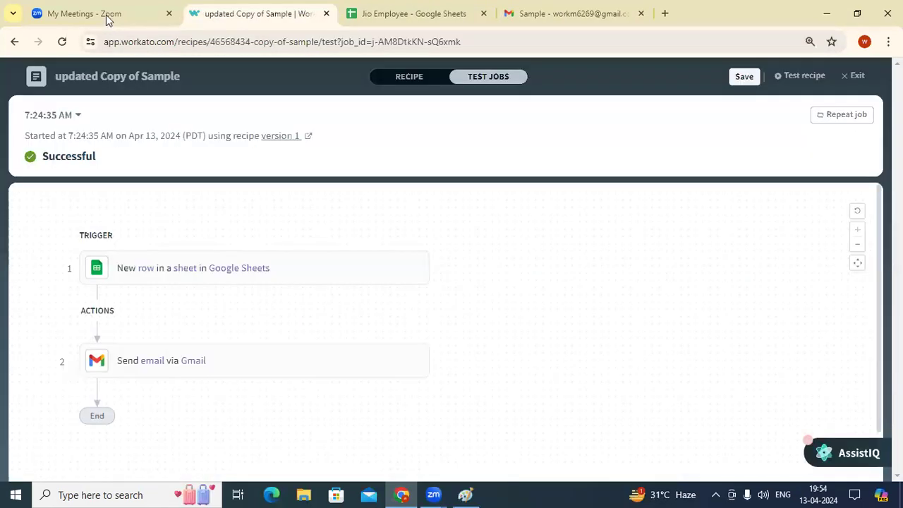
{"action": "left_click", "coordinate": [106, 15]}
{"action": "left_click", "coordinate": [310, 13]}
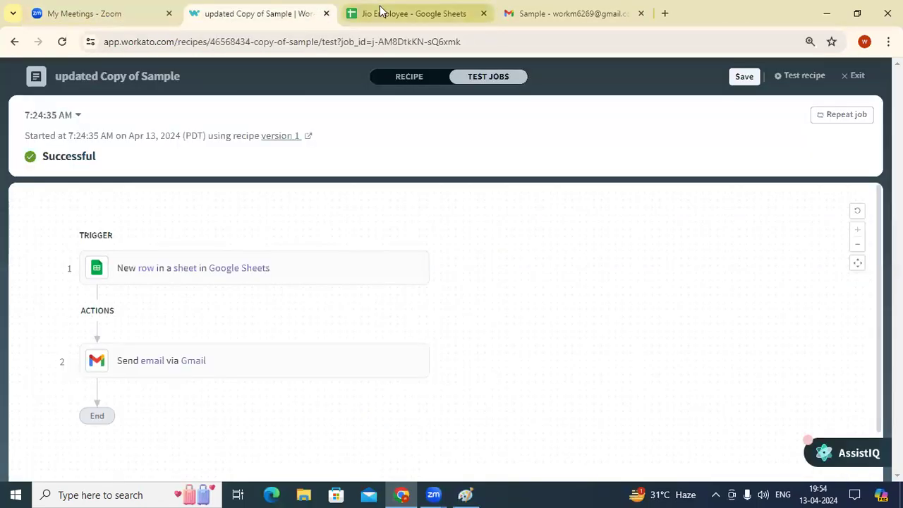
{"action": "left_click", "coordinate": [865, 83]}
{"action": "left_click", "coordinate": [727, 117]}
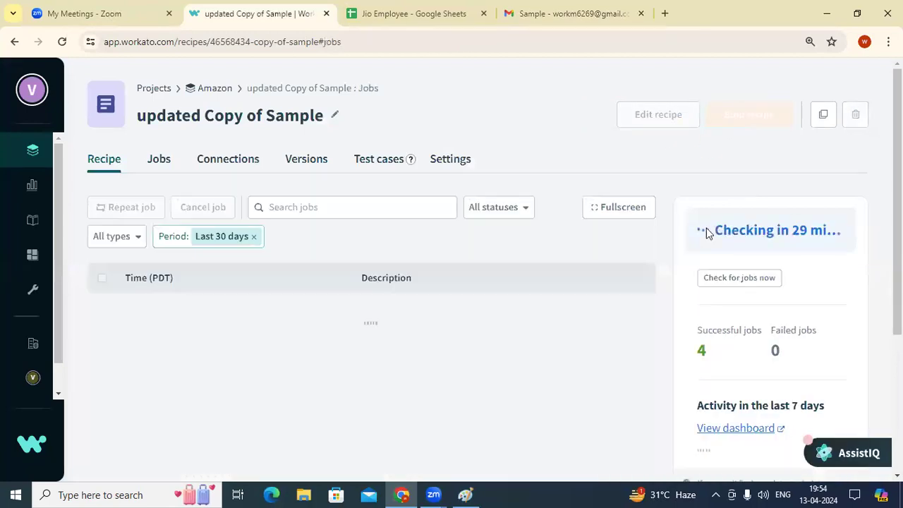
{"action": "left_click", "coordinate": [388, 8]}
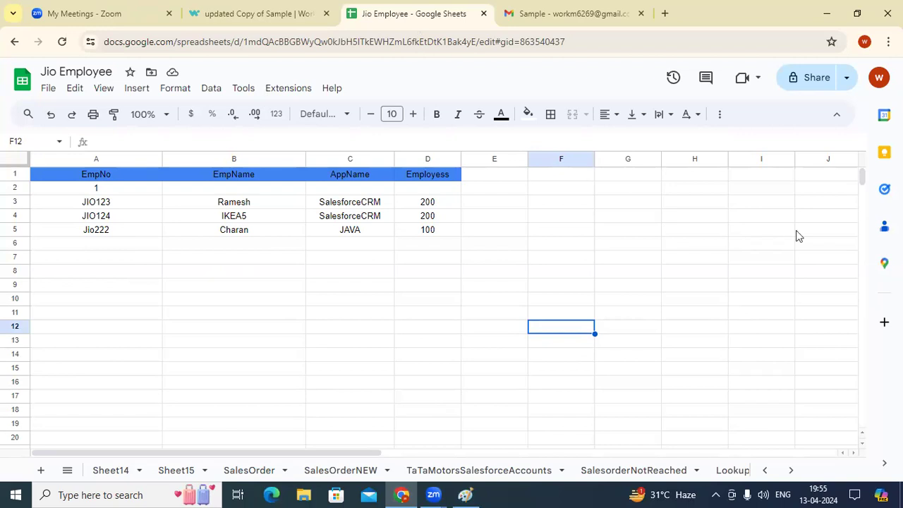
{"action": "key", "text": "ctrl+shift+Tab"}
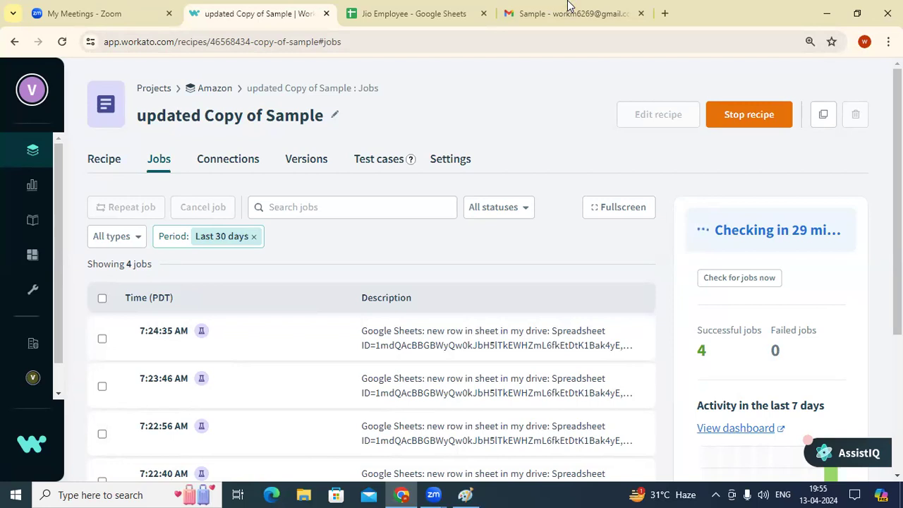
Switch to the Paint diagram and draw a small arrow about 46 × 8 px just above the Googlesheet label.
{"action": "left_click", "coordinate": [465, 494]}
{"action": "left_click_drag", "start_coordinate": [182, 290], "coordinate": [258, 300]}
{"action": "left_click_drag", "start_coordinate": [221, 269], "coordinate": [189, 291]}
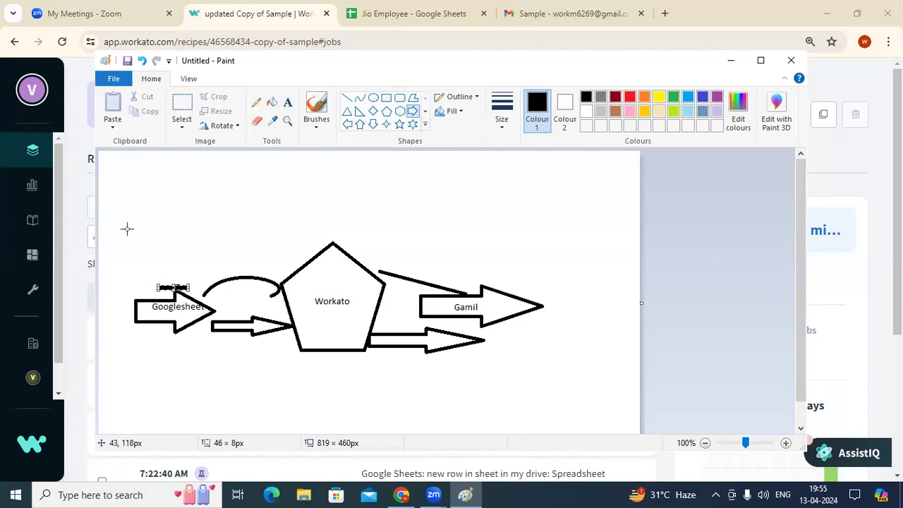
Draw an ellipse about 128 × 84 px above the Googlesheet arrow and label it salesforce and SAP inside.
{"action": "left_click", "coordinate": [373, 97]}
{"action": "left_click_drag", "start_coordinate": [126, 193], "coordinate": [212, 249]}
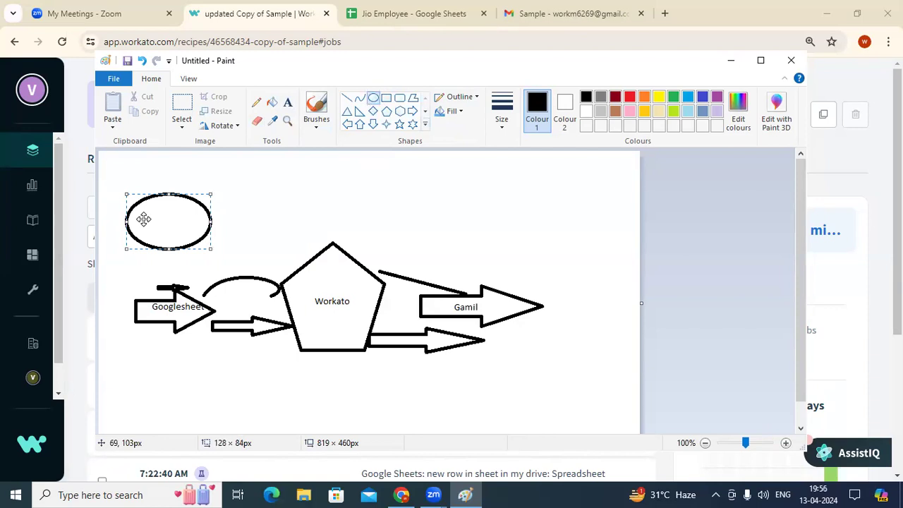
{"action": "left_click", "coordinate": [287, 102]}
{"action": "left_click", "coordinate": [159, 209]}
{"action": "type", "text": "saleso"}
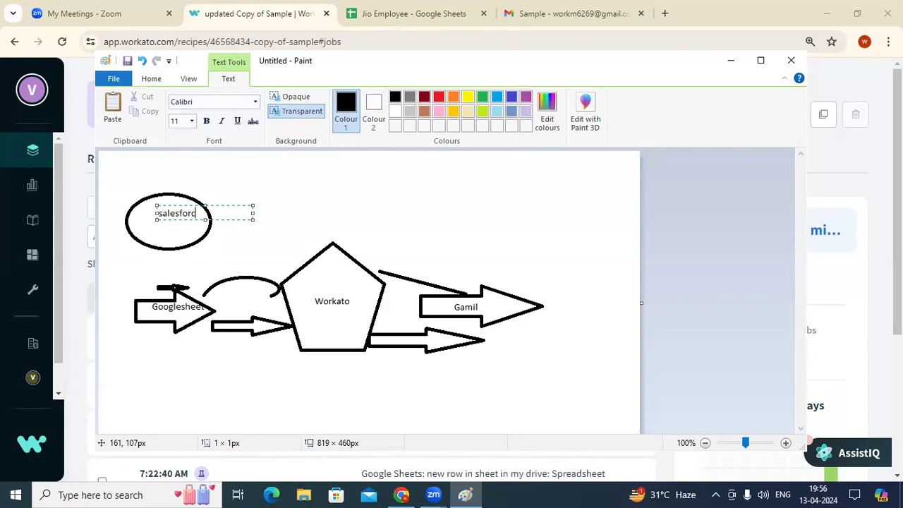
{"action": "left_click", "coordinate": [165, 223]}
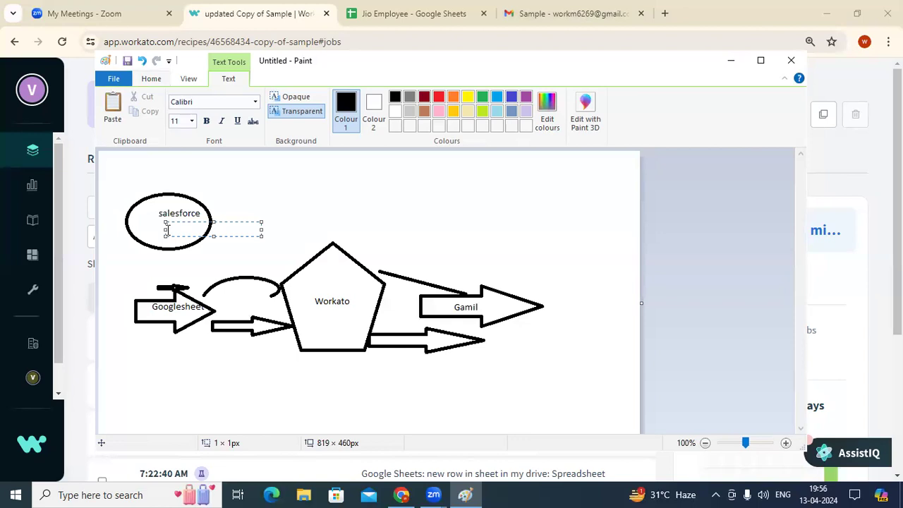
{"action": "type", "text": "SAP"}
{"action": "left_click", "coordinate": [463, 206]}
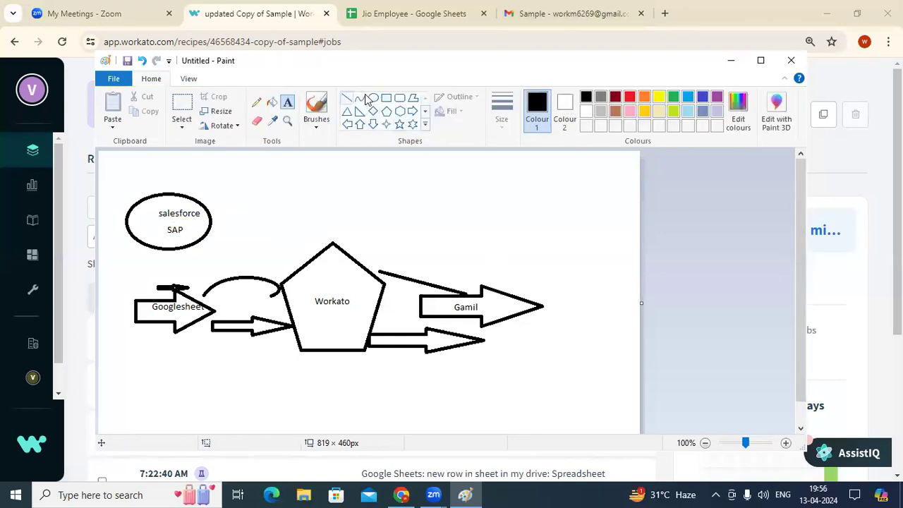
Draw an ellipse about 153 × 113 px above the Gamil arrow and label it mysql and Snowflake inside.
{"action": "left_click", "coordinate": [373, 97]}
{"action": "left_click_drag", "start_coordinate": [460, 206], "coordinate": [562, 280]}
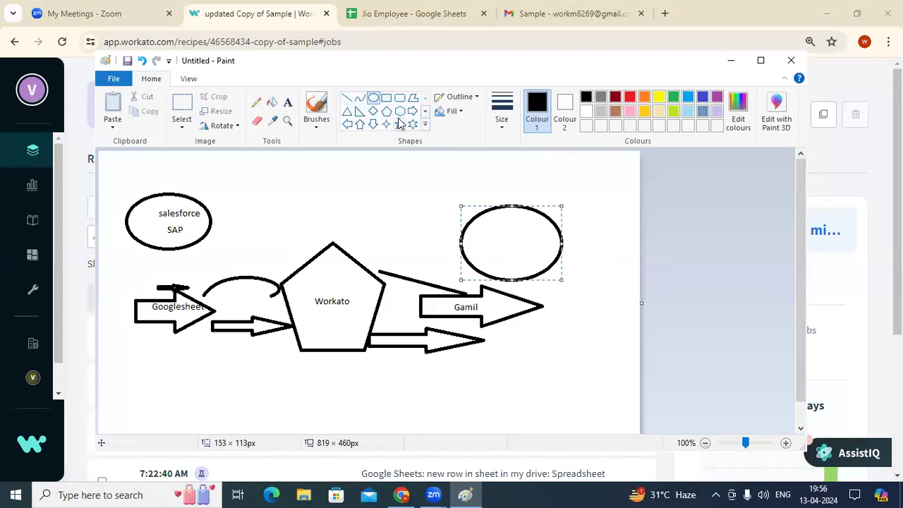
{"action": "left_click", "coordinate": [288, 102]}
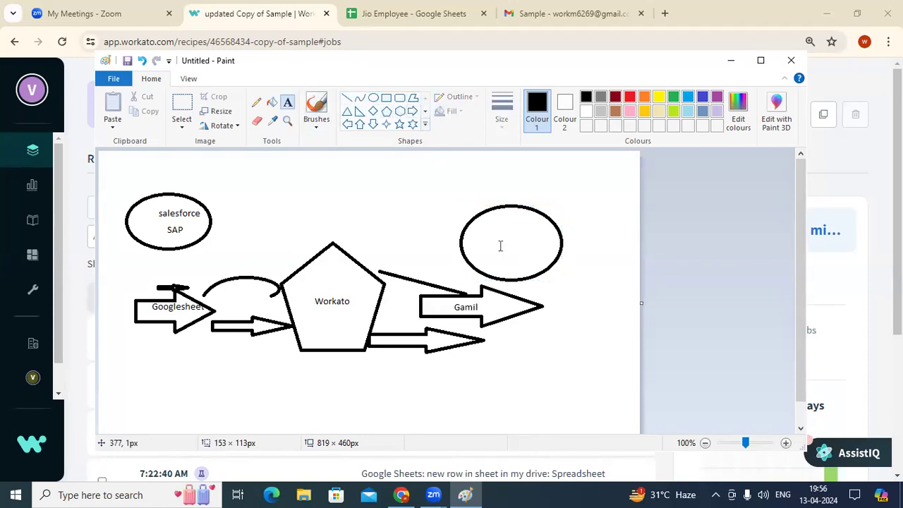
{"action": "left_click", "coordinate": [495, 226]}
{"action": "type", "text": "mysql"}
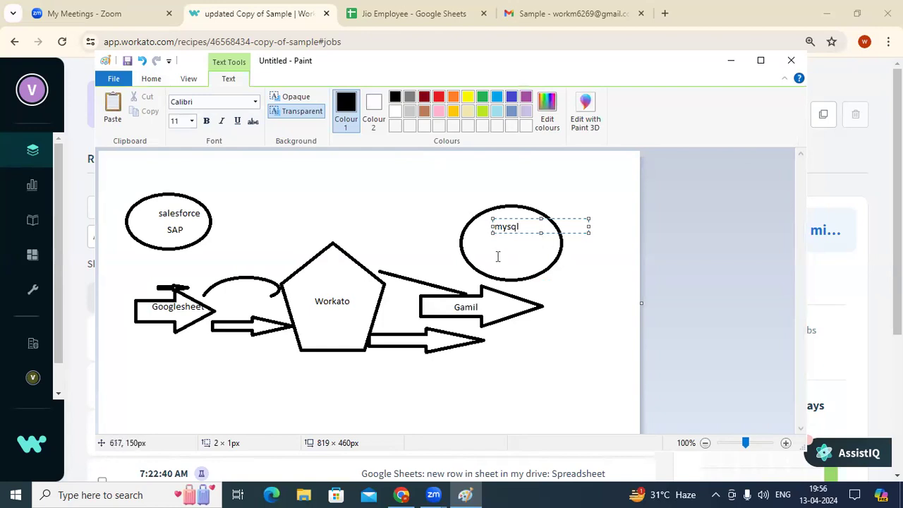
{"action": "left_click", "coordinate": [508, 247]}
{"action": "left_click", "coordinate": [502, 238]}
{"action": "type", "text": "Snowf"}
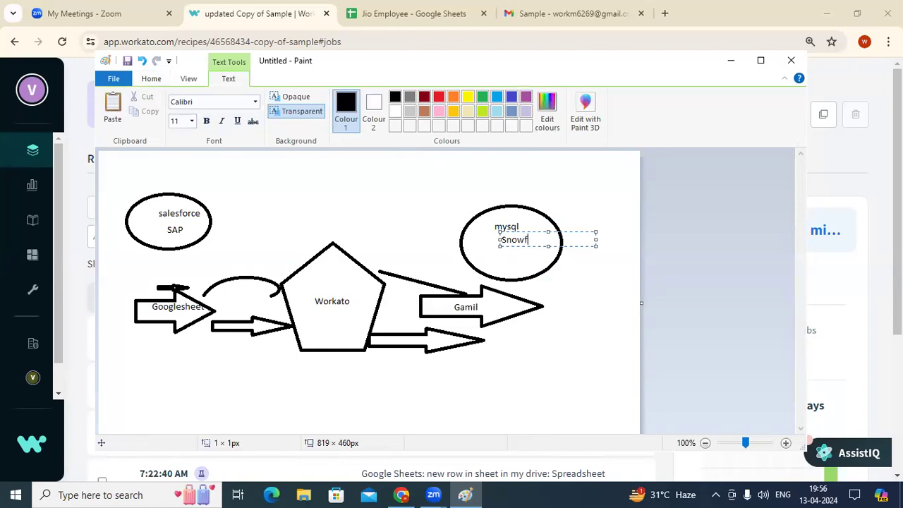
{"action": "type", "text": "lake"}
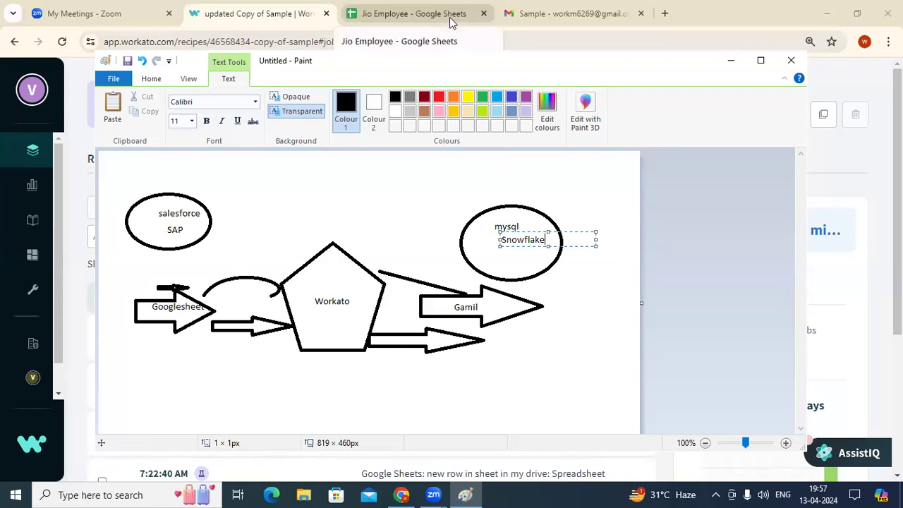
Switch back to Workato in the browser and start creating a new recipe from the recipes list.
{"action": "left_click", "coordinate": [383, 11]}
{"action": "left_click", "coordinate": [568, 5]}
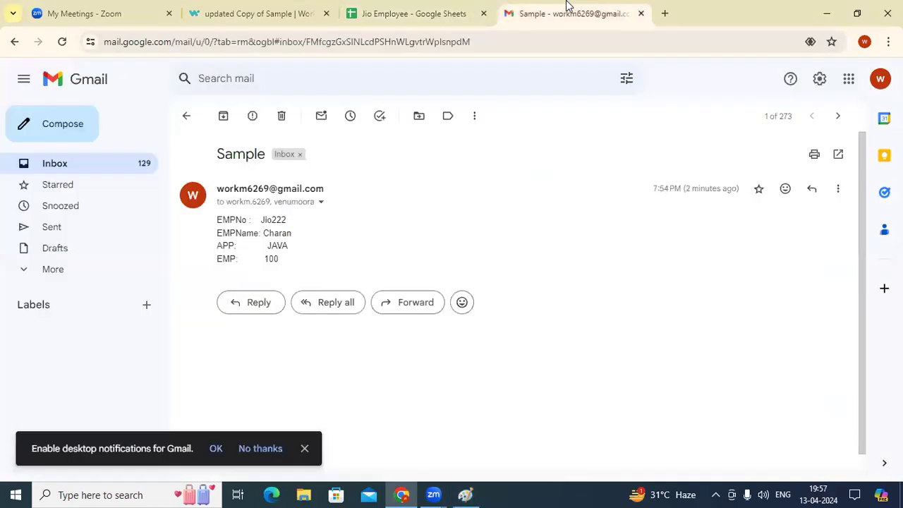
{"action": "left_click", "coordinate": [255, 9]}
{"action": "mouse_move", "coordinate": [34, 193]}
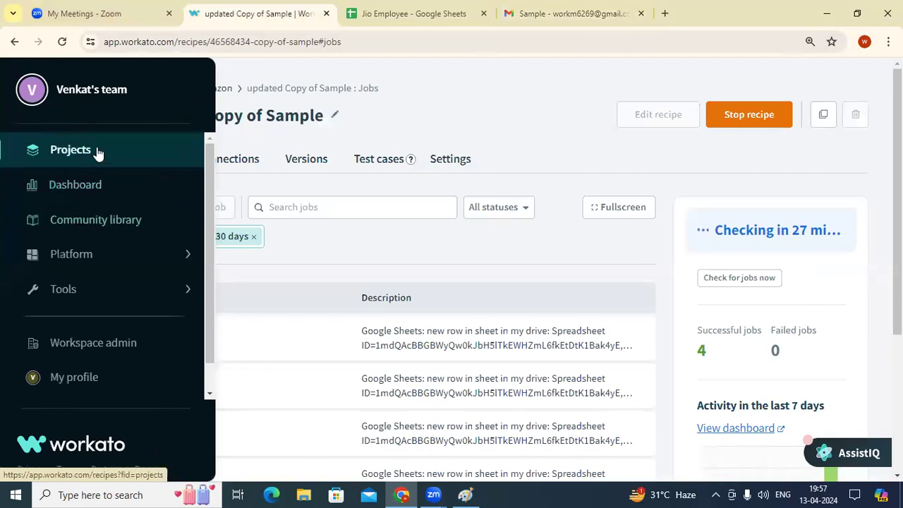
{"action": "left_click", "coordinate": [71, 149]}
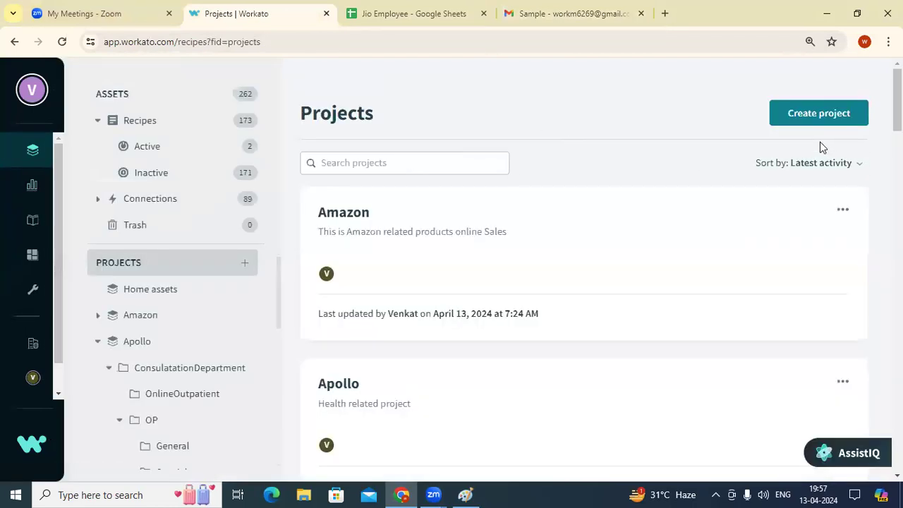
{"action": "left_click", "coordinate": [147, 120]}
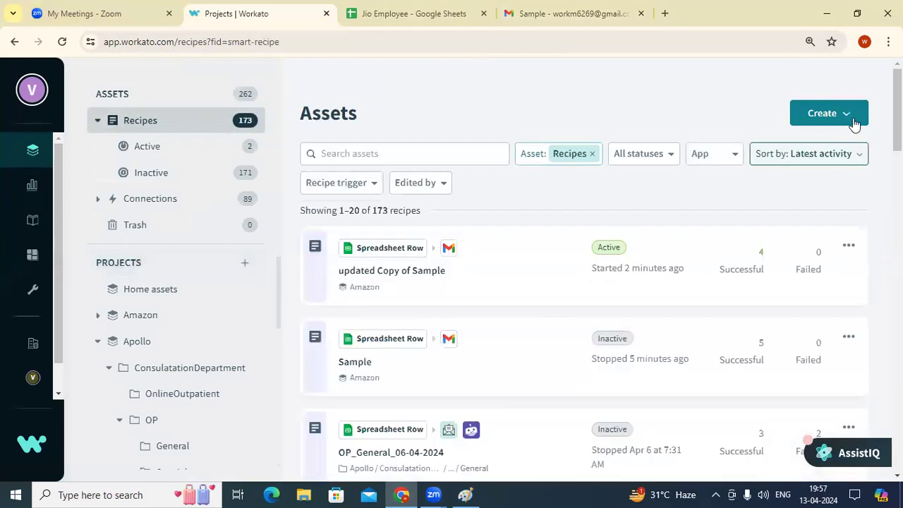
{"action": "left_click", "coordinate": [846, 114]}
{"action": "left_click", "coordinate": [826, 142]}
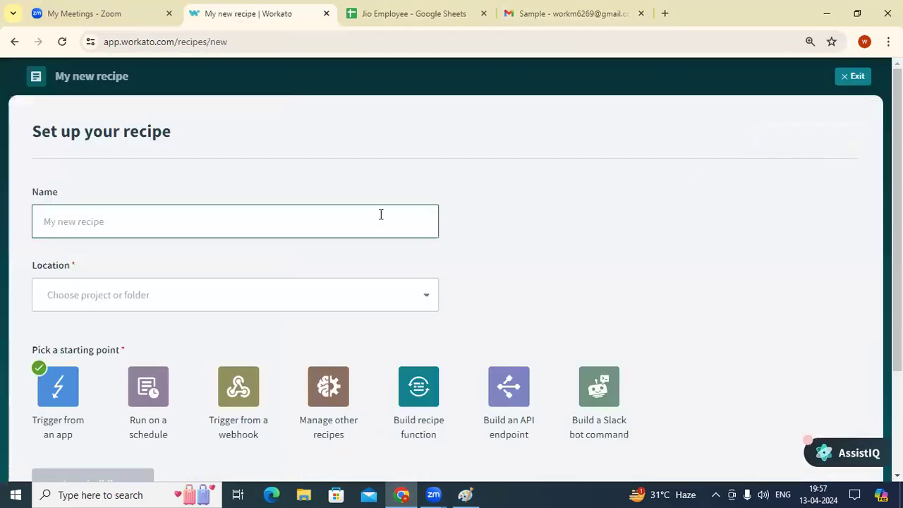
Set up the new recipe as SalesforceTOMysql in the Amazon project and start building it.
{"action": "type", "text": "Salesforceto"}
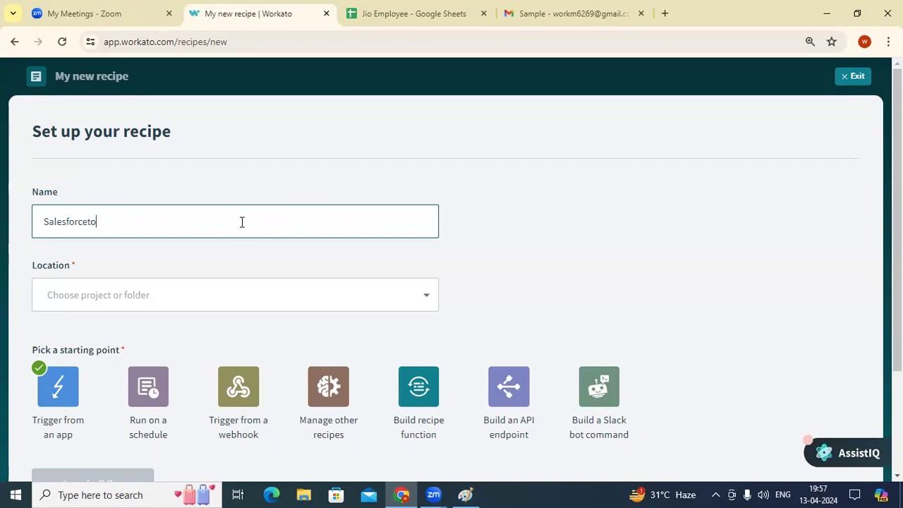
{"action": "type", "text": "sh"}
{"action": "key", "text": "BackSpace"}
{"action": "key", "text": "BackSpace"}
{"action": "key", "text": "BackSpace"}
{"action": "key", "text": "BackSpace"}
{"action": "type", "text": "TOMysql"}
{"action": "left_click", "coordinate": [148, 302]}
{"action": "left_click", "coordinate": [94, 371]}
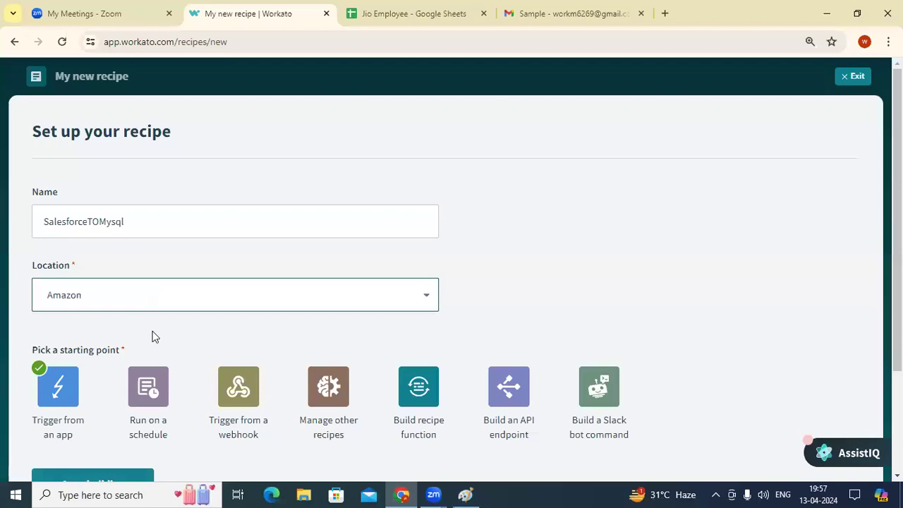
{"action": "left_click", "coordinate": [120, 472]}
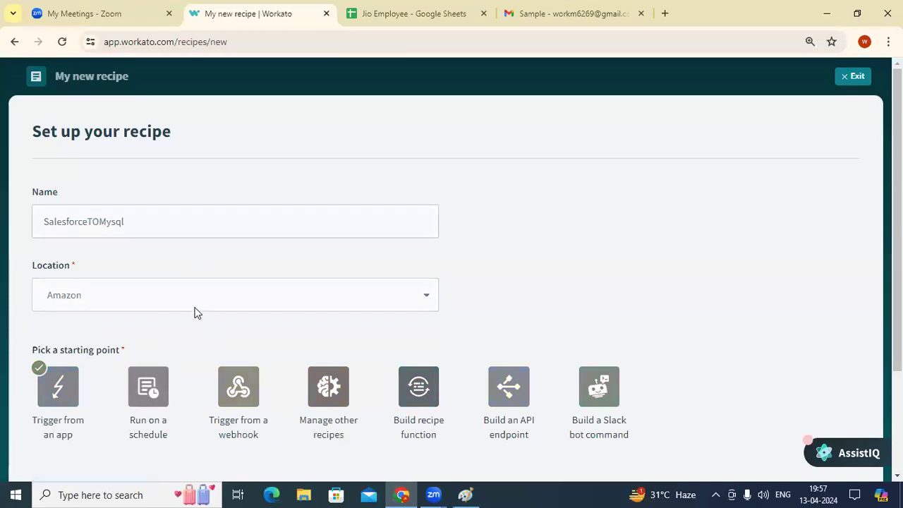
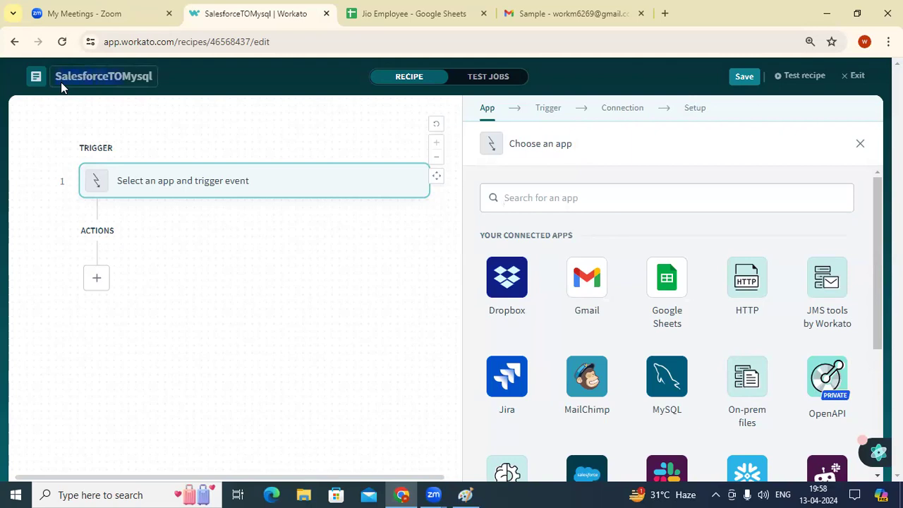
Search for sales and choose Salesforce as the recipe's trigger app.
{"action": "left_click", "coordinate": [546, 191]}
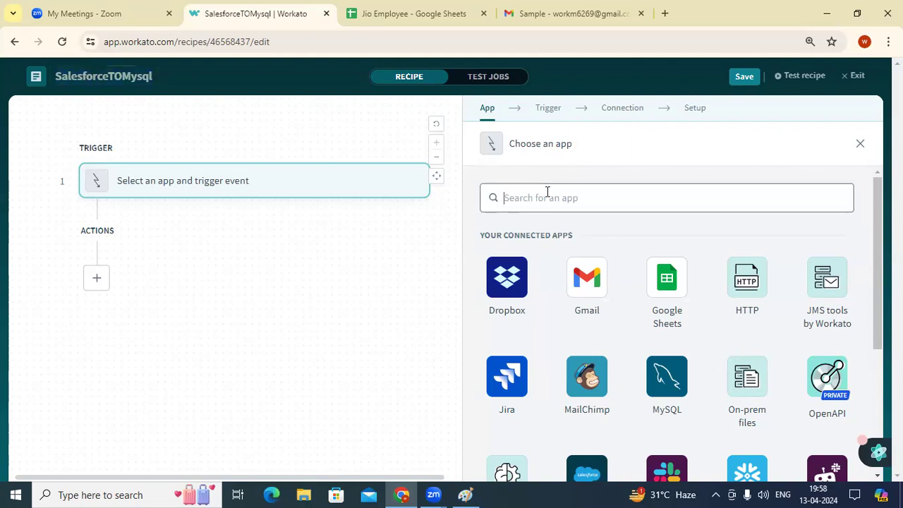
{"action": "type", "text": "sales"}
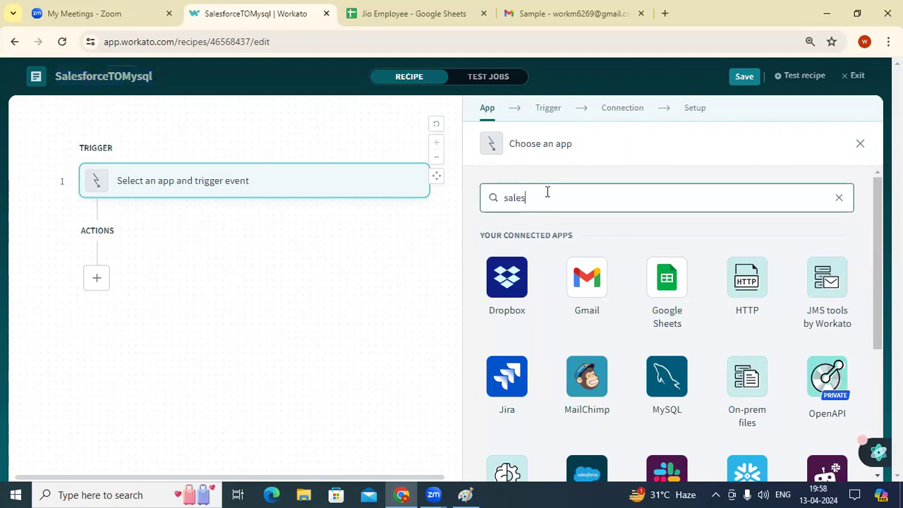
{"action": "left_click", "coordinate": [498, 274]}
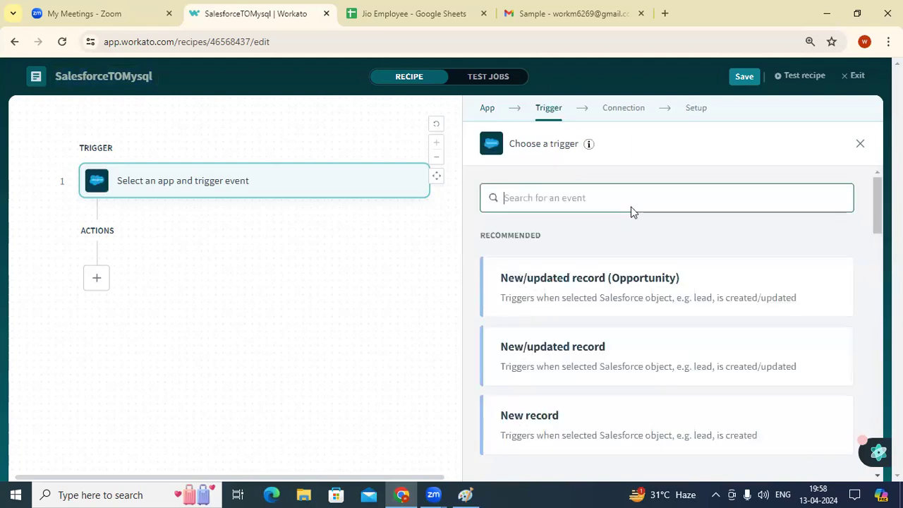
Review the available Salesforce trigger events, from the recommended and export triggers through the real-time and batch ones.
{"action": "scroll", "coordinate": [632, 212], "scroll_direction": "down", "scroll_amount": 3}
{"action": "scroll", "coordinate": [631, 210], "scroll_direction": "up", "scroll_amount": 3}
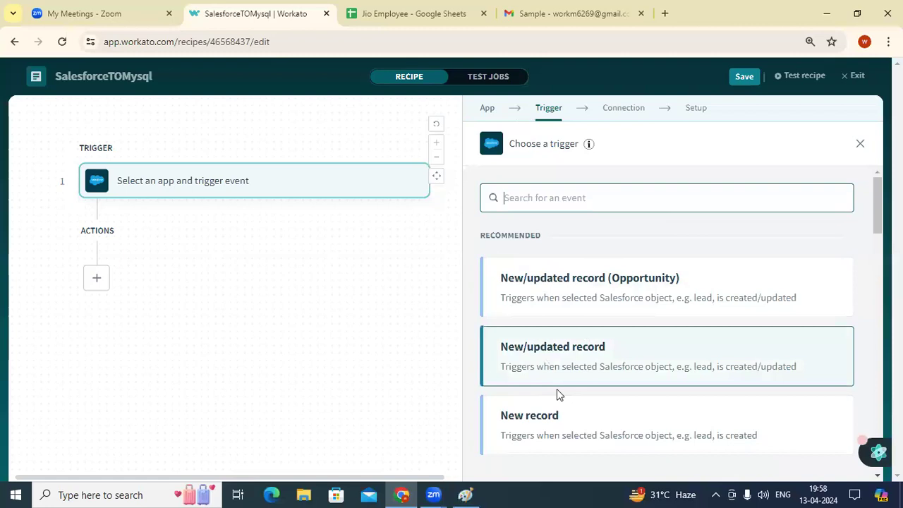
{"action": "scroll", "coordinate": [611, 318], "scroll_direction": "down", "scroll_amount": 2}
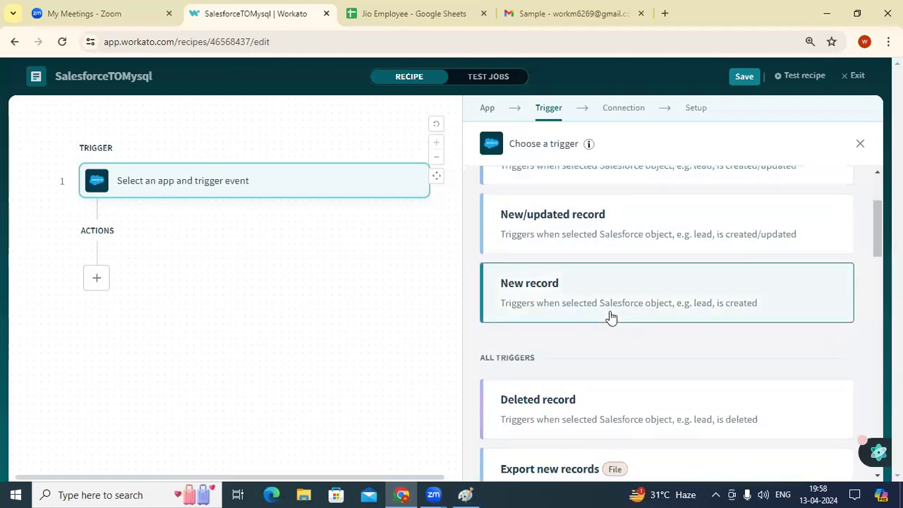
{"action": "scroll", "coordinate": [610, 318], "scroll_direction": "down", "scroll_amount": 3}
{"action": "scroll", "coordinate": [581, 308], "scroll_direction": "down", "scroll_amount": 2}
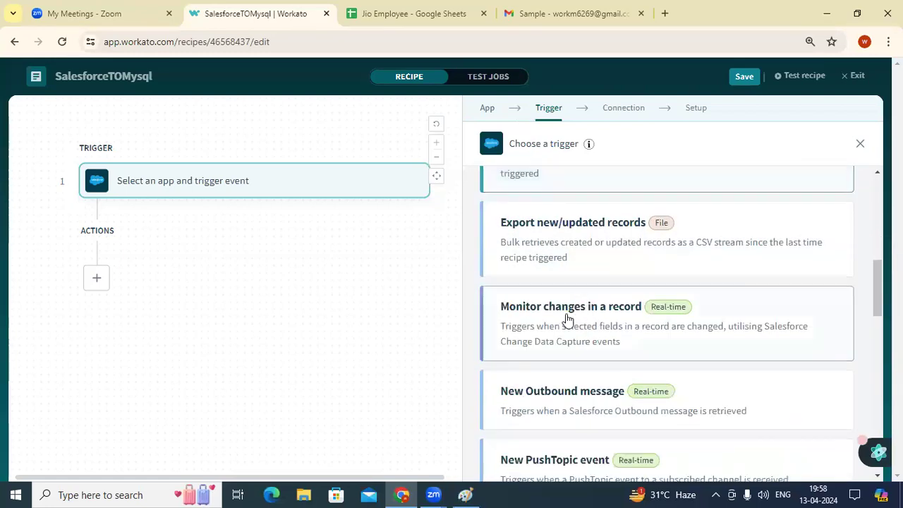
{"action": "scroll", "coordinate": [564, 323], "scroll_direction": "up", "scroll_amount": 3}
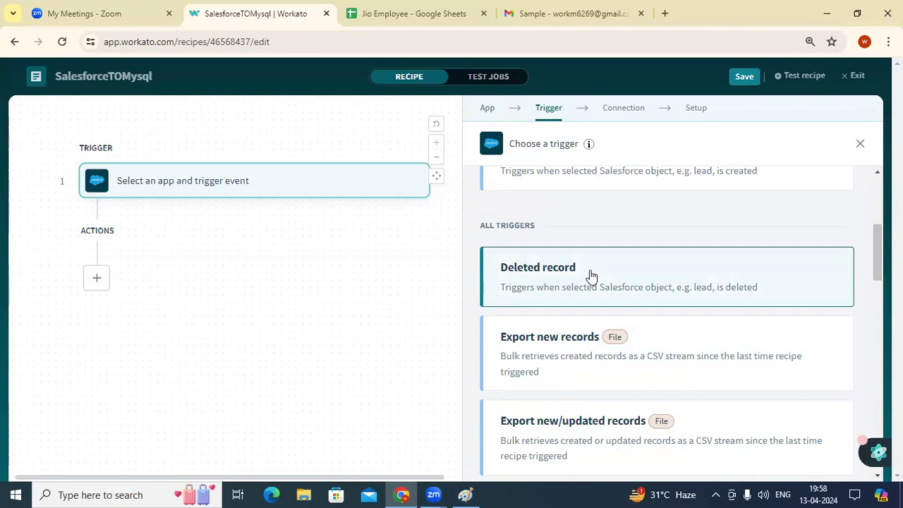
{"action": "scroll", "coordinate": [591, 275], "scroll_direction": "up", "scroll_amount": 2}
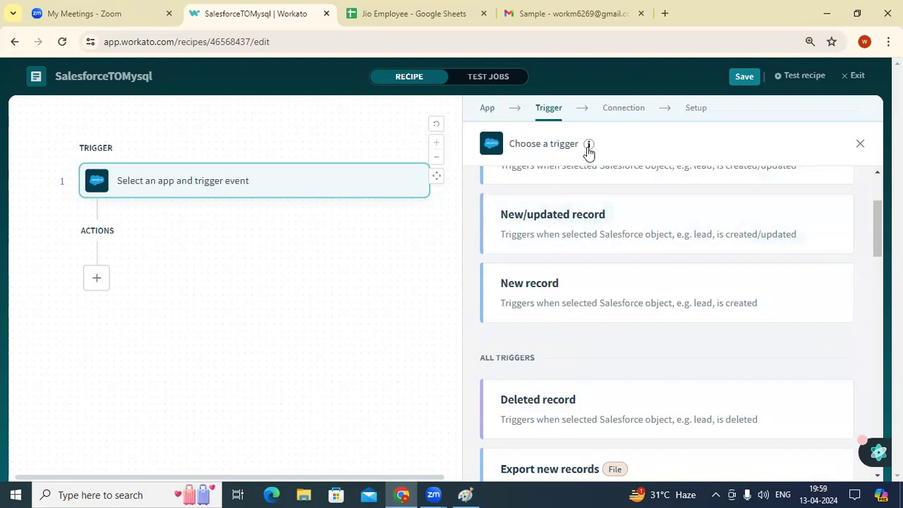
{"action": "scroll", "coordinate": [586, 272], "scroll_direction": "down", "scroll_amount": 4}
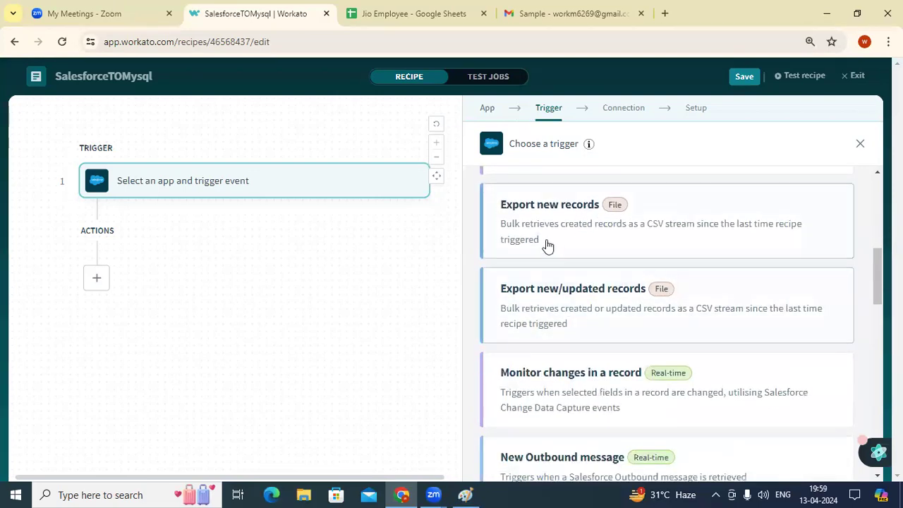
{"action": "scroll", "coordinate": [586, 324], "scroll_direction": "down", "scroll_amount": 2}
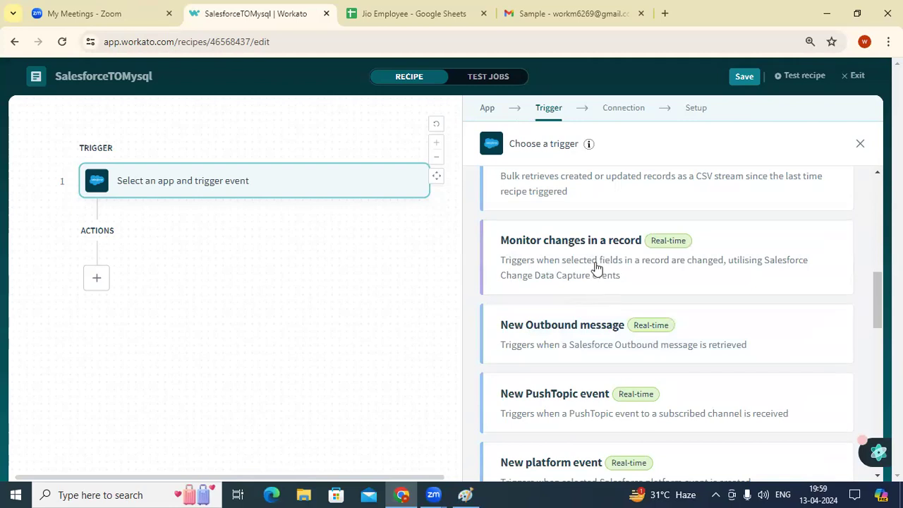
{"action": "scroll", "coordinate": [608, 388], "scroll_direction": "down", "scroll_amount": 3}
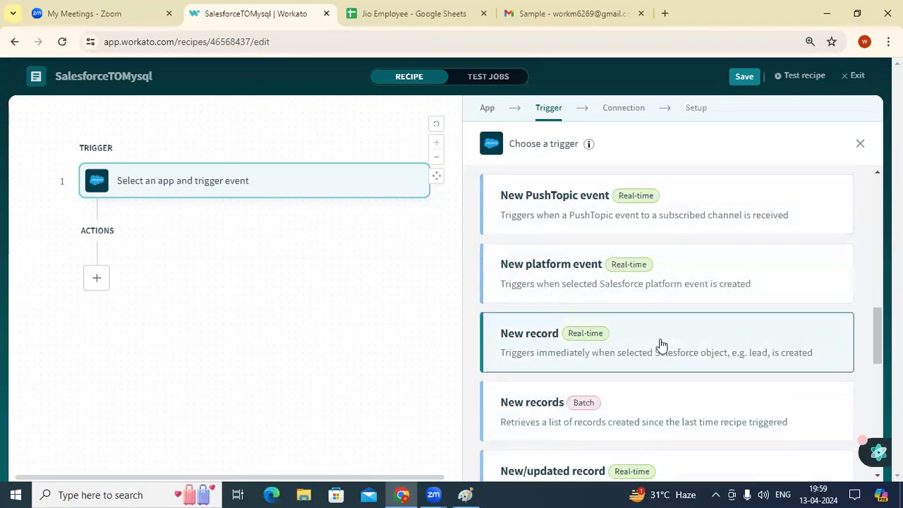
{"action": "scroll", "coordinate": [660, 346], "scroll_direction": "down", "scroll_amount": 6}
{"action": "scroll", "coordinate": [656, 342], "scroll_direction": "up", "scroll_amount": 3}
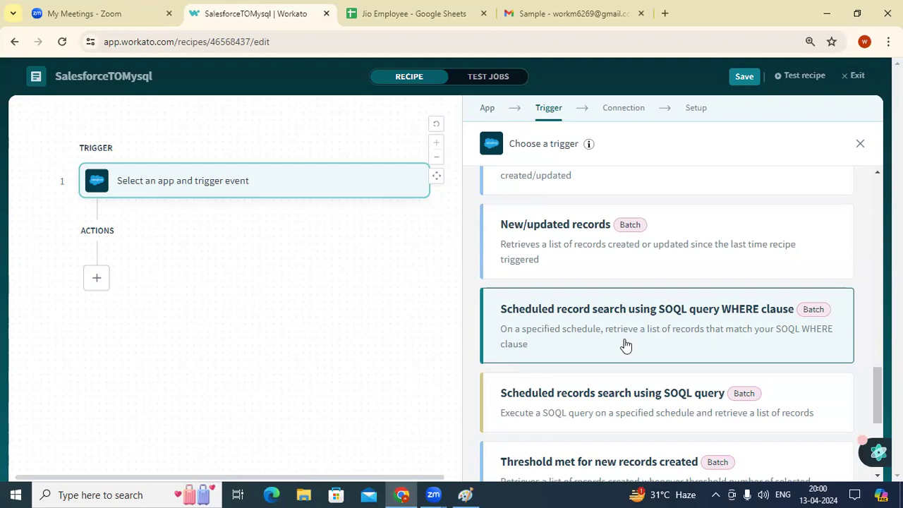
{"action": "scroll", "coordinate": [625, 345], "scroll_direction": "down", "scroll_amount": 3}
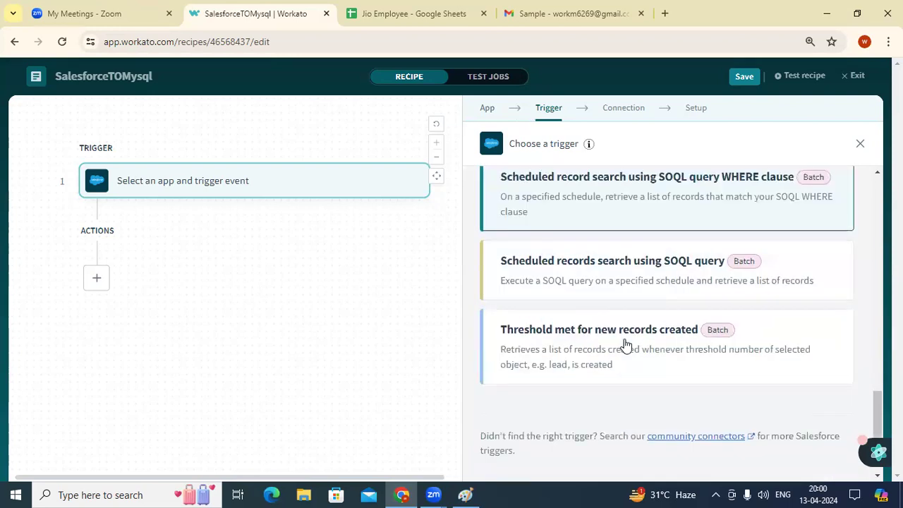
{"action": "scroll", "coordinate": [626, 322], "scroll_direction": "up", "scroll_amount": 5}
{"action": "scroll", "coordinate": [626, 322], "scroll_direction": "up", "scroll_amount": 5}
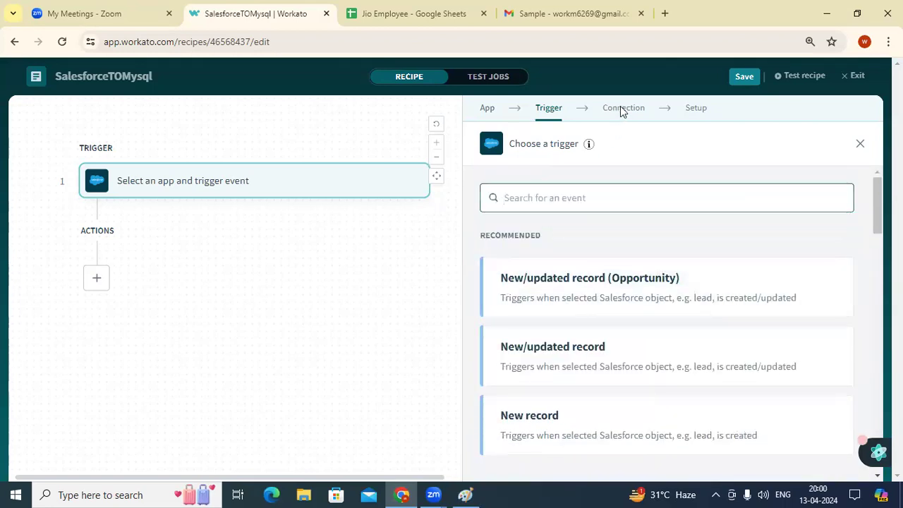
Choose New/updated record as the Salesforce trigger, connect it through a TaTaMotors / Sales connection, and check its setup fields.
{"action": "left_click", "coordinate": [596, 353]}
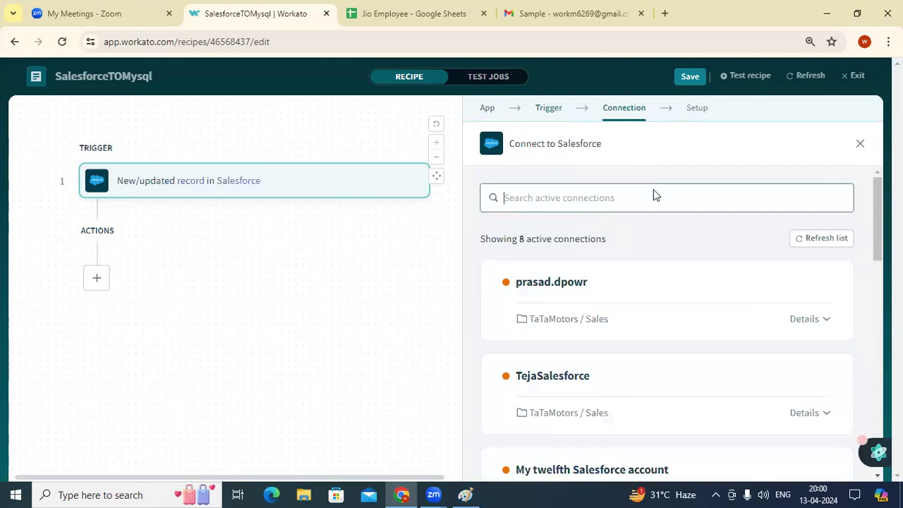
{"action": "scroll", "coordinate": [689, 322], "scroll_direction": "down", "scroll_amount": 3}
{"action": "scroll", "coordinate": [689, 323], "scroll_direction": "up", "scroll_amount": 4}
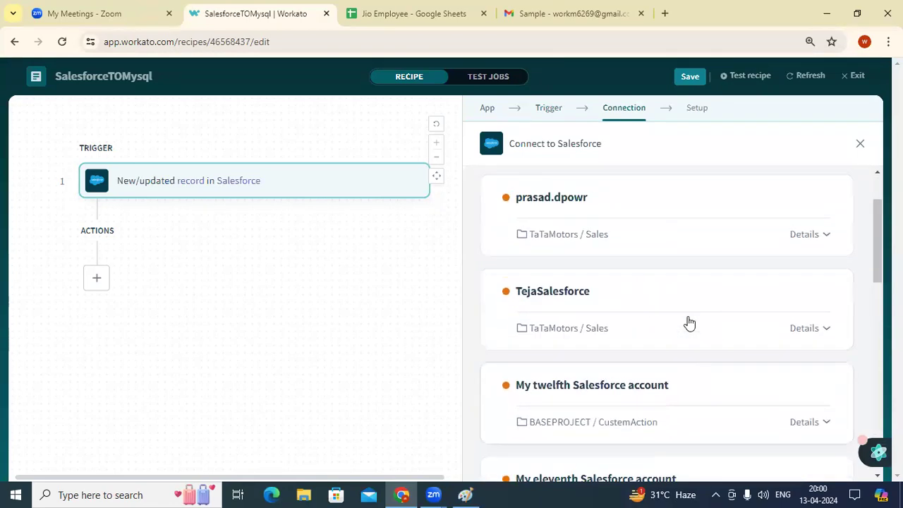
{"action": "left_click", "coordinate": [666, 296]}
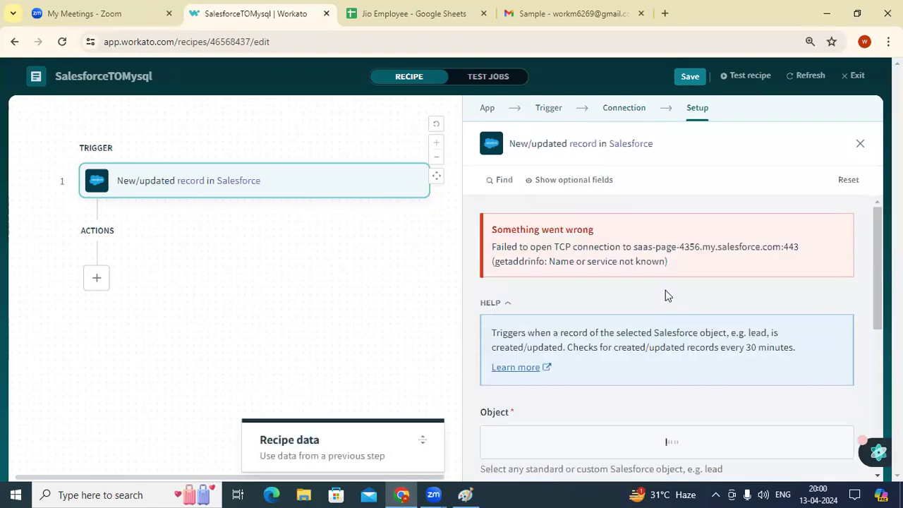
{"action": "scroll", "coordinate": [669, 287], "scroll_direction": "down", "scroll_amount": 5}
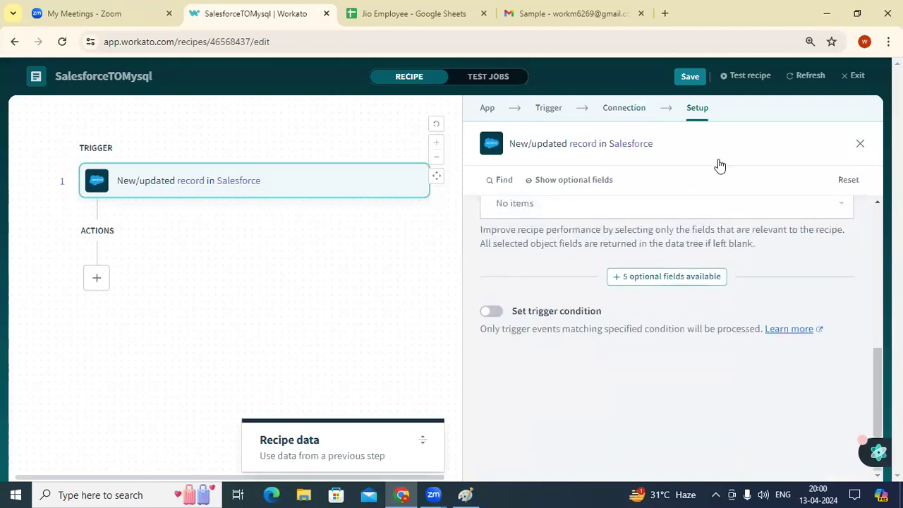
{"action": "scroll", "coordinate": [616, 287], "scroll_direction": "up", "scroll_amount": 4}
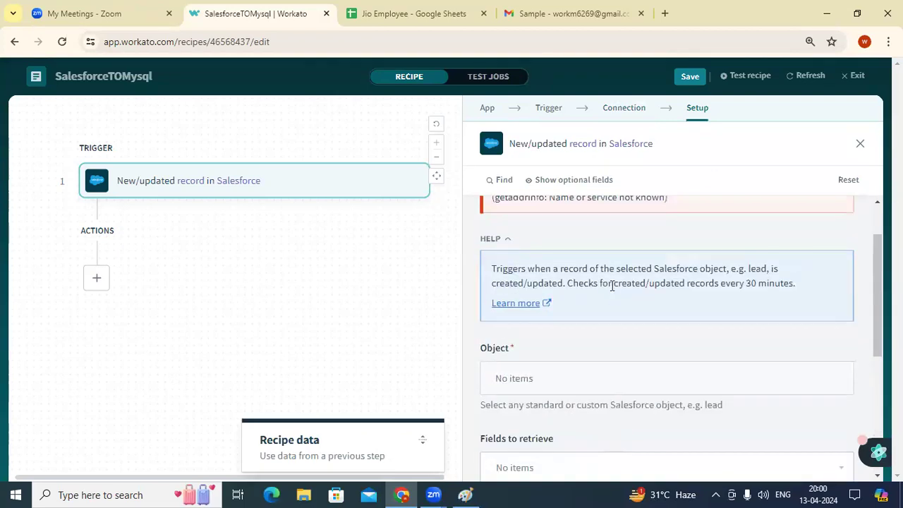
Try switching the trigger to the VLR connection listed just above My Salesforce account, and open the fields-to-retrieve list.
{"action": "left_click", "coordinate": [625, 109]}
{"action": "scroll", "coordinate": [635, 268], "scroll_direction": "down", "scroll_amount": 3}
{"action": "left_click", "coordinate": [578, 335]}
{"action": "scroll", "coordinate": [649, 224], "scroll_direction": "down", "scroll_amount": 10}
{"action": "scroll", "coordinate": [645, 233], "scroll_direction": "down", "scroll_amount": 2}
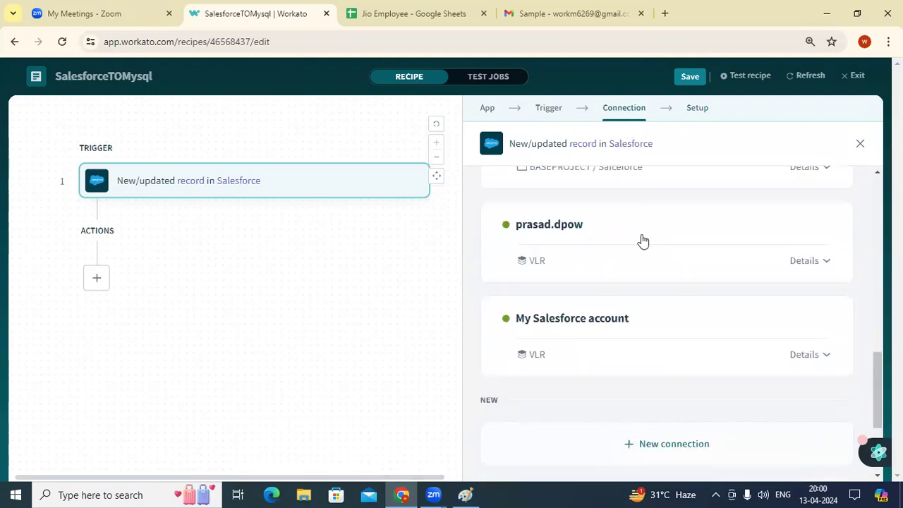
{"action": "left_click", "coordinate": [613, 224]}
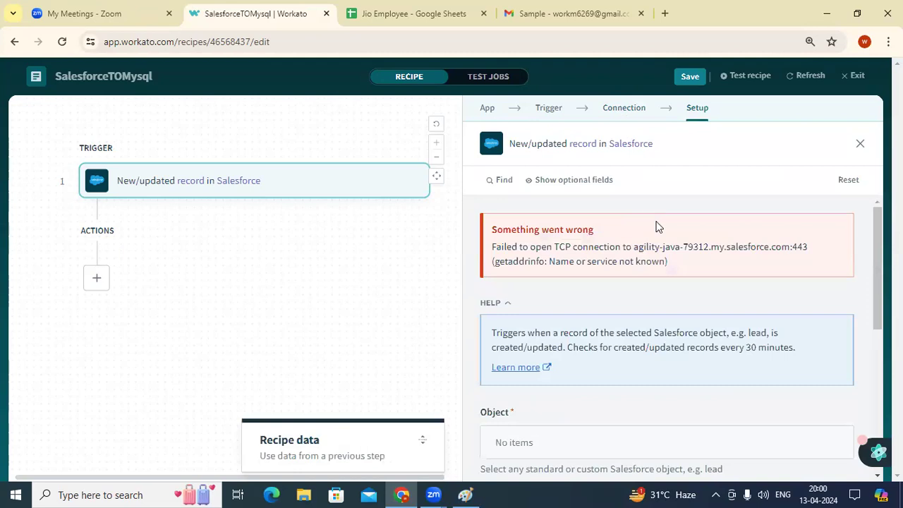
{"action": "scroll", "coordinate": [656, 226], "scroll_direction": "down", "scroll_amount": 5}
{"action": "left_click", "coordinate": [580, 204]}
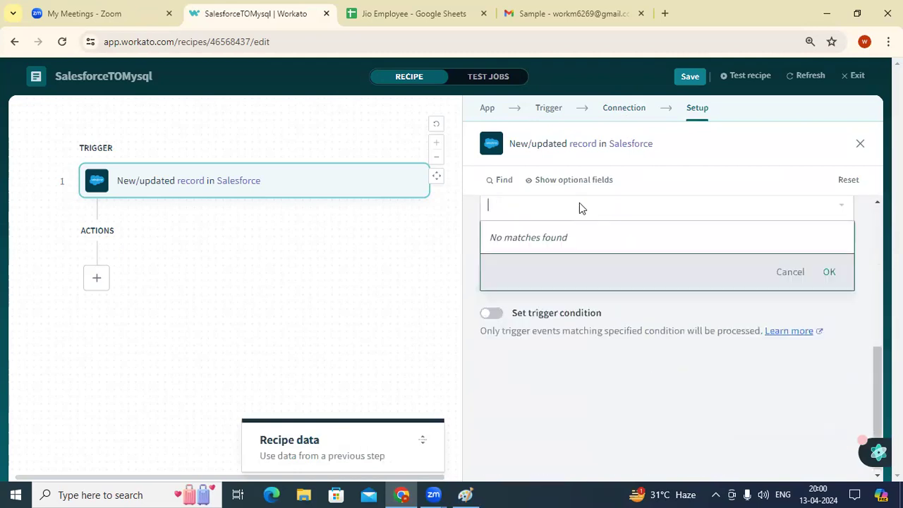
Check which Salesforce connection is in use and look for selectable Object and Fields to retrieve values in the trigger setup.
{"action": "left_click", "coordinate": [620, 113]}
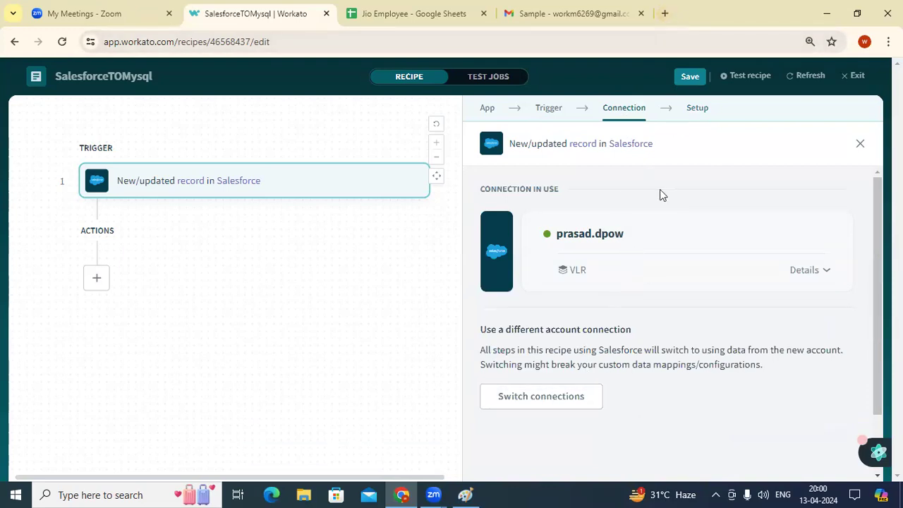
{"action": "left_click", "coordinate": [694, 110]}
{"action": "scroll", "coordinate": [613, 381], "scroll_direction": "down", "scroll_amount": 2}
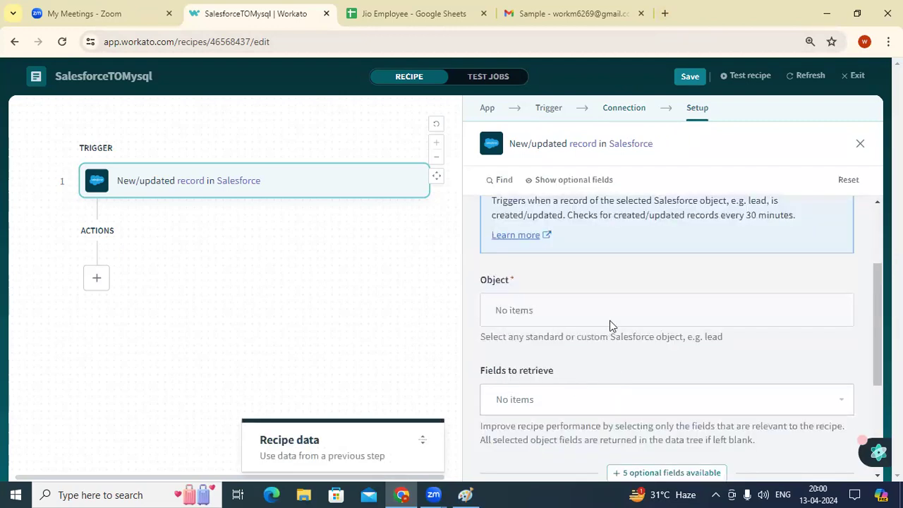
{"action": "left_click", "coordinate": [564, 397]}
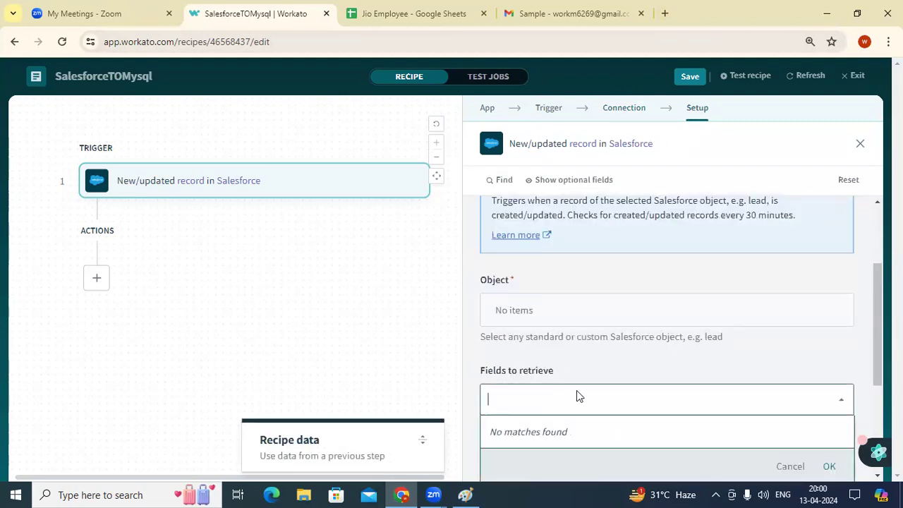
{"action": "scroll", "coordinate": [579, 387], "scroll_direction": "down", "scroll_amount": 2}
Switch the trigger's connection to My Salesforce account in VLR and check the setup fields.
{"action": "left_click", "coordinate": [625, 112]}
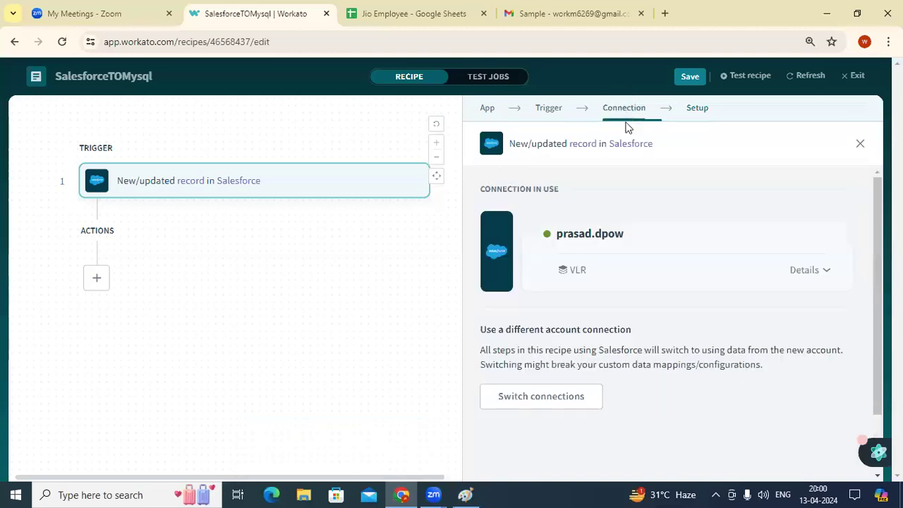
{"action": "left_click", "coordinate": [560, 407]}
{"action": "scroll", "coordinate": [586, 349], "scroll_direction": "down", "scroll_amount": 6}
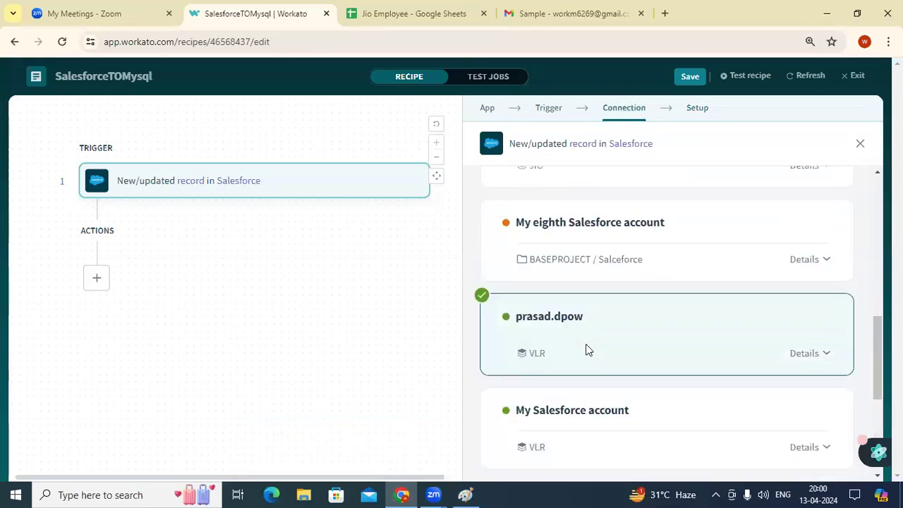
{"action": "scroll", "coordinate": [586, 349], "scroll_direction": "down", "scroll_amount": 2}
{"action": "left_click", "coordinate": [611, 299]}
{"action": "scroll", "coordinate": [610, 289], "scroll_direction": "down", "scroll_amount": 4}
{"action": "scroll", "coordinate": [611, 289], "scroll_direction": "up", "scroll_amount": 4}
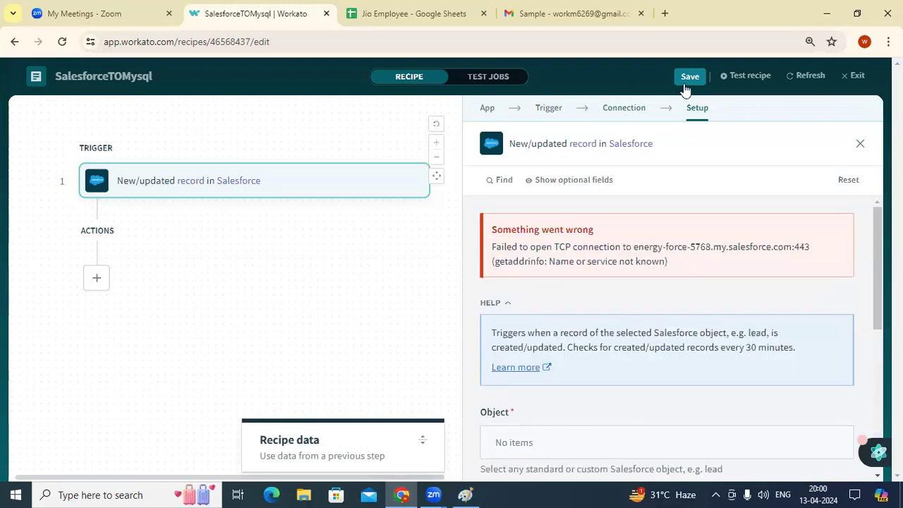
Search the web for salesforce login in a new browser tab and open Salesforce's free trial sign-up form.
{"action": "left_click", "coordinate": [673, 8]}
{"action": "type", "text": "sa"}
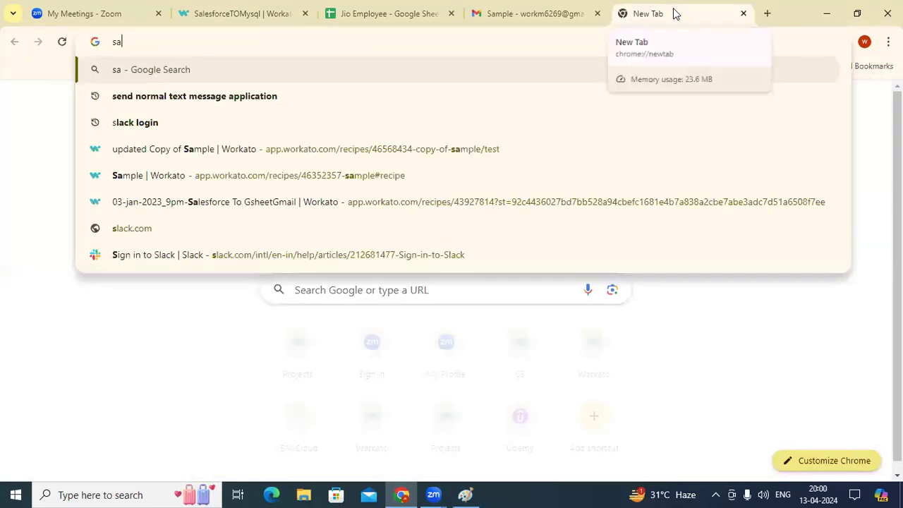
{"action": "type", "text": "lesforce login"}
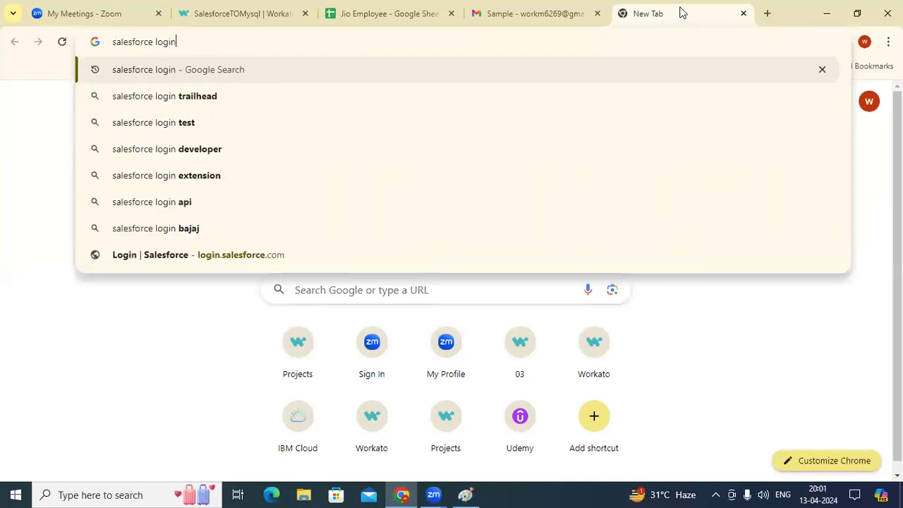
{"action": "key", "text": "Return"}
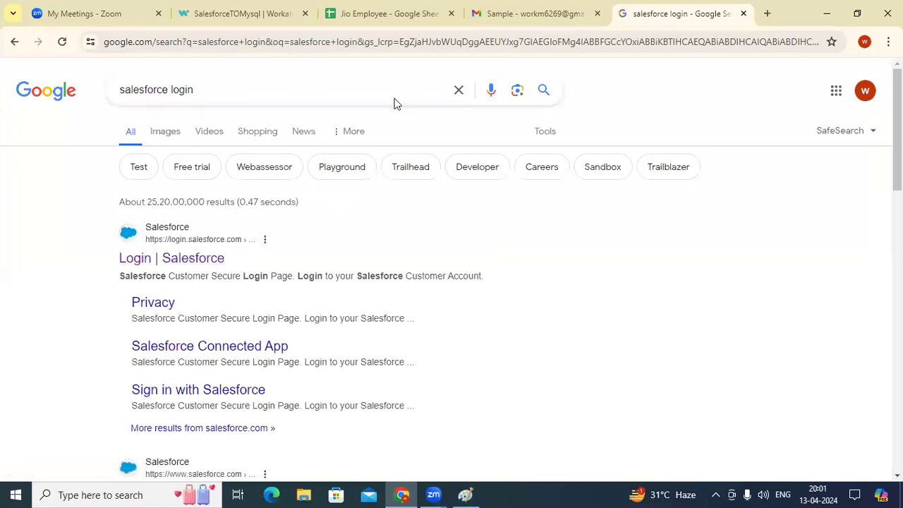
{"action": "left_click", "coordinate": [226, 90]}
{"action": "left_click", "coordinate": [148, 260]}
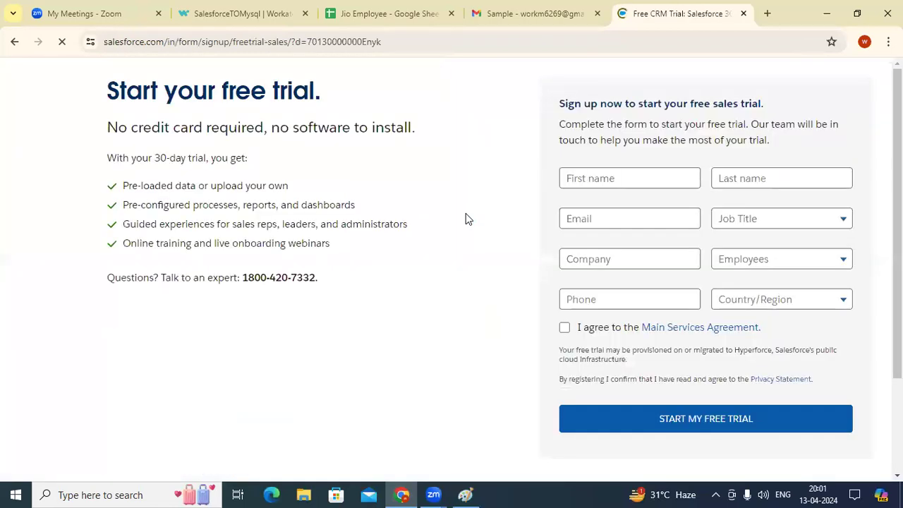
Fill the free trial form with the saved contact details, select the email's name part, and close the sign-up tab.
{"action": "left_click", "coordinate": [629, 178]}
{"action": "left_click", "coordinate": [635, 205]}
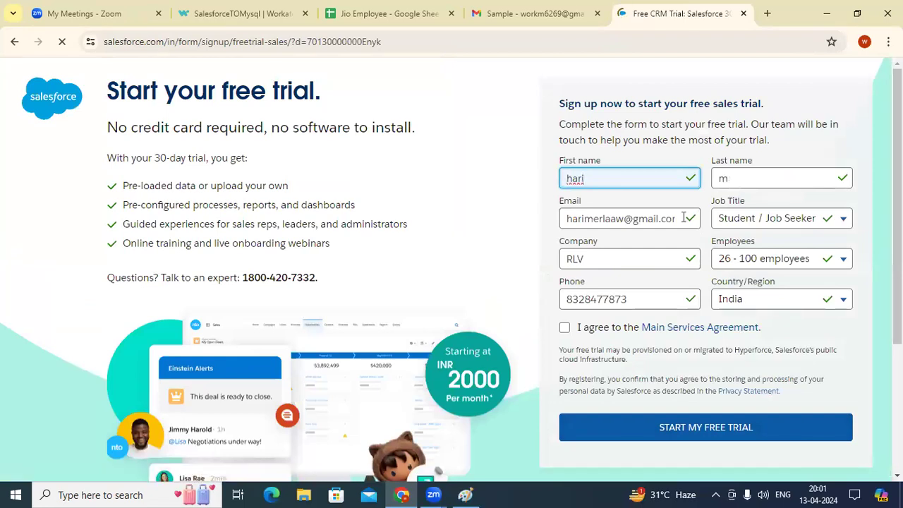
{"action": "double_click", "coordinate": [611, 218]}
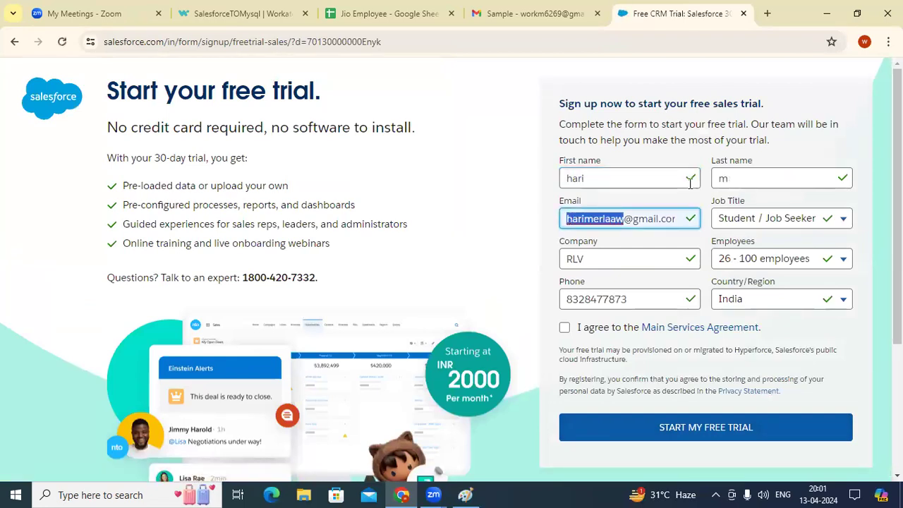
{"action": "middle_click", "coordinate": [711, 25]}
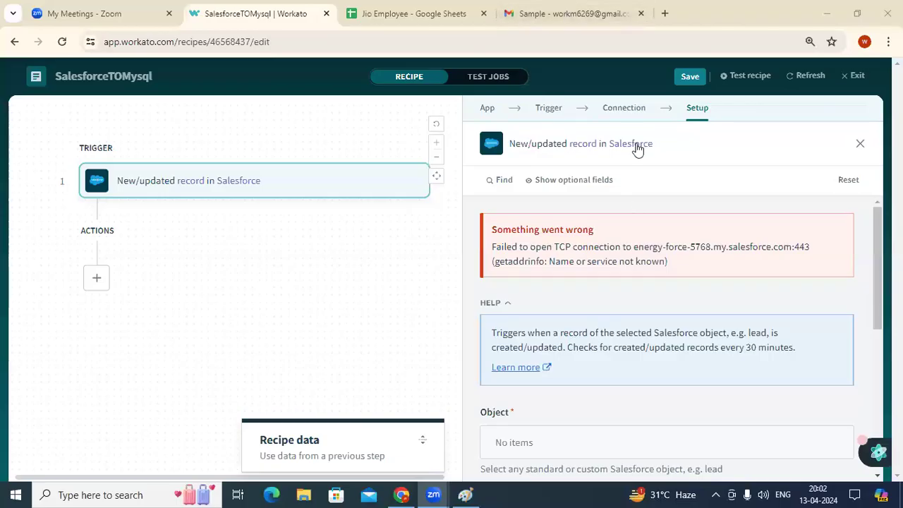
Try selecting My Salesforce account again from the trigger's list of connections.
{"action": "left_click", "coordinate": [624, 113]}
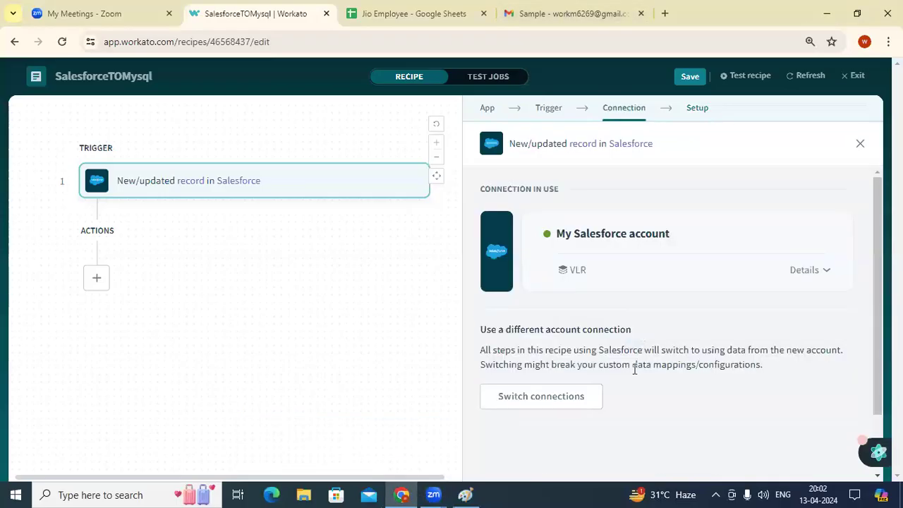
{"action": "left_click", "coordinate": [550, 398]}
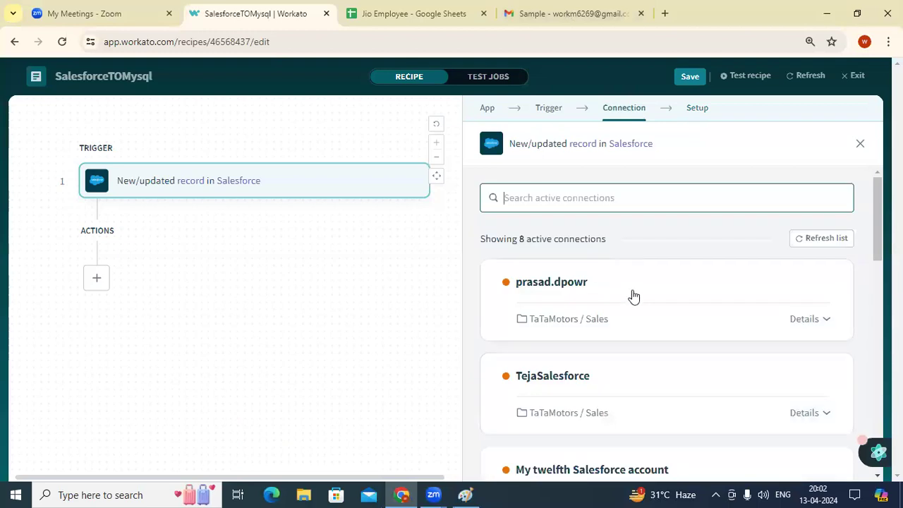
{"action": "scroll", "coordinate": [633, 296], "scroll_direction": "down", "scroll_amount": 10}
{"action": "left_click", "coordinate": [624, 343]}
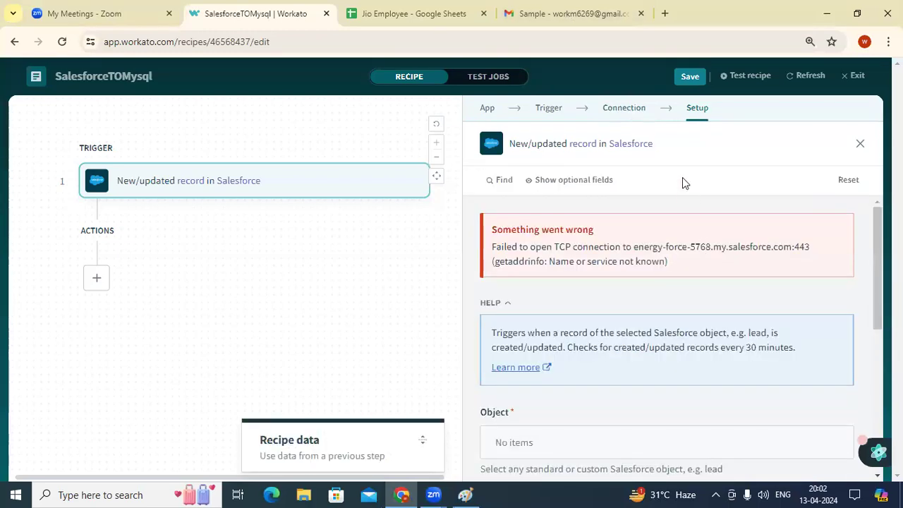
Start a new Salesforce connection for the trigger with OAuth 2.0 and Sandbox set to No, opening its login form.
{"action": "scroll", "coordinate": [713, 357], "scroll_direction": "down", "scroll_amount": 5}
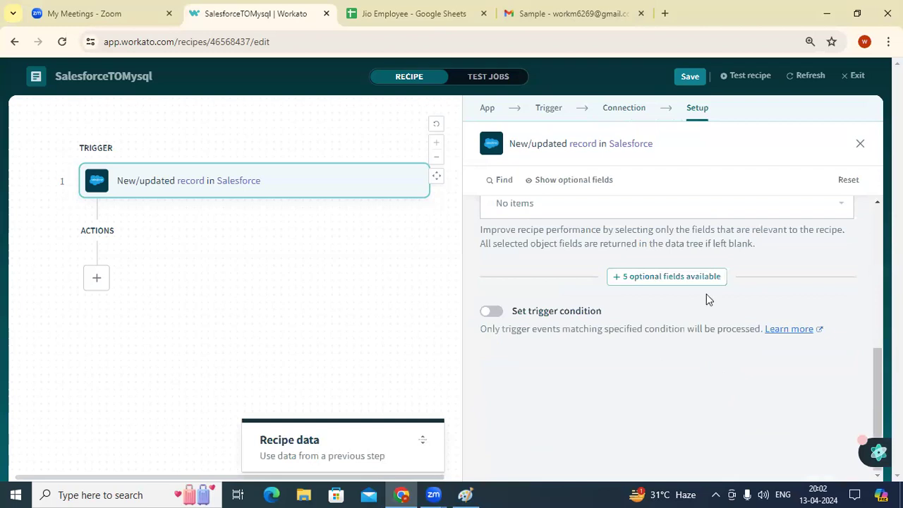
{"action": "scroll", "coordinate": [707, 298], "scroll_direction": "up", "scroll_amount": 3}
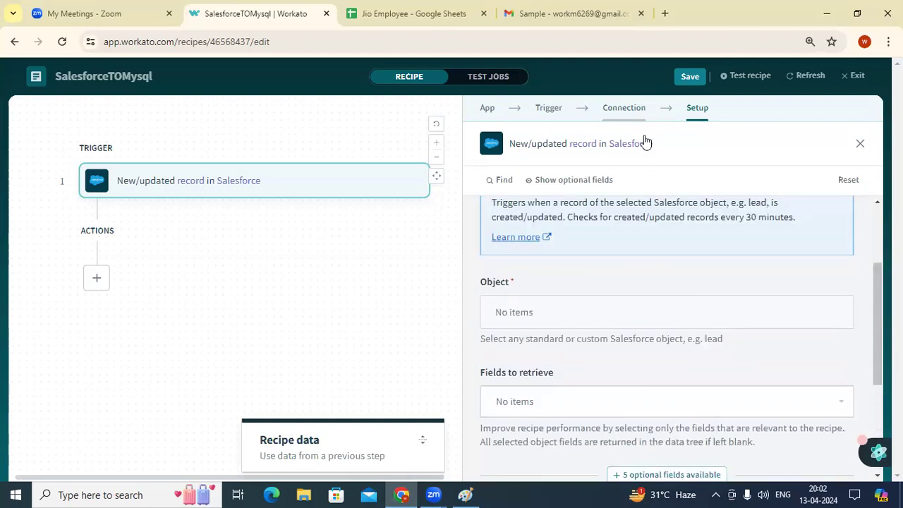
{"action": "left_click", "coordinate": [624, 107]}
{"action": "left_click", "coordinate": [574, 326]}
{"action": "scroll", "coordinate": [681, 359], "scroll_direction": "down", "scroll_amount": 5}
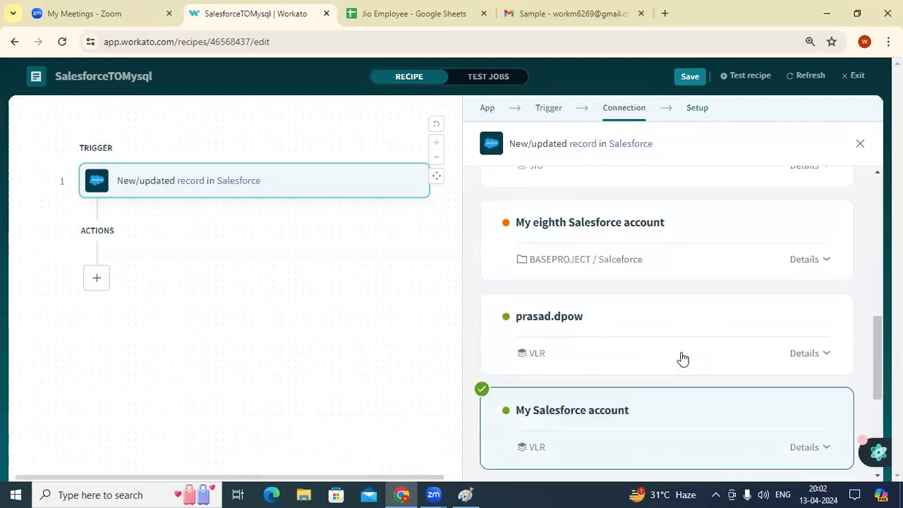
{"action": "scroll", "coordinate": [681, 359], "scroll_direction": "down", "scroll_amount": 4}
{"action": "left_click", "coordinate": [675, 286]}
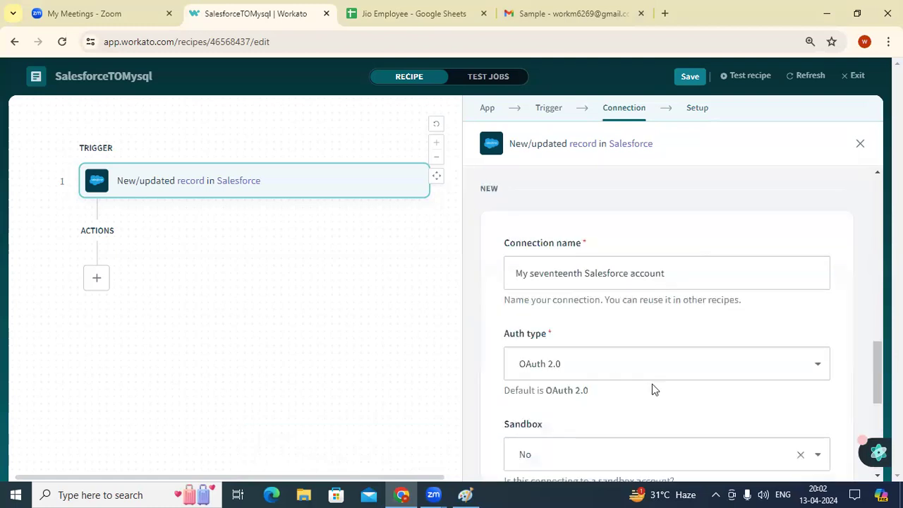
{"action": "scroll", "coordinate": [654, 389], "scroll_direction": "down", "scroll_amount": 3}
{"action": "left_click", "coordinate": [548, 399]}
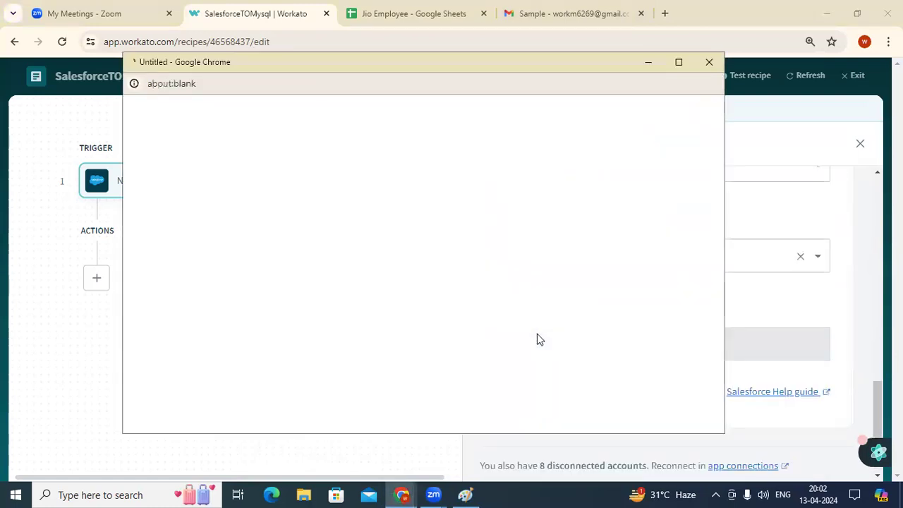
{"action": "left_click", "coordinate": [389, 246]}
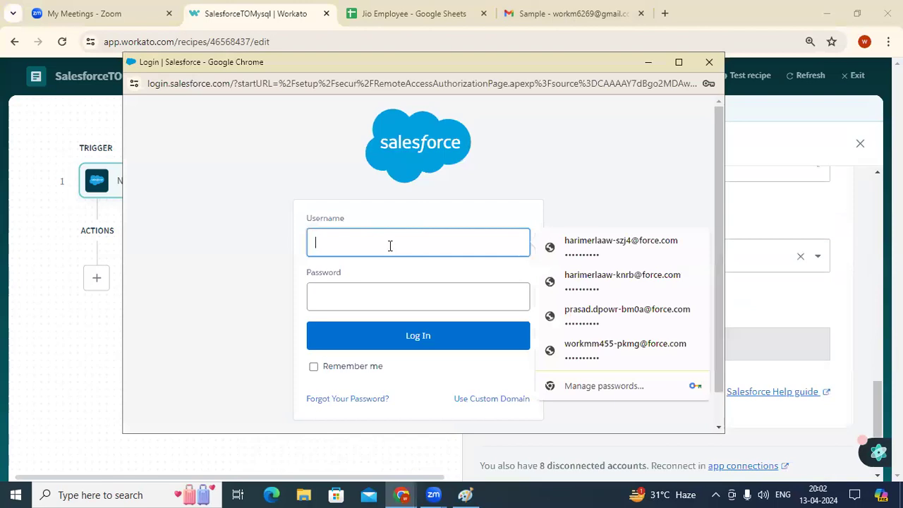
Open the sales text file from the wk folder on the desktop.
{"action": "key", "text": "super+d"}
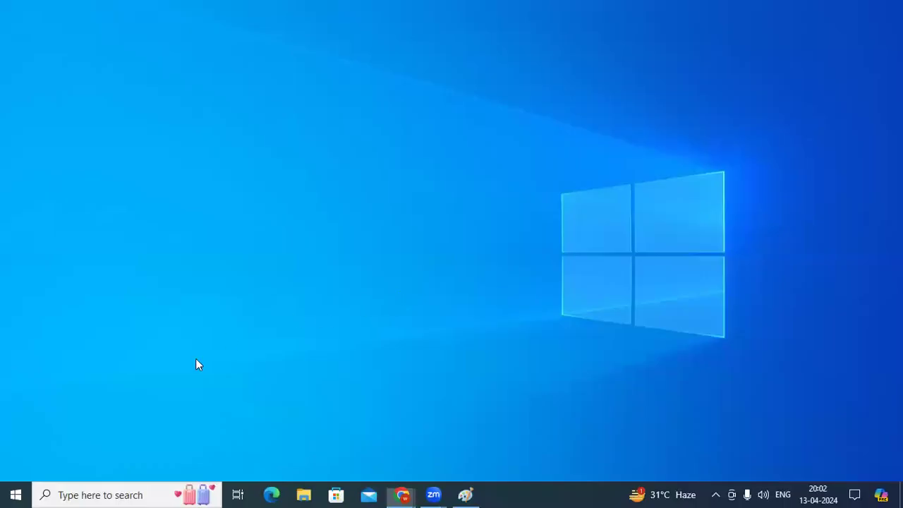
{"action": "key", "text": "w"}
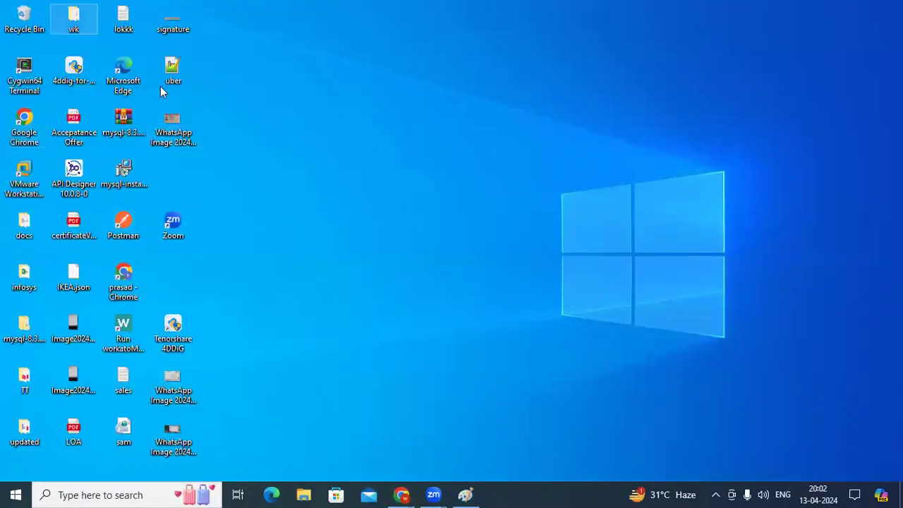
{"action": "key", "text": "Return"}
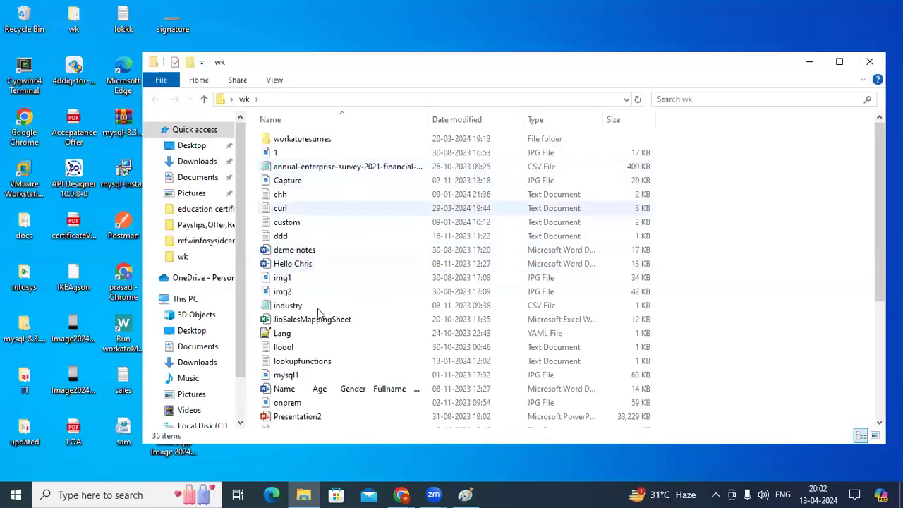
{"action": "scroll", "coordinate": [317, 338], "scroll_direction": "down", "scroll_amount": 3}
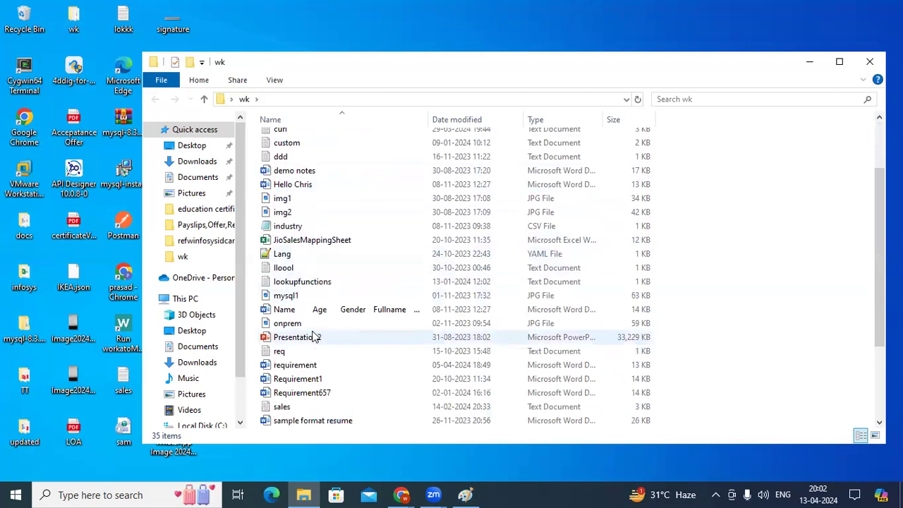
{"action": "double_click", "coordinate": [282, 366]}
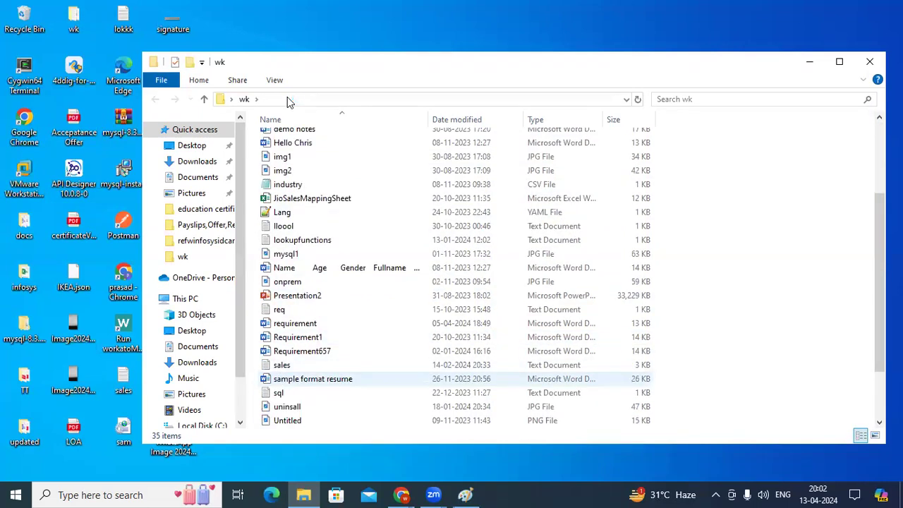
{"action": "double_click", "coordinate": [305, 116]}
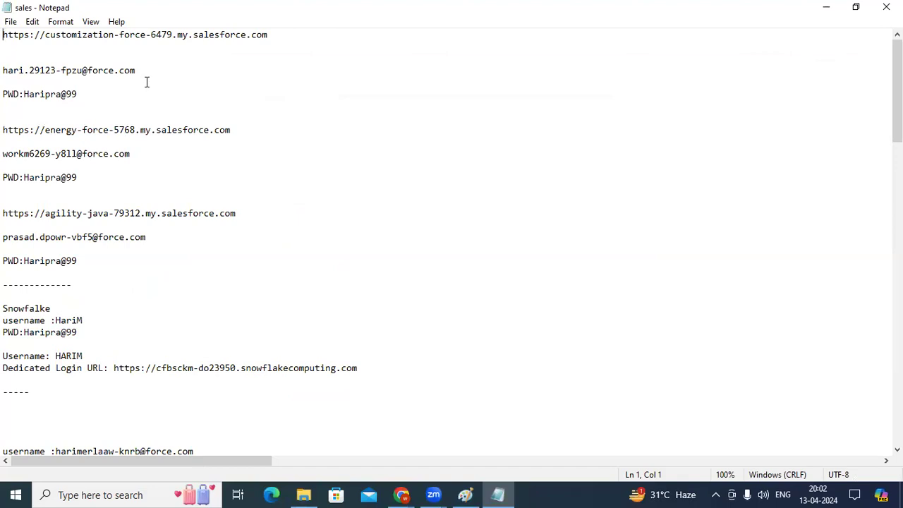
Copy the first Salesforce username from the sales notes into the login form's Username field and return to the notes.
{"action": "left_click_drag", "start_coordinate": [138, 71], "coordinate": [6, 74]}
{"action": "key", "text": "ctrl+c"}
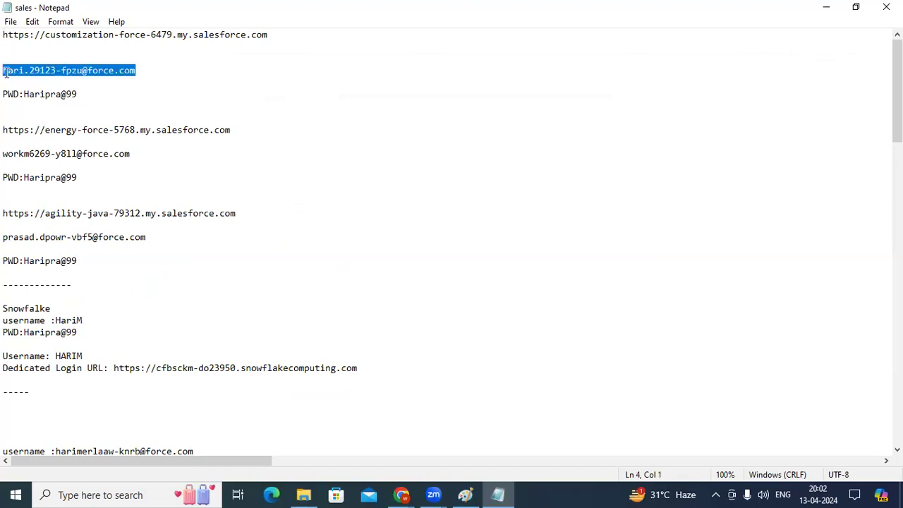
{"action": "left_click", "coordinate": [827, 7]}
{"action": "left_click", "coordinate": [450, 431]}
{"action": "key", "text": "ctrl+v"}
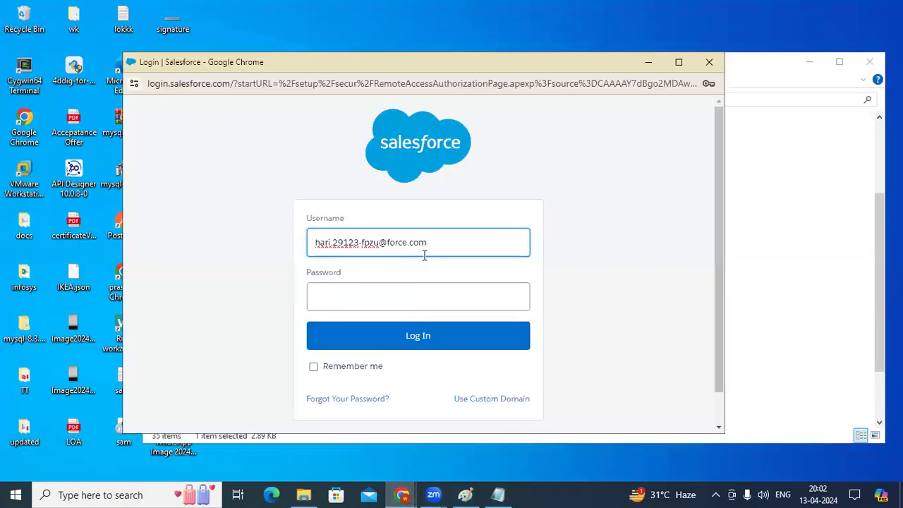
{"action": "key", "text": "alt+Tab"}
{"action": "key", "text": "alt+Tab"}
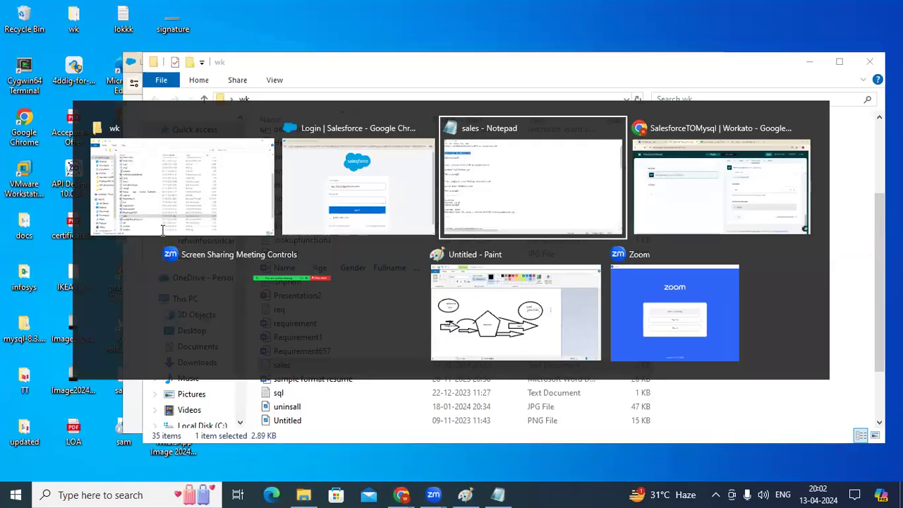
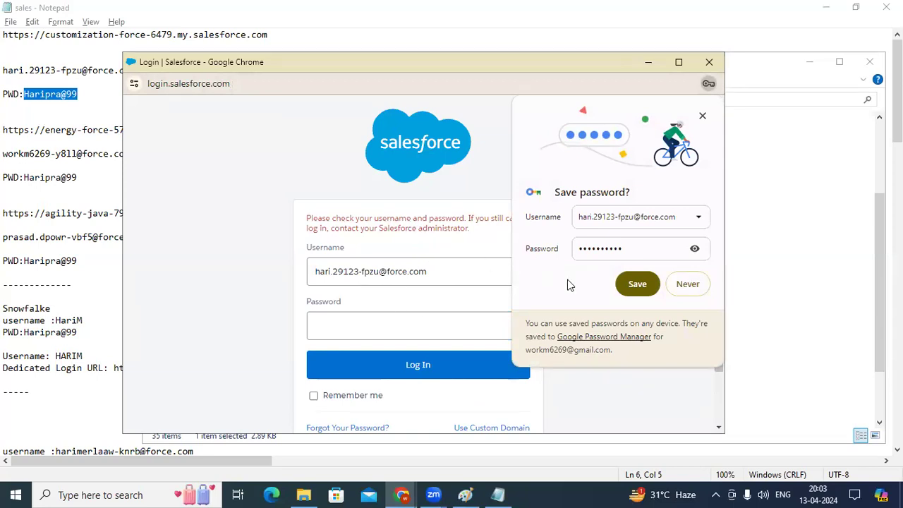
Decline saving the password, close the Salesforce login window and return to the Workato recipe.
{"action": "left_click", "coordinate": [687, 283]}
{"action": "left_click", "coordinate": [709, 62]}
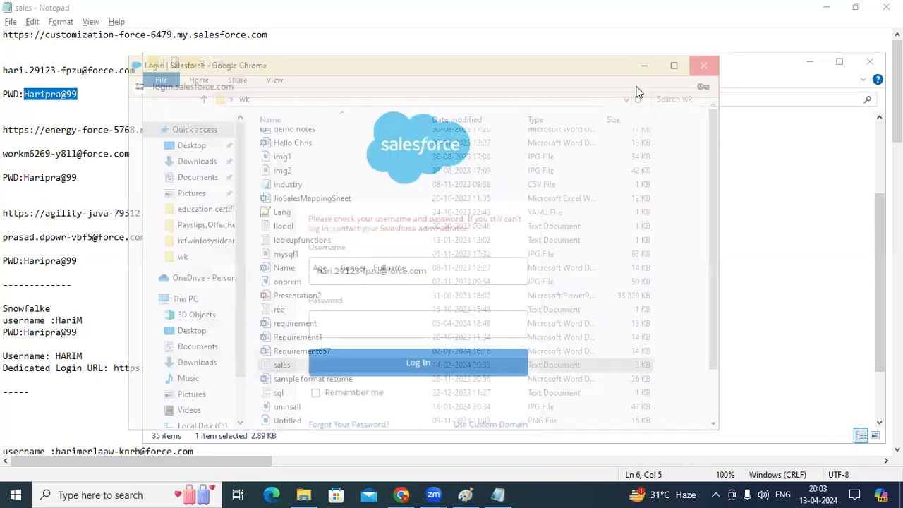
{"action": "left_click", "coordinate": [497, 495]}
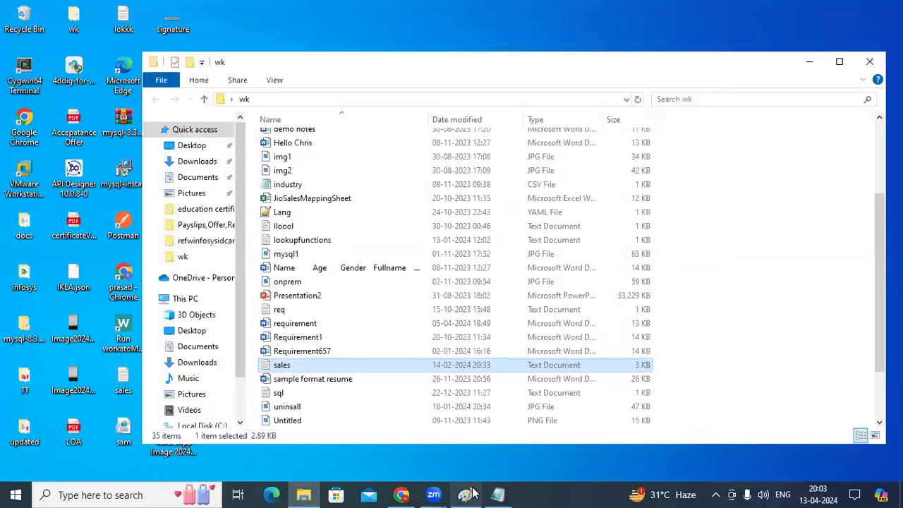
{"action": "left_click", "coordinate": [401, 494]}
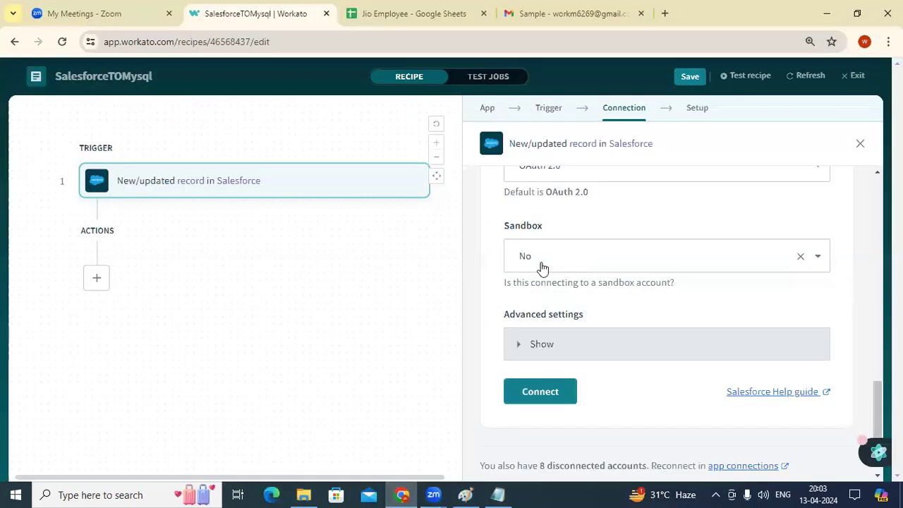
Add an action step below the Salesforce trigger and choose MySQL as its app.
{"action": "left_click", "coordinate": [92, 280]}
{"action": "left_click", "coordinate": [100, 300]}
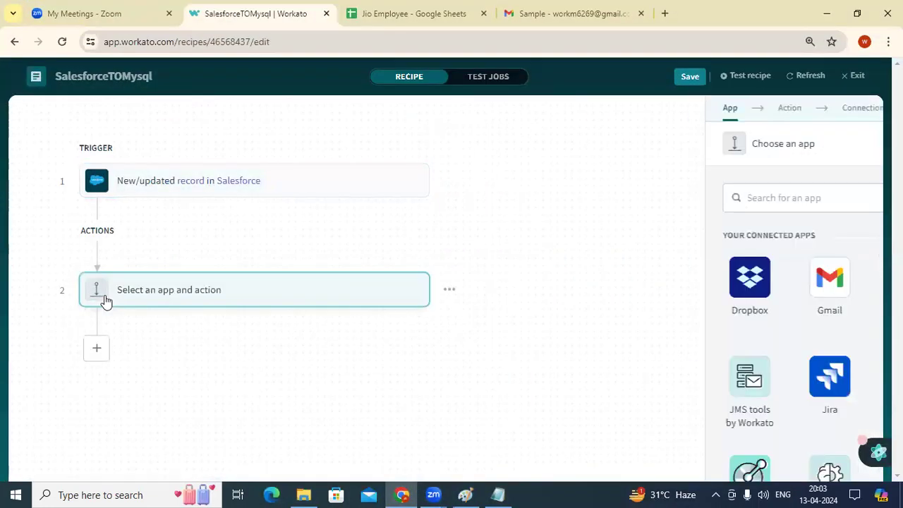
{"action": "type", "text": "my"}
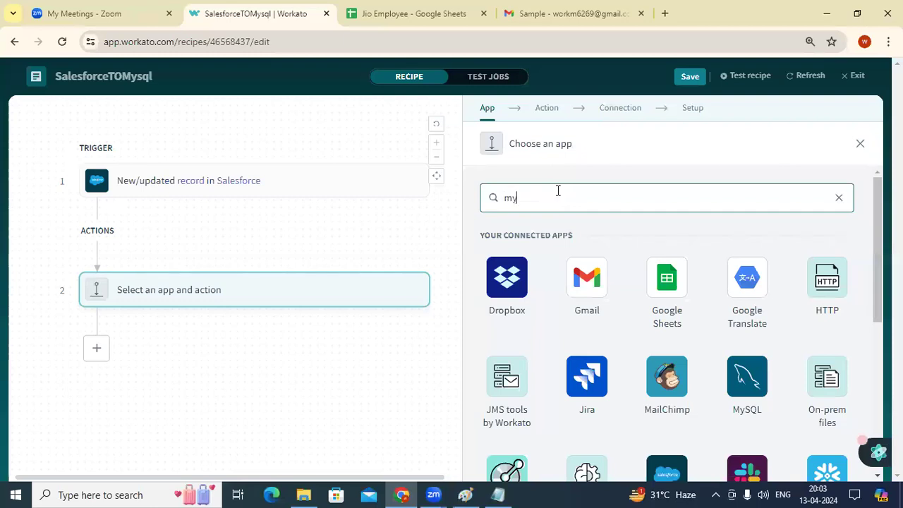
{"action": "type", "text": "sw"}
{"action": "key", "text": "BackSpace"}
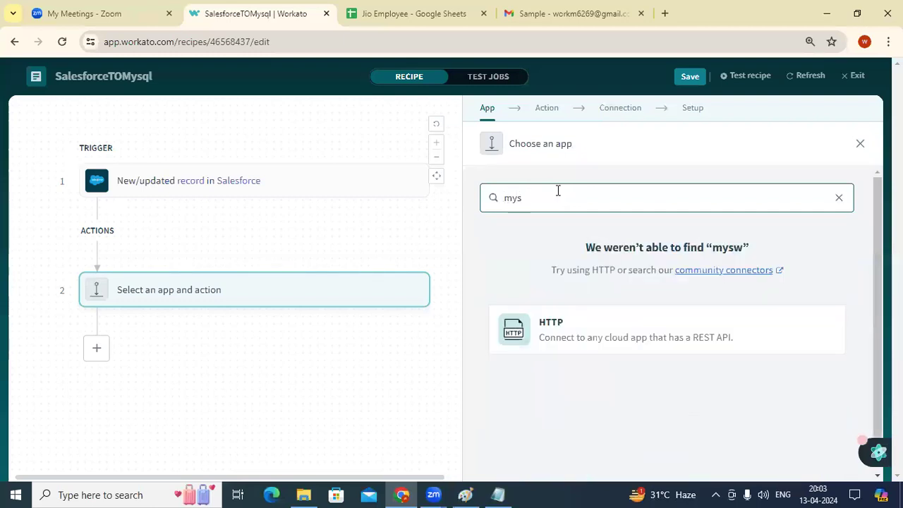
{"action": "left_click", "coordinate": [527, 293]}
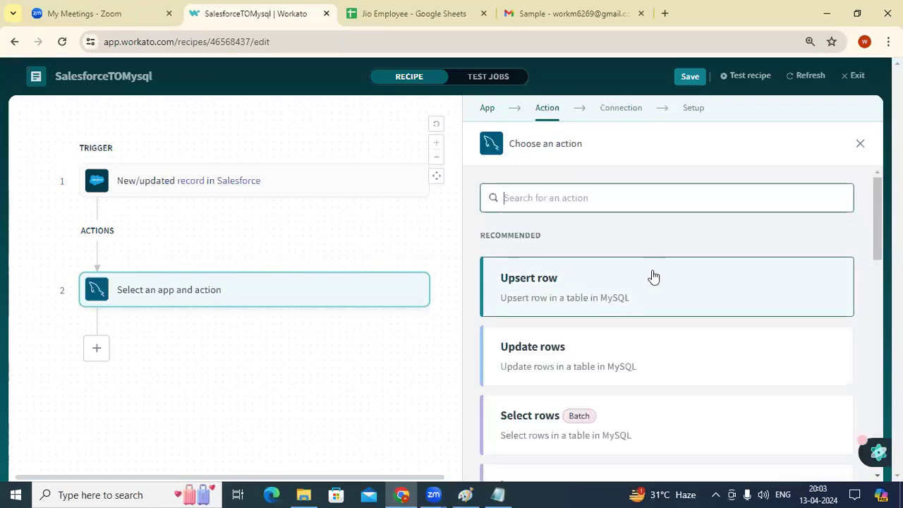
Review the available MySQL actions and choose Insert row for the new step.
{"action": "scroll", "coordinate": [674, 342], "scroll_direction": "down", "scroll_amount": 5}
{"action": "scroll", "coordinate": [674, 343], "scroll_direction": "up", "scroll_amount": 5}
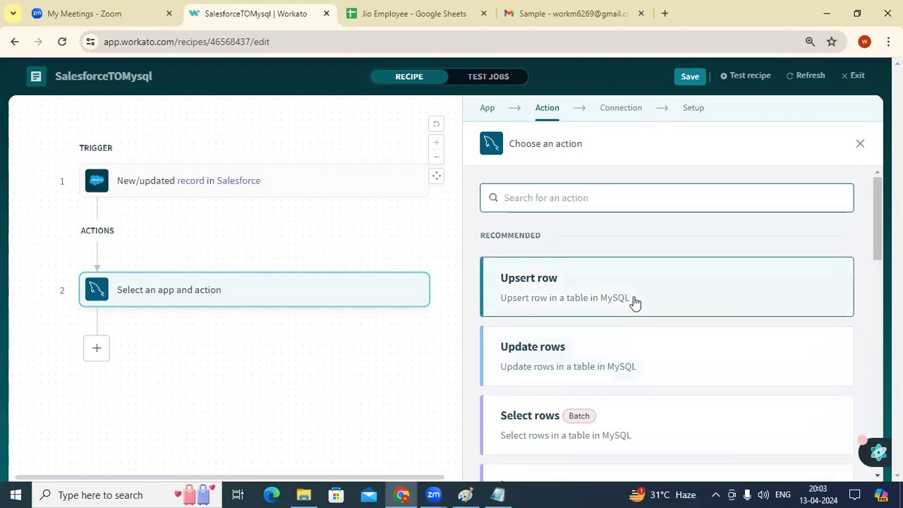
{"action": "scroll", "coordinate": [634, 302], "scroll_direction": "down", "scroll_amount": 3}
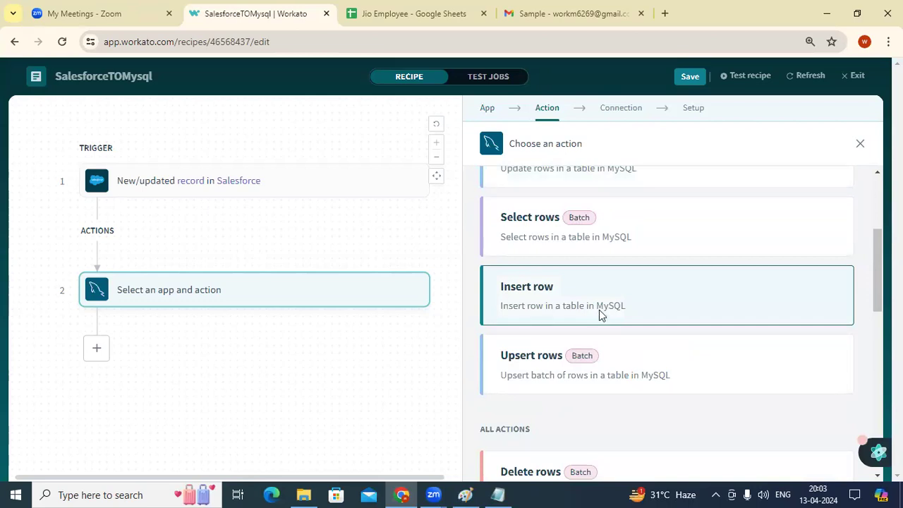
{"action": "left_click", "coordinate": [601, 311]}
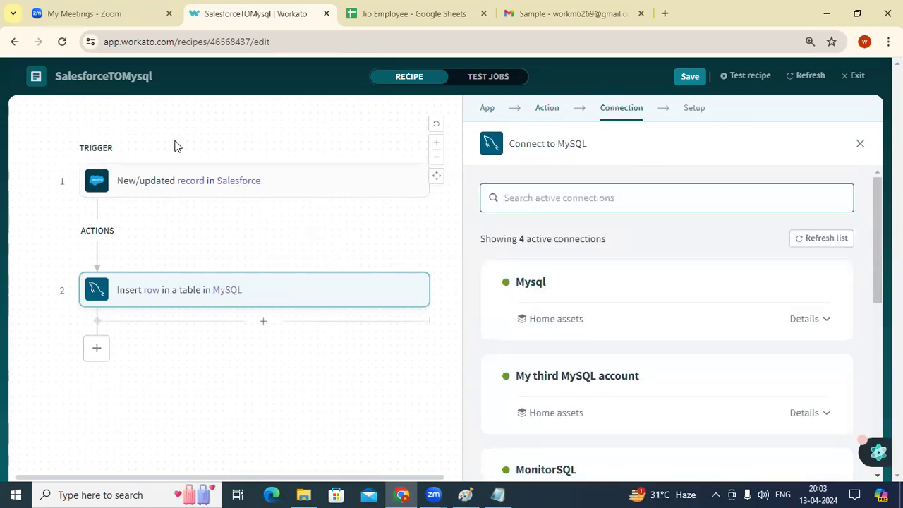
Select the Mysql connection in Home assets for the Insert row action and examine the setup message and Table field.
{"action": "left_click", "coordinate": [576, 277]}
{"action": "scroll", "coordinate": [659, 240], "scroll_direction": "down", "scroll_amount": 3}
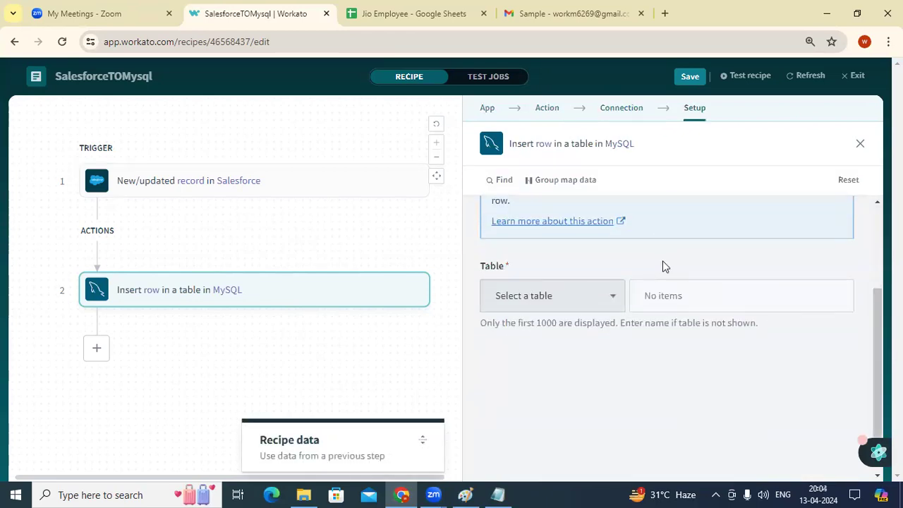
{"action": "scroll", "coordinate": [662, 265], "scroll_direction": "up", "scroll_amount": 2}
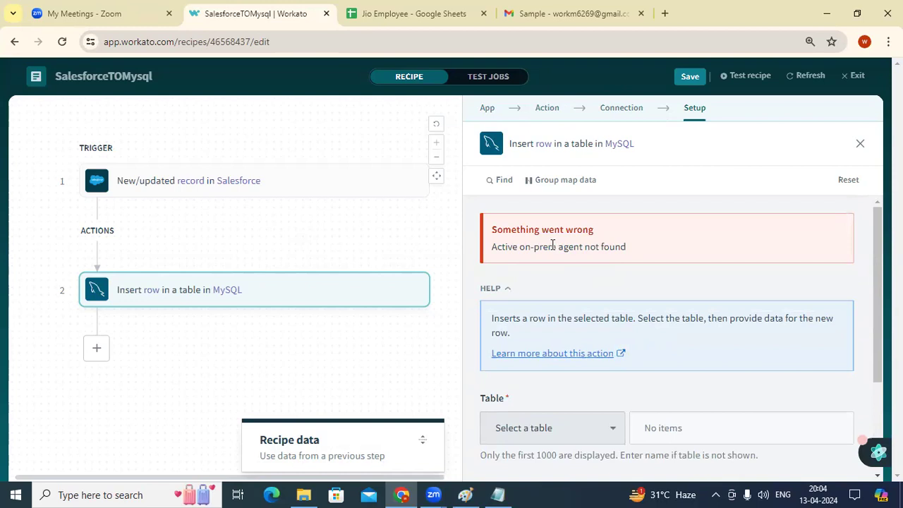
{"action": "left_click_drag", "start_coordinate": [504, 250], "coordinate": [628, 229]}
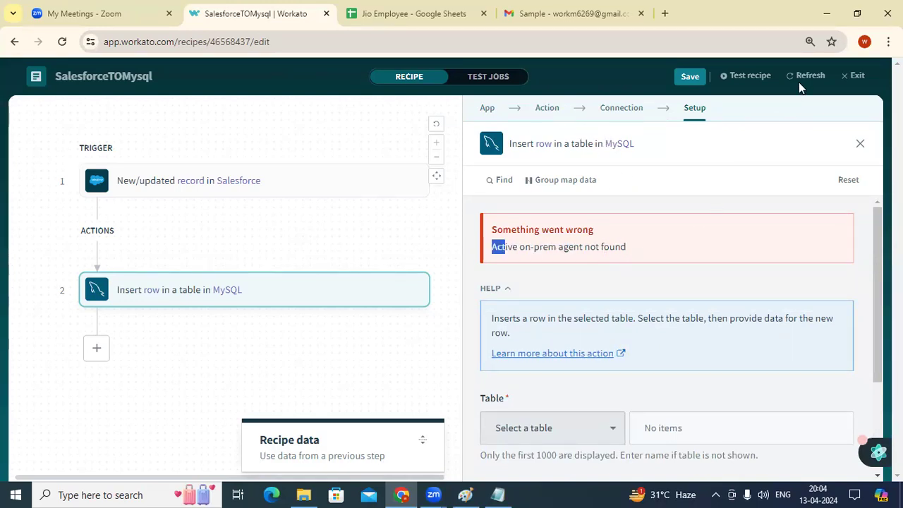
Switch the Insert row action to the MonitorSQL connection in BASEPROJECT and examine its setup message.
{"action": "left_click", "coordinate": [623, 115]}
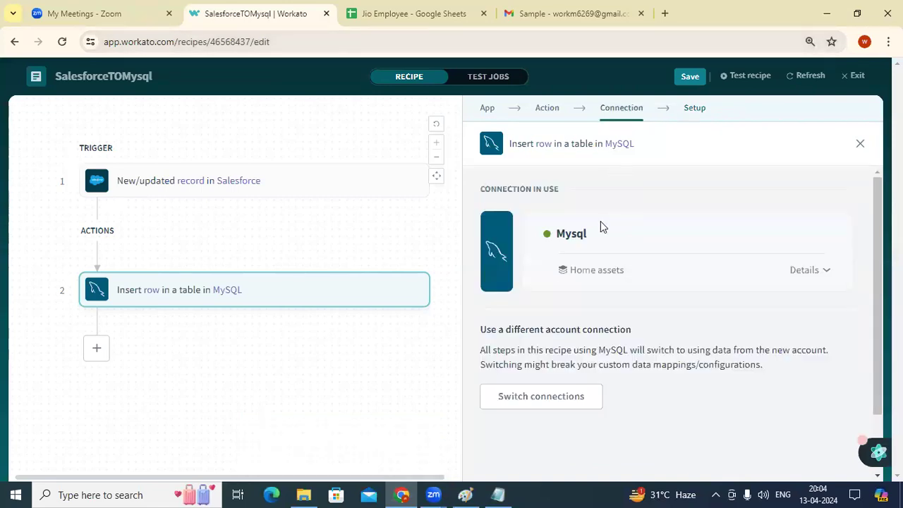
{"action": "left_click", "coordinate": [563, 397]}
{"action": "scroll", "coordinate": [623, 233], "scroll_direction": "down", "scroll_amount": 4}
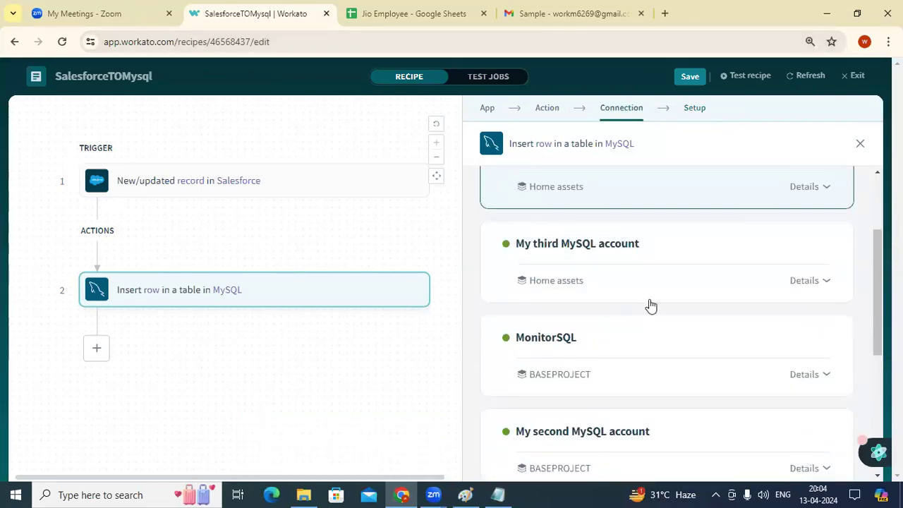
{"action": "left_click", "coordinate": [652, 229]}
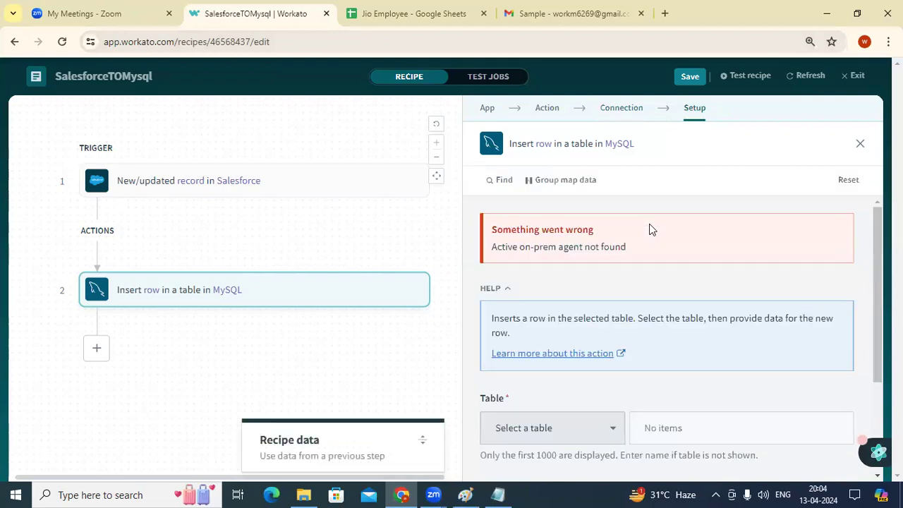
{"action": "scroll", "coordinate": [651, 228], "scroll_direction": "down", "scroll_amount": 2}
{"action": "scroll", "coordinate": [613, 264], "scroll_direction": "up", "scroll_amount": 1}
{"action": "scroll", "coordinate": [539, 226], "scroll_direction": "up", "scroll_amount": 1}
{"action": "left_click_drag", "start_coordinate": [525, 249], "coordinate": [655, 241]}
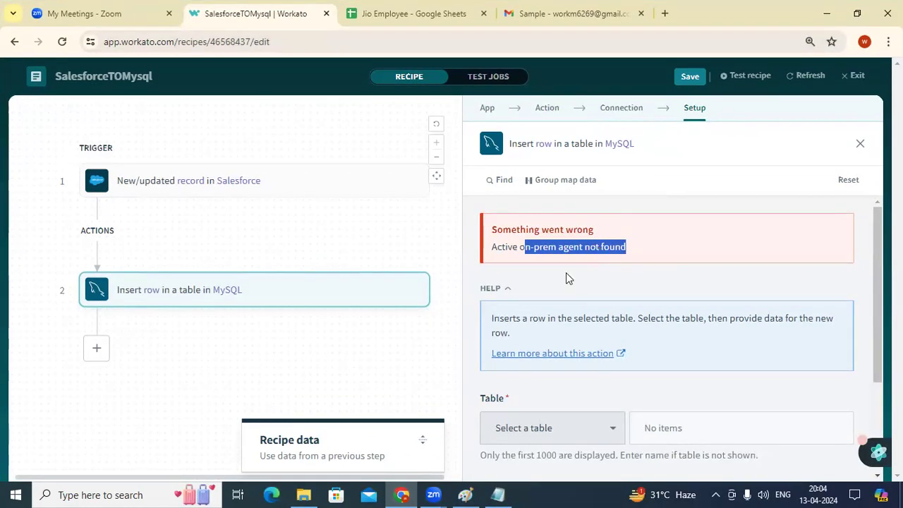
Check which connection the Insert row action uses and review the Table field in its setup.
{"action": "left_click", "coordinate": [625, 113]}
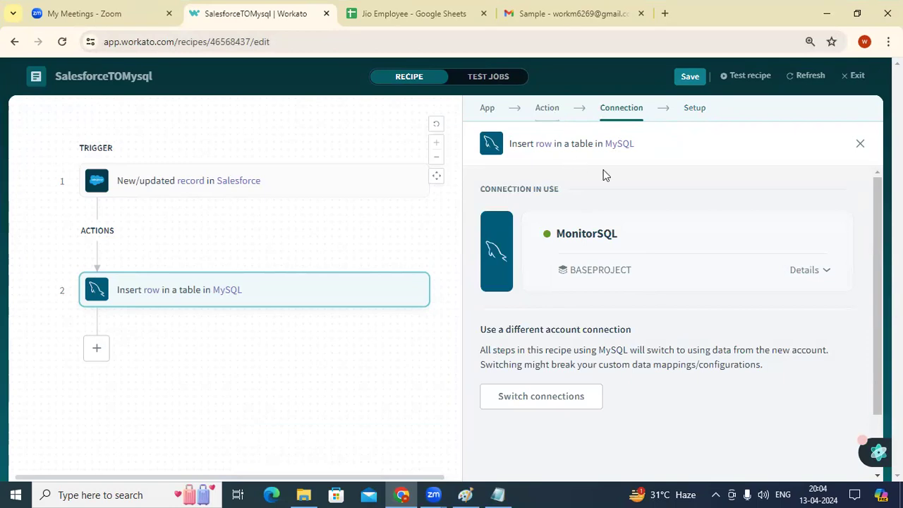
{"action": "left_click", "coordinate": [696, 115]}
{"action": "scroll", "coordinate": [573, 346], "scroll_direction": "down", "scroll_amount": 2}
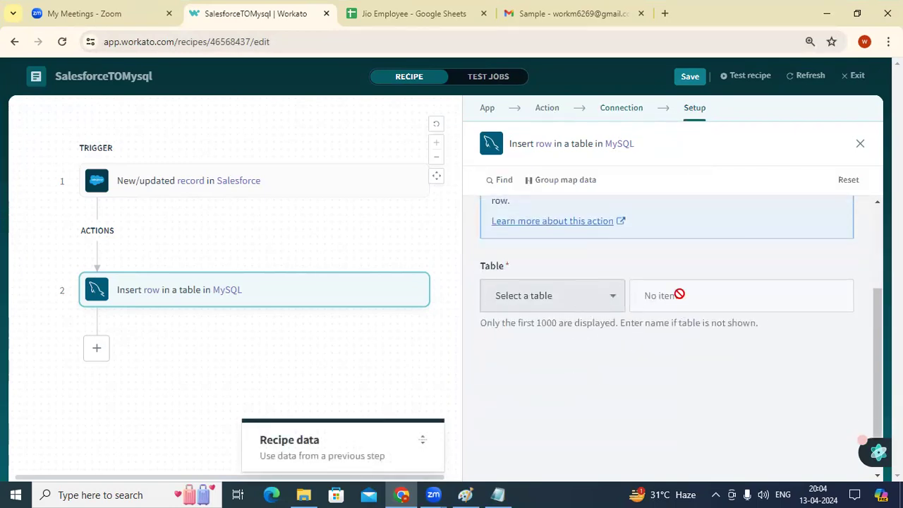
Check the Table field's entry options in the Insert row setup and look at the Jio Employee spreadsheet before returning to the recipe.
{"action": "left_click", "coordinate": [569, 302]}
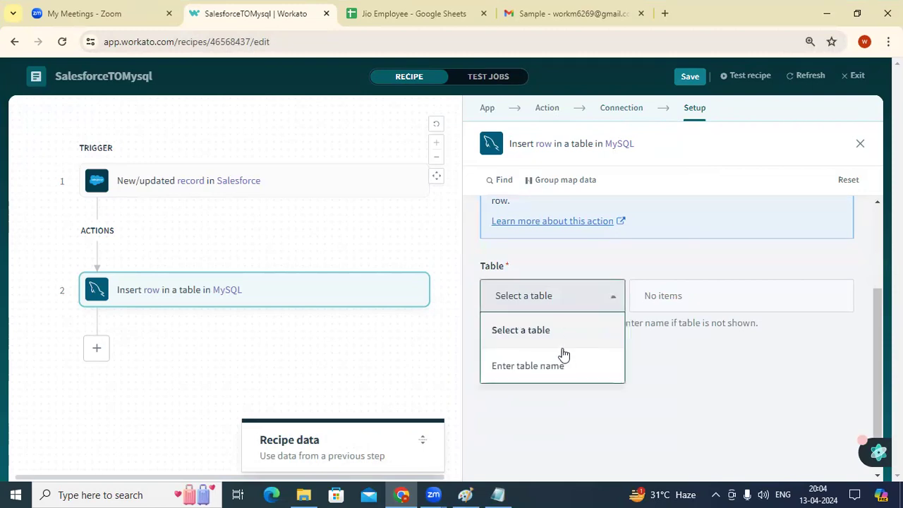
{"action": "left_click", "coordinate": [574, 329]}
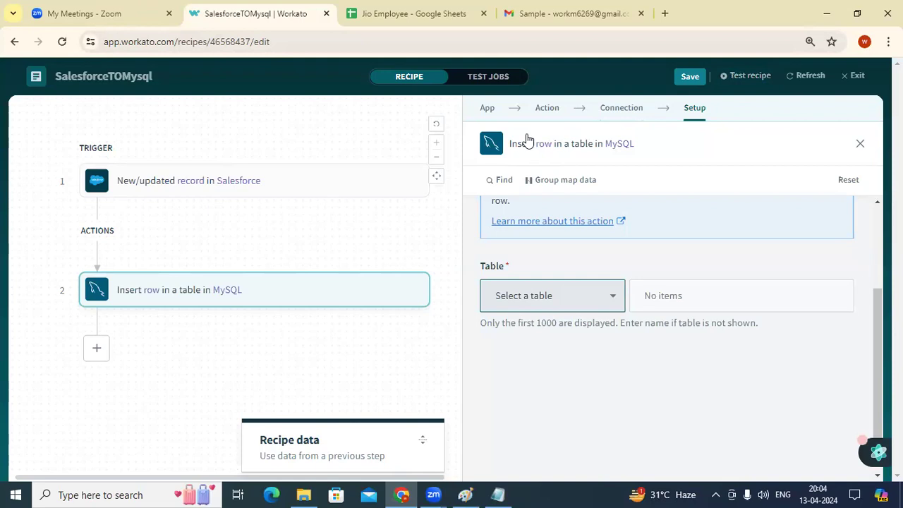
{"action": "left_click", "coordinate": [431, 16]}
{"action": "key", "text": "ctrl+Tab"}
{"action": "left_click", "coordinate": [451, 16]}
{"action": "left_click", "coordinate": [519, 14]}
{"action": "left_click", "coordinate": [445, 14]}
{"action": "left_click", "coordinate": [550, 16]}
{"action": "left_click", "coordinate": [364, 12]}
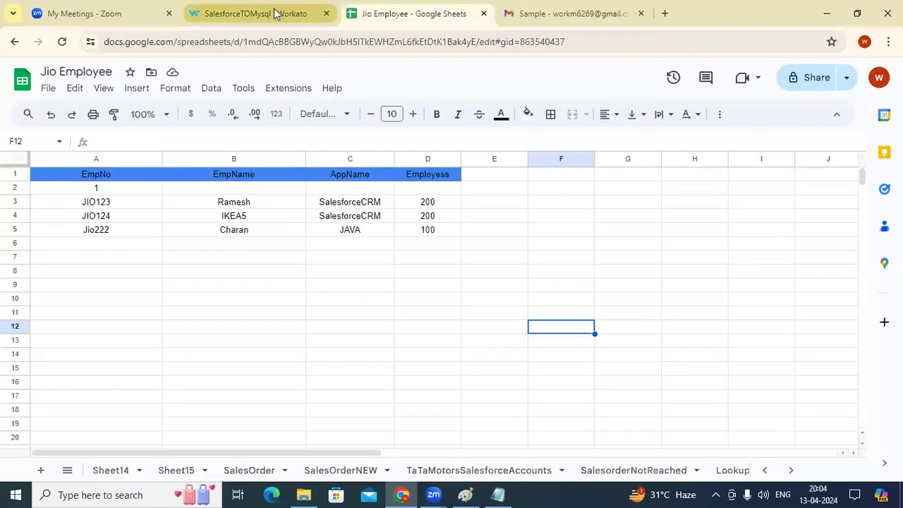
{"action": "left_click", "coordinate": [261, 12]}
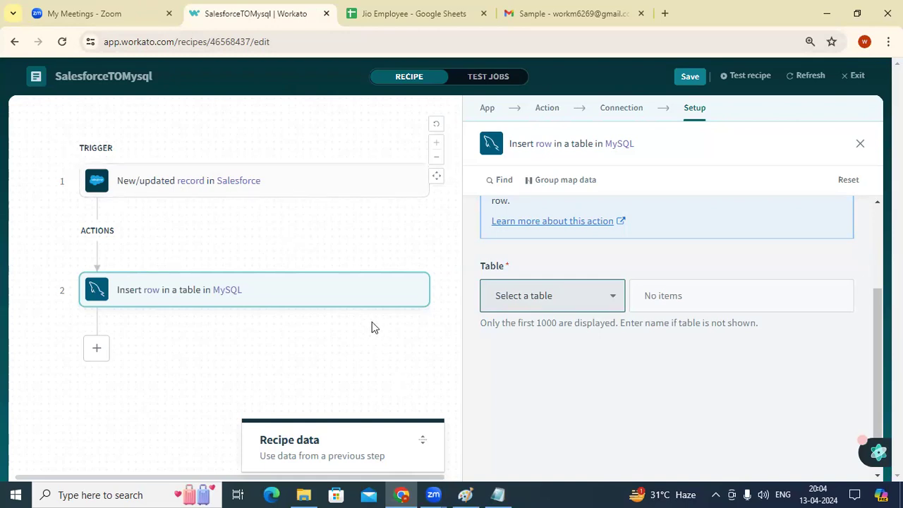
Search the app choices of the Salesforce trigger step for "mys" and "sap" to see which connectors are offered.
{"action": "left_click", "coordinate": [487, 112]}
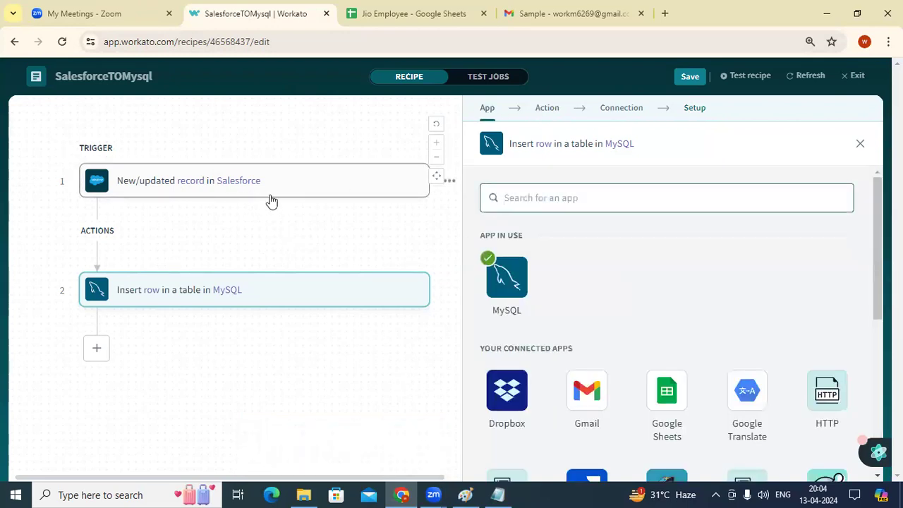
{"action": "scroll", "coordinate": [640, 289], "scroll_direction": "down", "scroll_amount": 1}
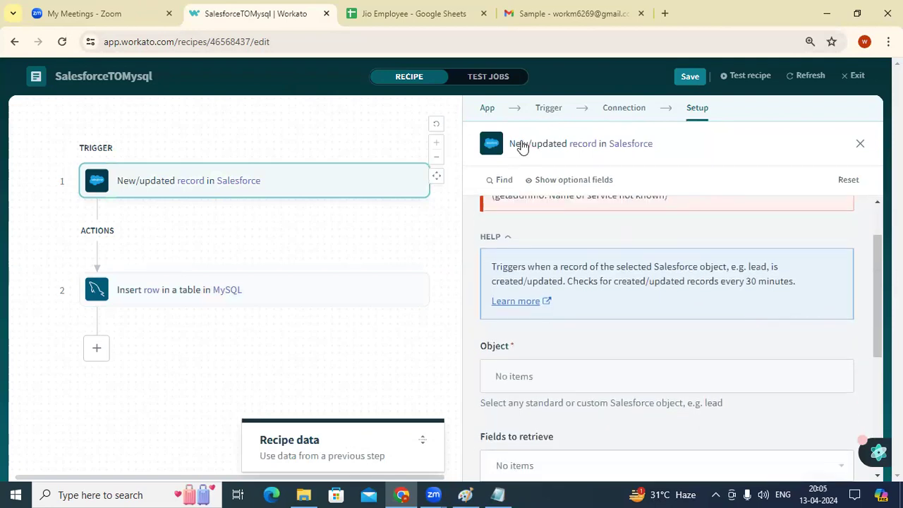
{"action": "left_click", "coordinate": [487, 109]}
{"action": "left_click", "coordinate": [592, 204]}
{"action": "type", "text": "sa"}
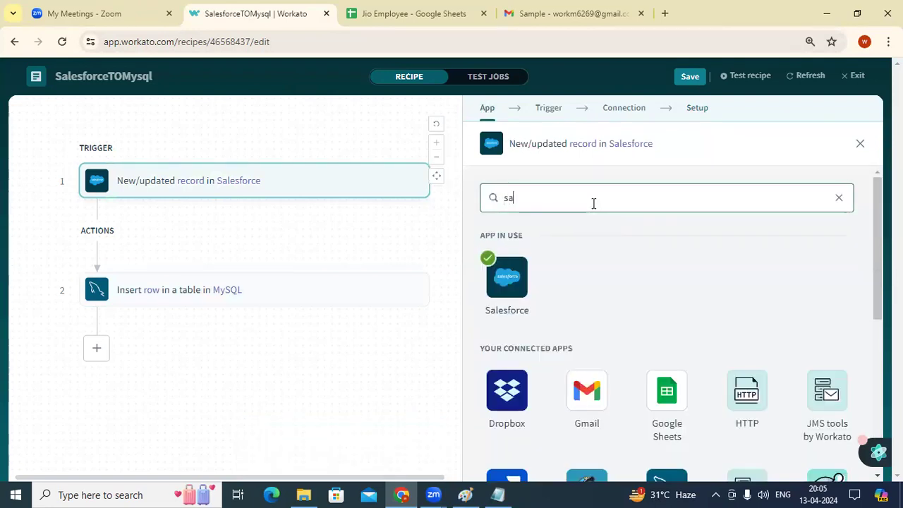
{"action": "key", "text": "BackSpace"}
{"action": "key", "text": "BackSpace"}
{"action": "type", "text": "my"}
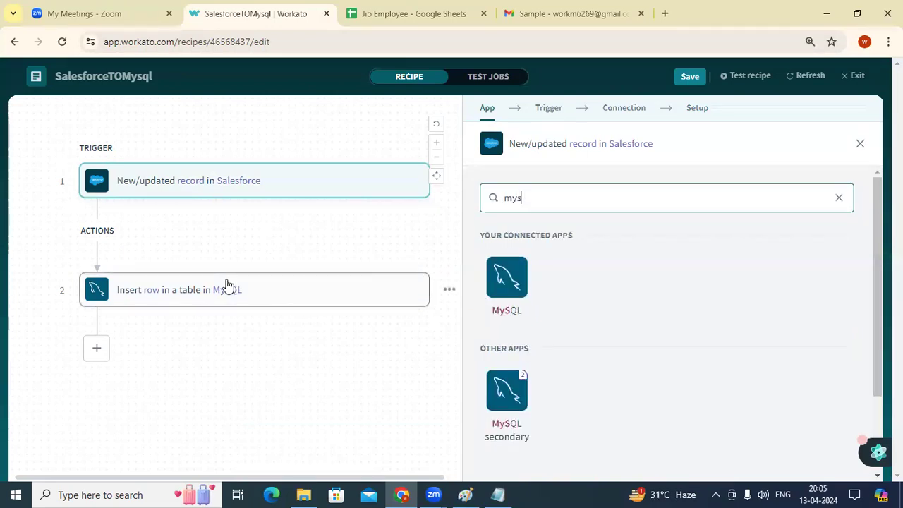
{"action": "double_click", "coordinate": [557, 203]}
{"action": "type", "text": "sap"}
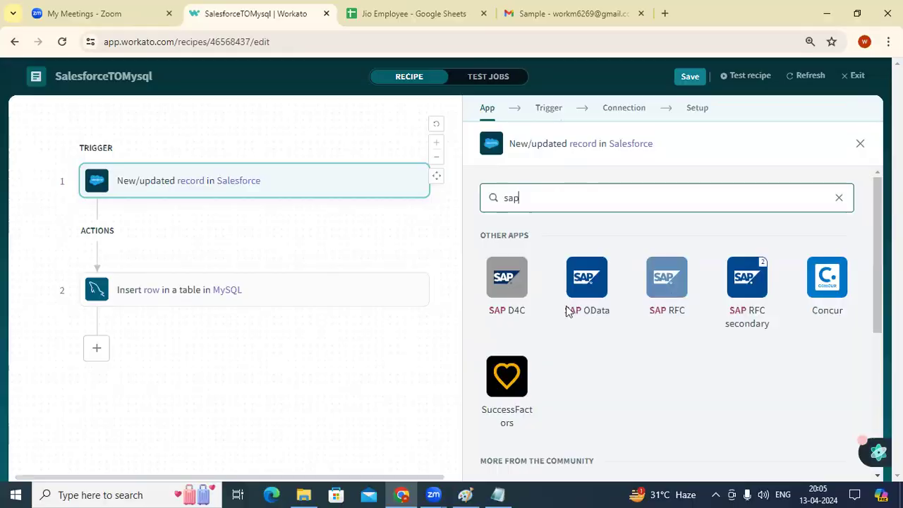
Open the Requirement1 document from the wk folder in Word, read its source and target application requirements, and close it.
{"action": "key", "text": "super+d"}
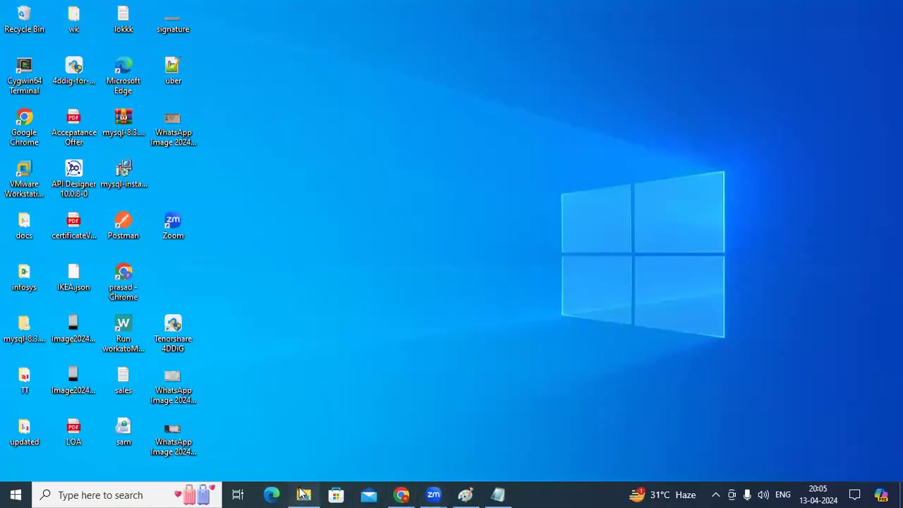
{"action": "left_click", "coordinate": [306, 494]}
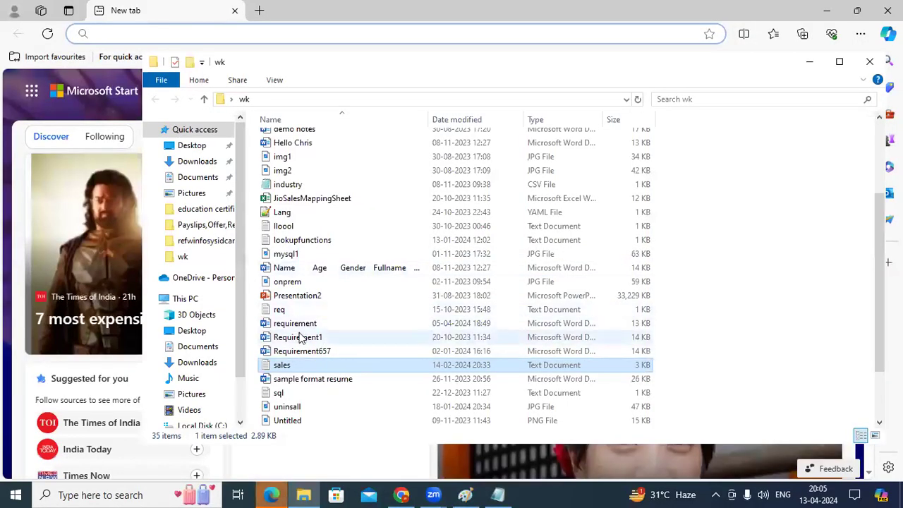
{"action": "double_click", "coordinate": [300, 337]}
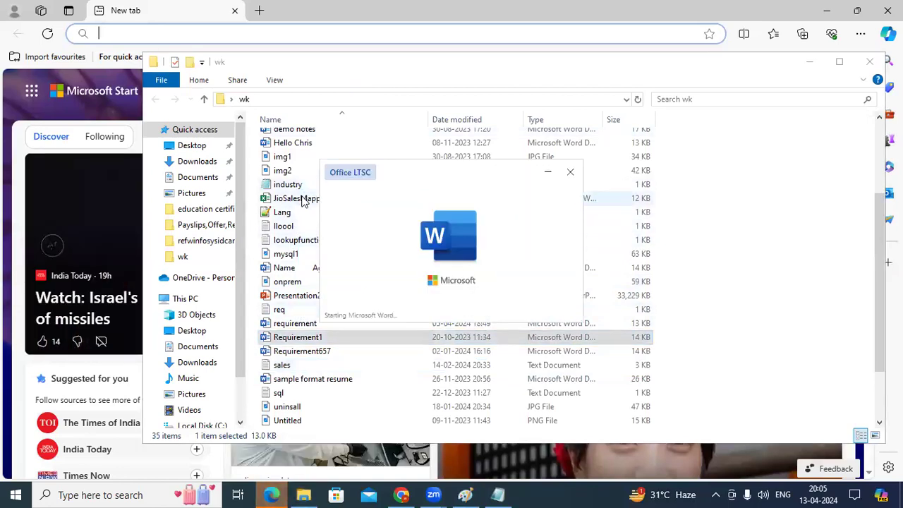
{"action": "left_click", "coordinate": [301, 199]}
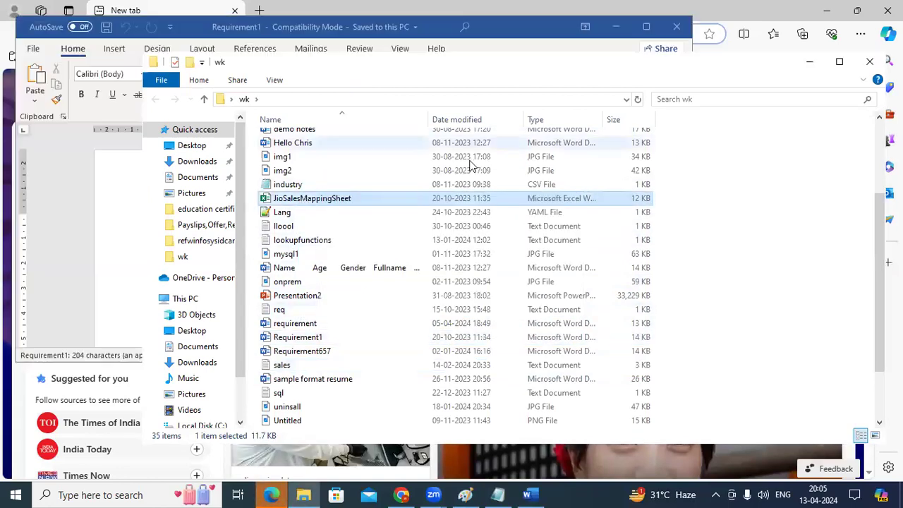
{"action": "left_click", "coordinate": [756, 462]}
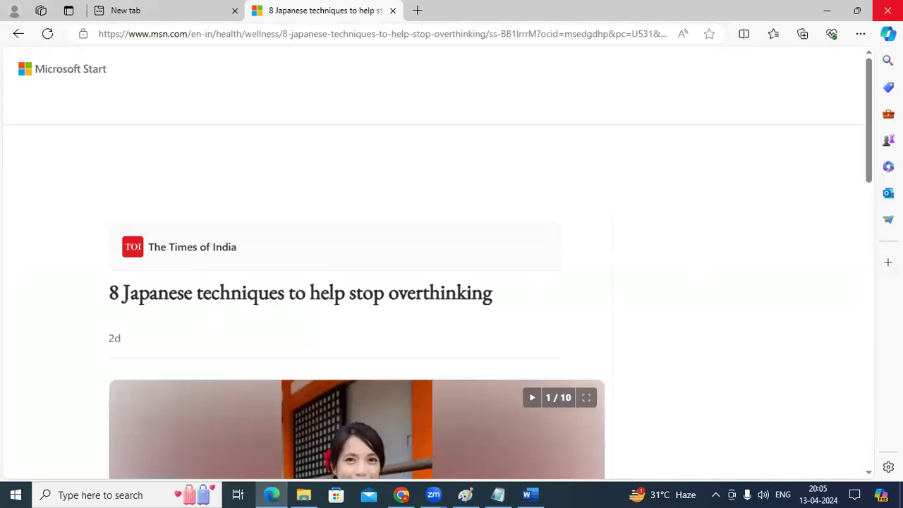
{"action": "key", "text": "alt+Tab"}
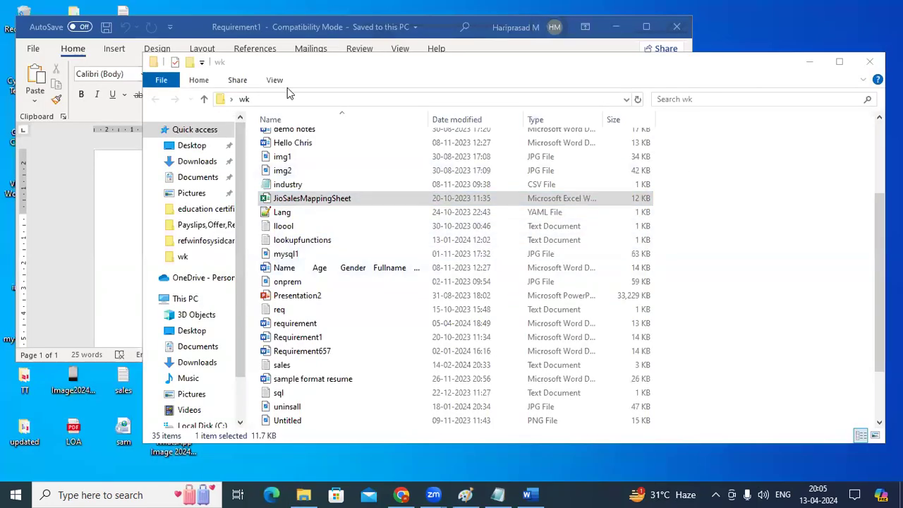
{"action": "key", "text": "alt+Tab"}
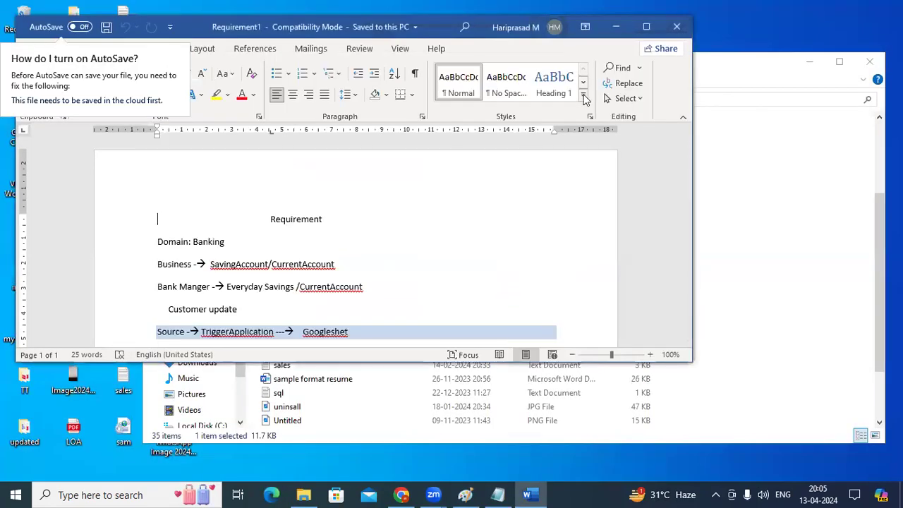
{"action": "key", "text": "super+Up"}
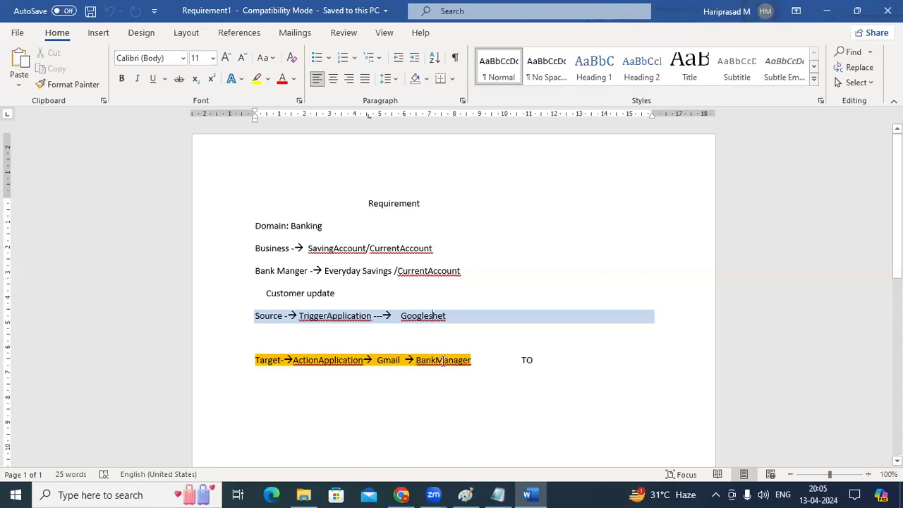
{"action": "left_click", "coordinate": [888, 10]}
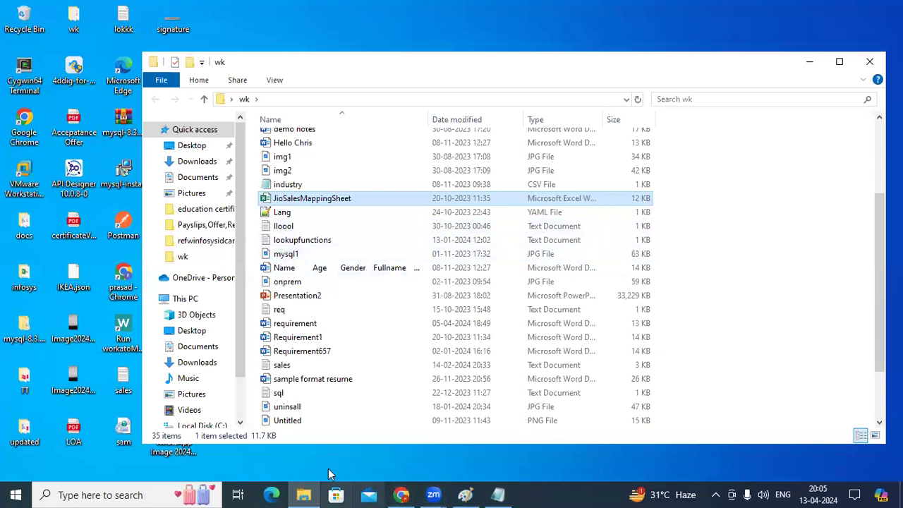
Open JioSalesMappingSheet in Excel, review the Google Sheet to Gmail field mapping and comments, and close it without saving.
{"action": "double_click", "coordinate": [393, 198]}
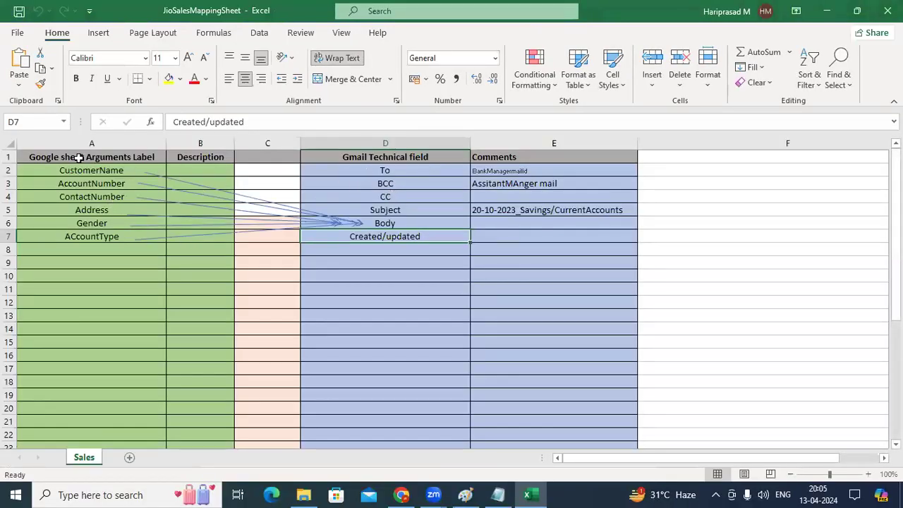
{"action": "mouse_move", "coordinate": [79, 157]}
{"action": "left_mouse_down"}
{"action": "mouse_move", "coordinate": [101, 207]}
{"action": "mouse_move", "coordinate": [124, 373]}
{"action": "left_mouse_up"}
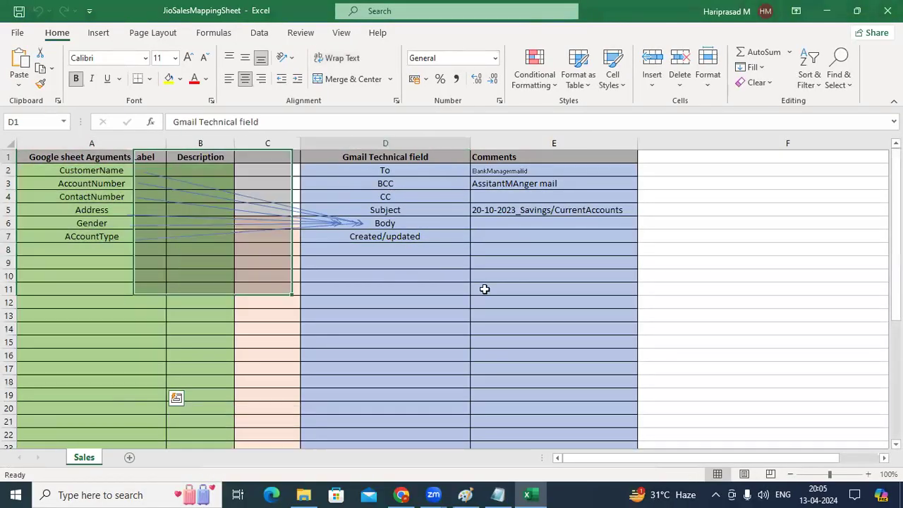
{"action": "left_click_drag", "start_coordinate": [484, 289], "coordinate": [530, 437]}
{"action": "left_click_drag", "start_coordinate": [91, 157], "coordinate": [216, 427]}
{"action": "left_click_drag", "start_coordinate": [408, 170], "coordinate": [563, 440]}
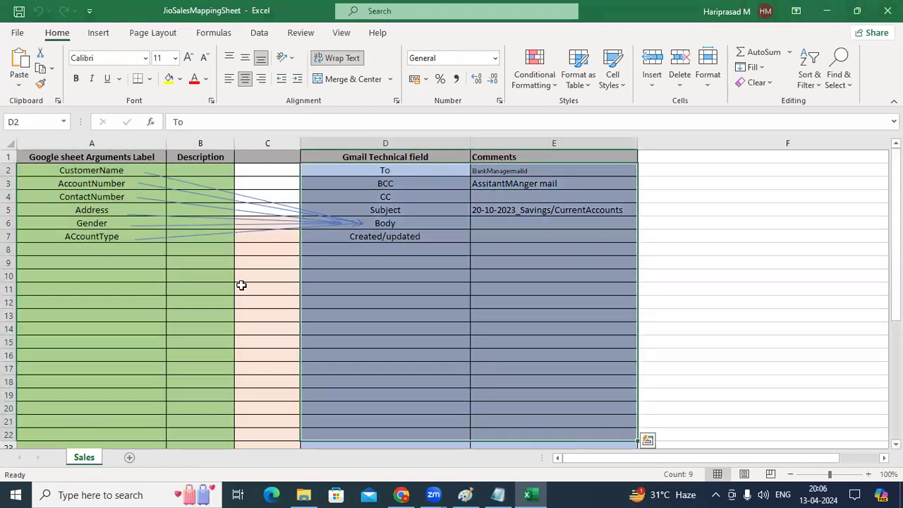
{"action": "double_click", "coordinate": [101, 157]}
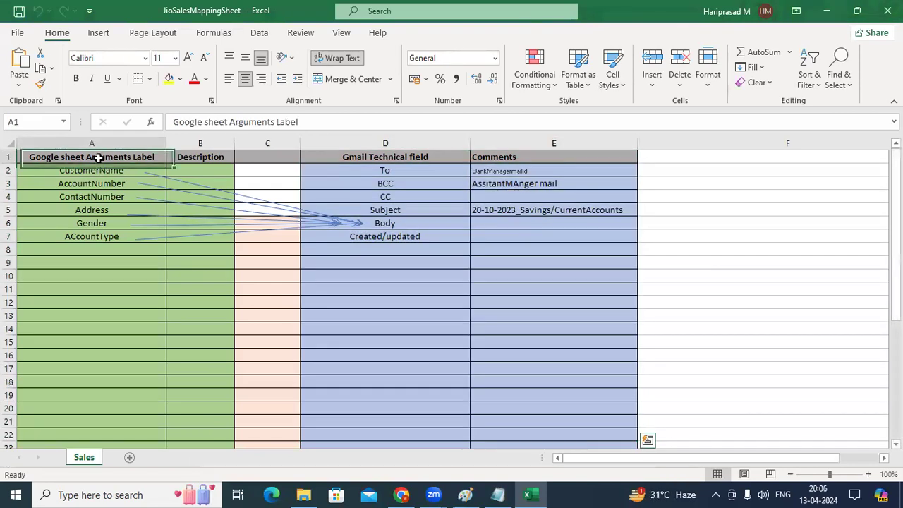
{"action": "left_click", "coordinate": [201, 159]}
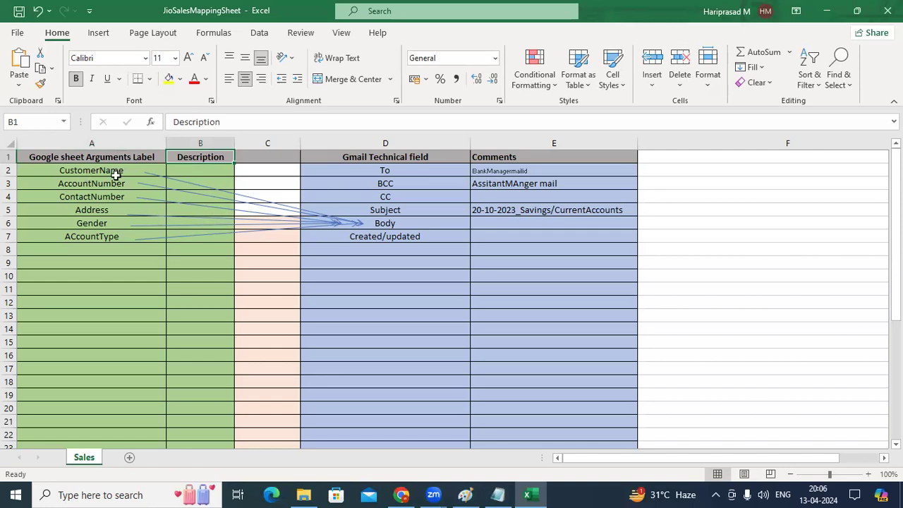
{"action": "double_click", "coordinate": [514, 184]}
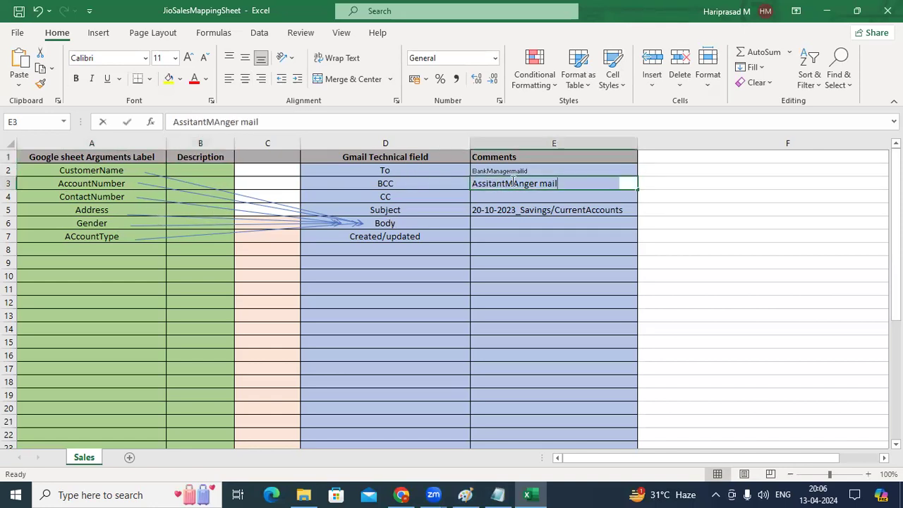
{"action": "left_click", "coordinate": [581, 211]}
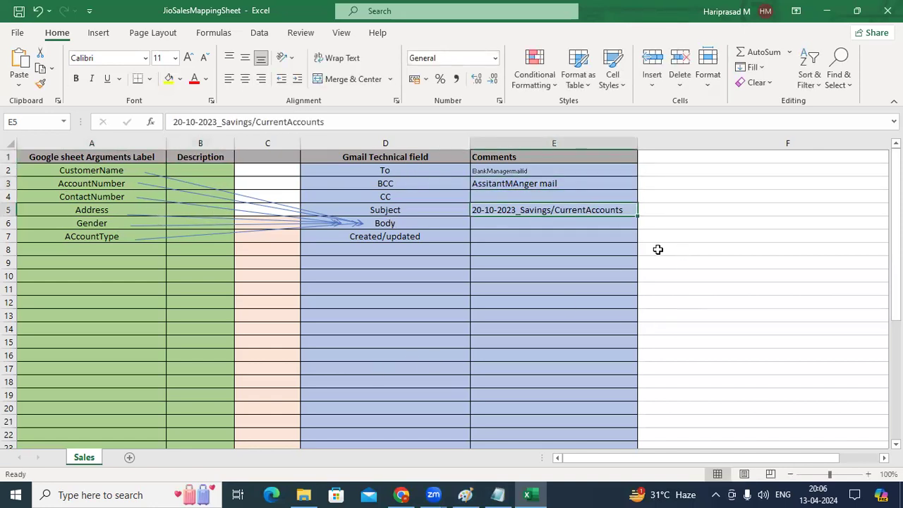
{"action": "left_click", "coordinate": [886, 12]}
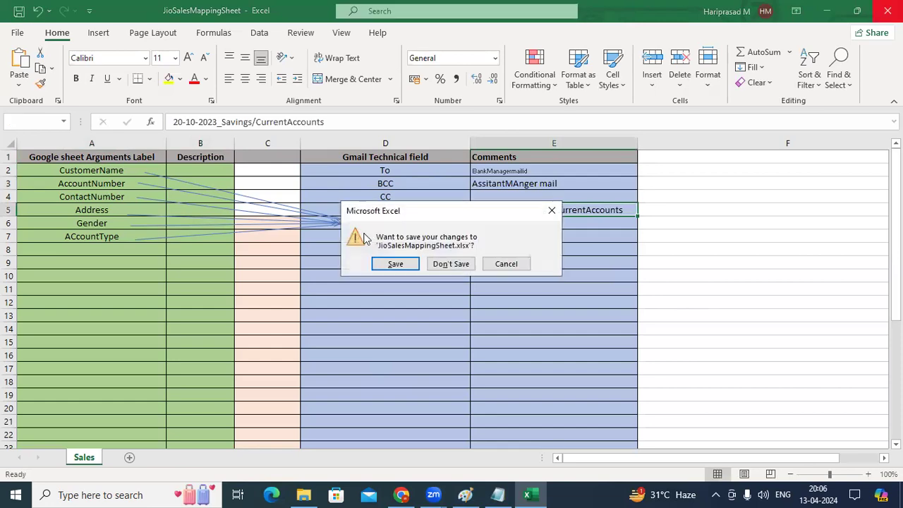
{"action": "left_click", "coordinate": [446, 267]}
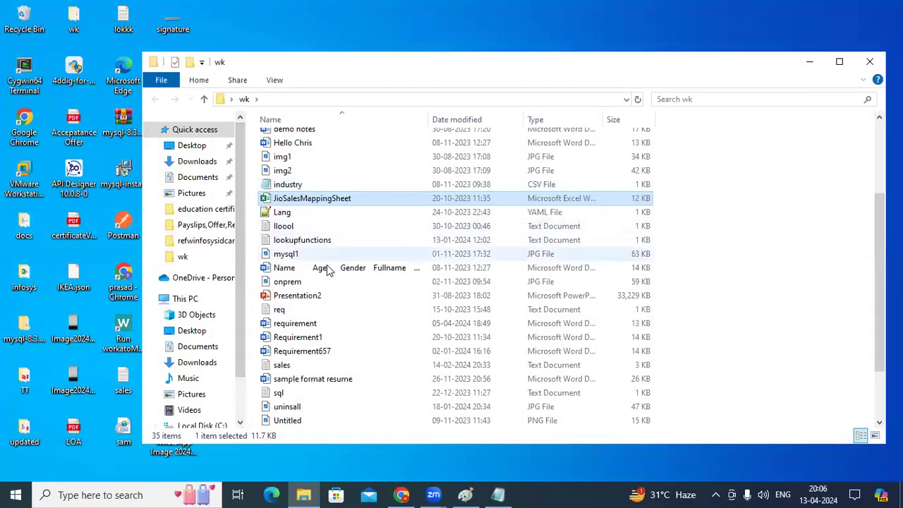
Open the Requirement657 document in Word, read its Salesforce source, if-else and Gsheet/Gmail target requirements, and close it.
{"action": "double_click", "coordinate": [314, 352]}
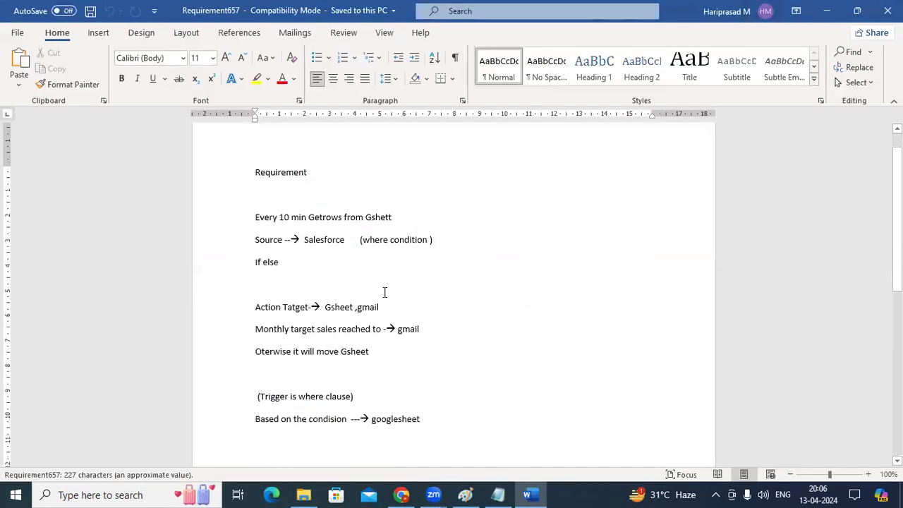
{"action": "triple_click", "coordinate": [296, 225]}
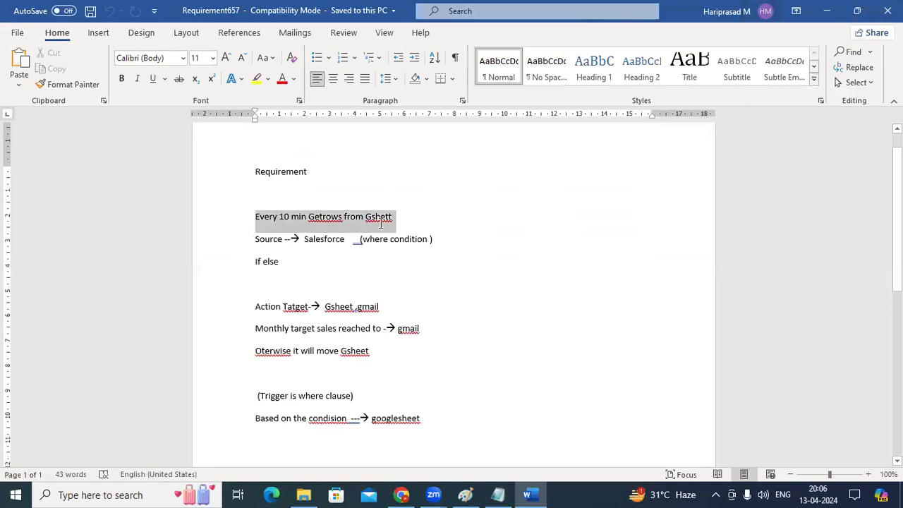
{"action": "left_click", "coordinate": [339, 255]}
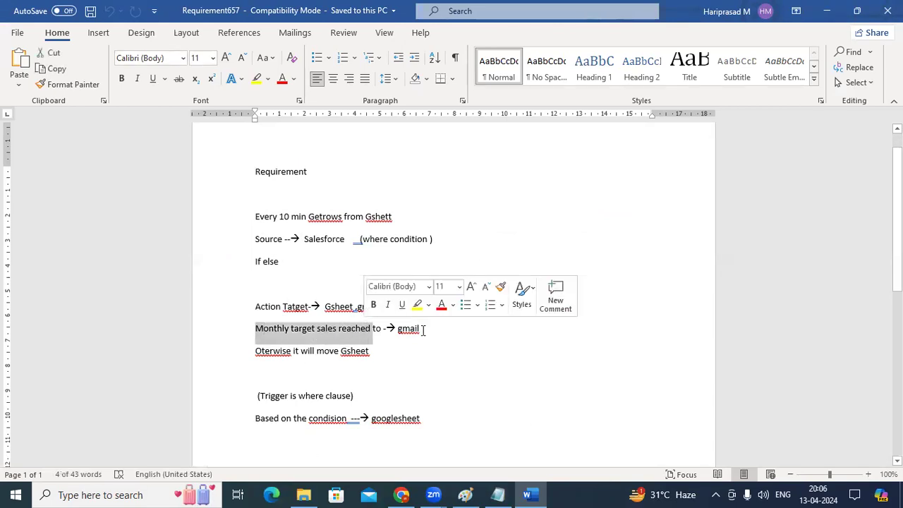
{"action": "left_click_drag", "start_coordinate": [293, 350], "coordinate": [387, 357]}
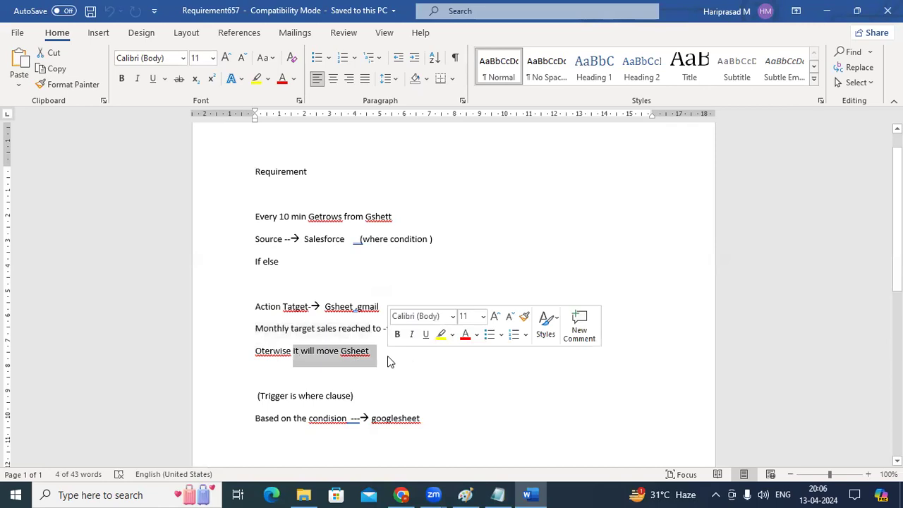
{"action": "left_click", "coordinate": [421, 357]}
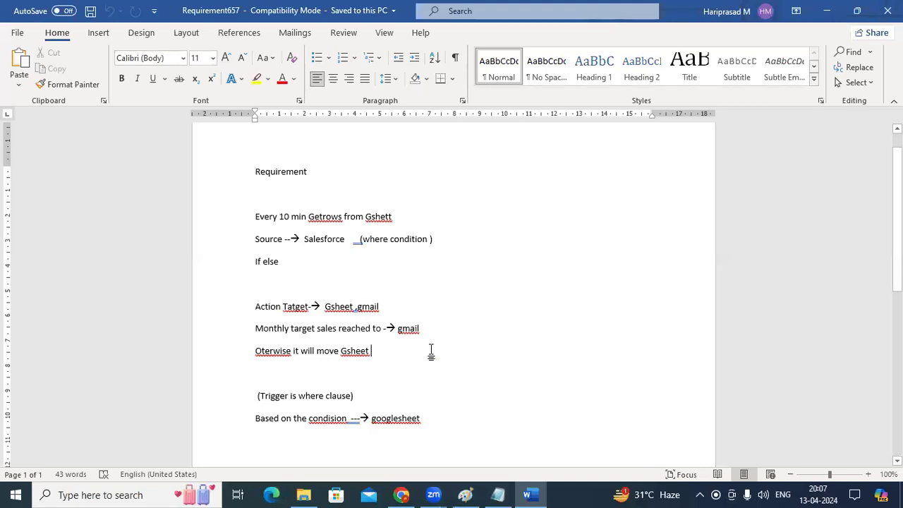
{"action": "left_click_drag", "start_coordinate": [421, 334], "coordinate": [255, 307]}
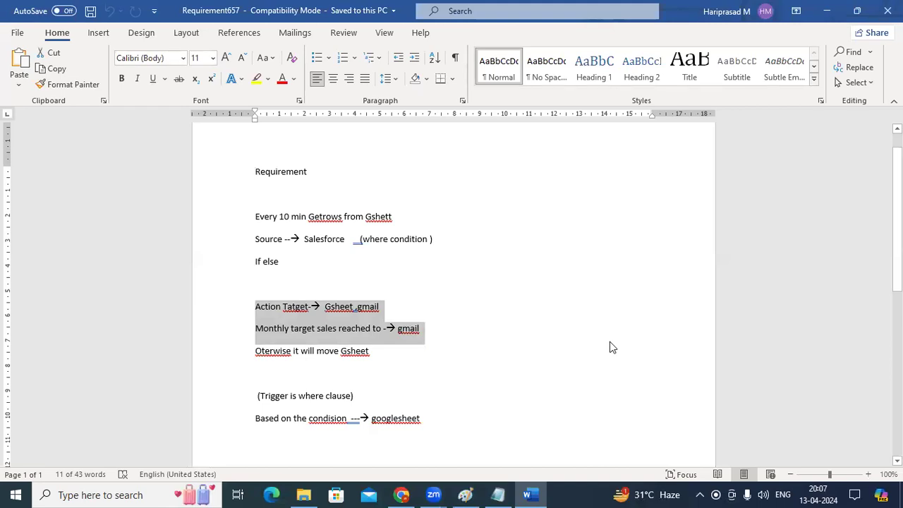
{"action": "scroll", "coordinate": [350, 398], "scroll_direction": "down", "scroll_amount": 1}
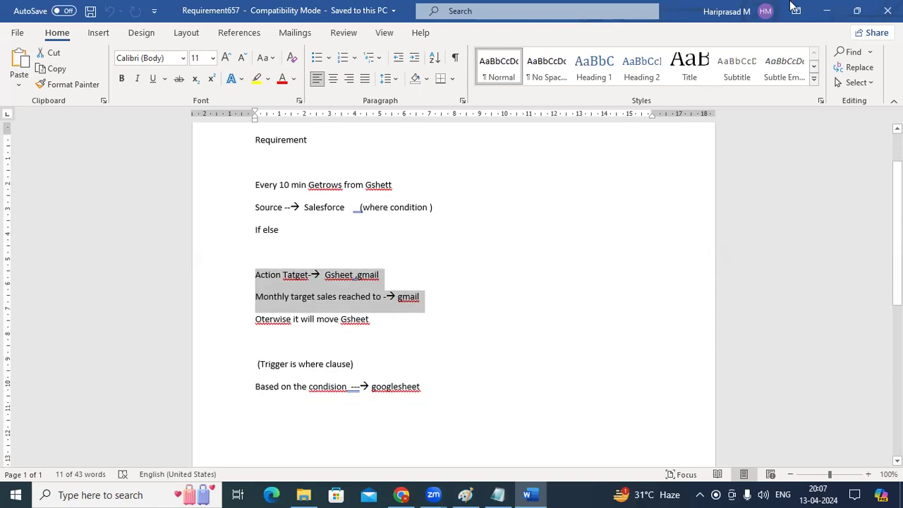
{"action": "left_click", "coordinate": [887, 10]}
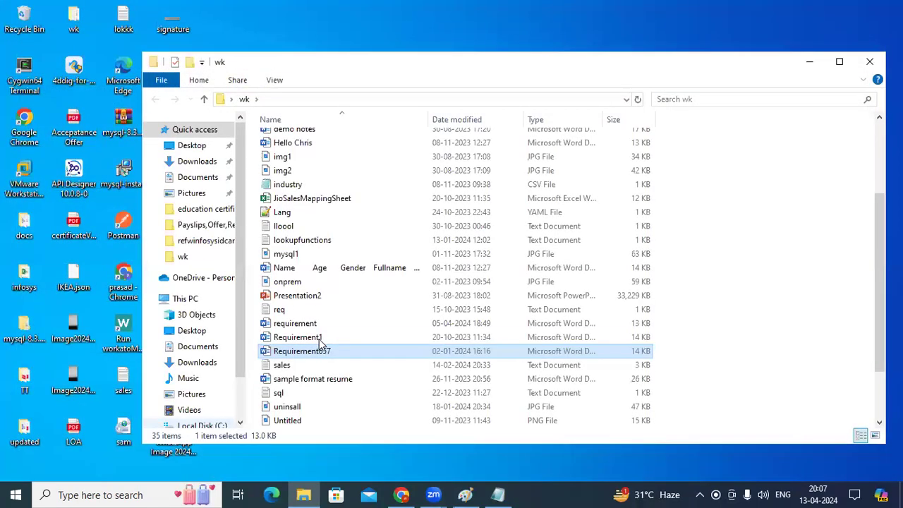
Reopen the Requirement1 document from the wk folder in Word, reread its banking source and target requirements, and close it.
{"action": "double_click", "coordinate": [319, 337]}
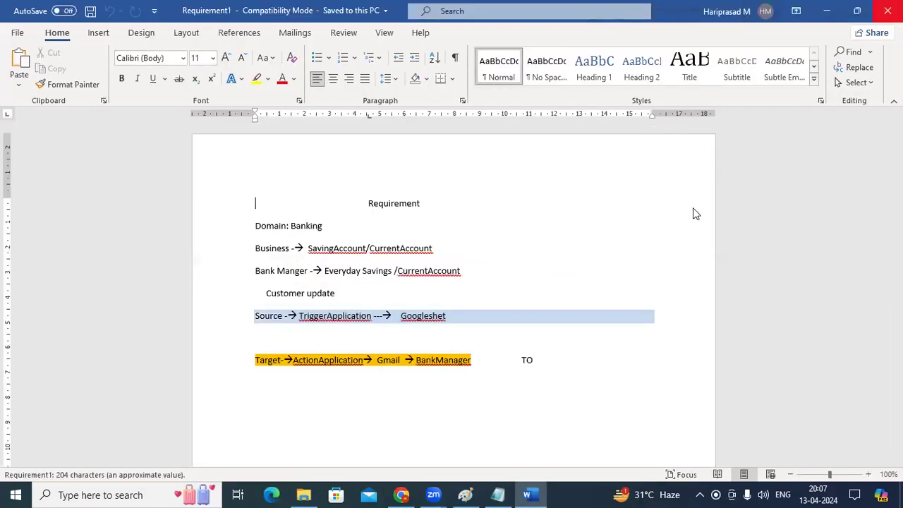
{"action": "key", "text": "alt+F4"}
Open the Name/Age/Gender/Fullname document and the short Hello greeting document from the wk folder, read them, and close them.
{"action": "scroll", "coordinate": [374, 333], "scroll_direction": "up", "scroll_amount": 2}
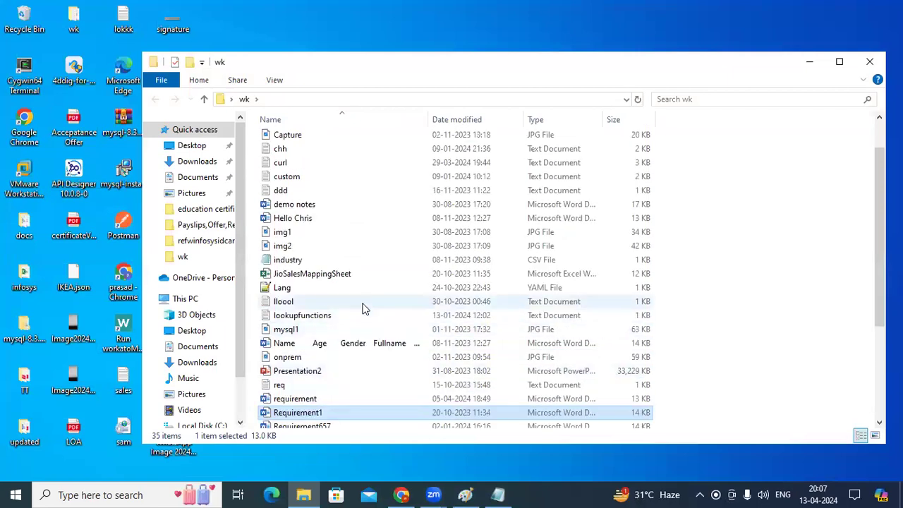
{"action": "scroll", "coordinate": [363, 306], "scroll_direction": "up", "scroll_amount": 1}
{"action": "scroll", "coordinate": [362, 306], "scroll_direction": "down", "scroll_amount": 5}
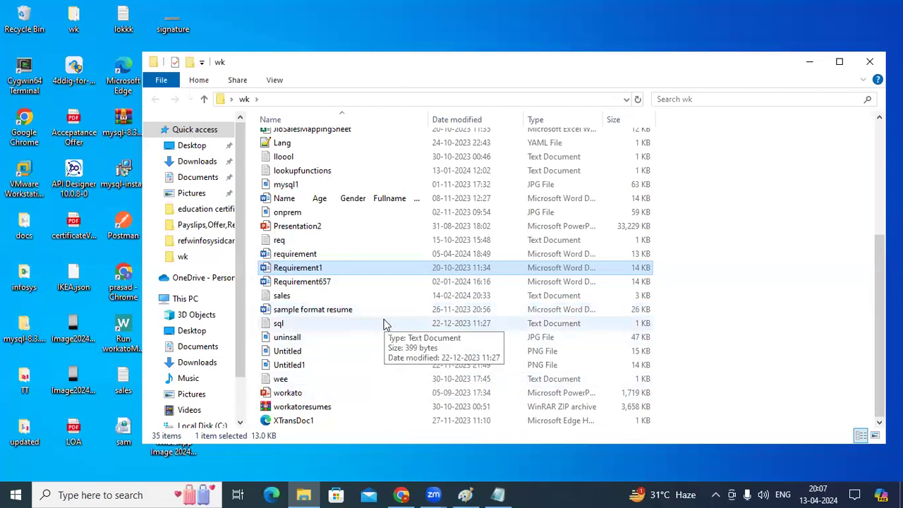
{"action": "scroll", "coordinate": [384, 325], "scroll_direction": "up", "scroll_amount": 2}
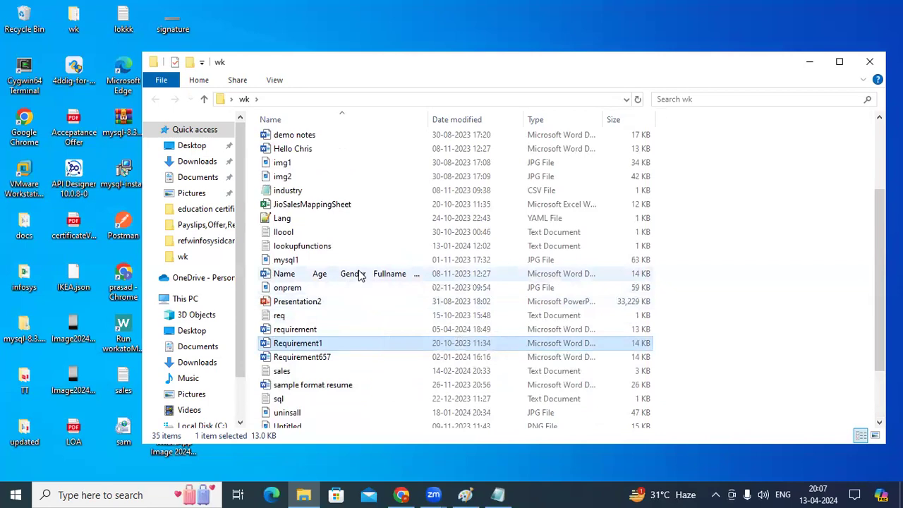
{"action": "double_click", "coordinate": [360, 275]}
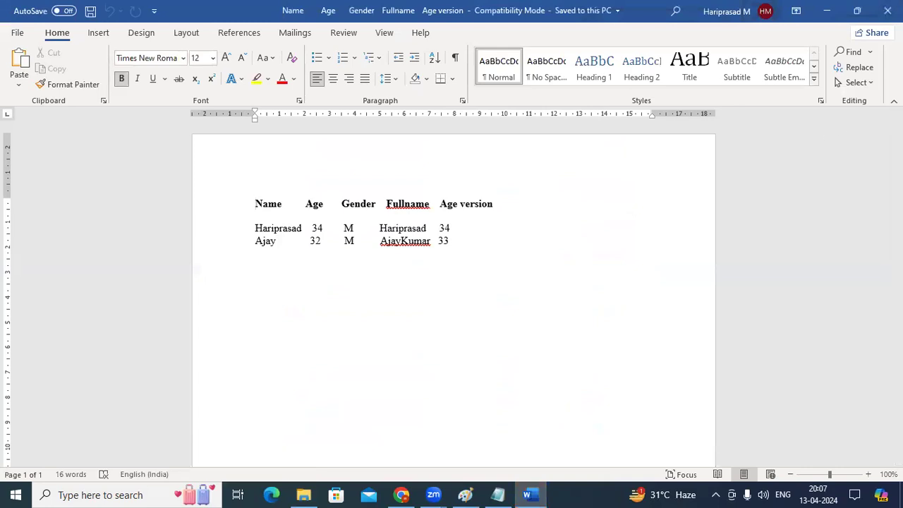
{"action": "key", "text": "alt+Tab"}
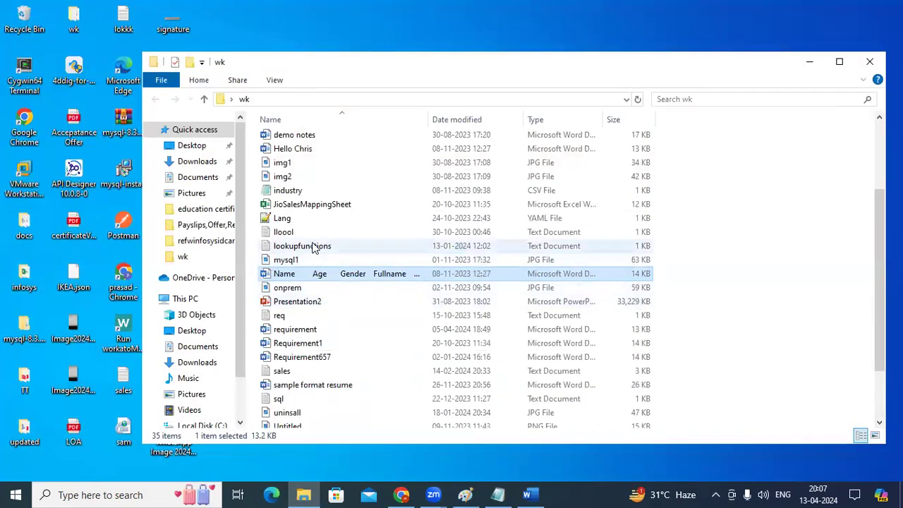
{"action": "double_click", "coordinate": [302, 148]}
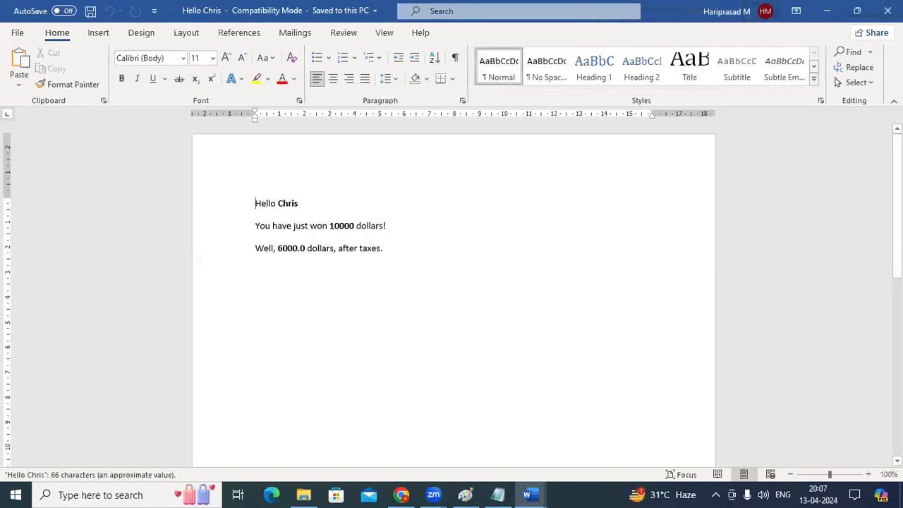
{"action": "left_click", "coordinate": [887, 11]}
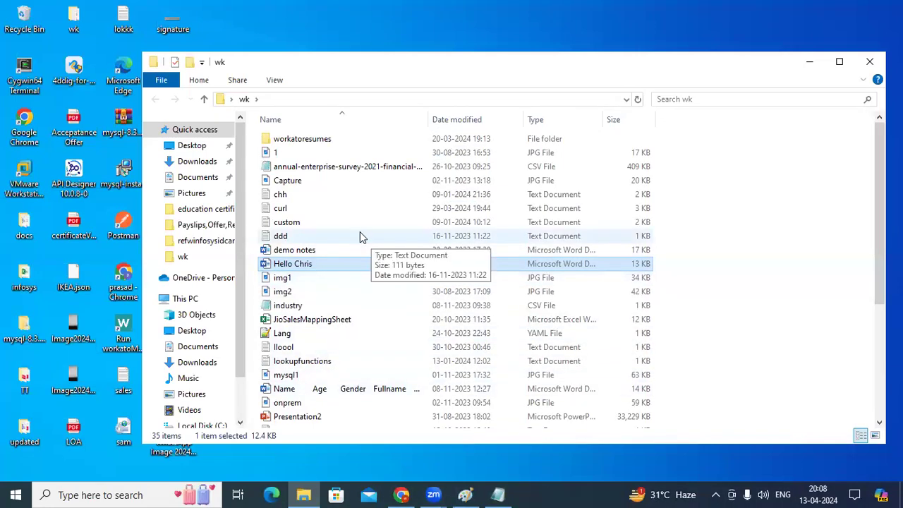
{"action": "scroll", "coordinate": [359, 236], "scroll_direction": "down", "scroll_amount": 2}
{"action": "scroll", "coordinate": [359, 234], "scroll_direction": "down", "scroll_amount": 2}
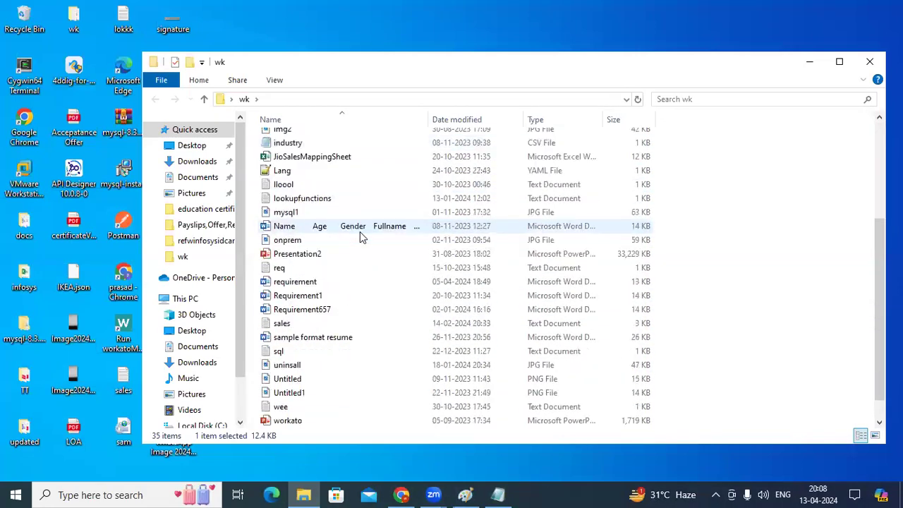
{"action": "scroll", "coordinate": [360, 237], "scroll_direction": "down", "scroll_amount": 1}
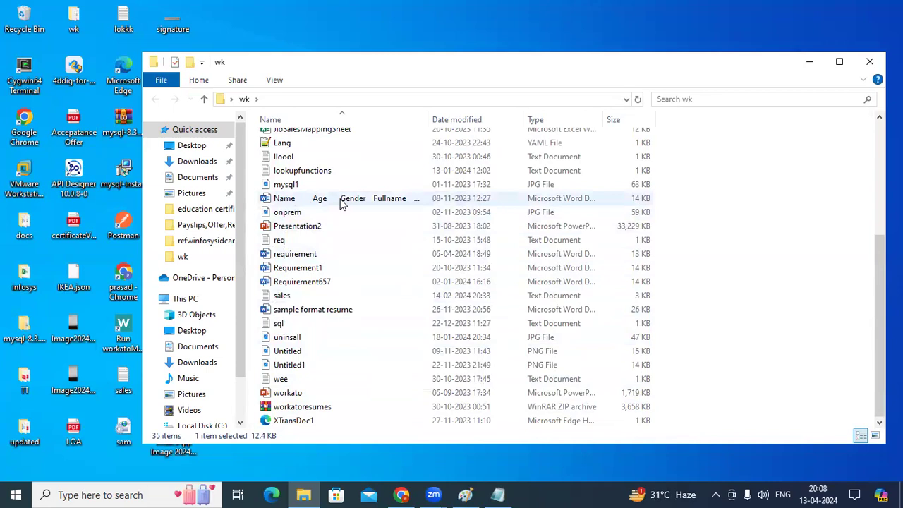
{"action": "scroll", "coordinate": [330, 246], "scroll_direction": "up", "scroll_amount": 2}
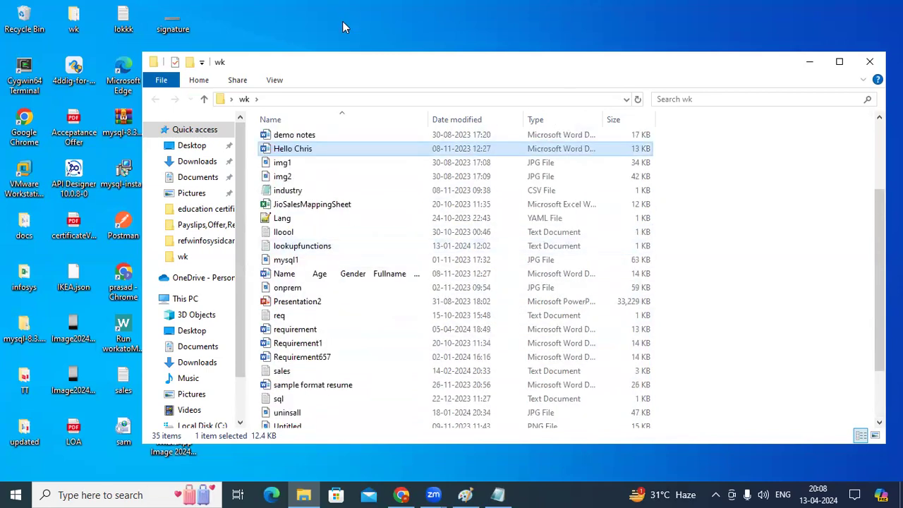
{"action": "left_click", "coordinate": [497, 495]}
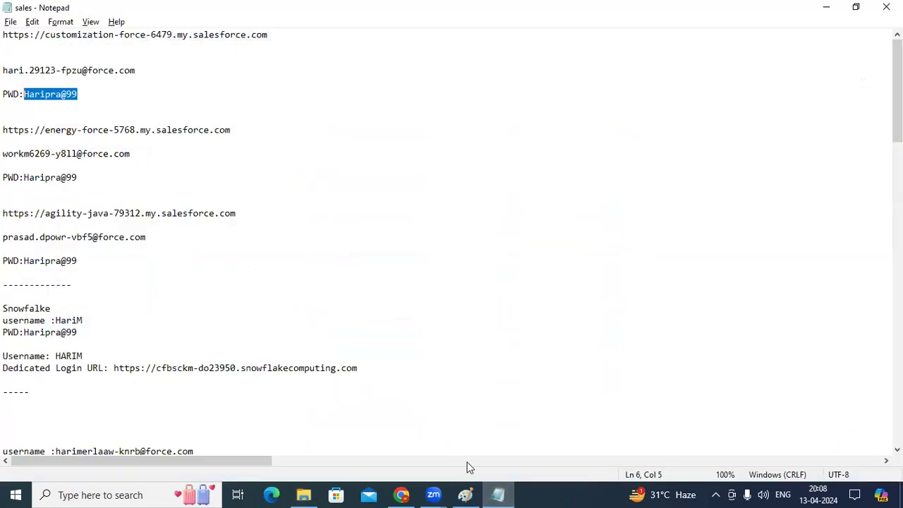
{"action": "left_click", "coordinate": [497, 494]}
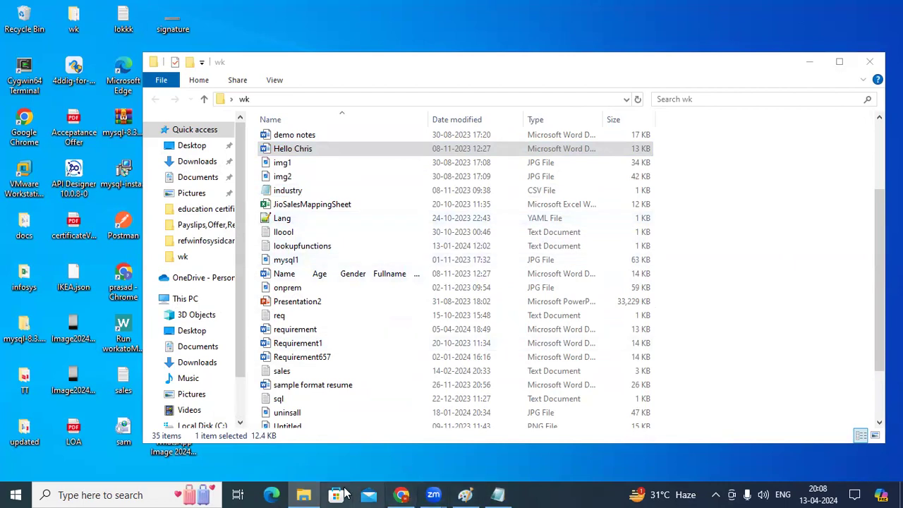
Switch to Workato in Chrome and leave the SalesforceTOMysql recipe editor, discarding the unsaved changes.
{"action": "left_click", "coordinate": [403, 495]}
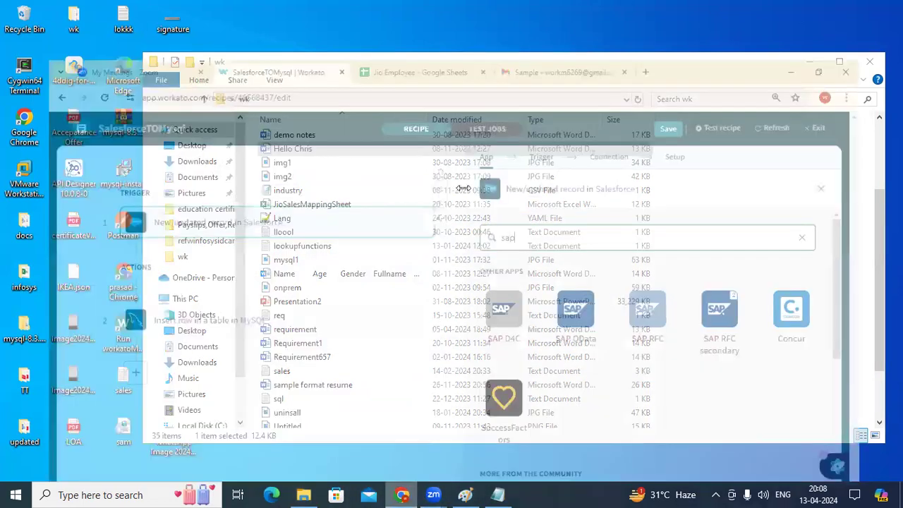
{"action": "left_click", "coordinate": [854, 77]}
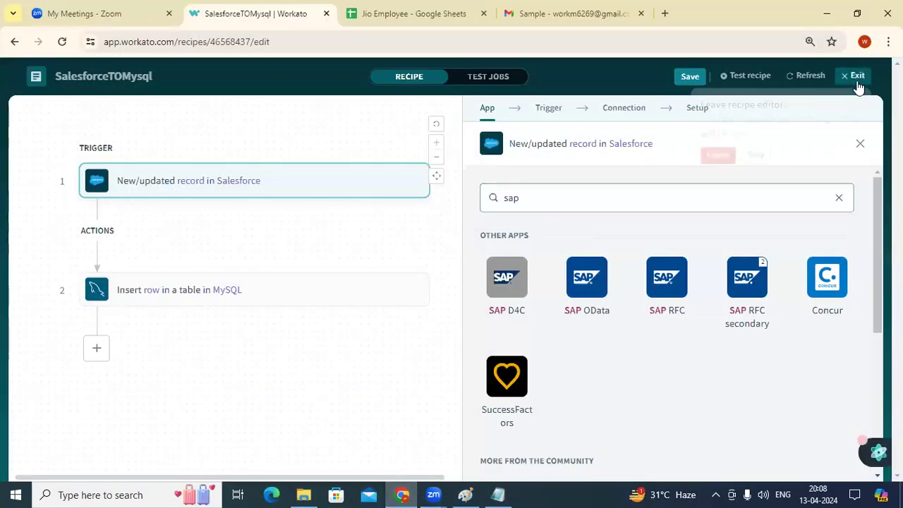
{"action": "left_click", "coordinate": [719, 153]}
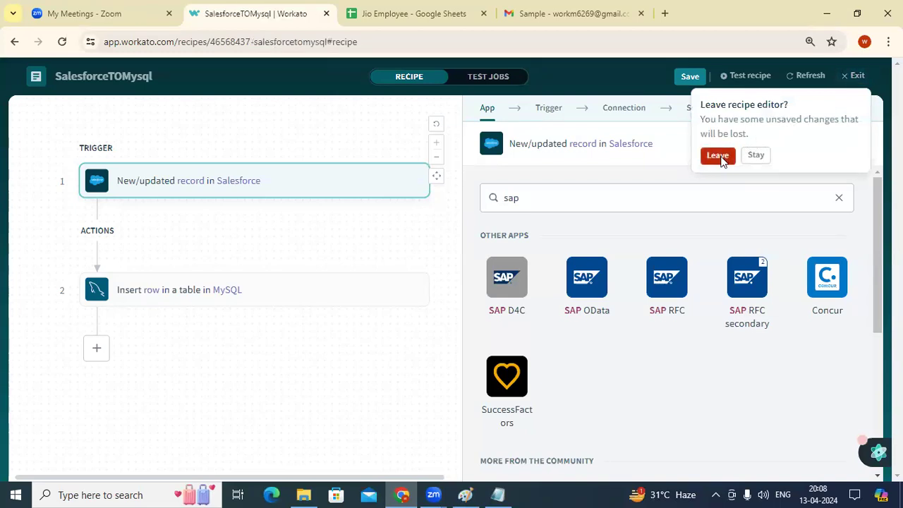
Look over the Workato platform options and review the SalesforceTOMysql recipe's jobs, versions, settings and test cases.
{"action": "mouse_move", "coordinate": [31, 146]}
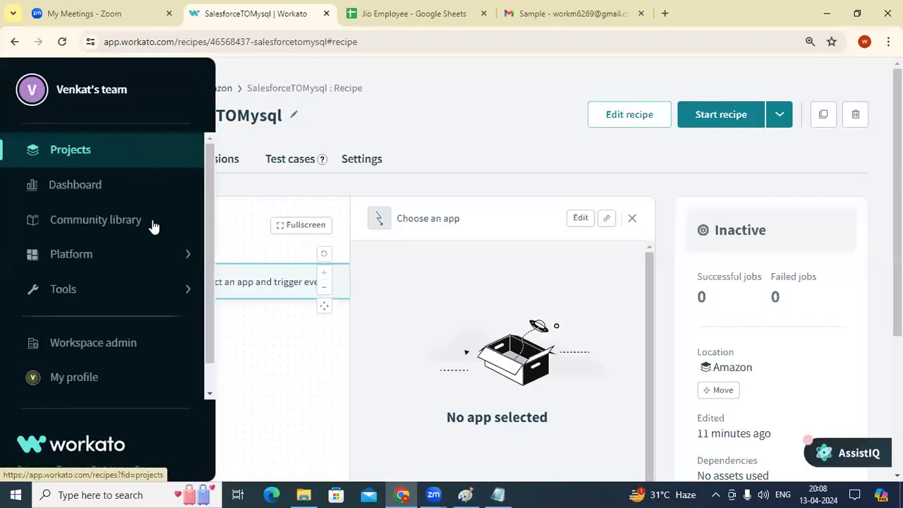
{"action": "mouse_move", "coordinate": [155, 263]}
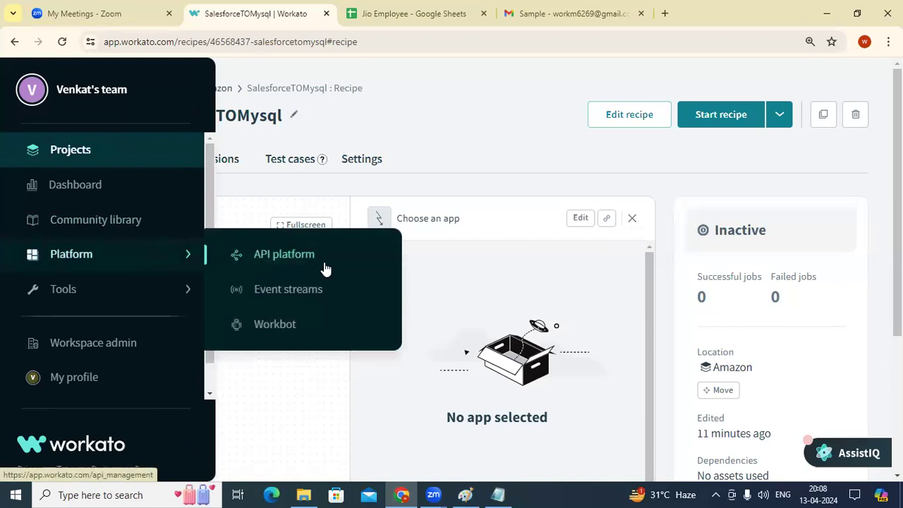
{"action": "mouse_move", "coordinate": [53, 261]}
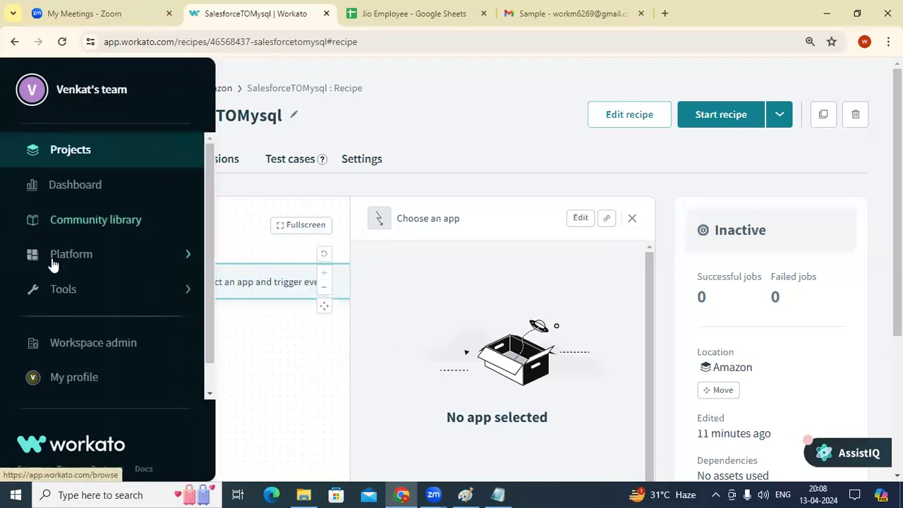
{"action": "mouse_move", "coordinate": [92, 288]}
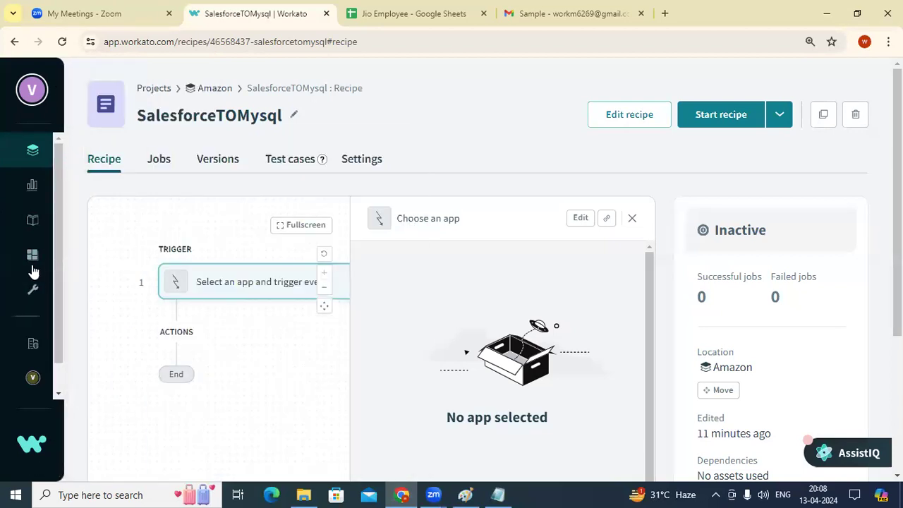
{"action": "mouse_move", "coordinate": [35, 286]}
{"action": "left_click", "coordinate": [158, 165]}
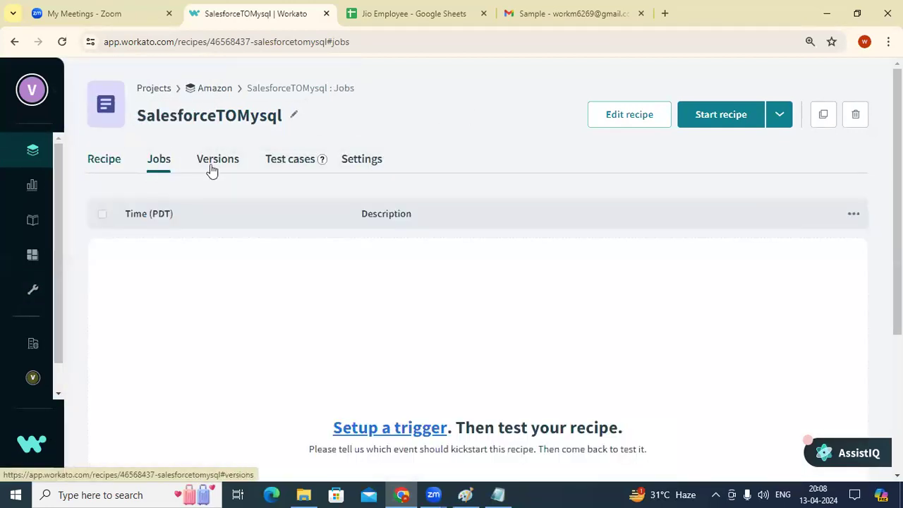
{"action": "left_click", "coordinate": [212, 168]}
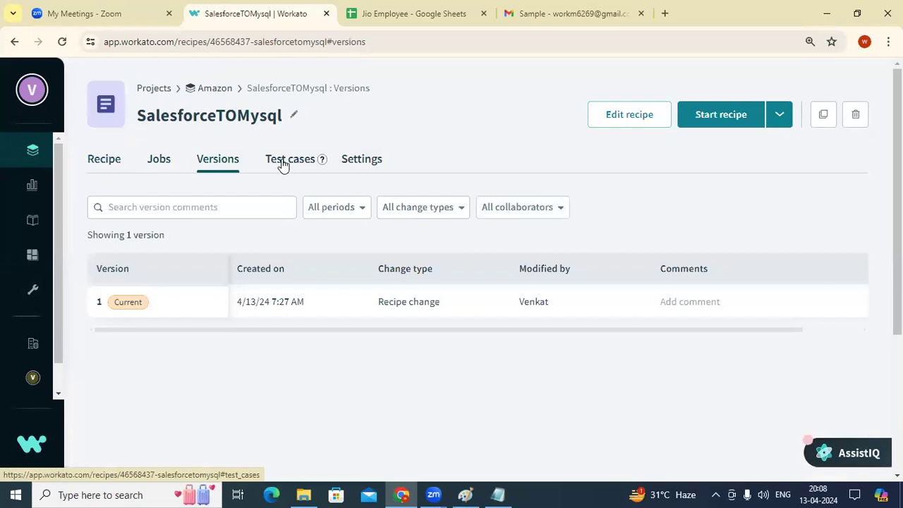
{"action": "left_click", "coordinate": [360, 159]}
{"action": "left_click", "coordinate": [292, 174]}
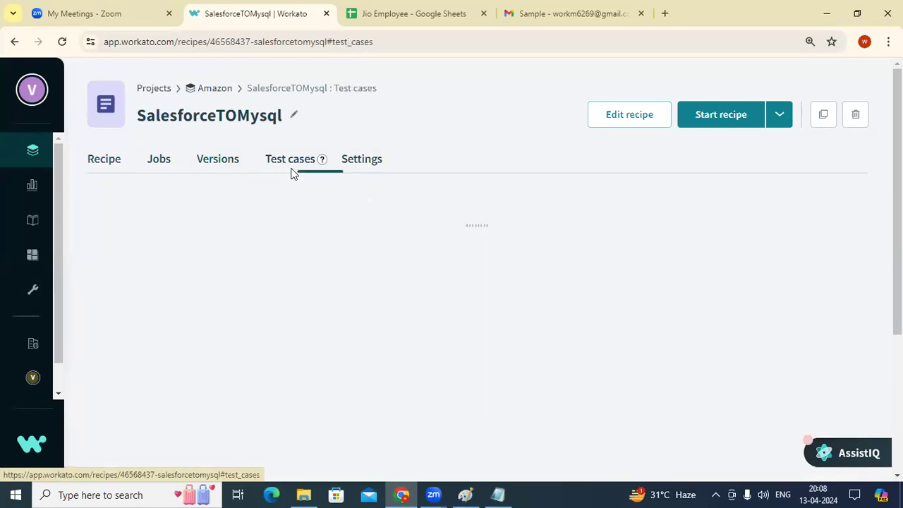
Switch to the Jio Employee Google Sheet and examine the values in the Employess column, D2:D9.
{"action": "left_click", "coordinate": [417, 17]}
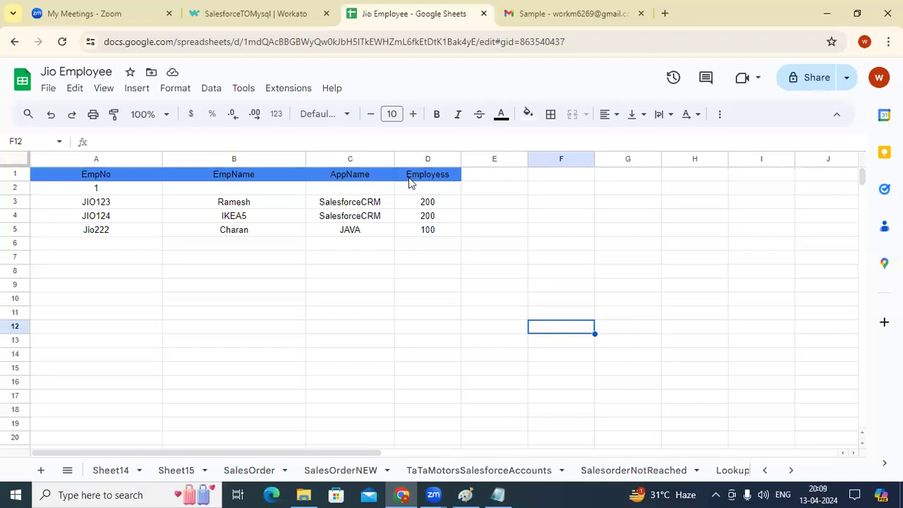
{"action": "left_click_drag", "start_coordinate": [452, 189], "coordinate": [452, 289]}
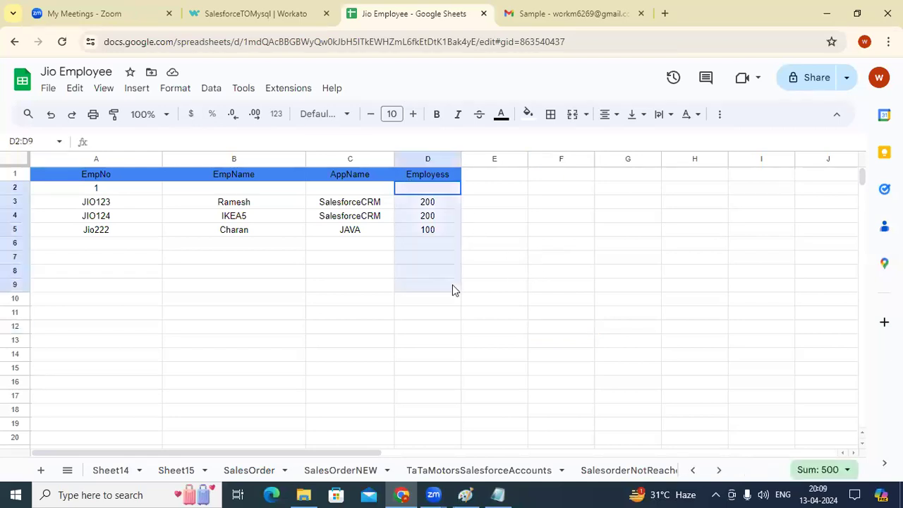
{"action": "left_click", "coordinate": [532, 246]}
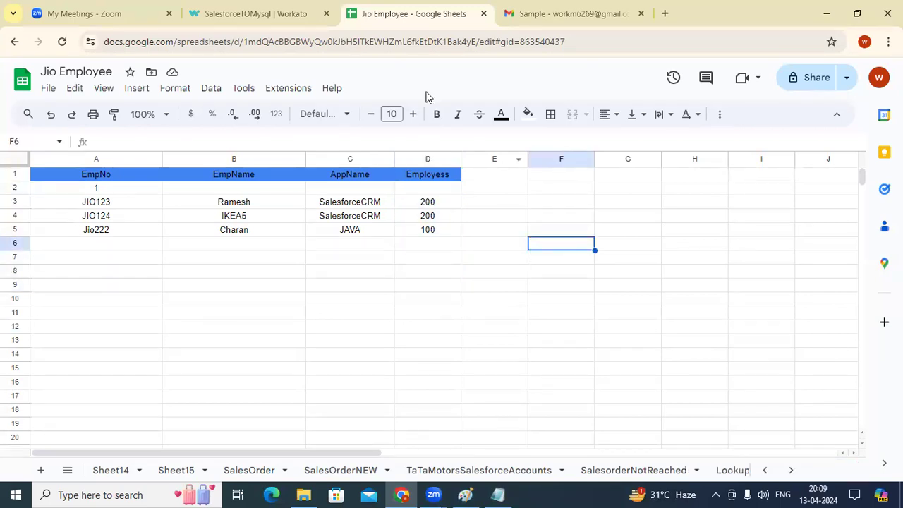
{"action": "left_click", "coordinate": [271, 6]}
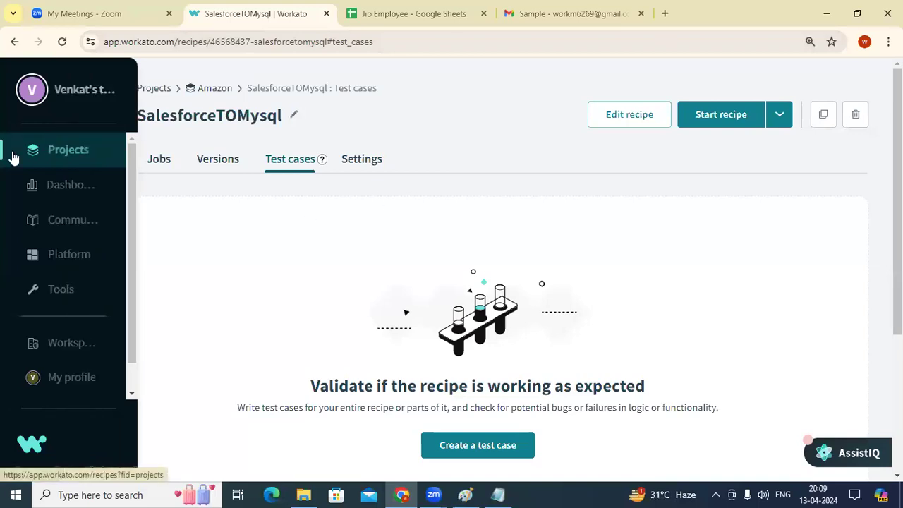
{"action": "left_click", "coordinate": [498, 495]}
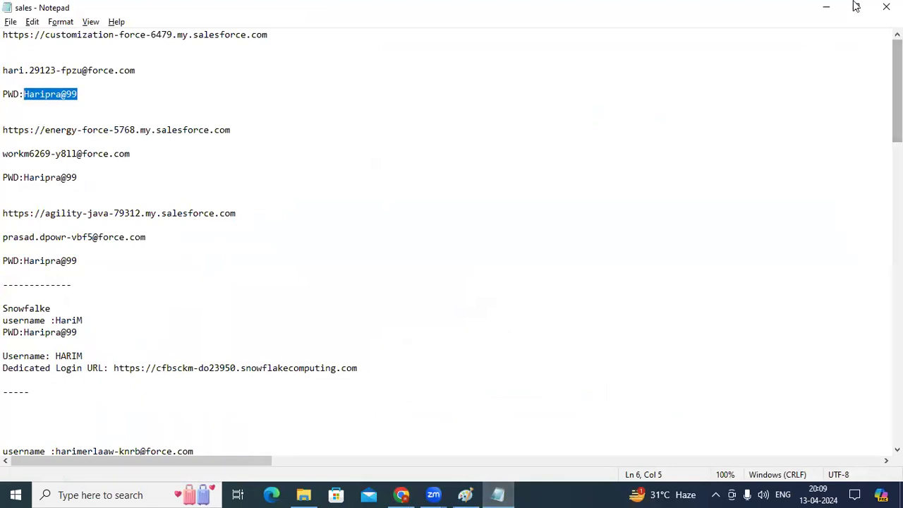
{"action": "left_click", "coordinate": [826, 7]}
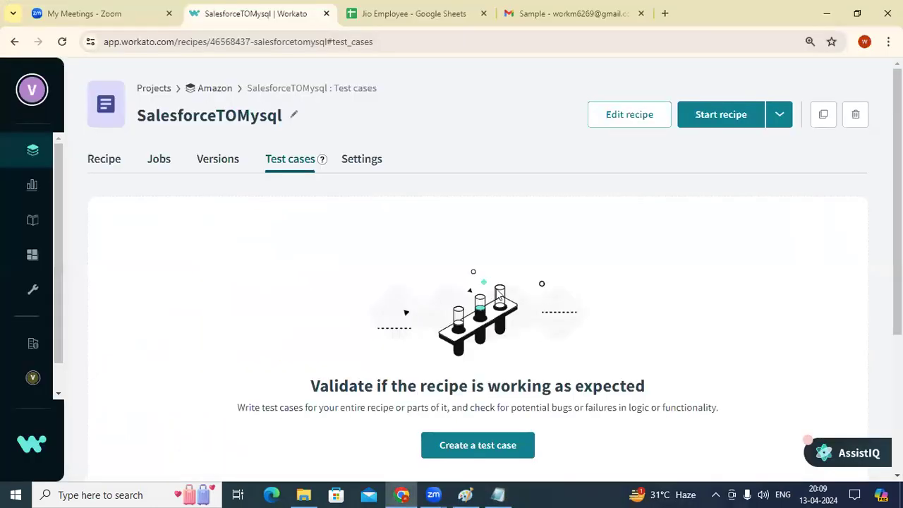
{"action": "left_click", "coordinate": [601, 7]}
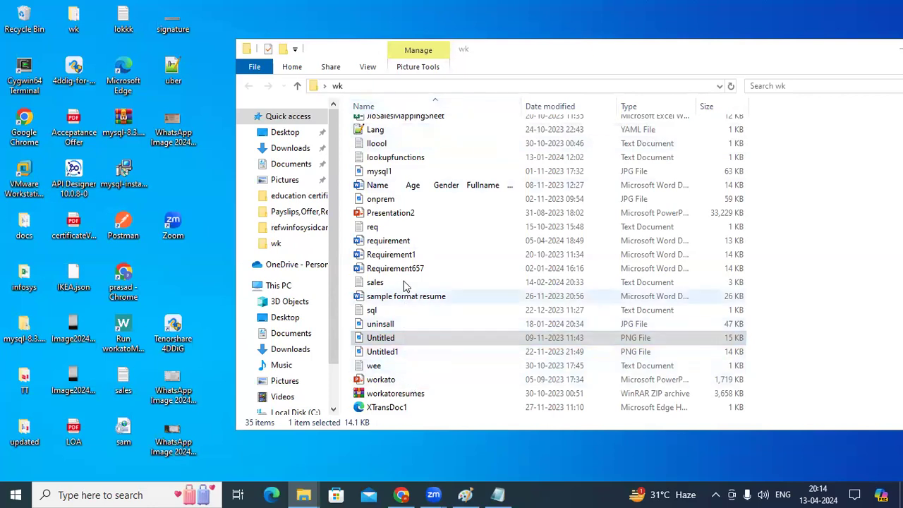
{"action": "scroll", "coordinate": [369, 232], "scroll_direction": "up", "scroll_amount": 2}
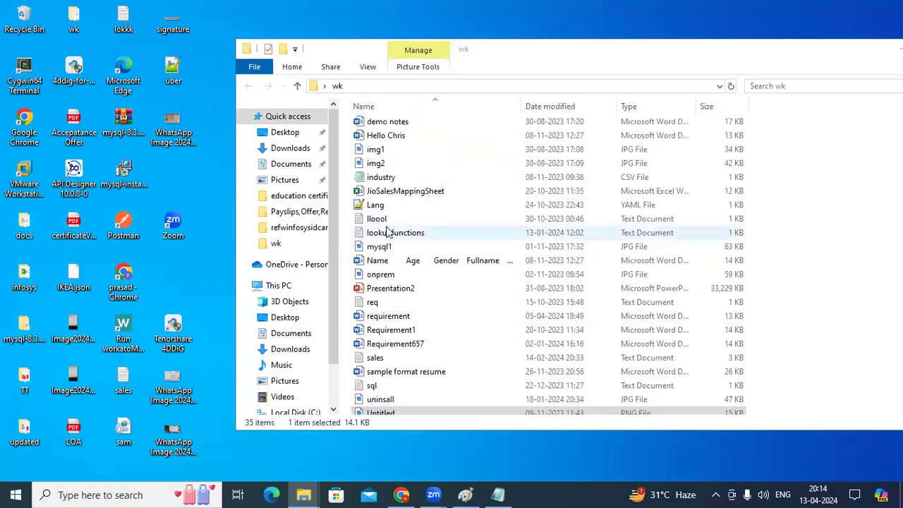
{"action": "scroll", "coordinate": [410, 211], "scroll_direction": "up", "scroll_amount": 3}
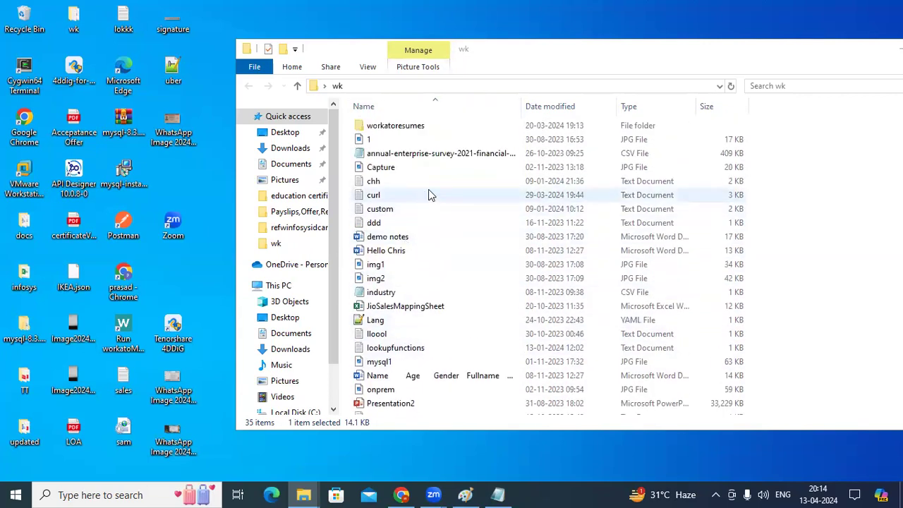
{"action": "scroll", "coordinate": [428, 194], "scroll_direction": "down", "scroll_amount": 2}
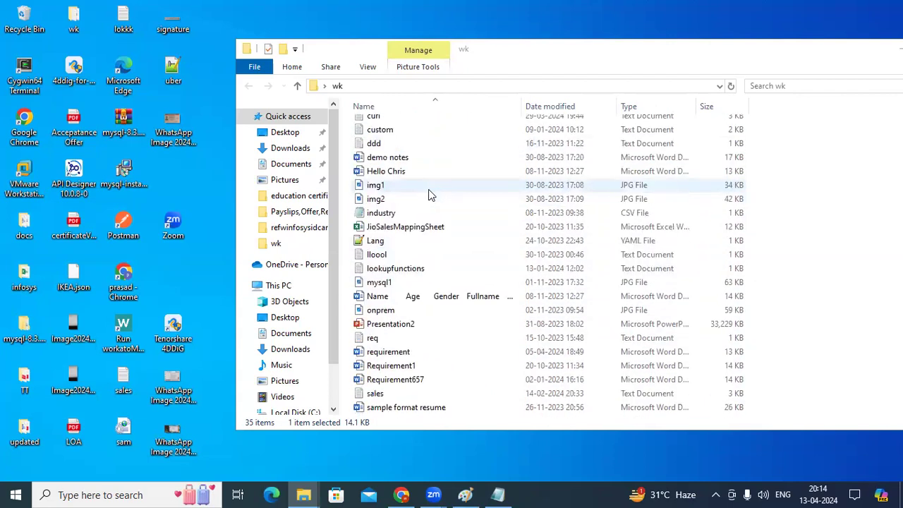
{"action": "scroll", "coordinate": [428, 194], "scroll_direction": "down", "scroll_amount": 2}
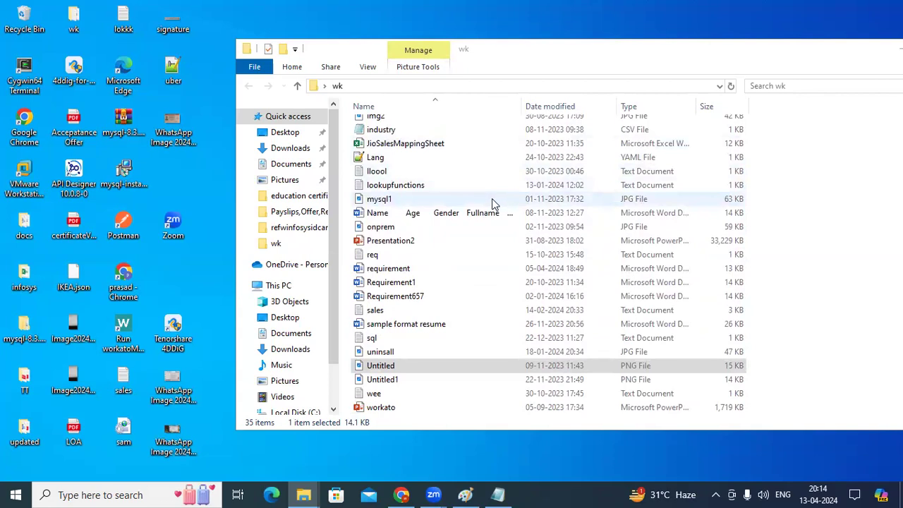
{"action": "scroll", "coordinate": [491, 198], "scroll_direction": "down", "scroll_amount": 1}
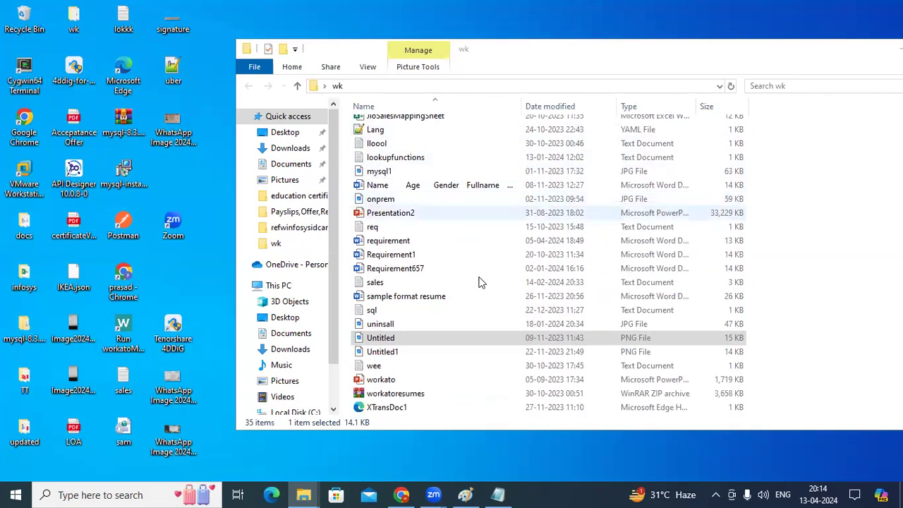
Look through the files in the wk folder, check the contents of its workatoresumes subfolder, and return to wk.
{"action": "scroll", "coordinate": [442, 302], "scroll_direction": "up", "scroll_amount": 1}
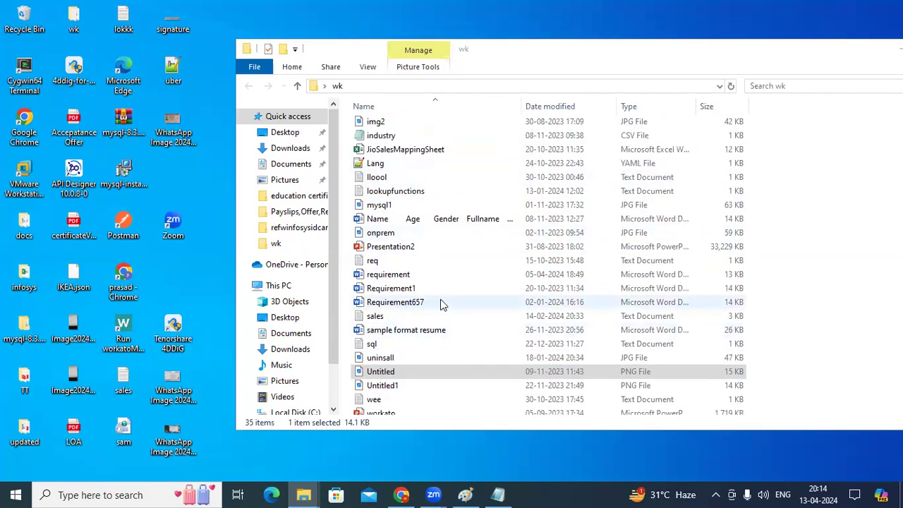
{"action": "scroll", "coordinate": [442, 304], "scroll_direction": "up", "scroll_amount": 2}
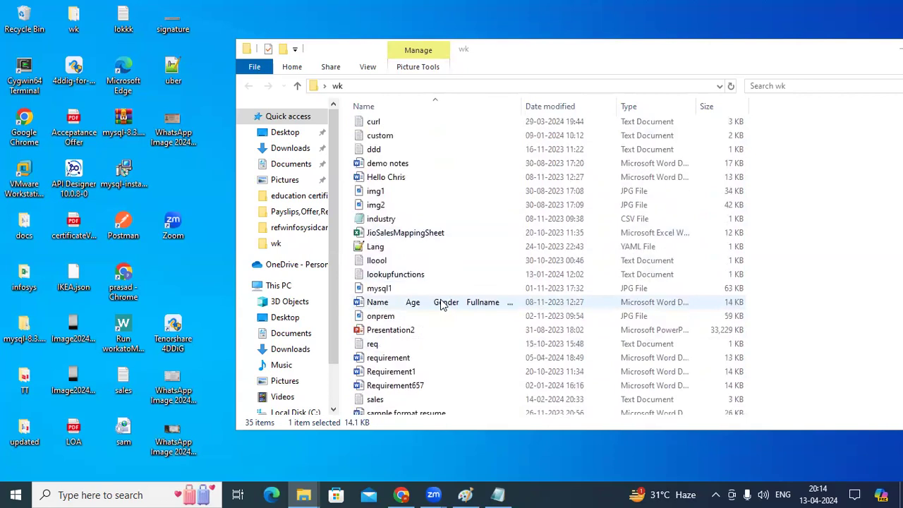
{"action": "scroll", "coordinate": [442, 303], "scroll_direction": "up", "scroll_amount": 1}
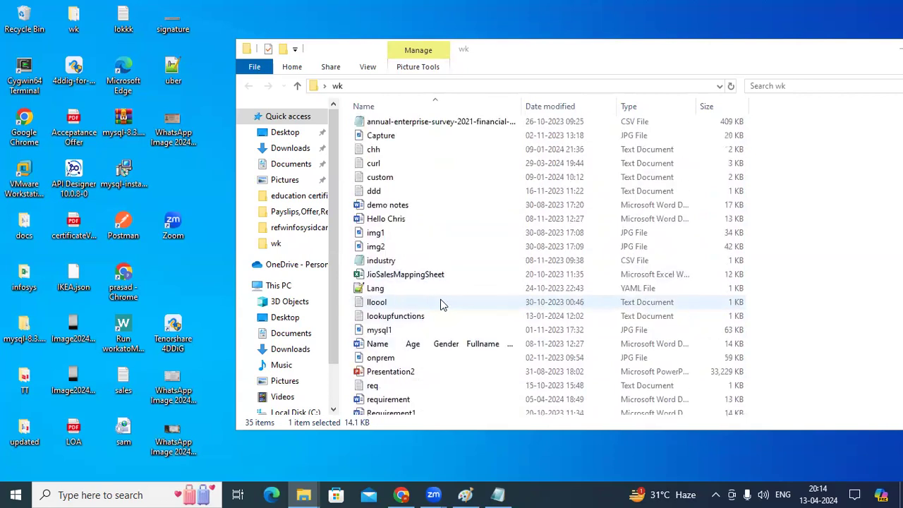
{"action": "scroll", "coordinate": [442, 304], "scroll_direction": "up", "scroll_amount": 1}
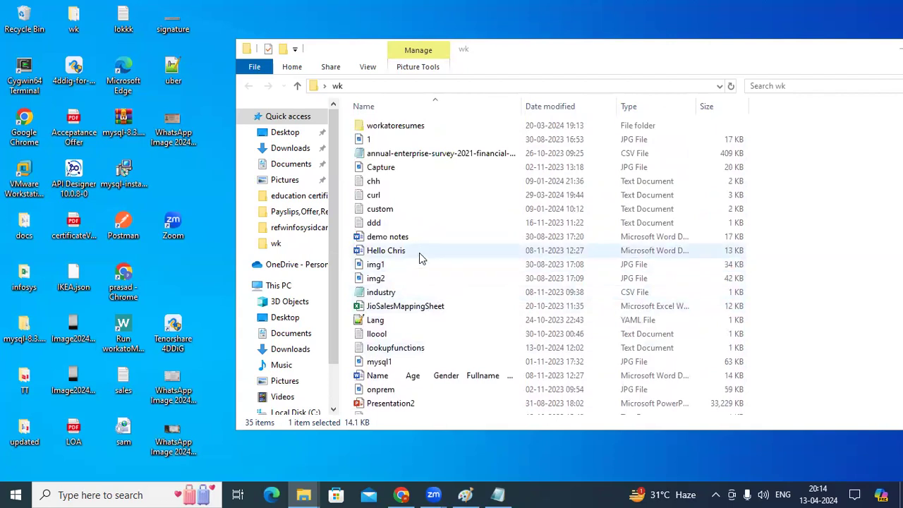
{"action": "scroll", "coordinate": [419, 257], "scroll_direction": "down", "scroll_amount": 1}
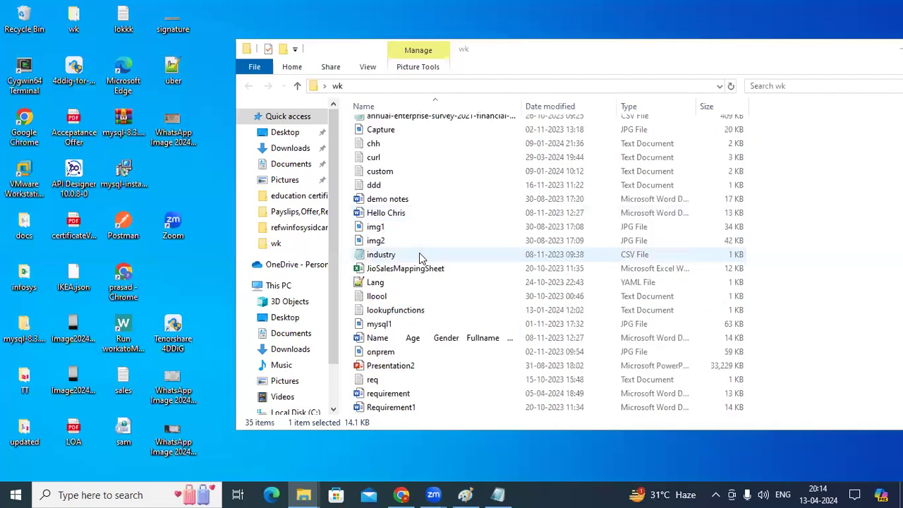
{"action": "scroll", "coordinate": [419, 255], "scroll_direction": "down", "scroll_amount": 1}
{"action": "scroll", "coordinate": [419, 256], "scroll_direction": "down", "scroll_amount": 1}
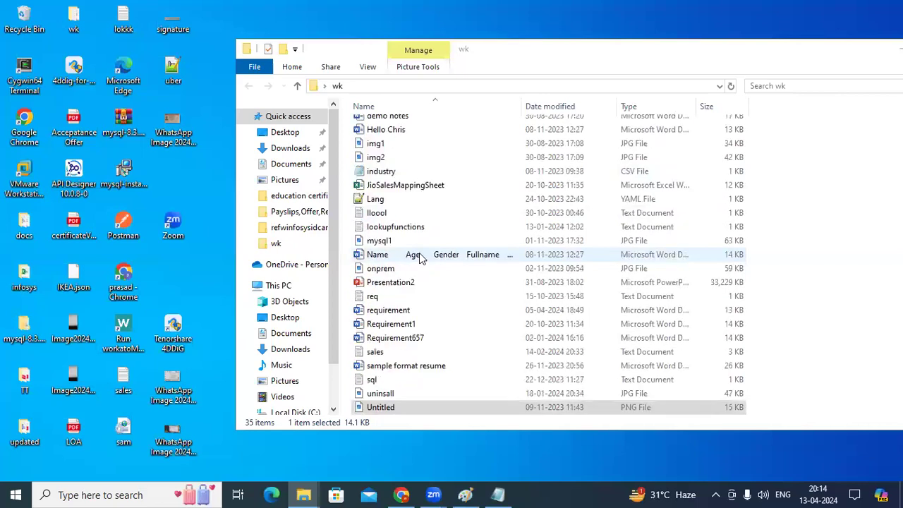
{"action": "scroll", "coordinate": [419, 258], "scroll_direction": "down", "scroll_amount": 1}
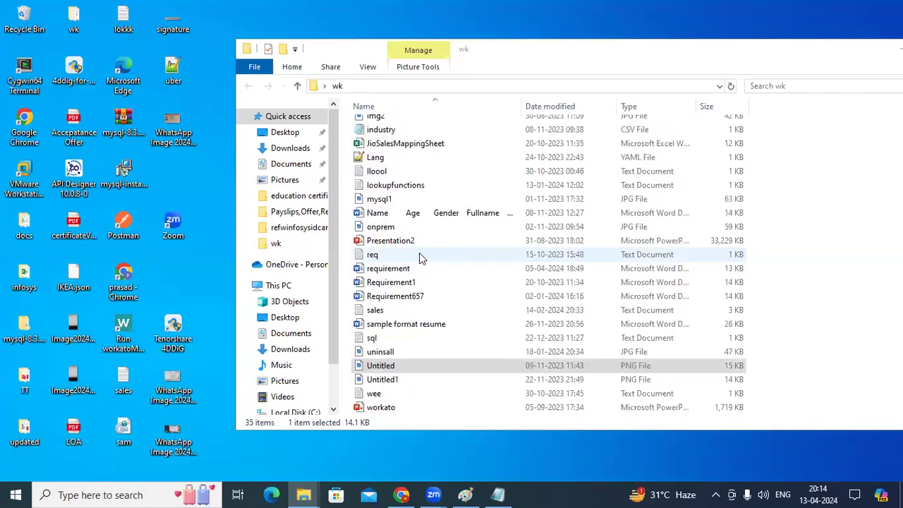
{"action": "scroll", "coordinate": [419, 258], "scroll_direction": "down", "scroll_amount": 1}
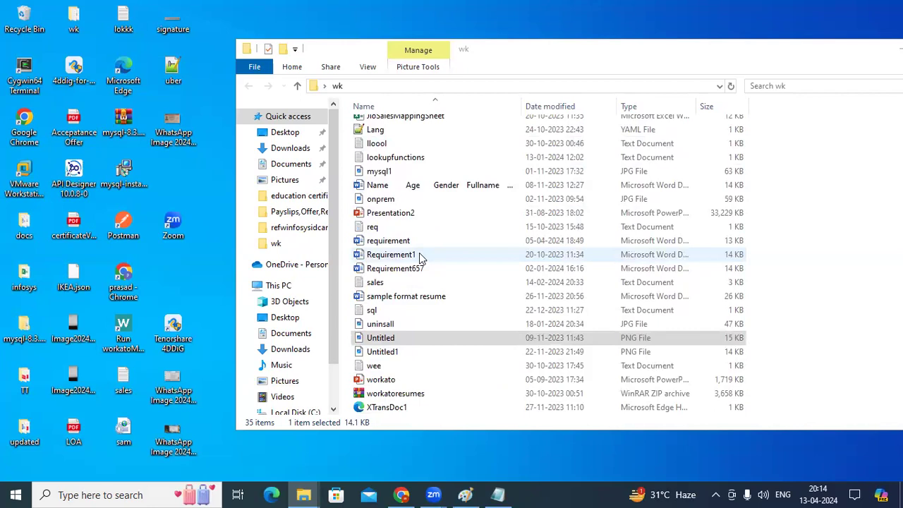
{"action": "scroll", "coordinate": [419, 257], "scroll_direction": "up", "scroll_amount": 5}
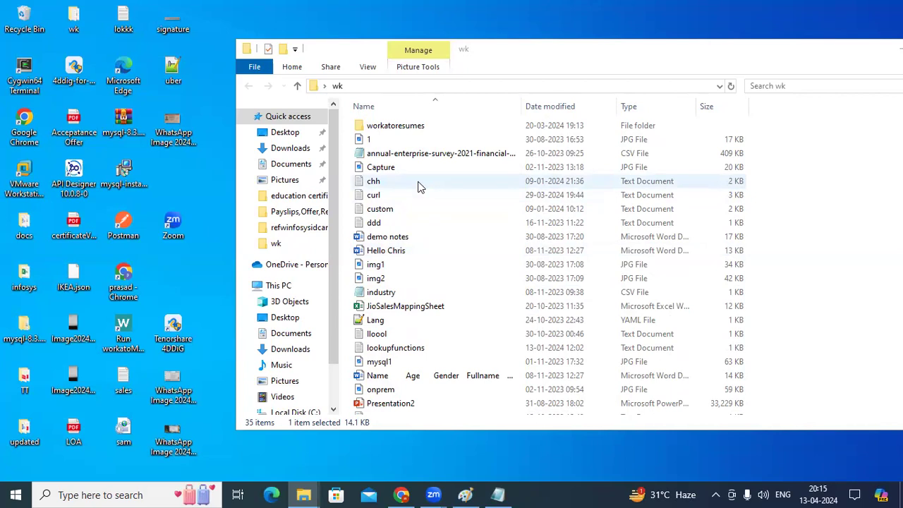
{"action": "double_click", "coordinate": [412, 126]}
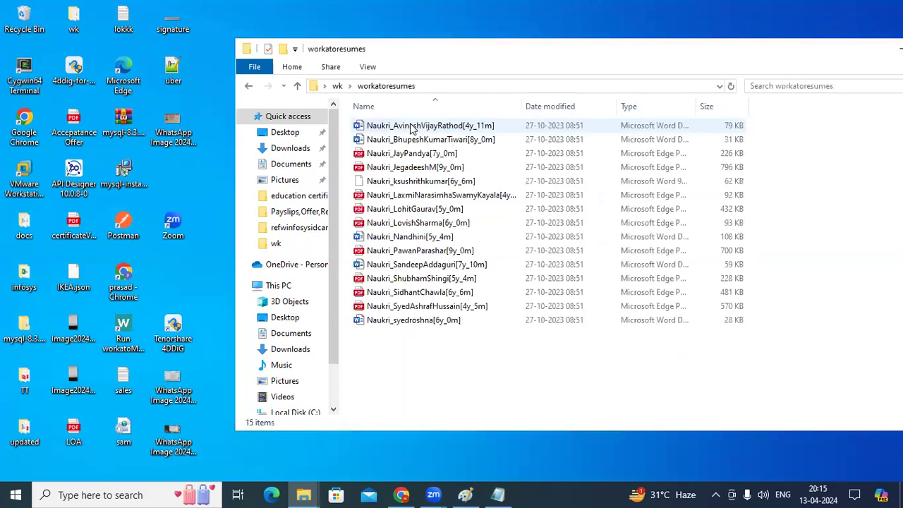
{"action": "left_click", "coordinate": [251, 88]}
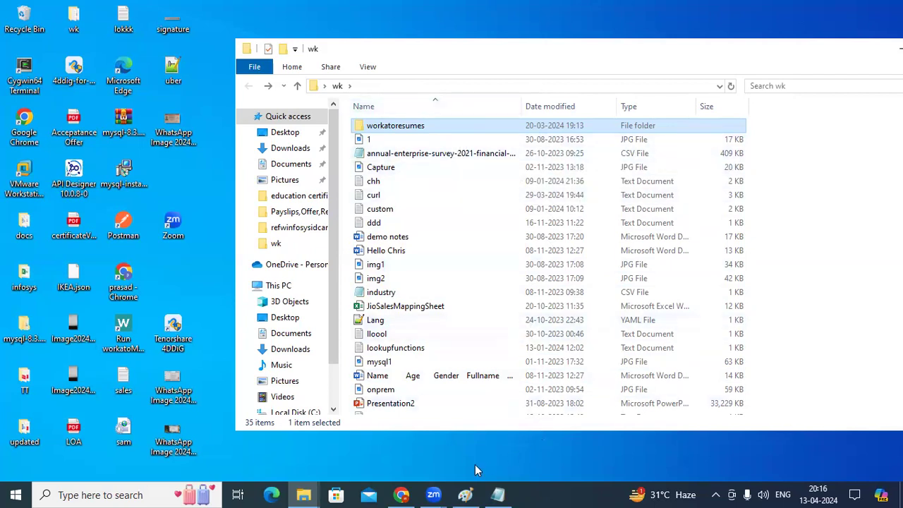
Switch to Chrome and bring up the Jio Employee Google Sheet.
{"action": "left_click", "coordinate": [412, 493]}
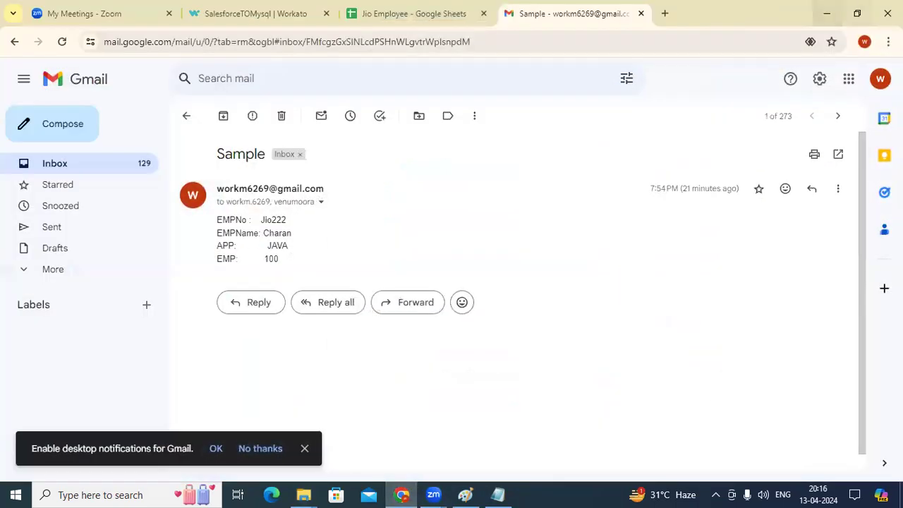
{"action": "left_click", "coordinate": [457, 13]}
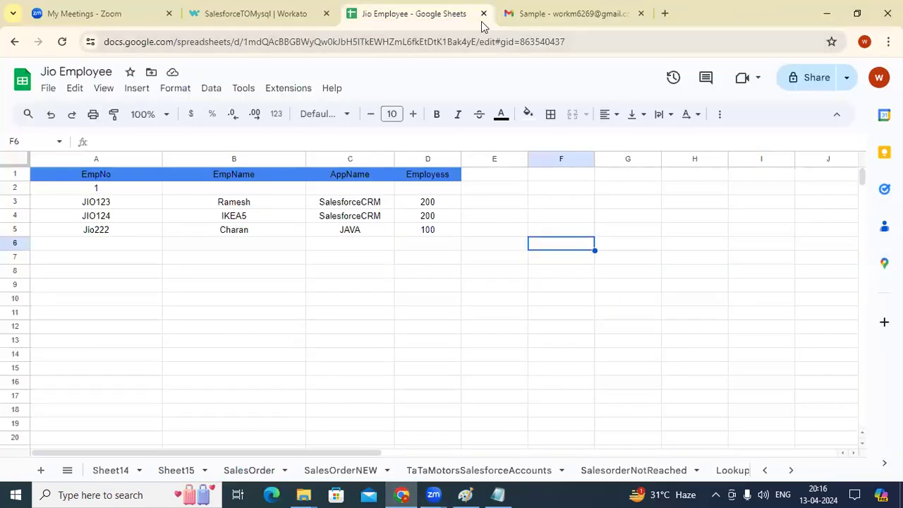